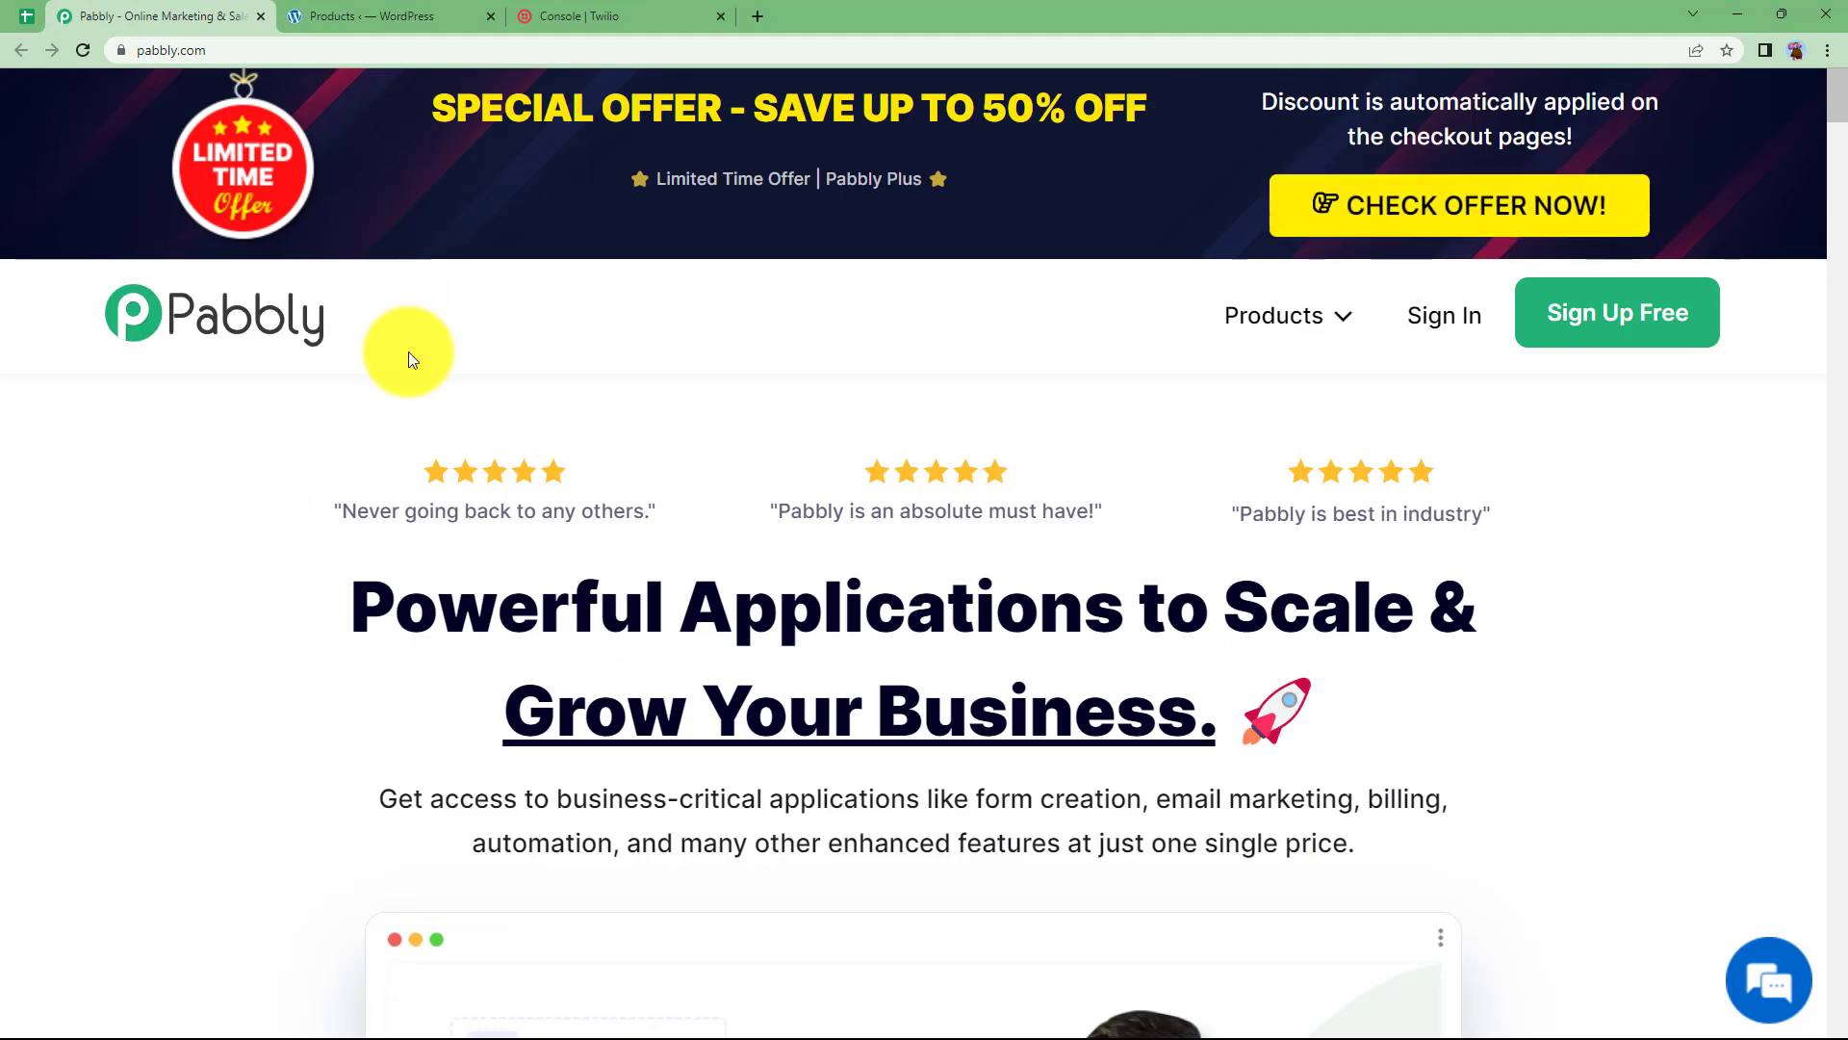
Sign in to Pabbly and open the Pabbly Connect application
left_click(1419, 325)
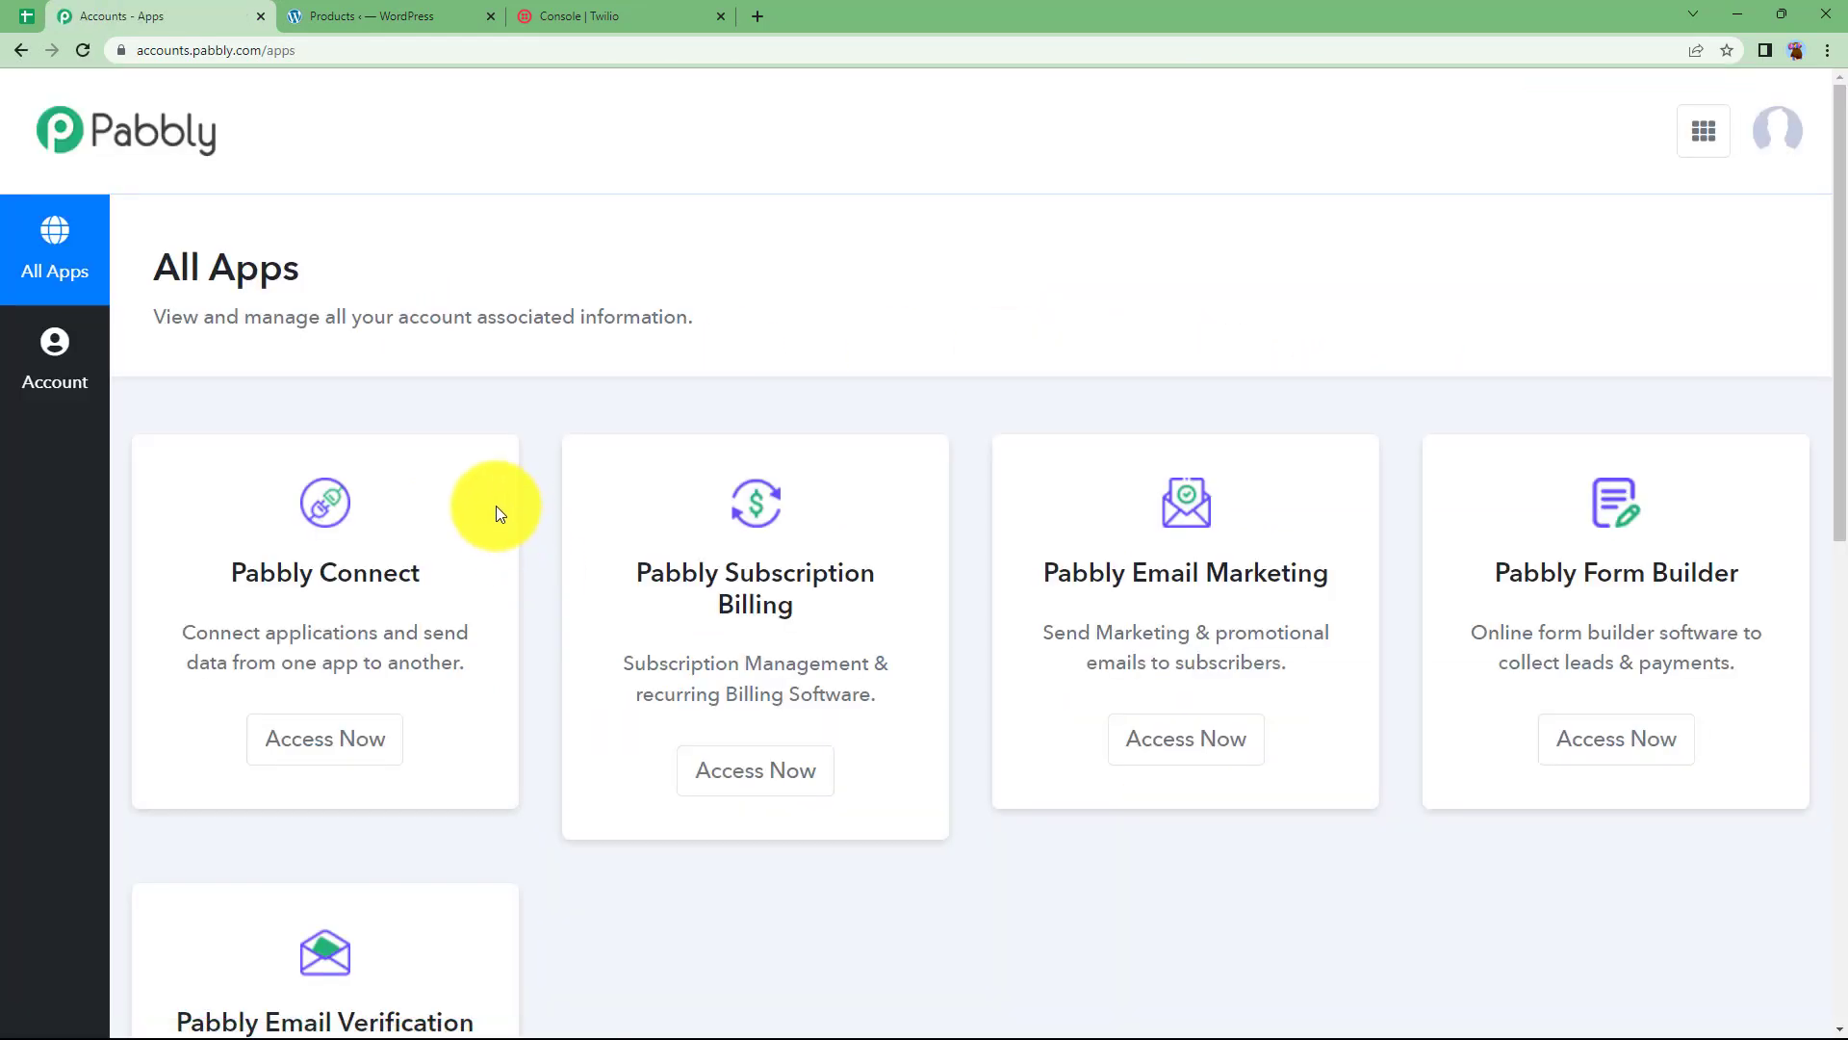
scroll(495, 506, "down", 3)
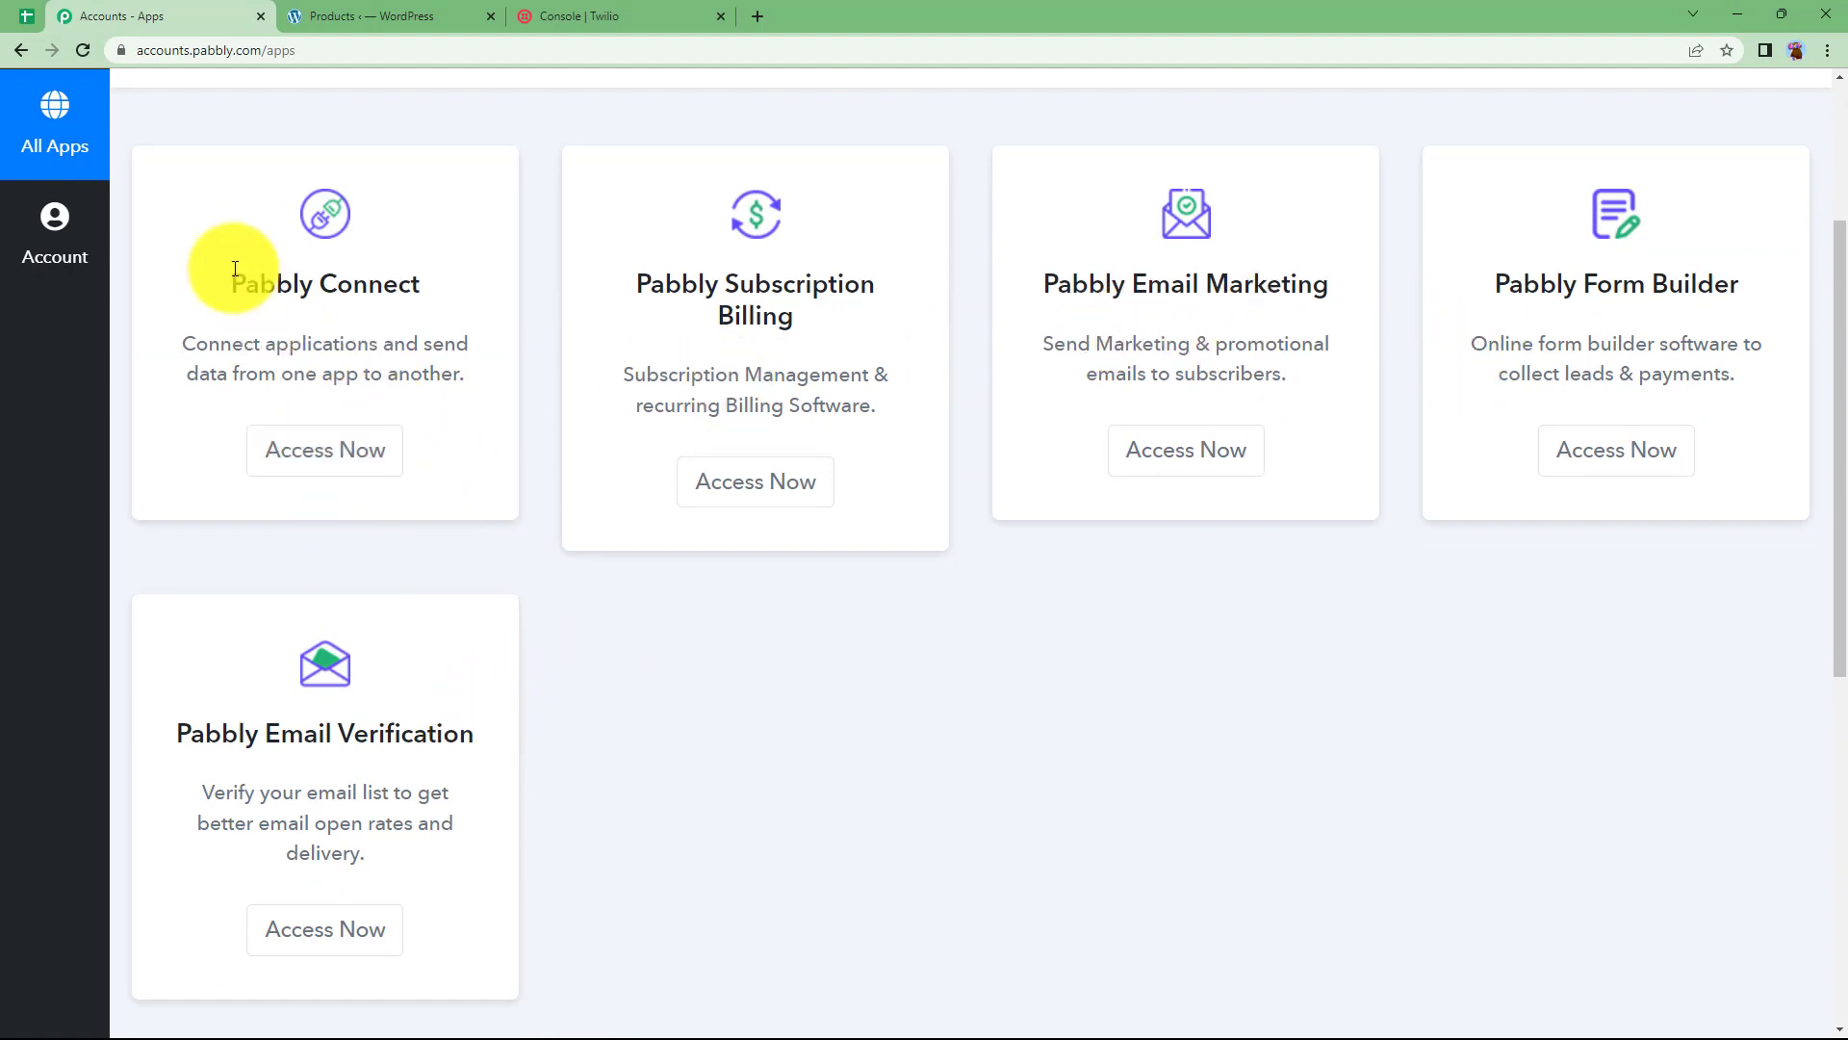
left_click_drag(264, 282, 458, 308)
left_click(470, 256)
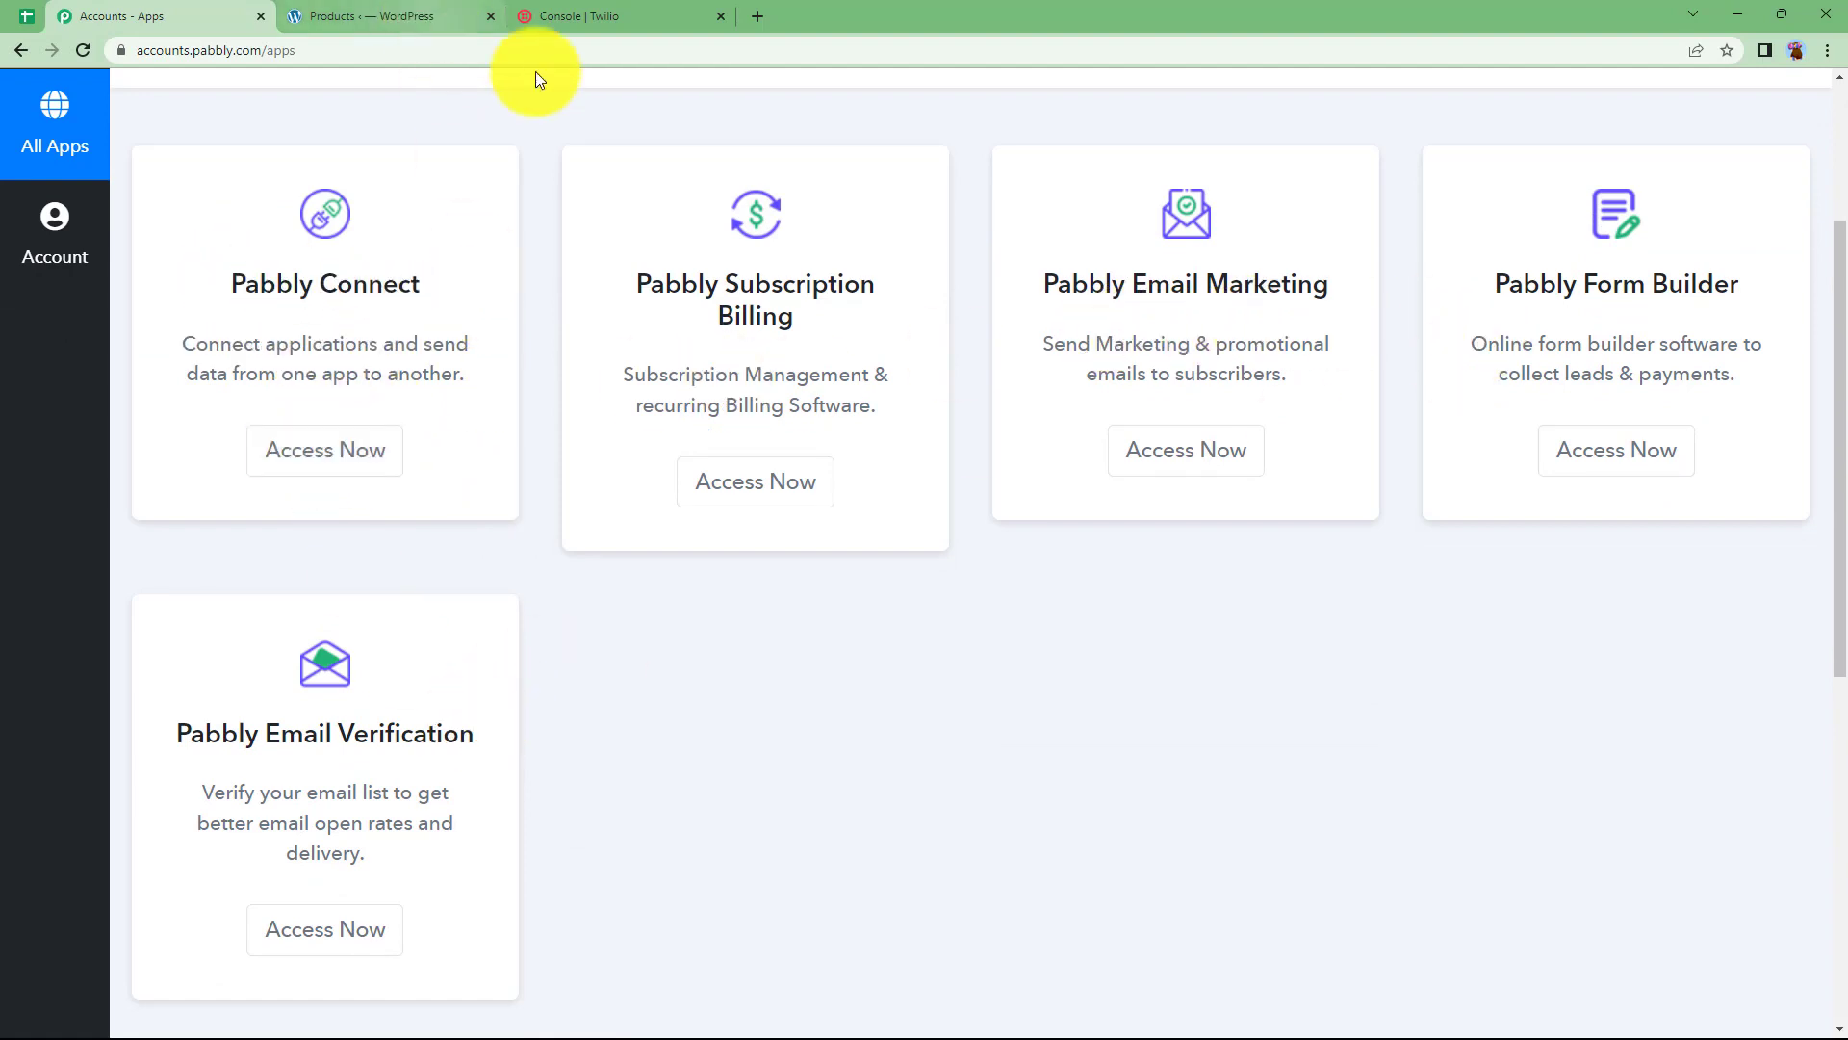
left_click(346, 474)
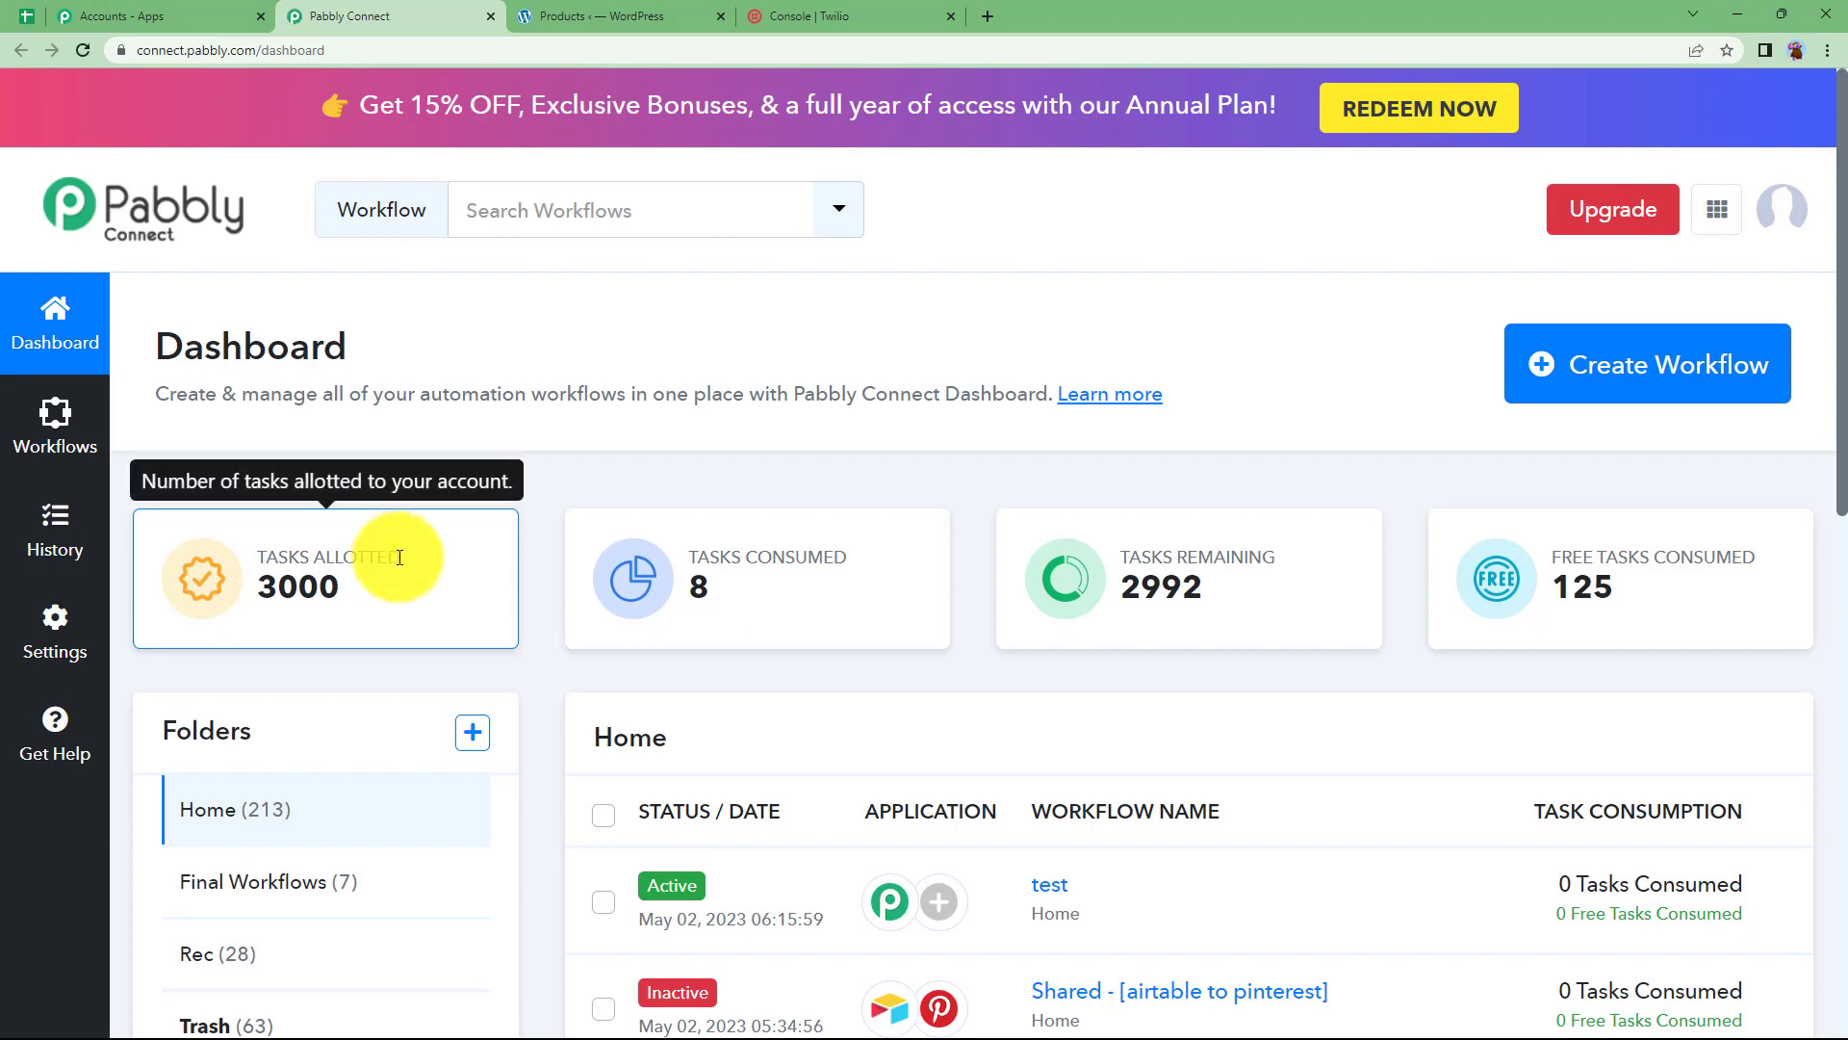
Create a workflow named "Get SMS for New Reviews On WooCommerce"
left_click(1581, 387)
left_click(811, 585)
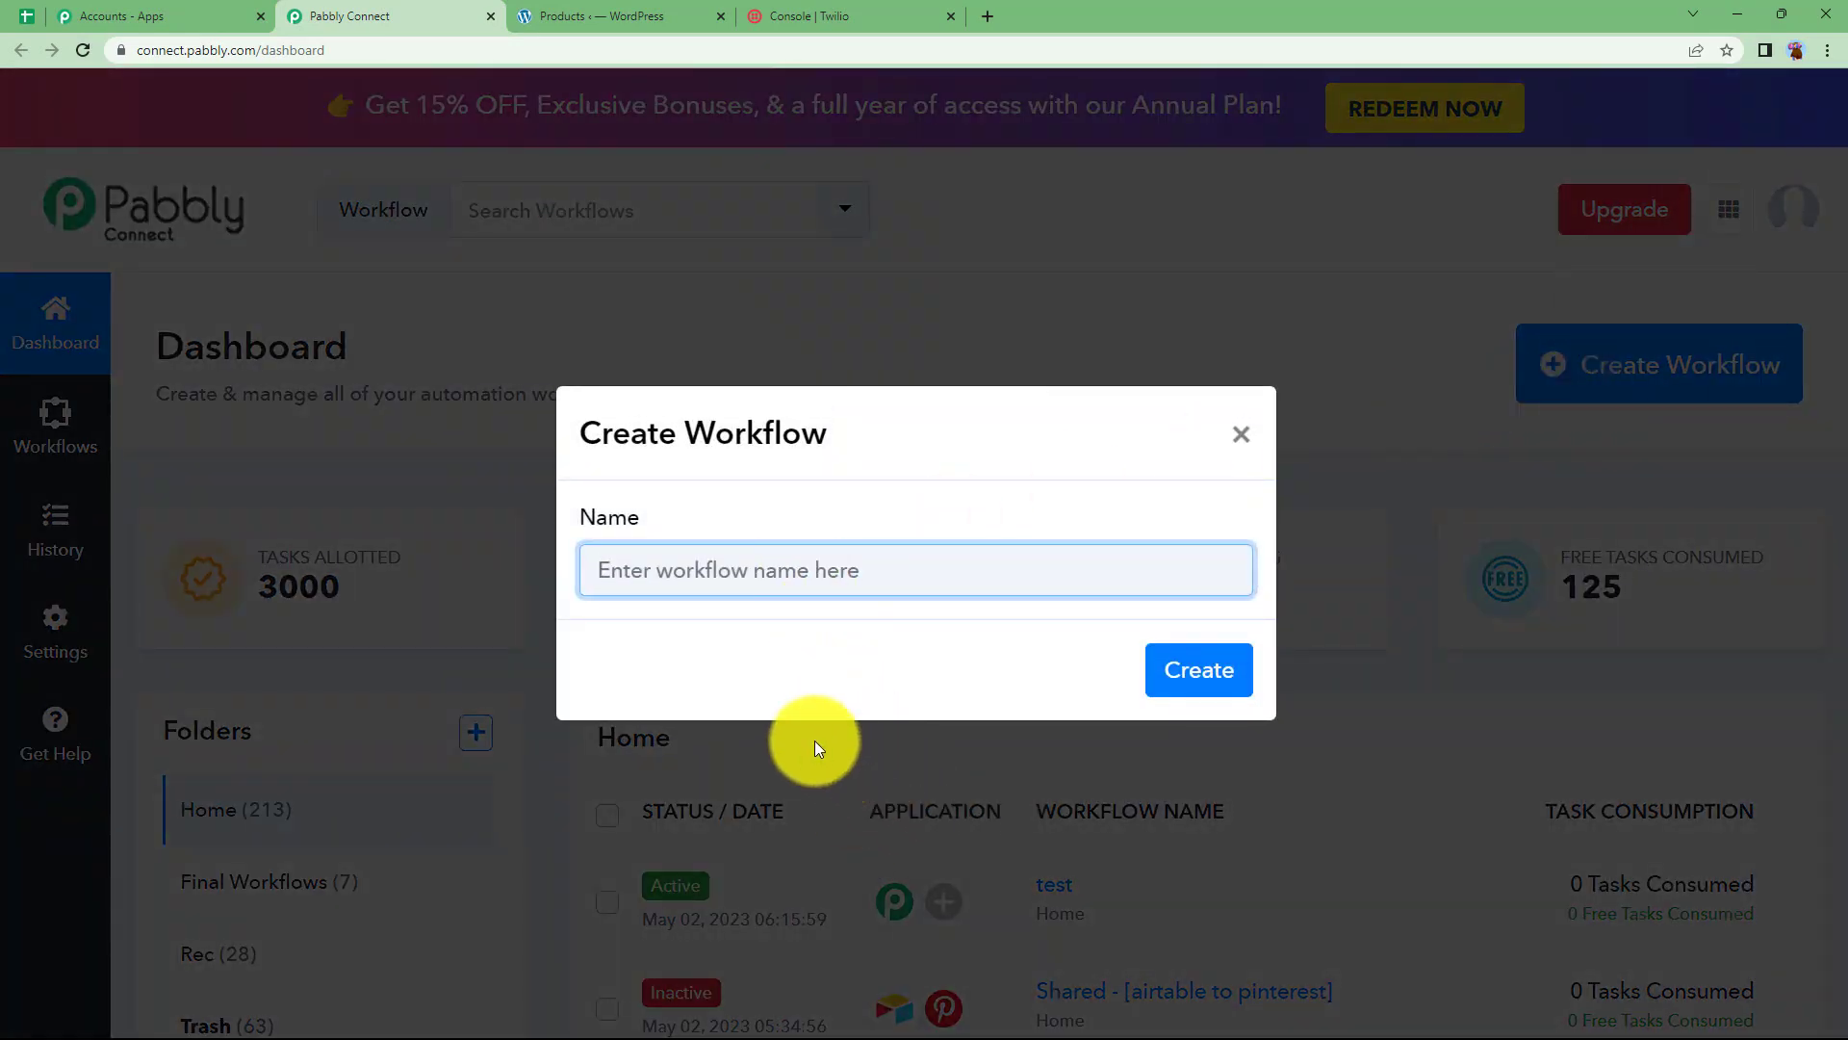
type("Get SMS for New Reviews")
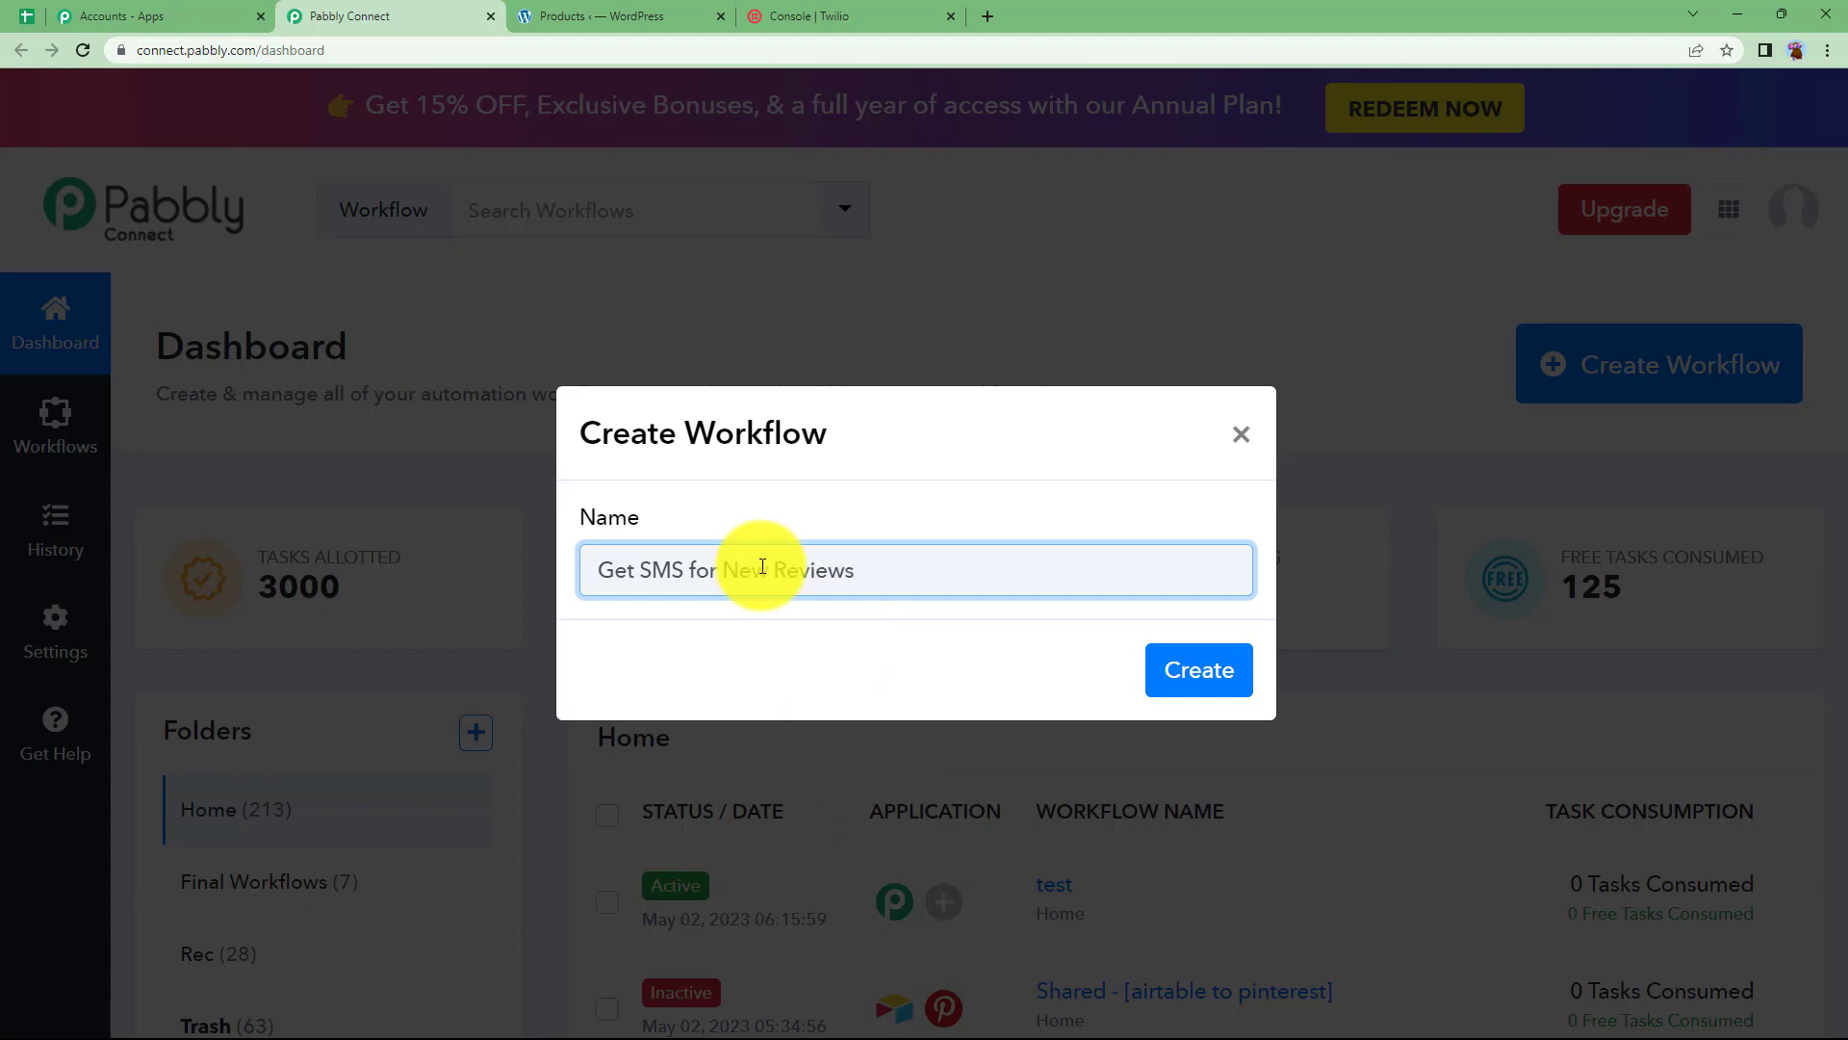
type(" On WooCommerce")
left_click(1184, 663)
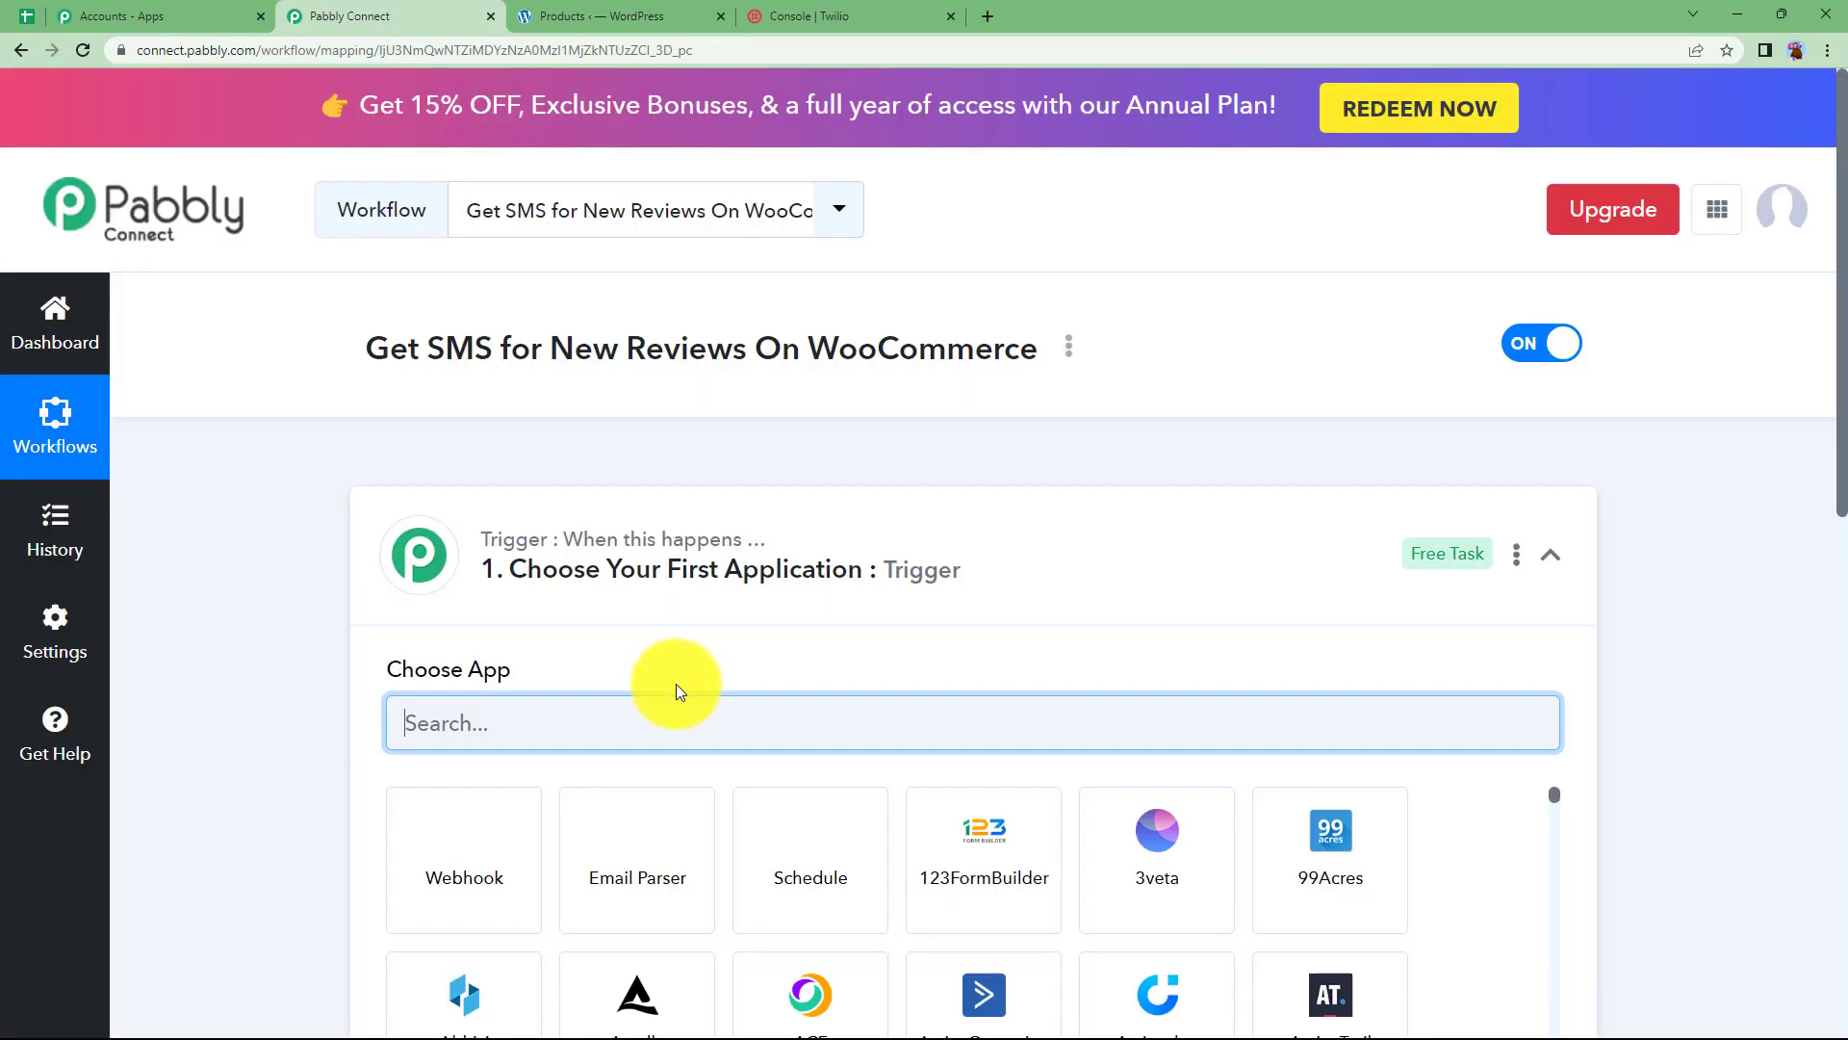
left_click(635, 574)
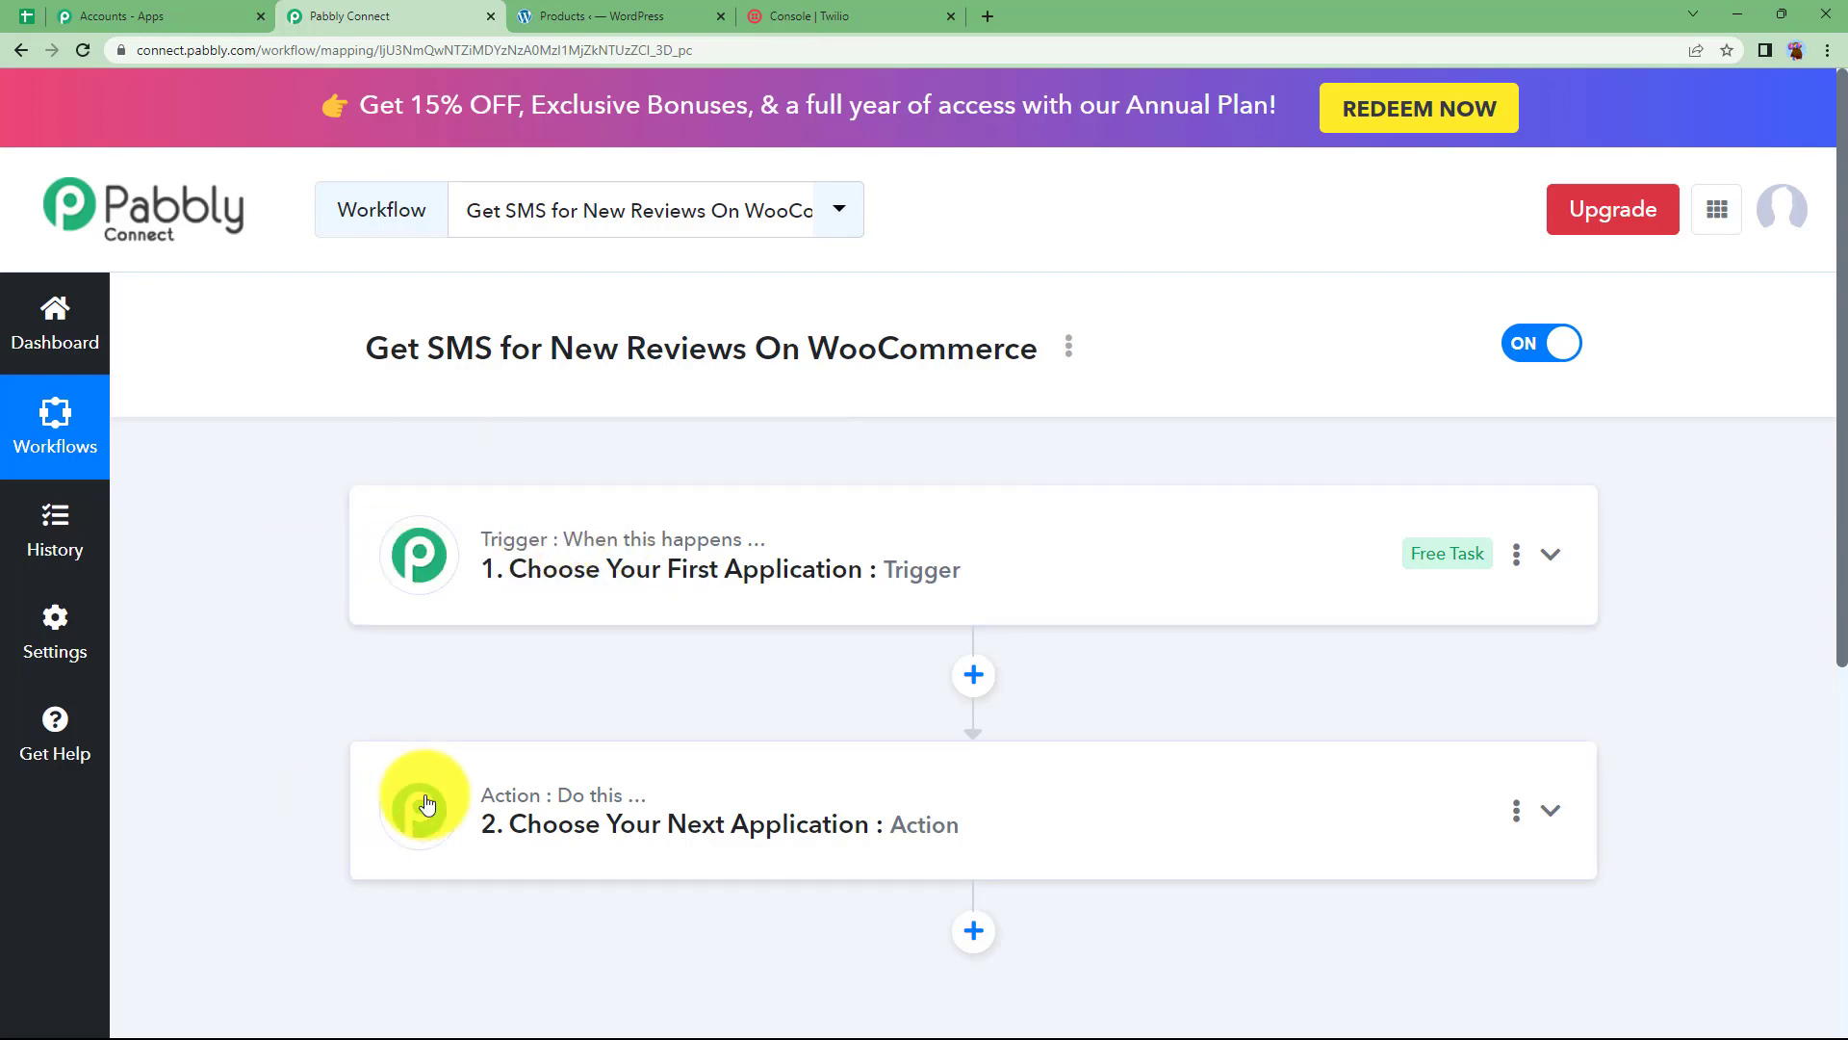
left_click(664, 17)
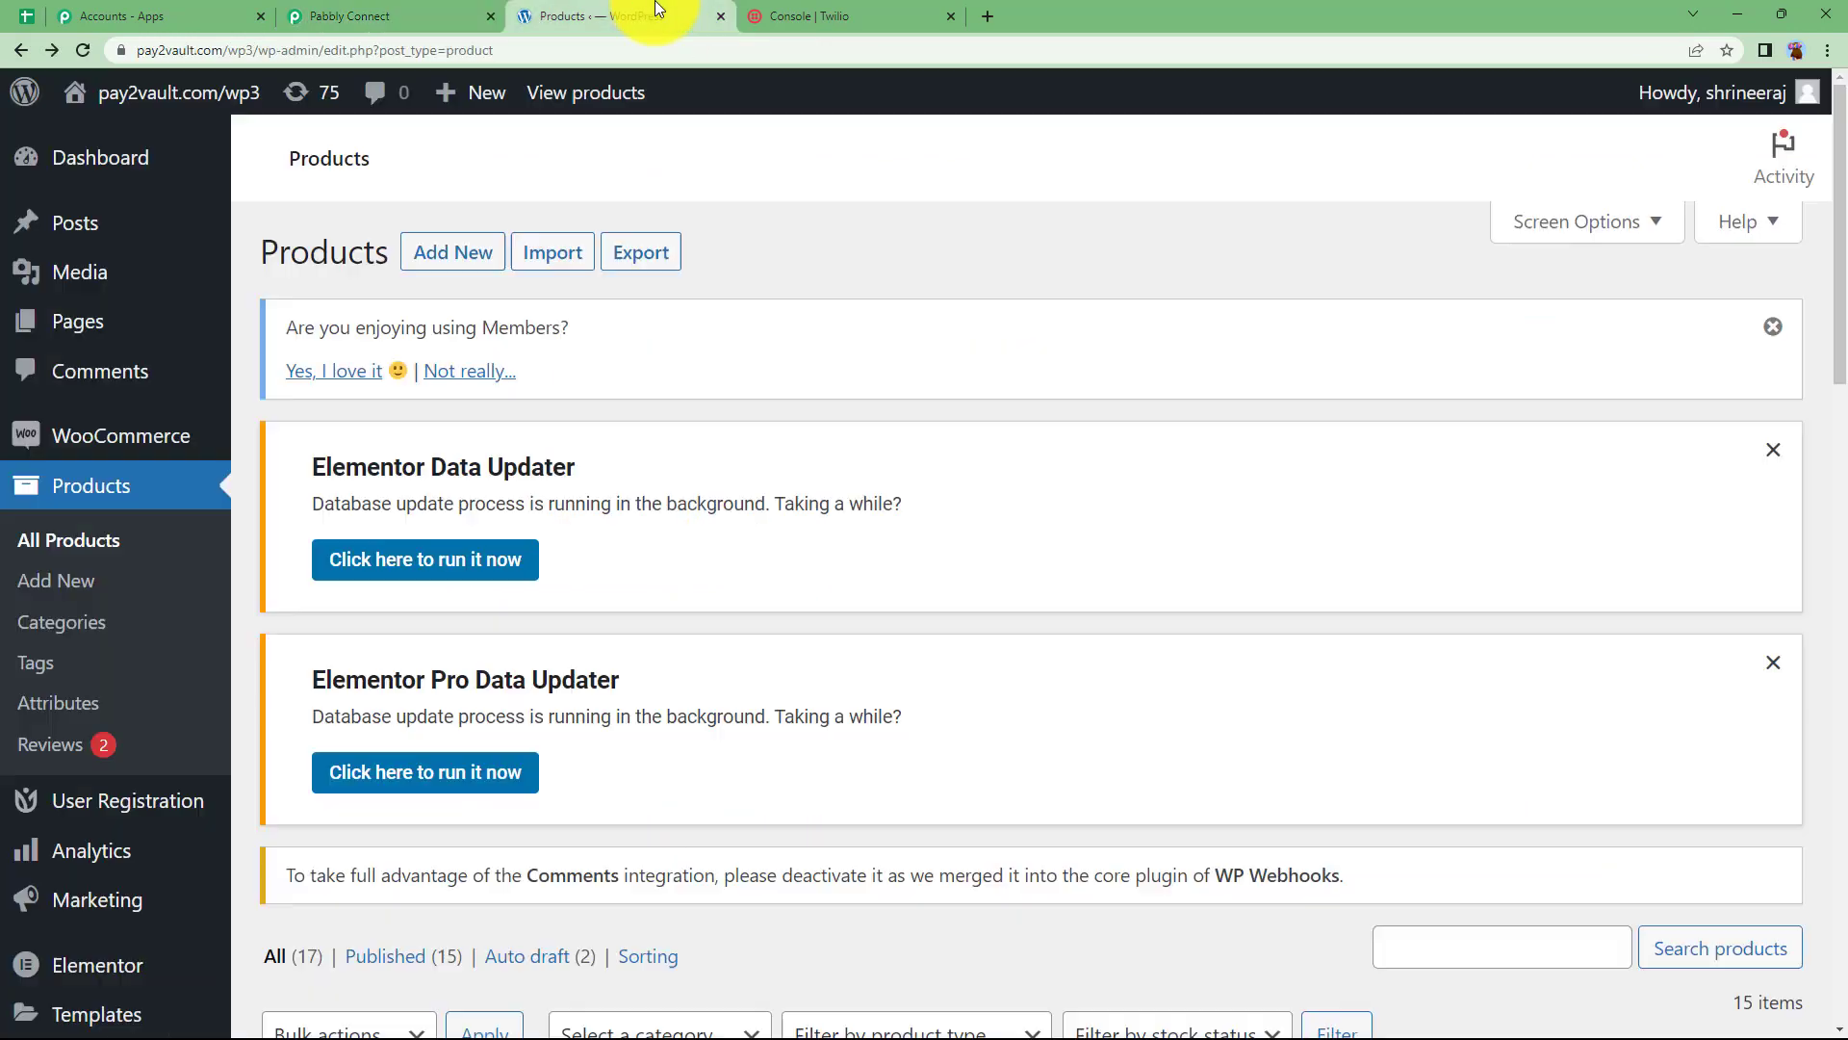
left_click(821, 15)
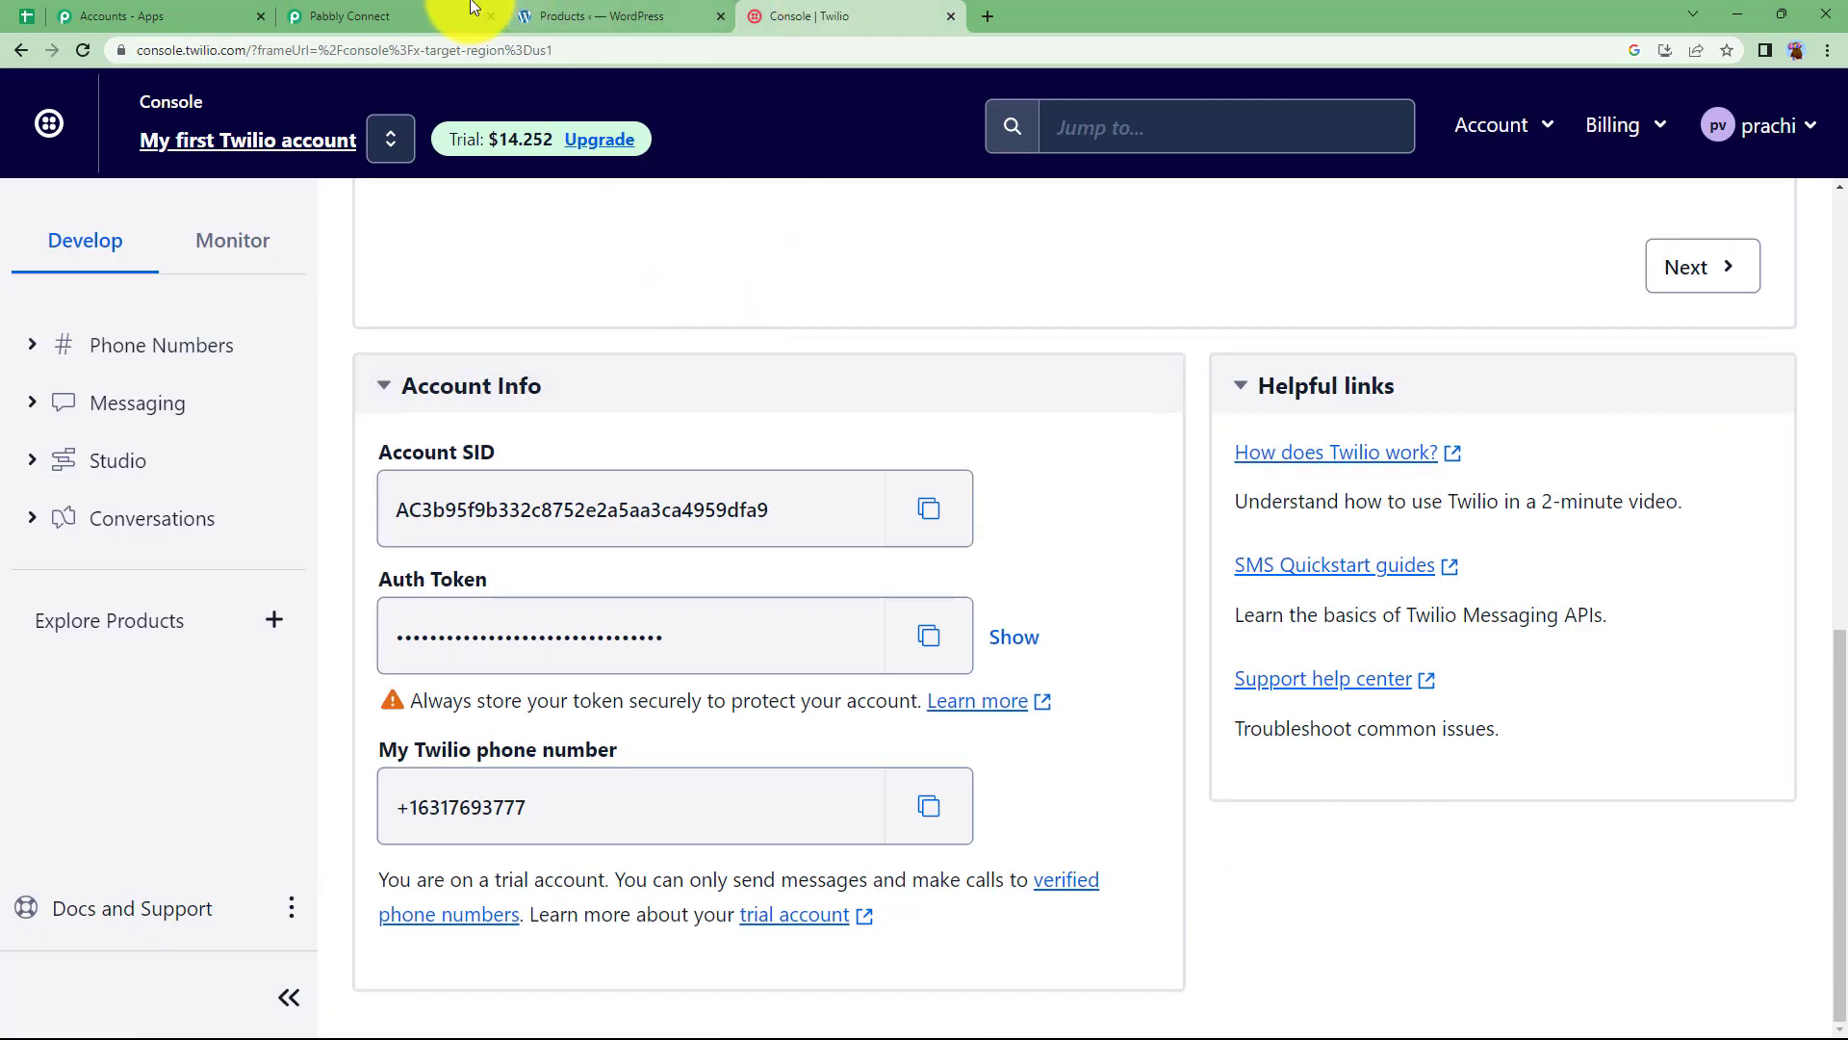
left_click(400, 8)
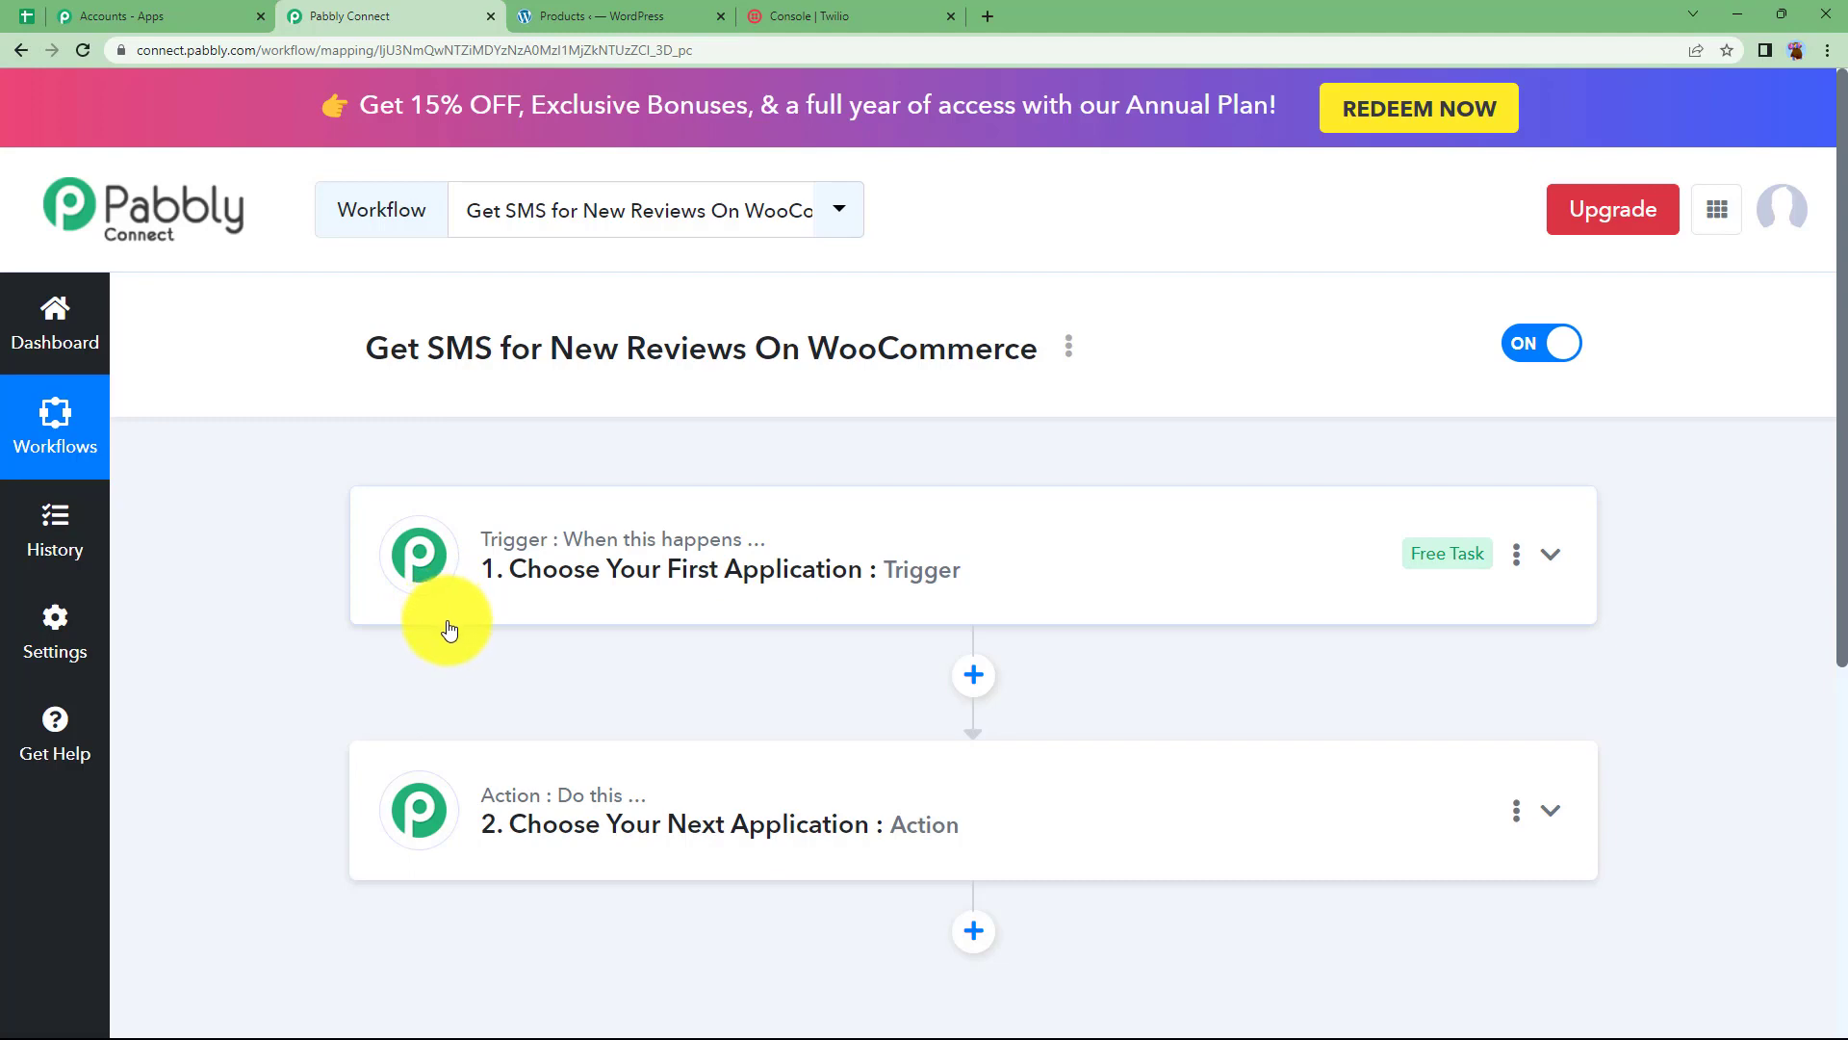
left_click(493, 573)
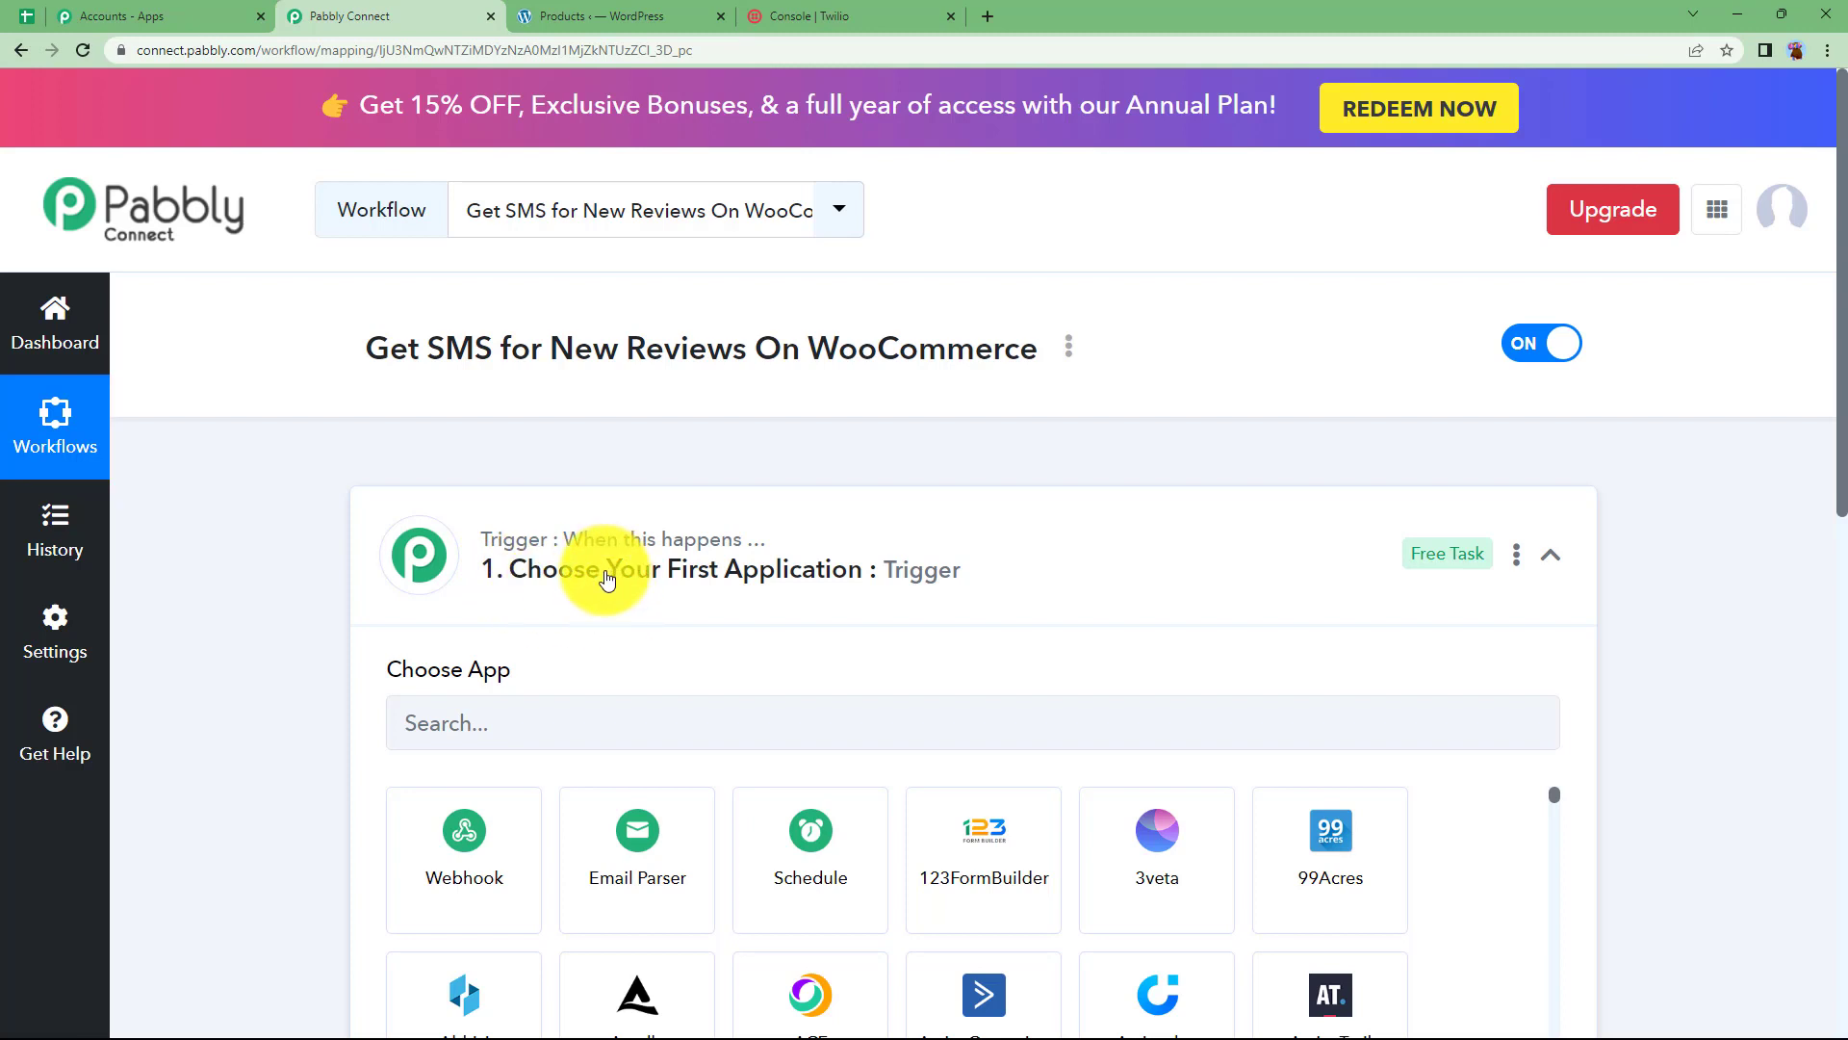
left_click(607, 718)
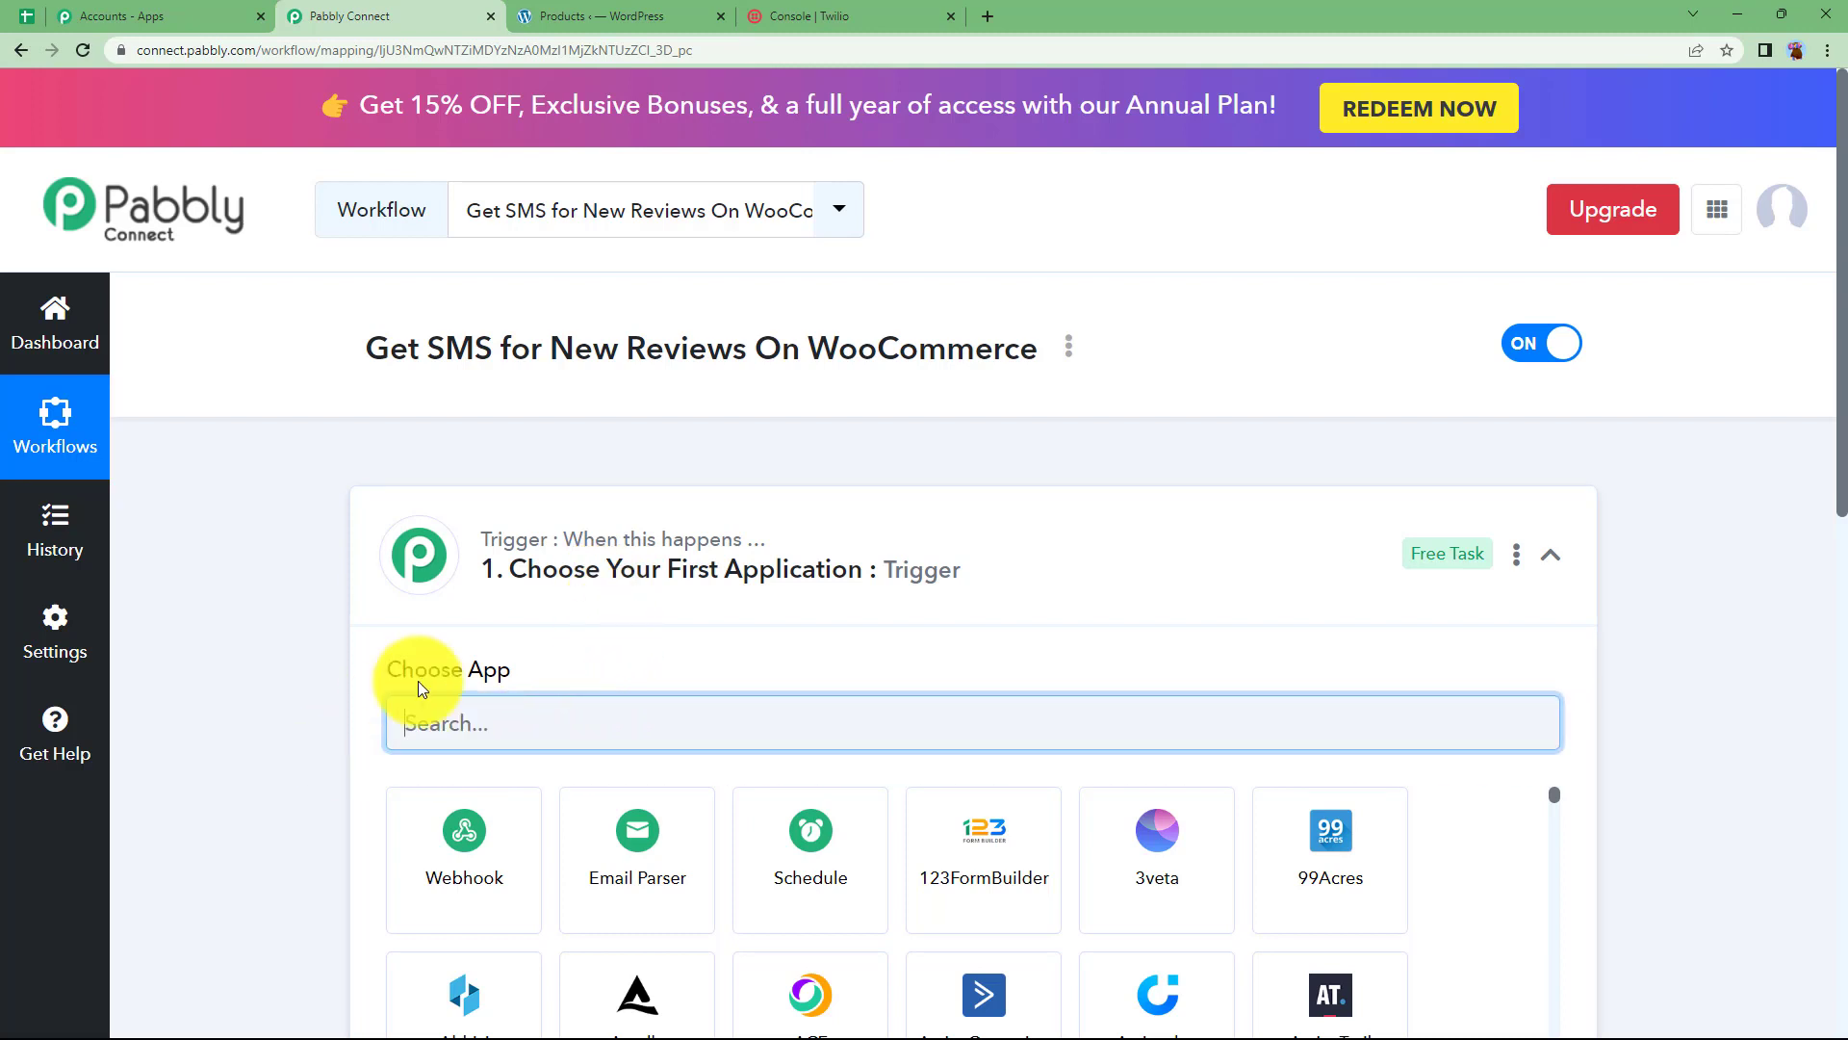
left_click(460, 583)
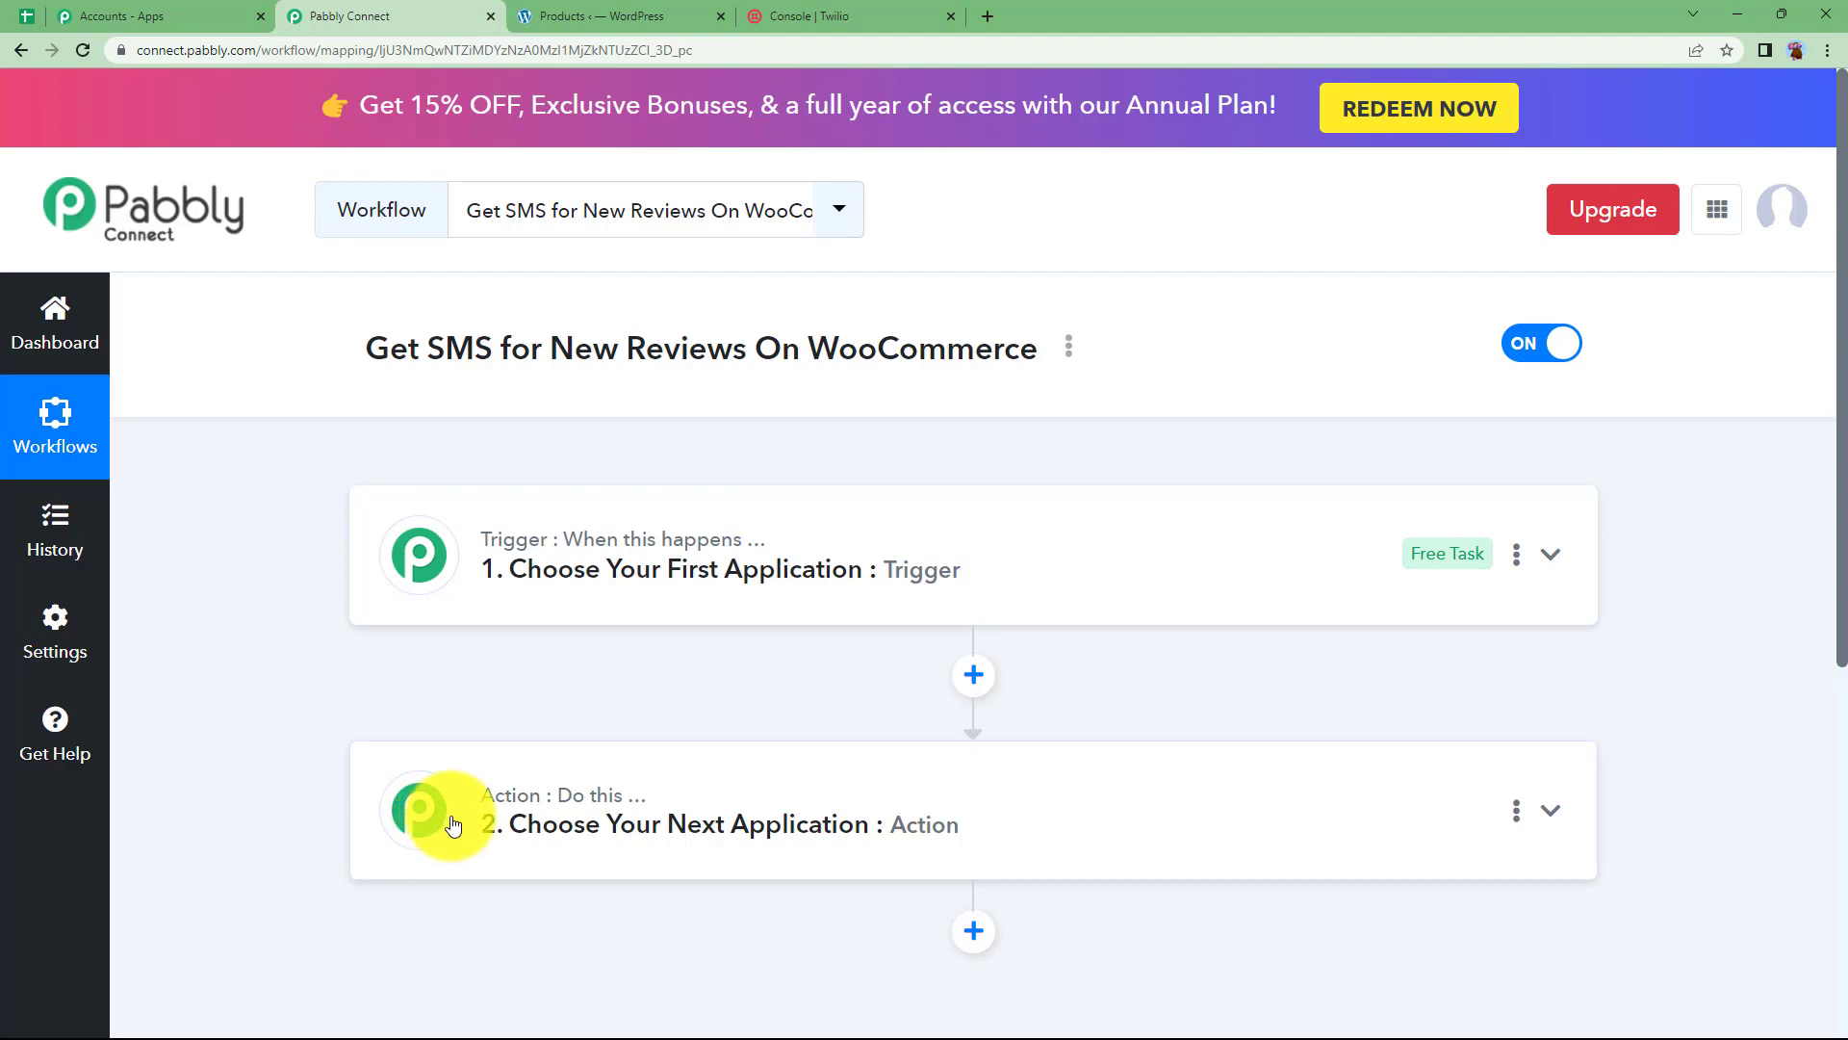
Set the workflow's trigger app to WooCommerce with New Product Review as the trigger event
left_click(532, 606)
left_click(498, 720)
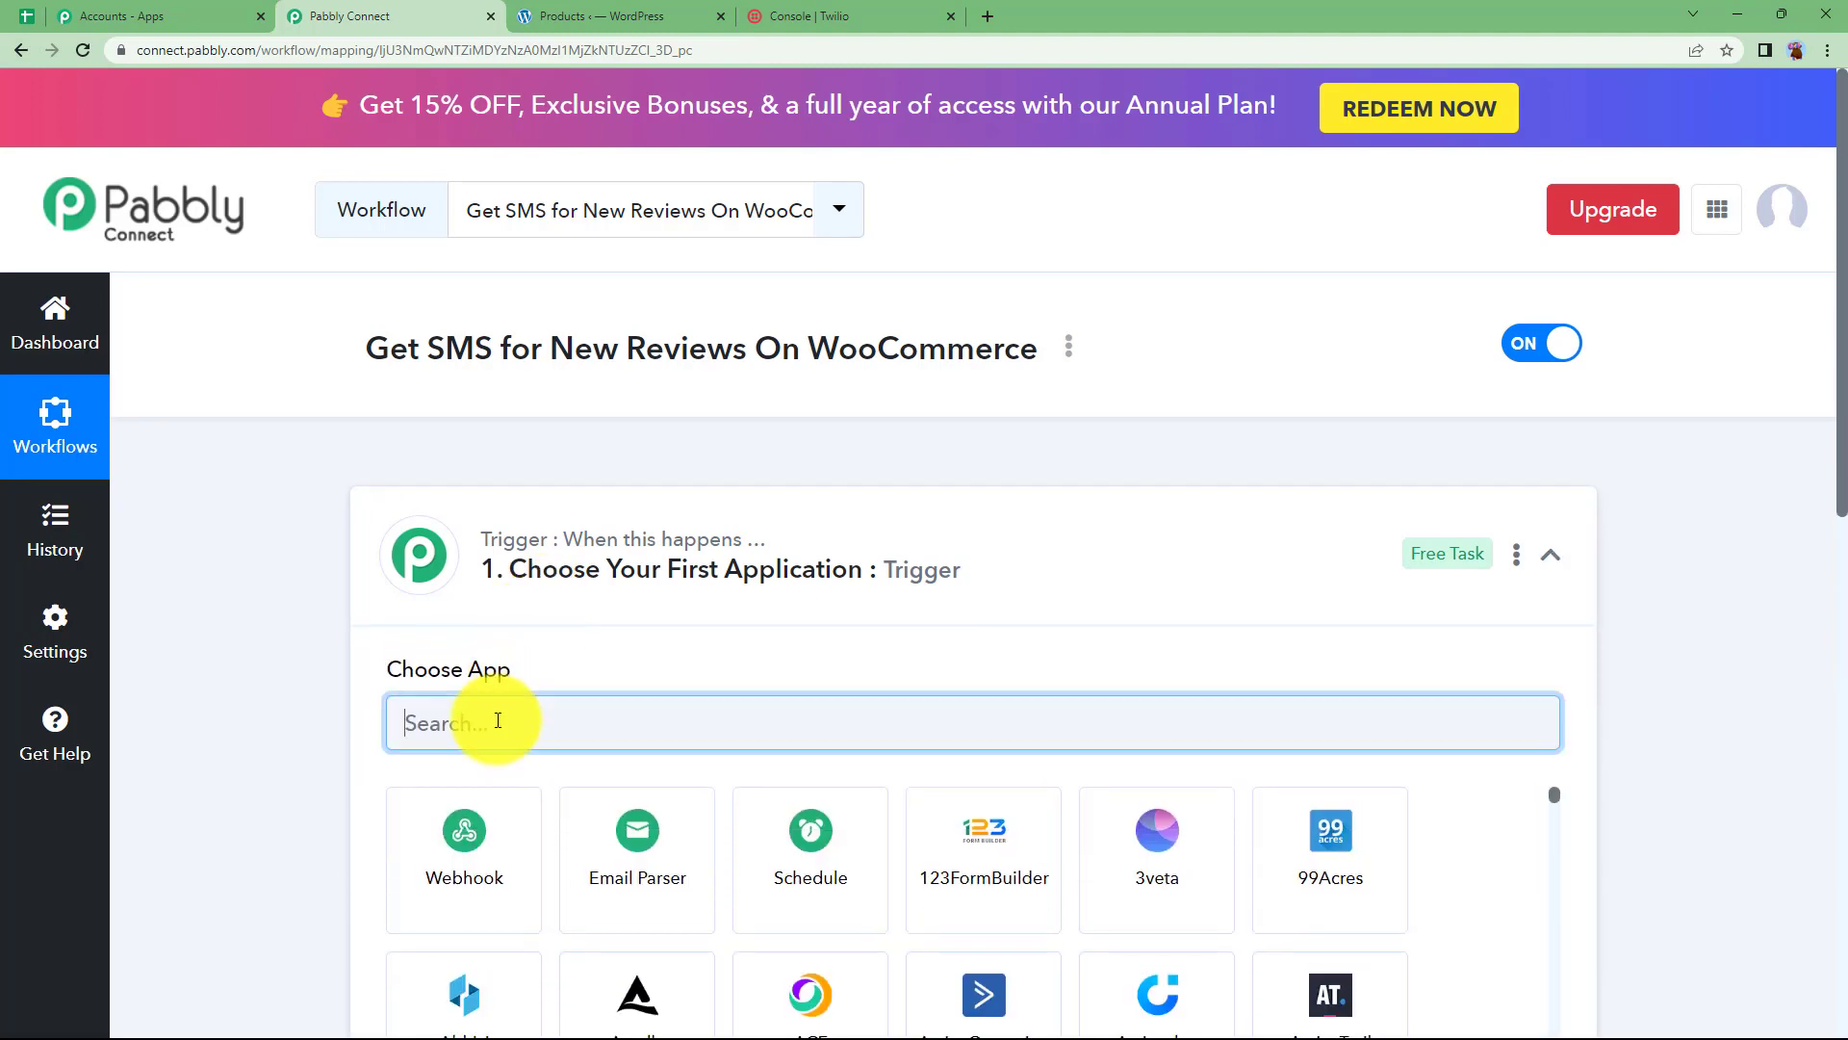
type("wooc")
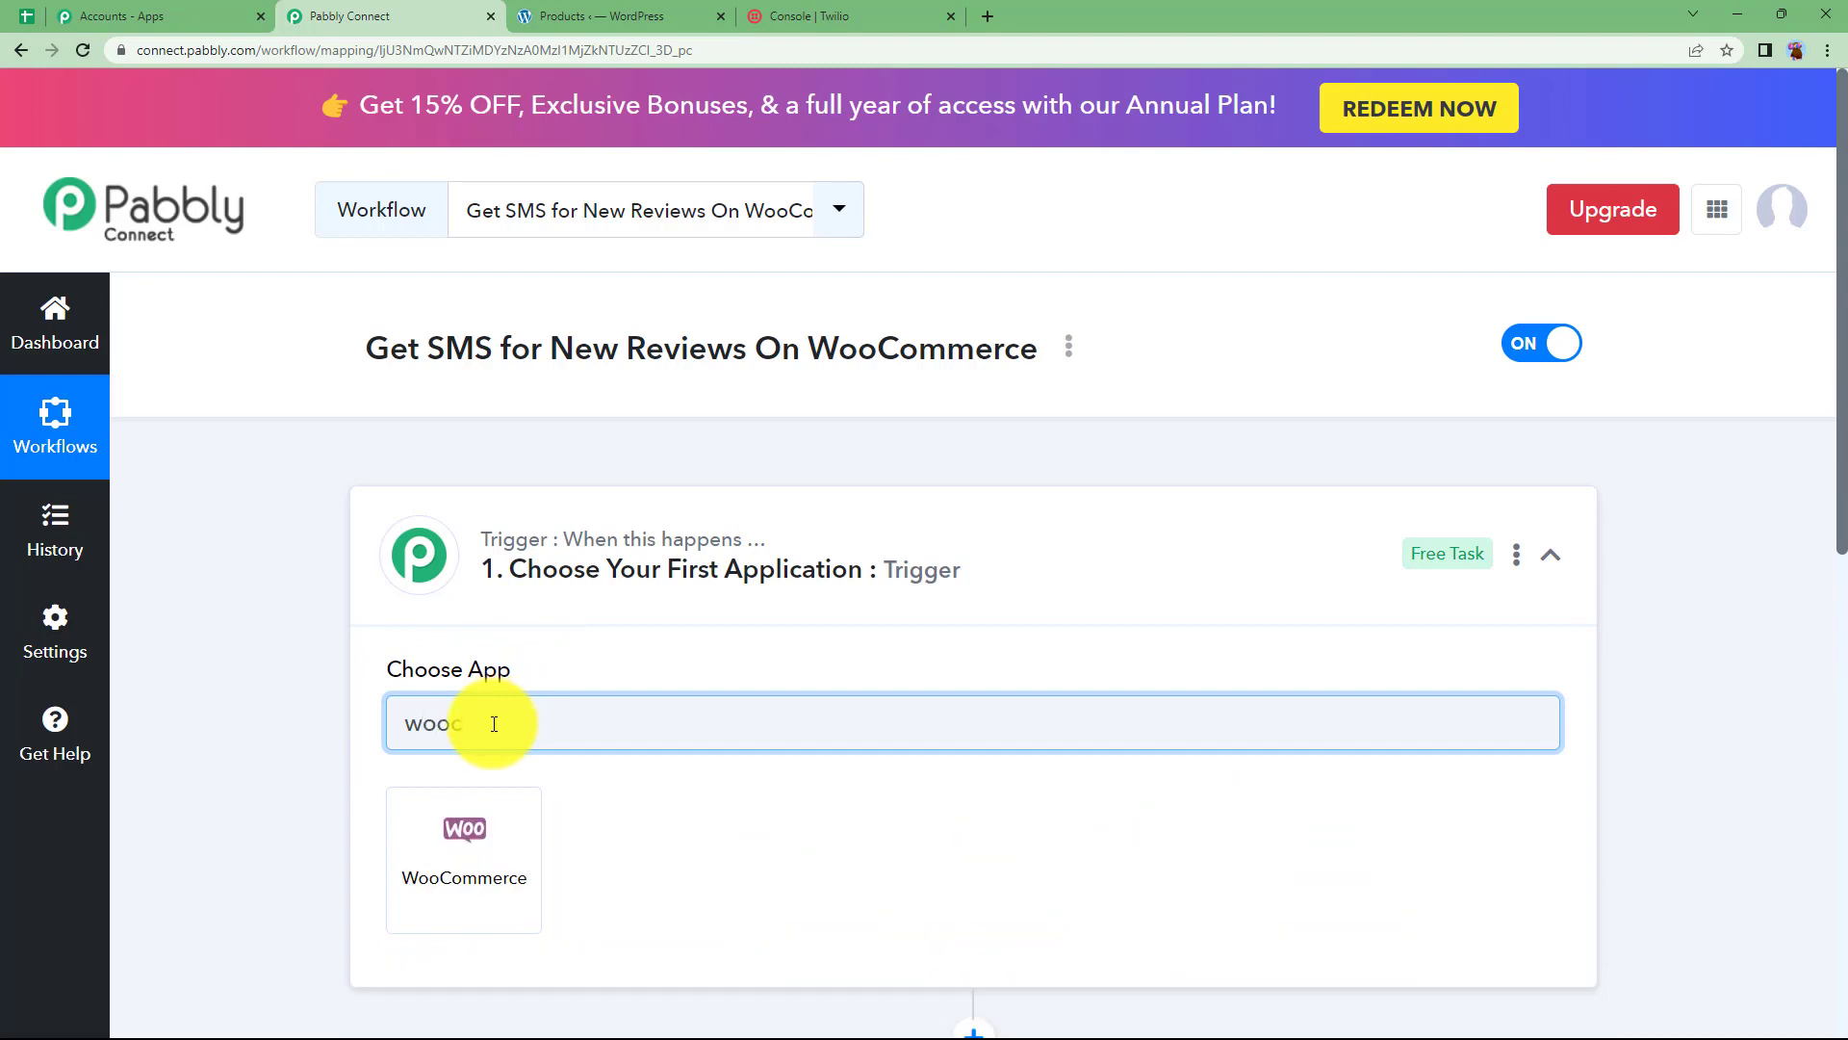
left_click(480, 801)
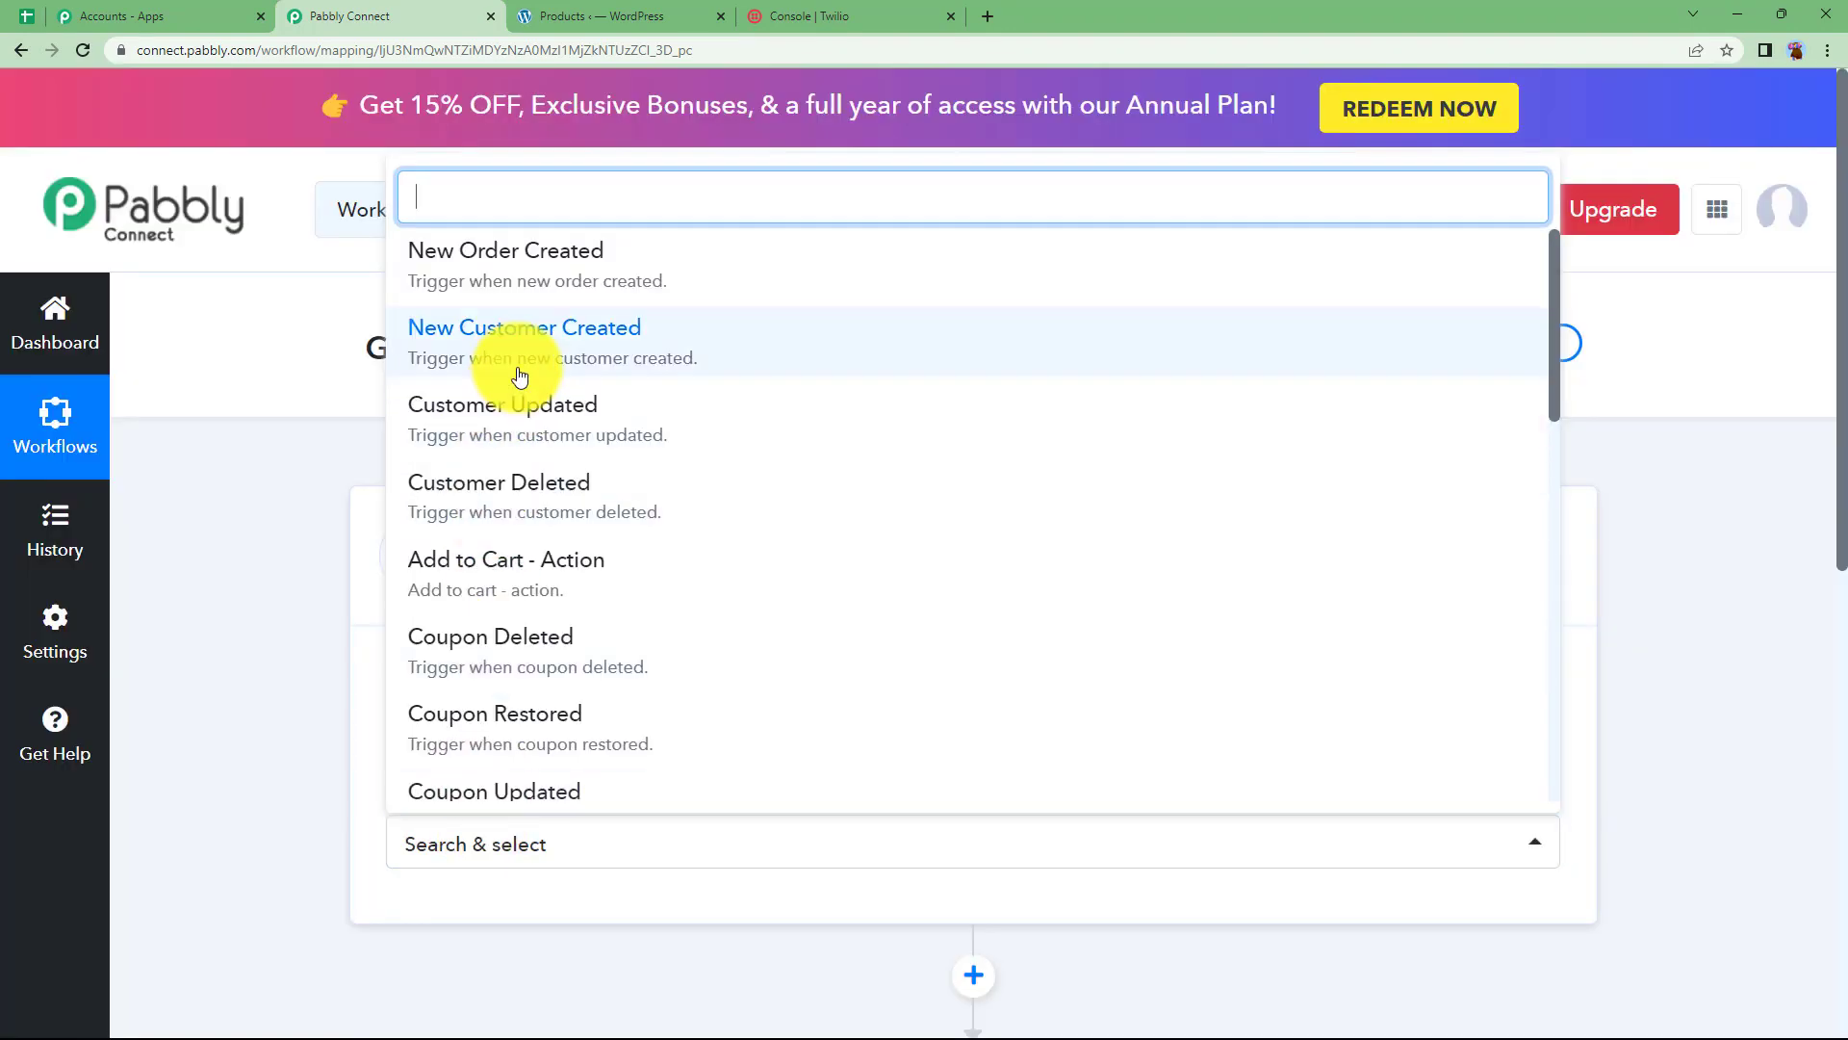
type("rev")
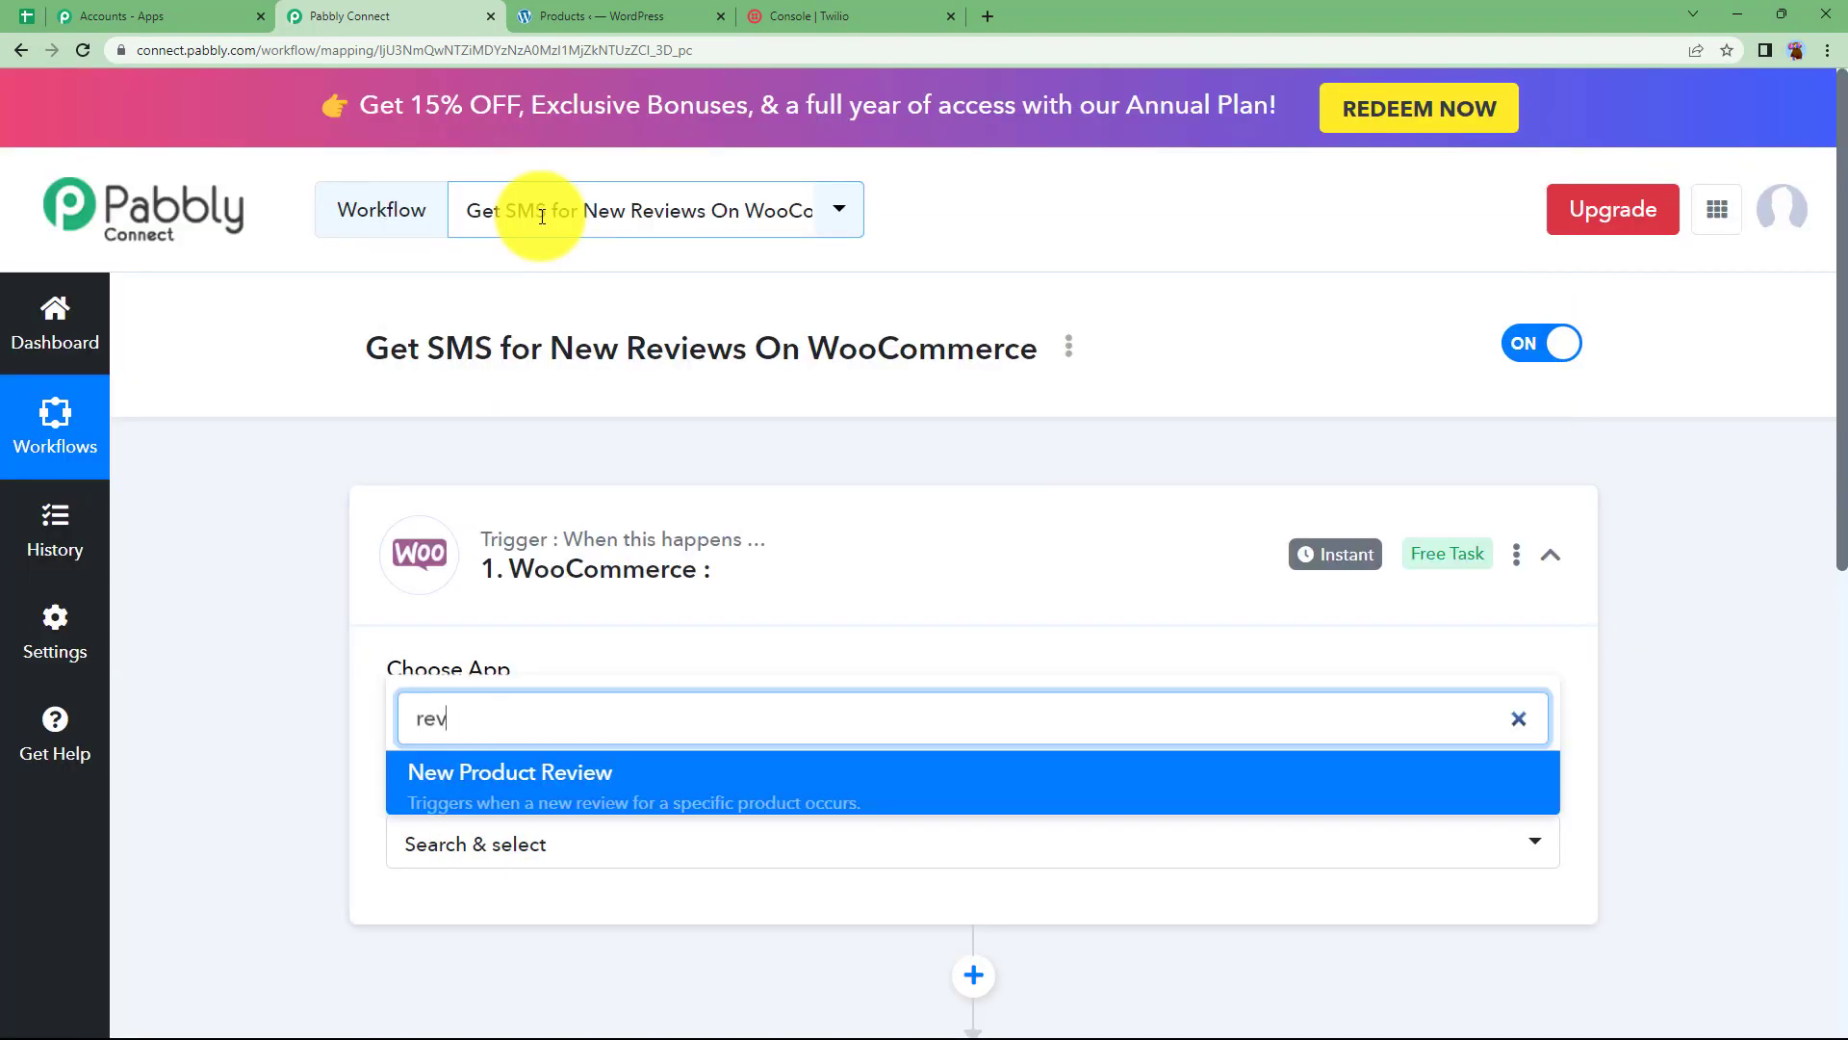
left_click(494, 801)
scroll(366, 842, "down", 2)
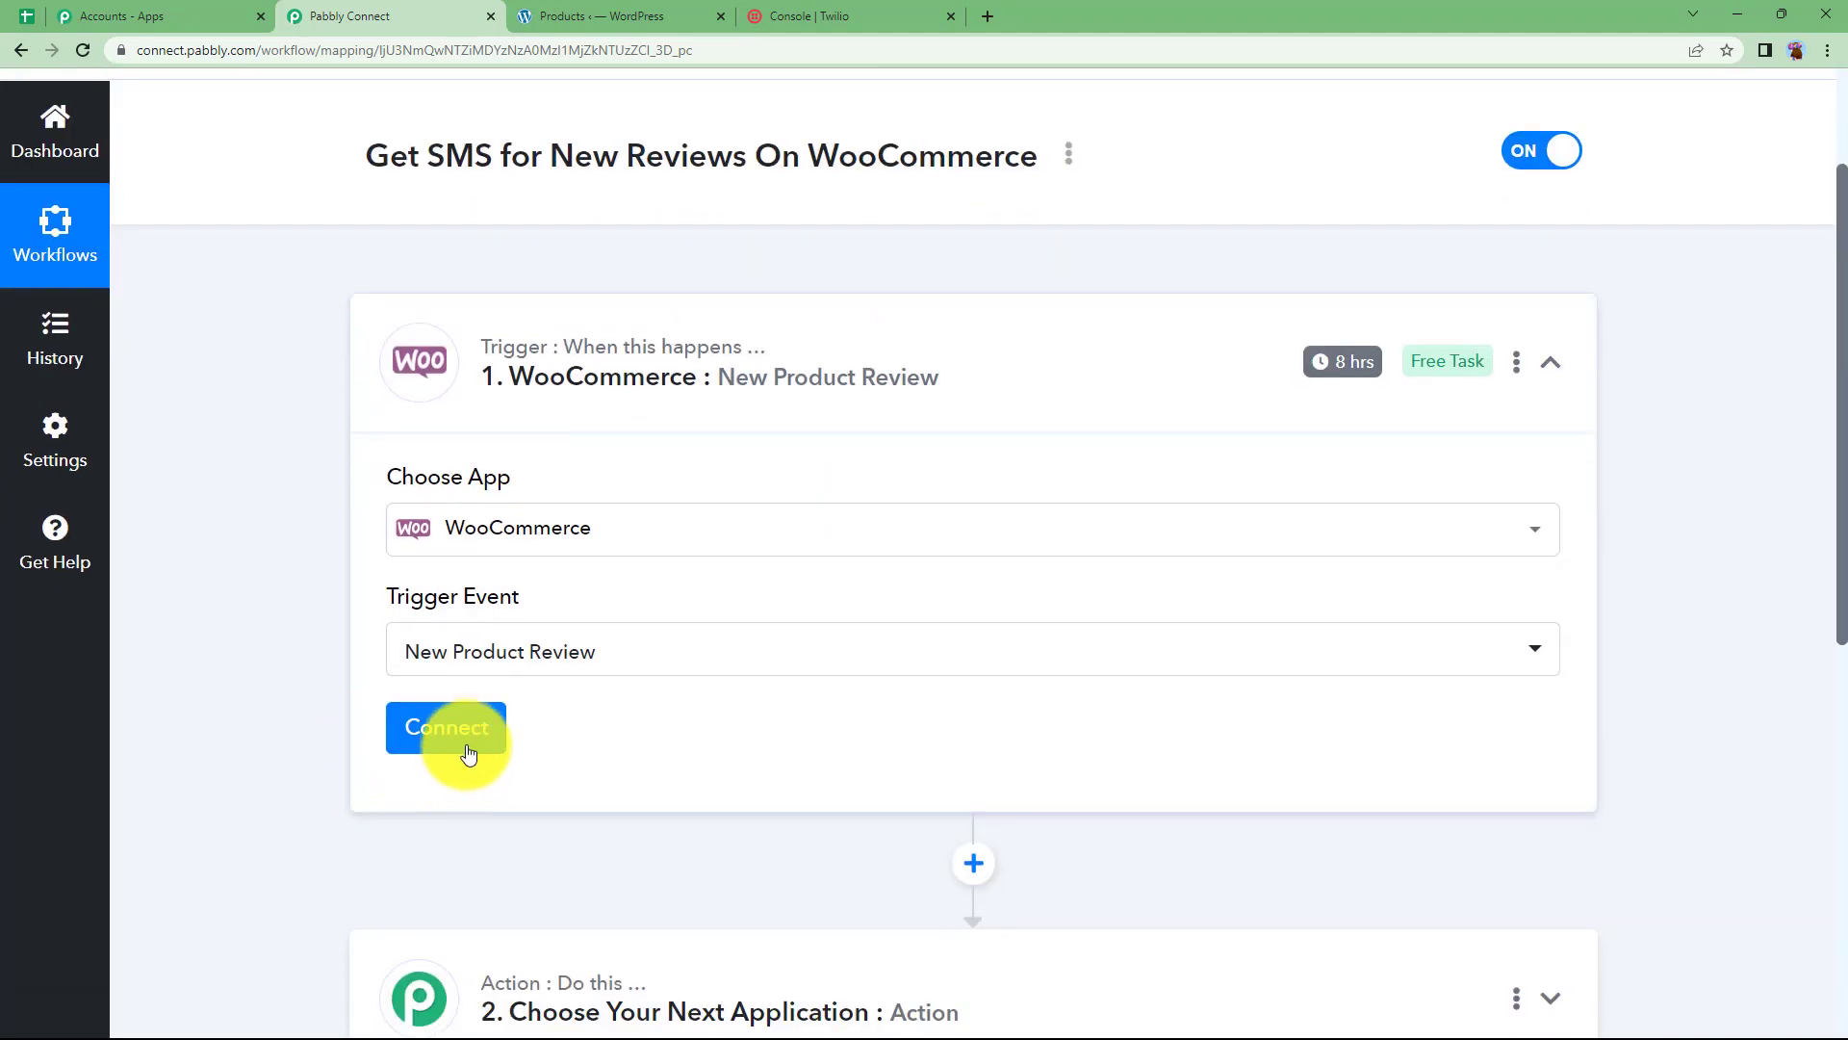
Start adding a new WooCommerce connection for the trigger and read the instructions for creating the consumer key and secret
left_click(467, 747)
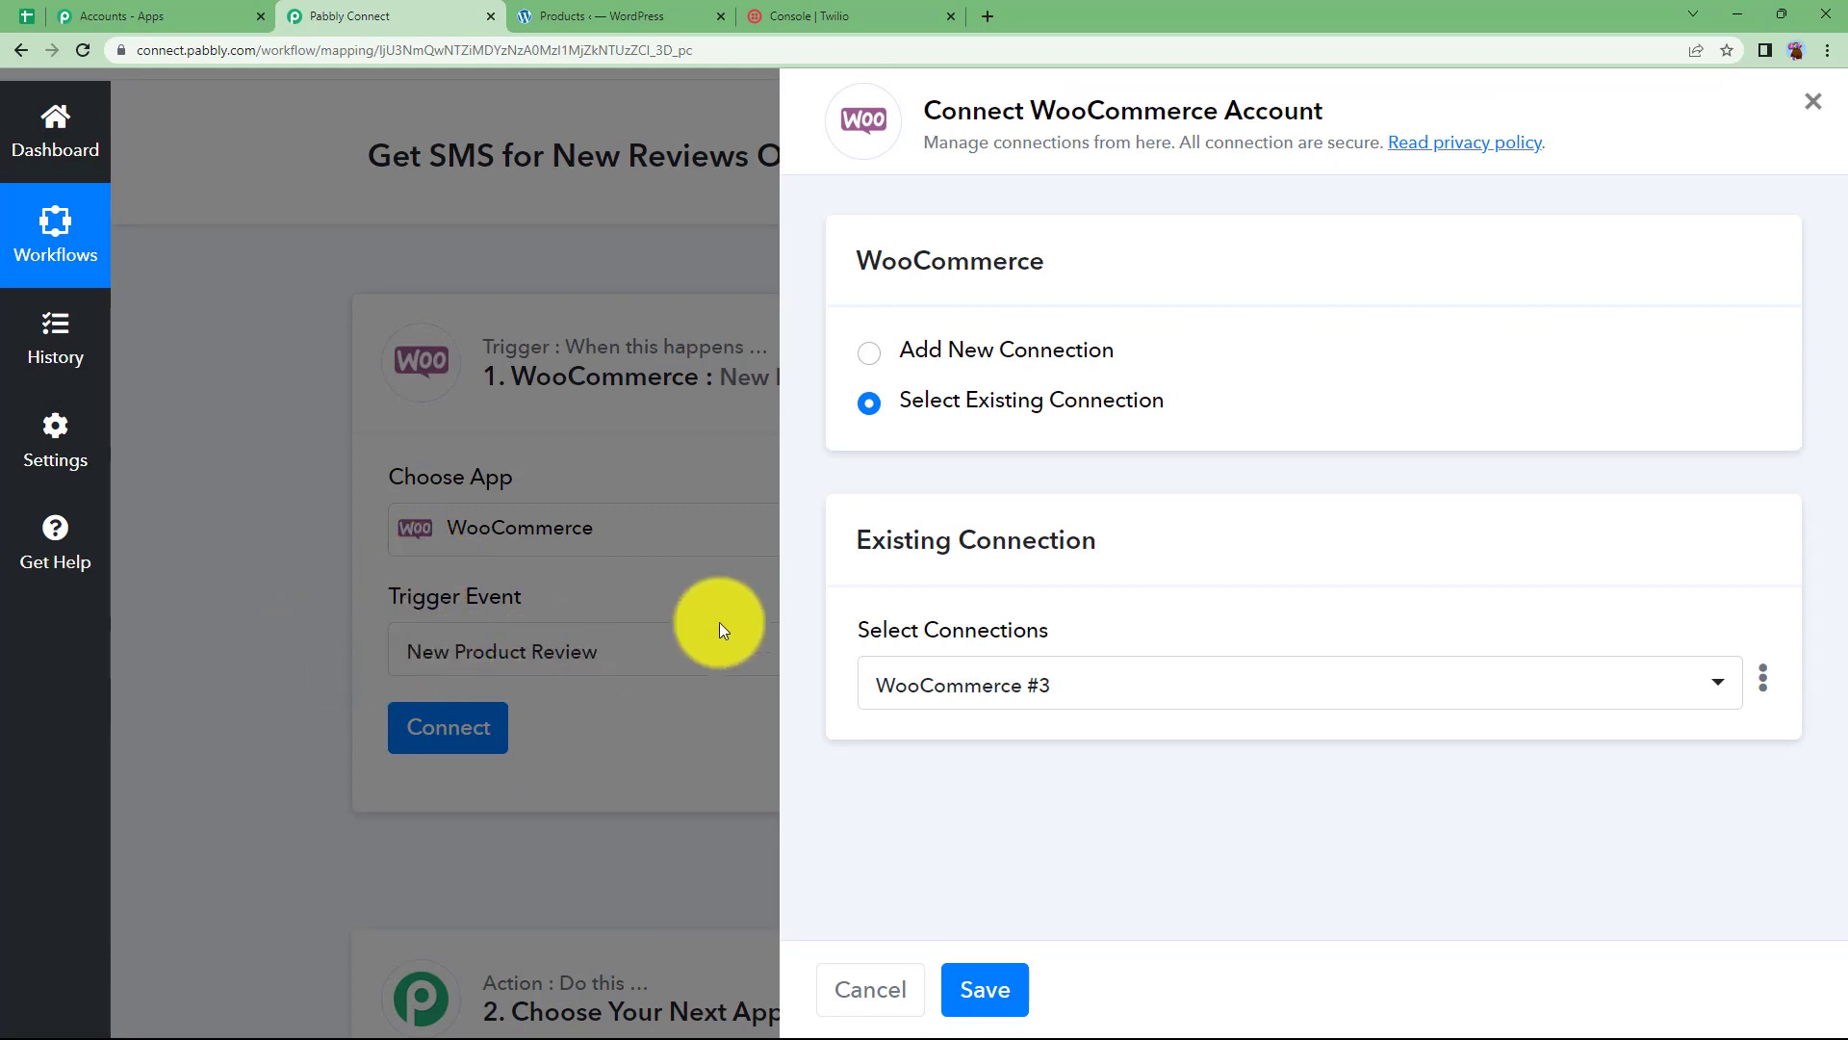
left_click(940, 350)
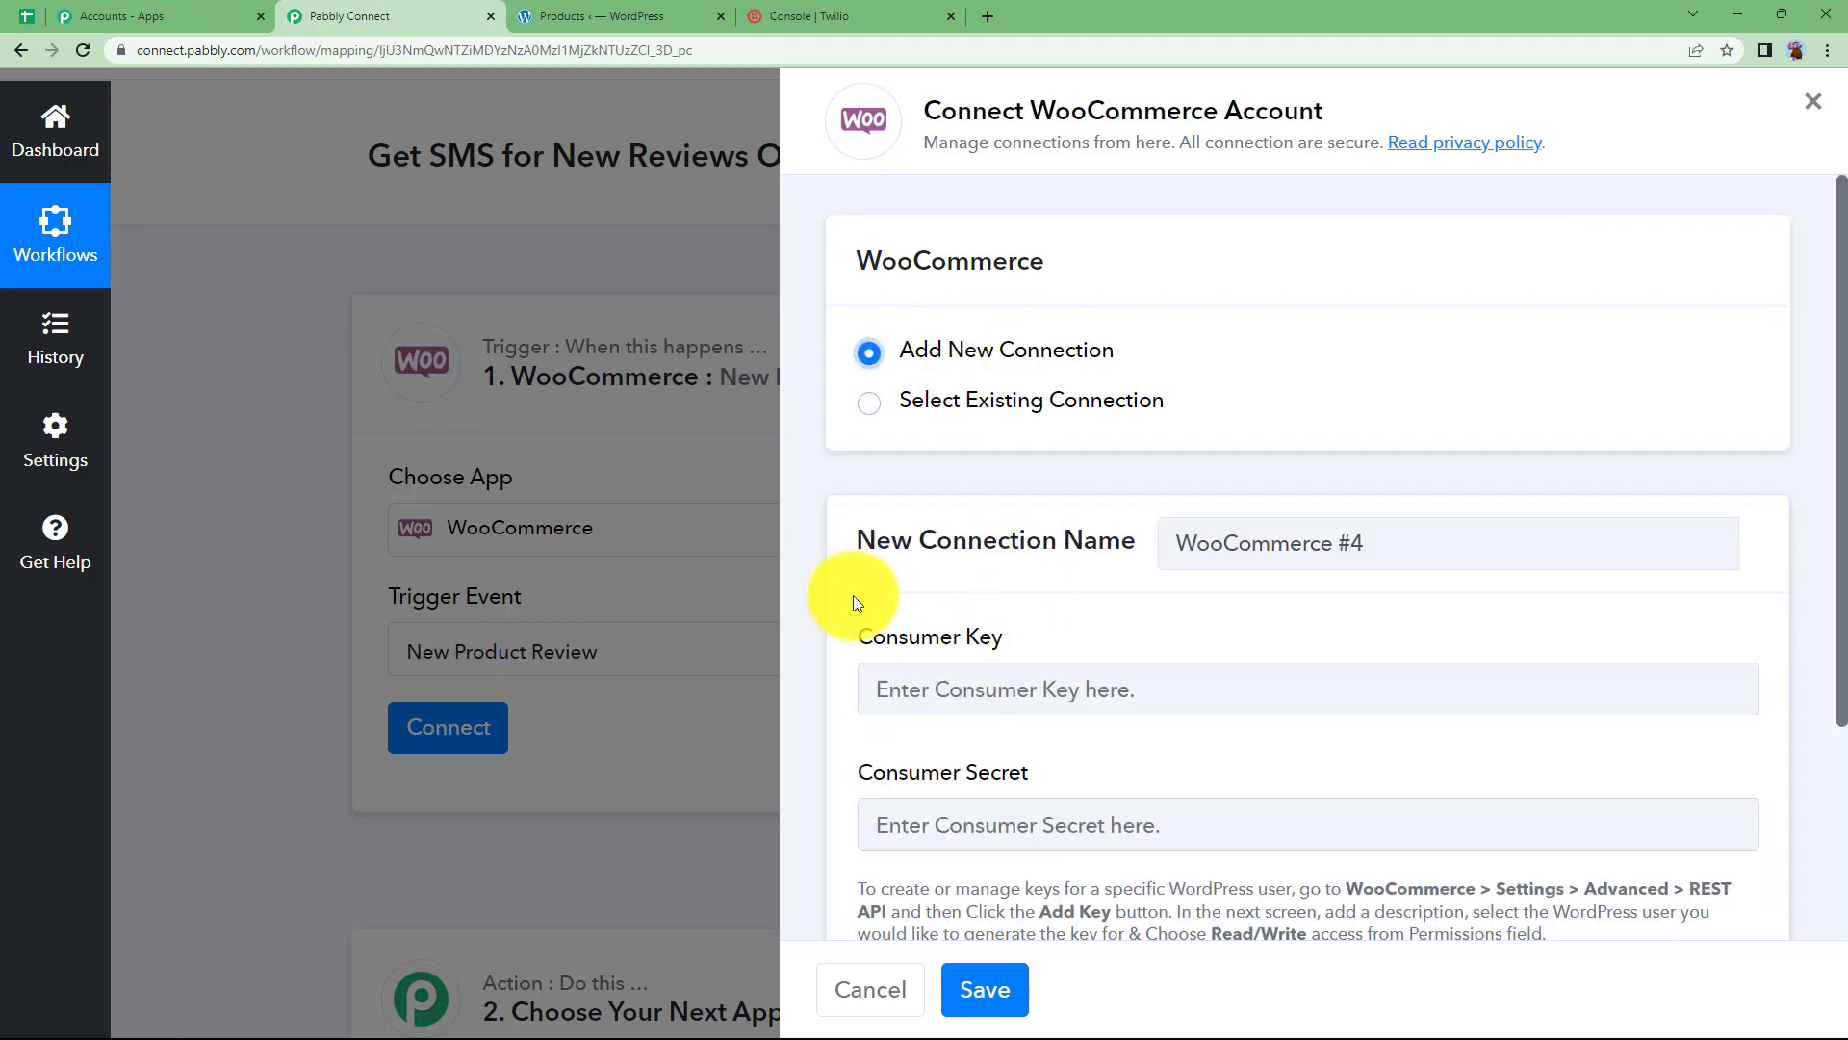
scroll(853, 594, "down", 3)
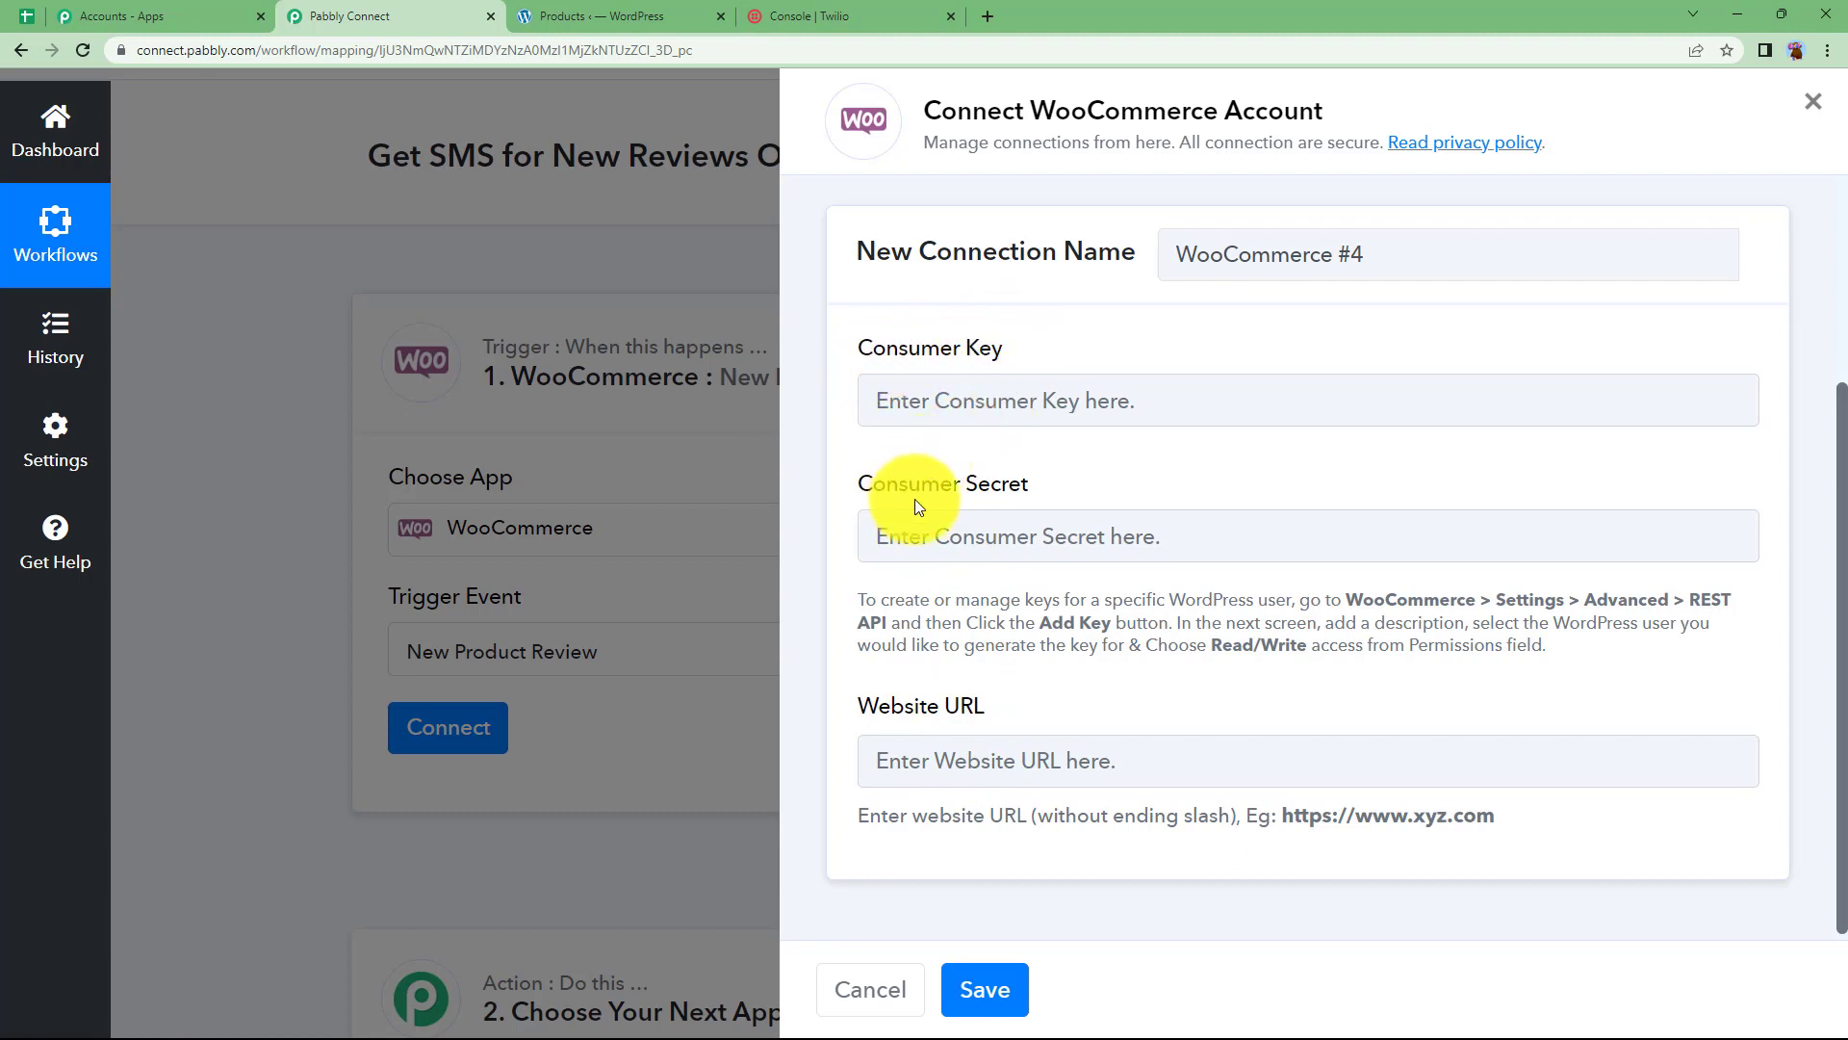
left_click_drag(859, 599, 1586, 655)
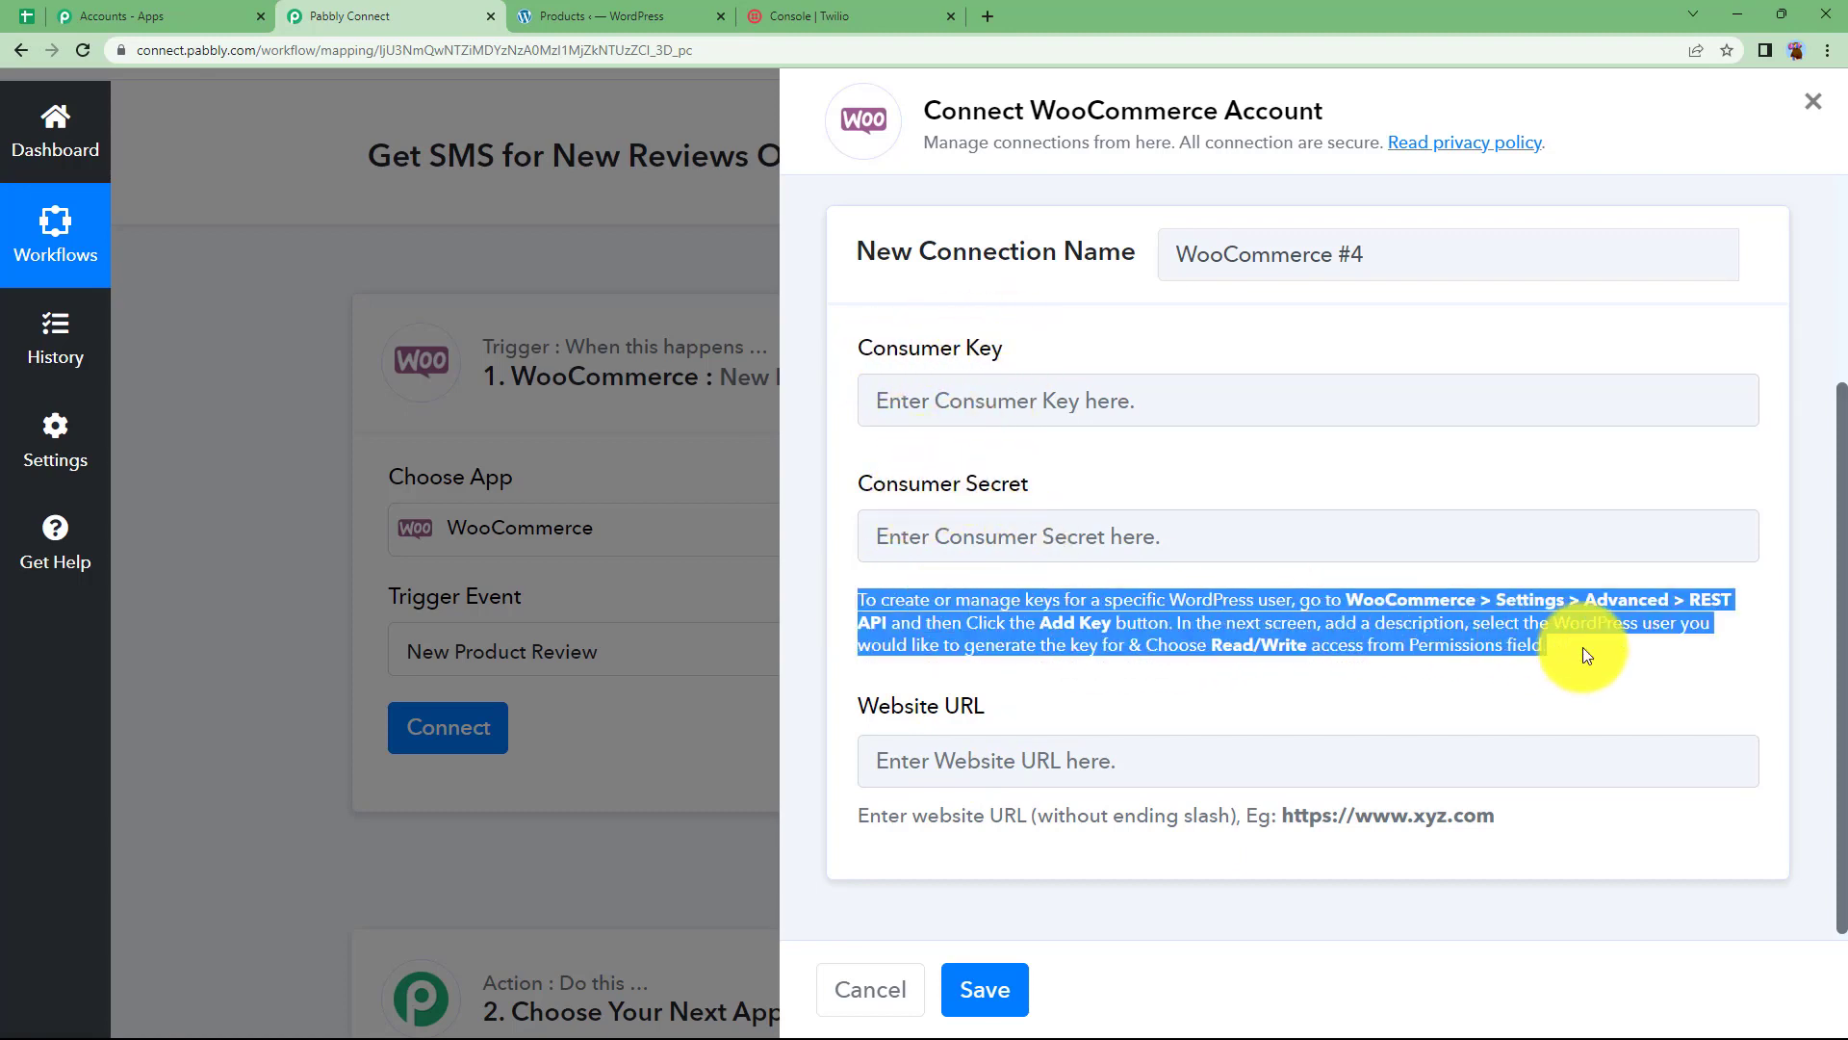
left_click(1450, 600)
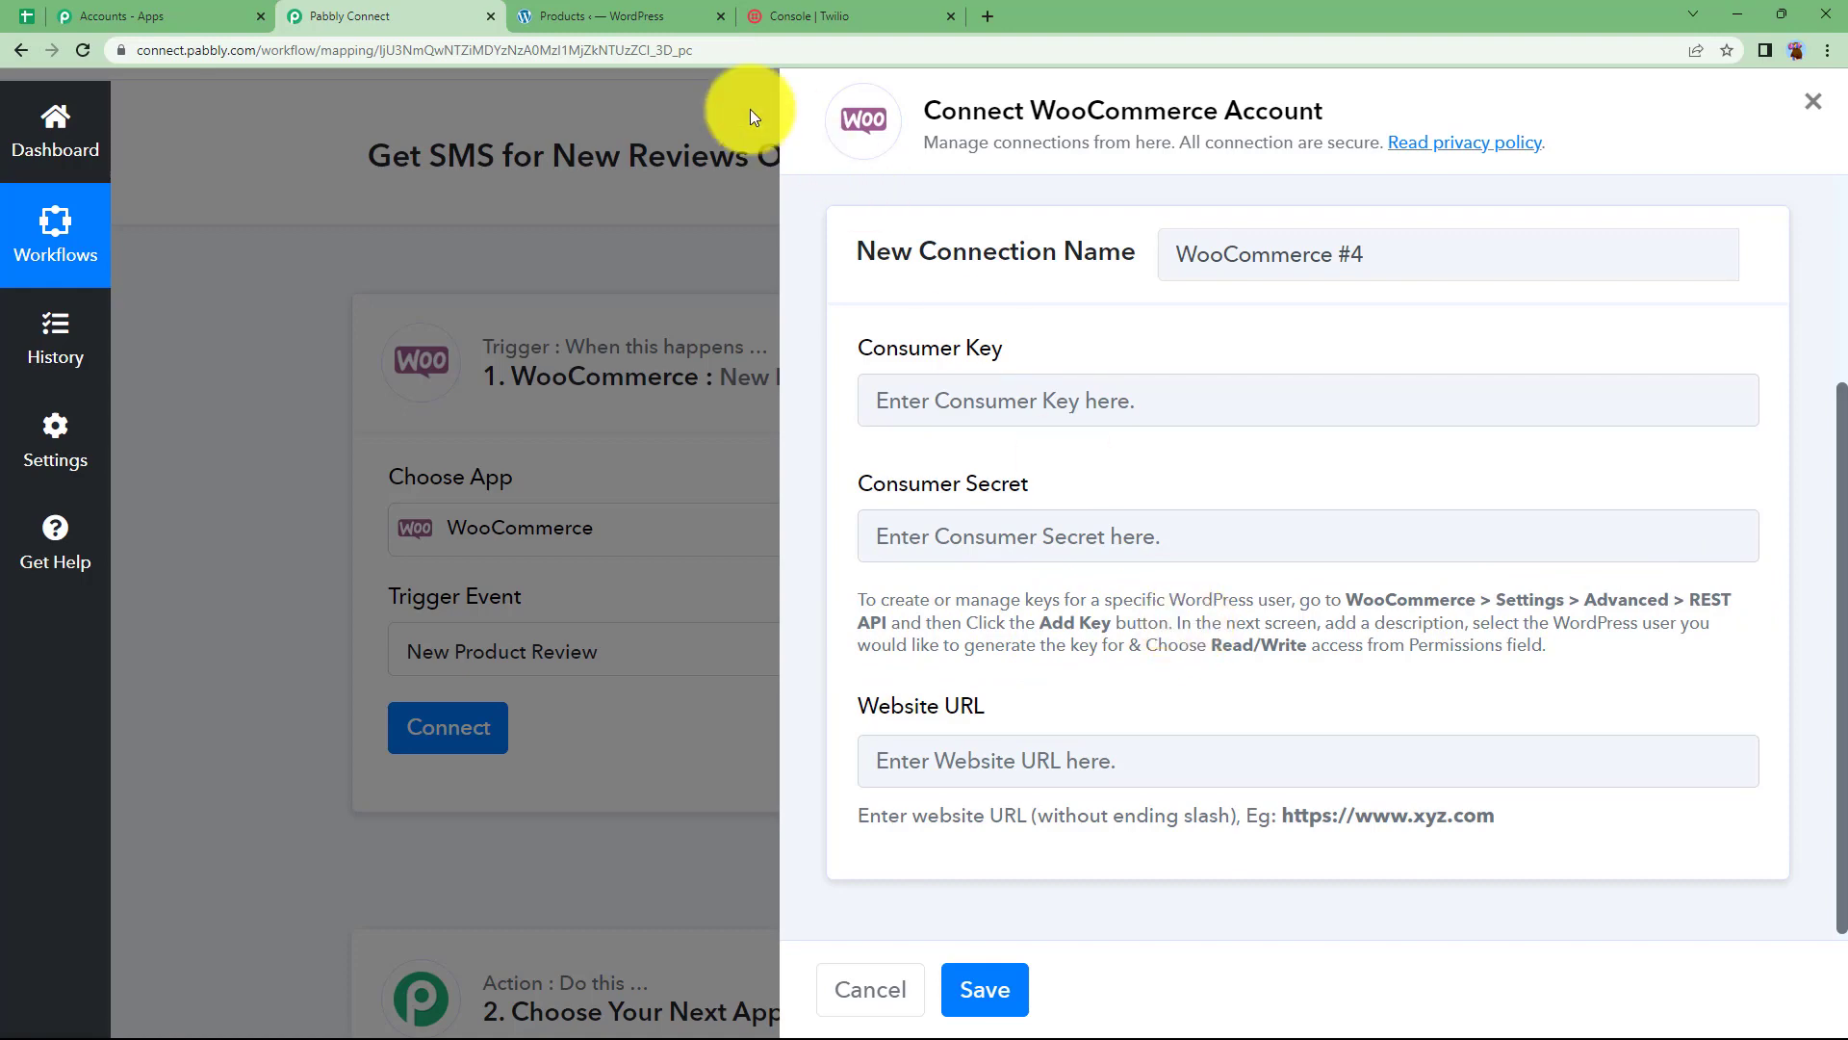
Switch to the WordPress admin site and open the REST API section of WooCommerce's advanced settings
left_click(635, 15)
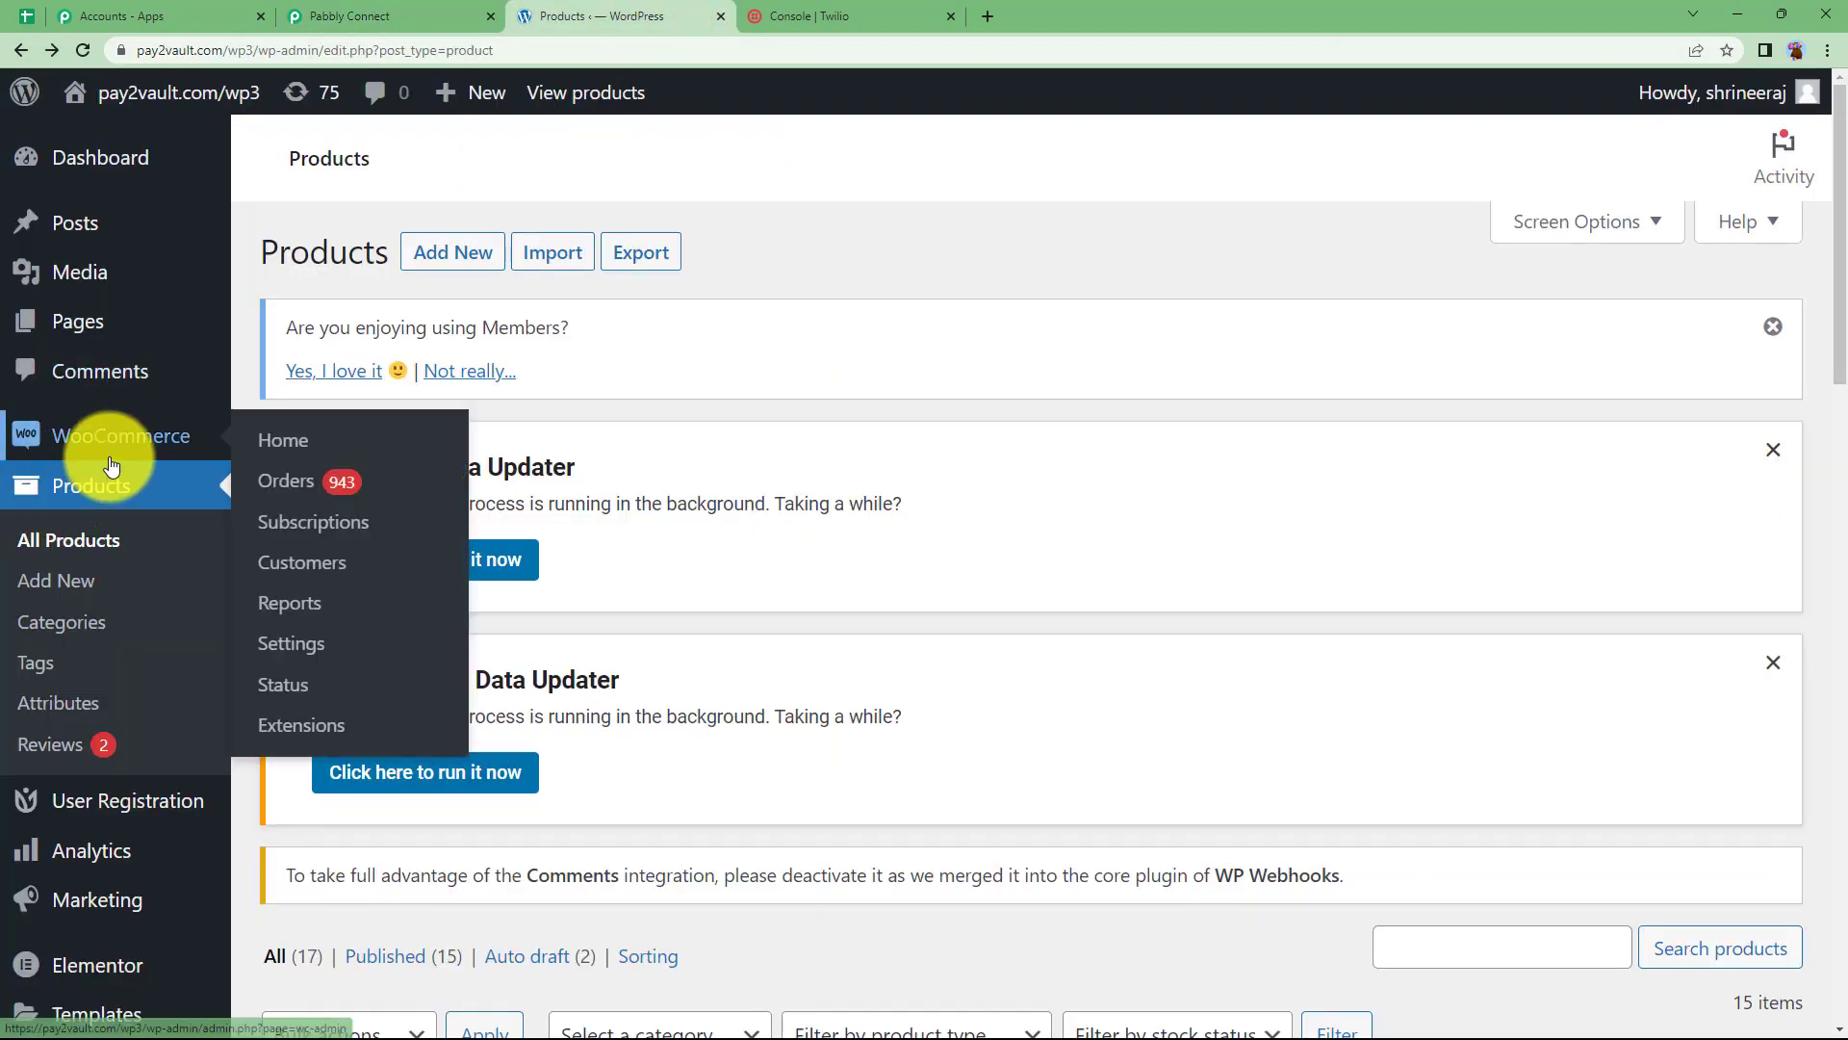
scroll(99, 823, "down", 2)
scroll(38, 539, "up", 2)
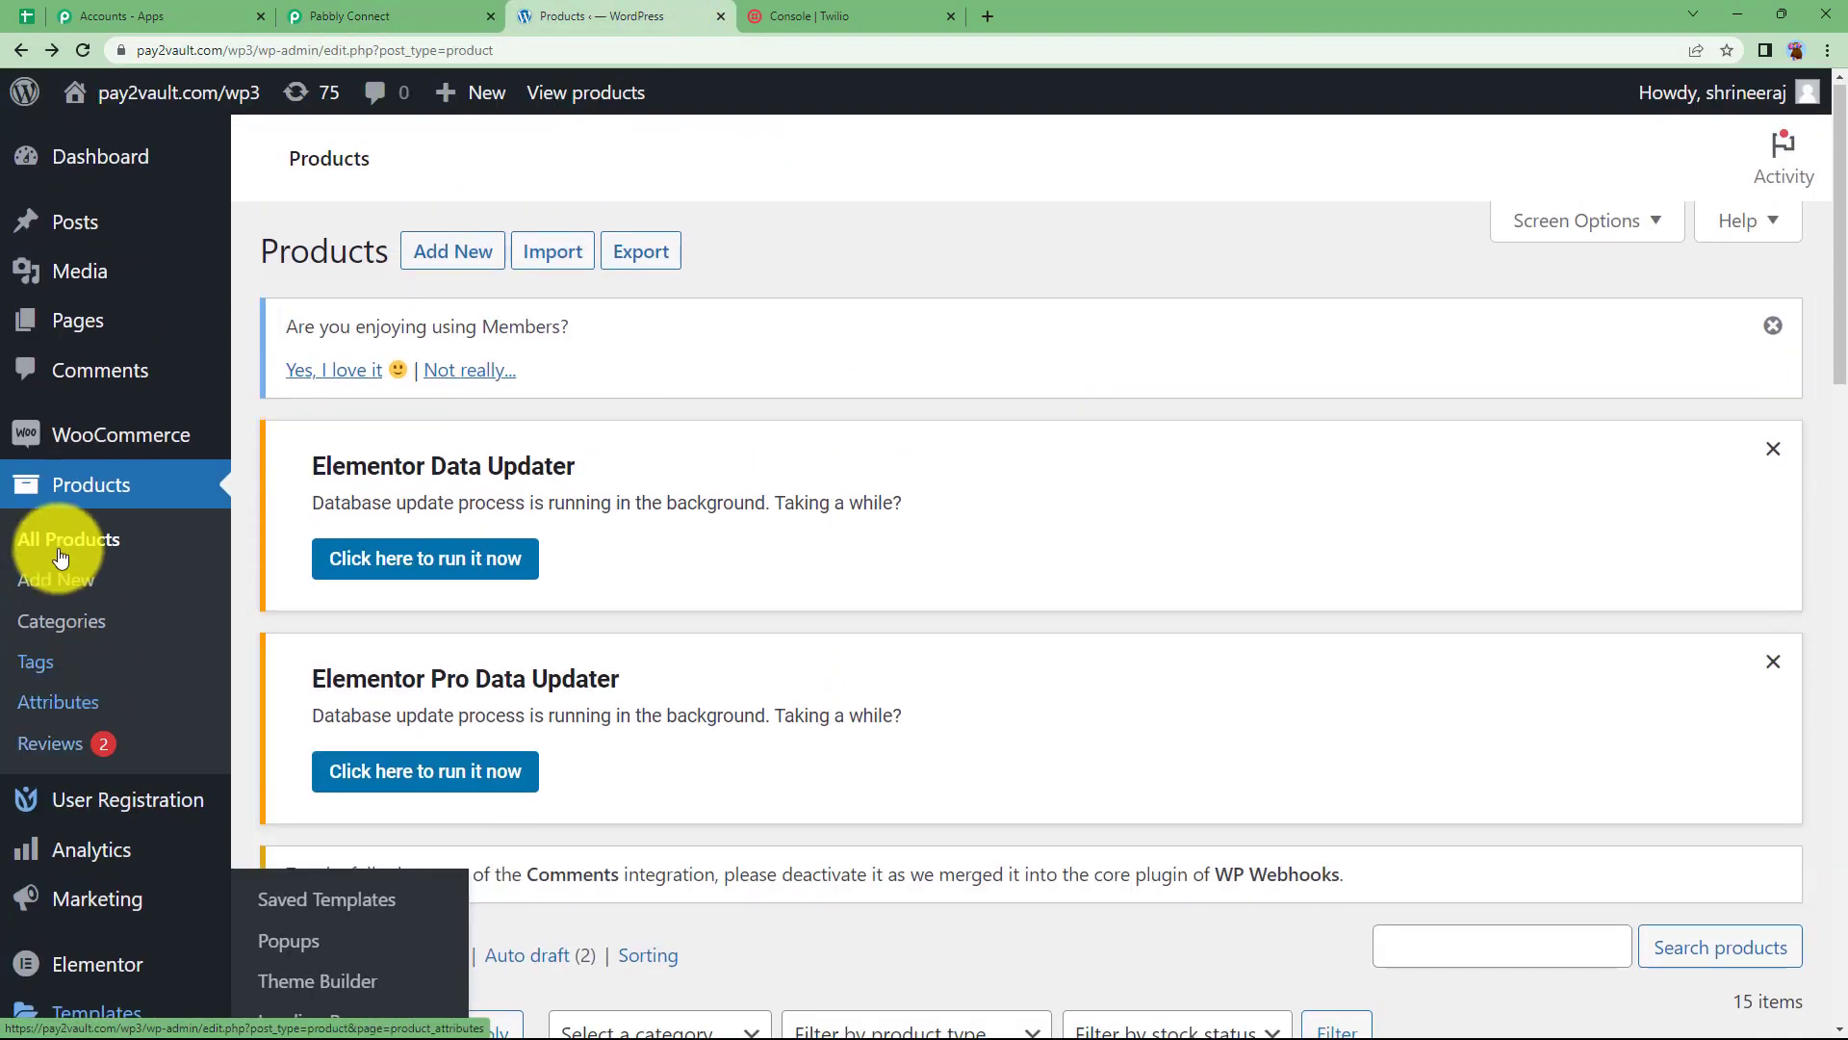
mouse_move(120, 436)
left_click(311, 653)
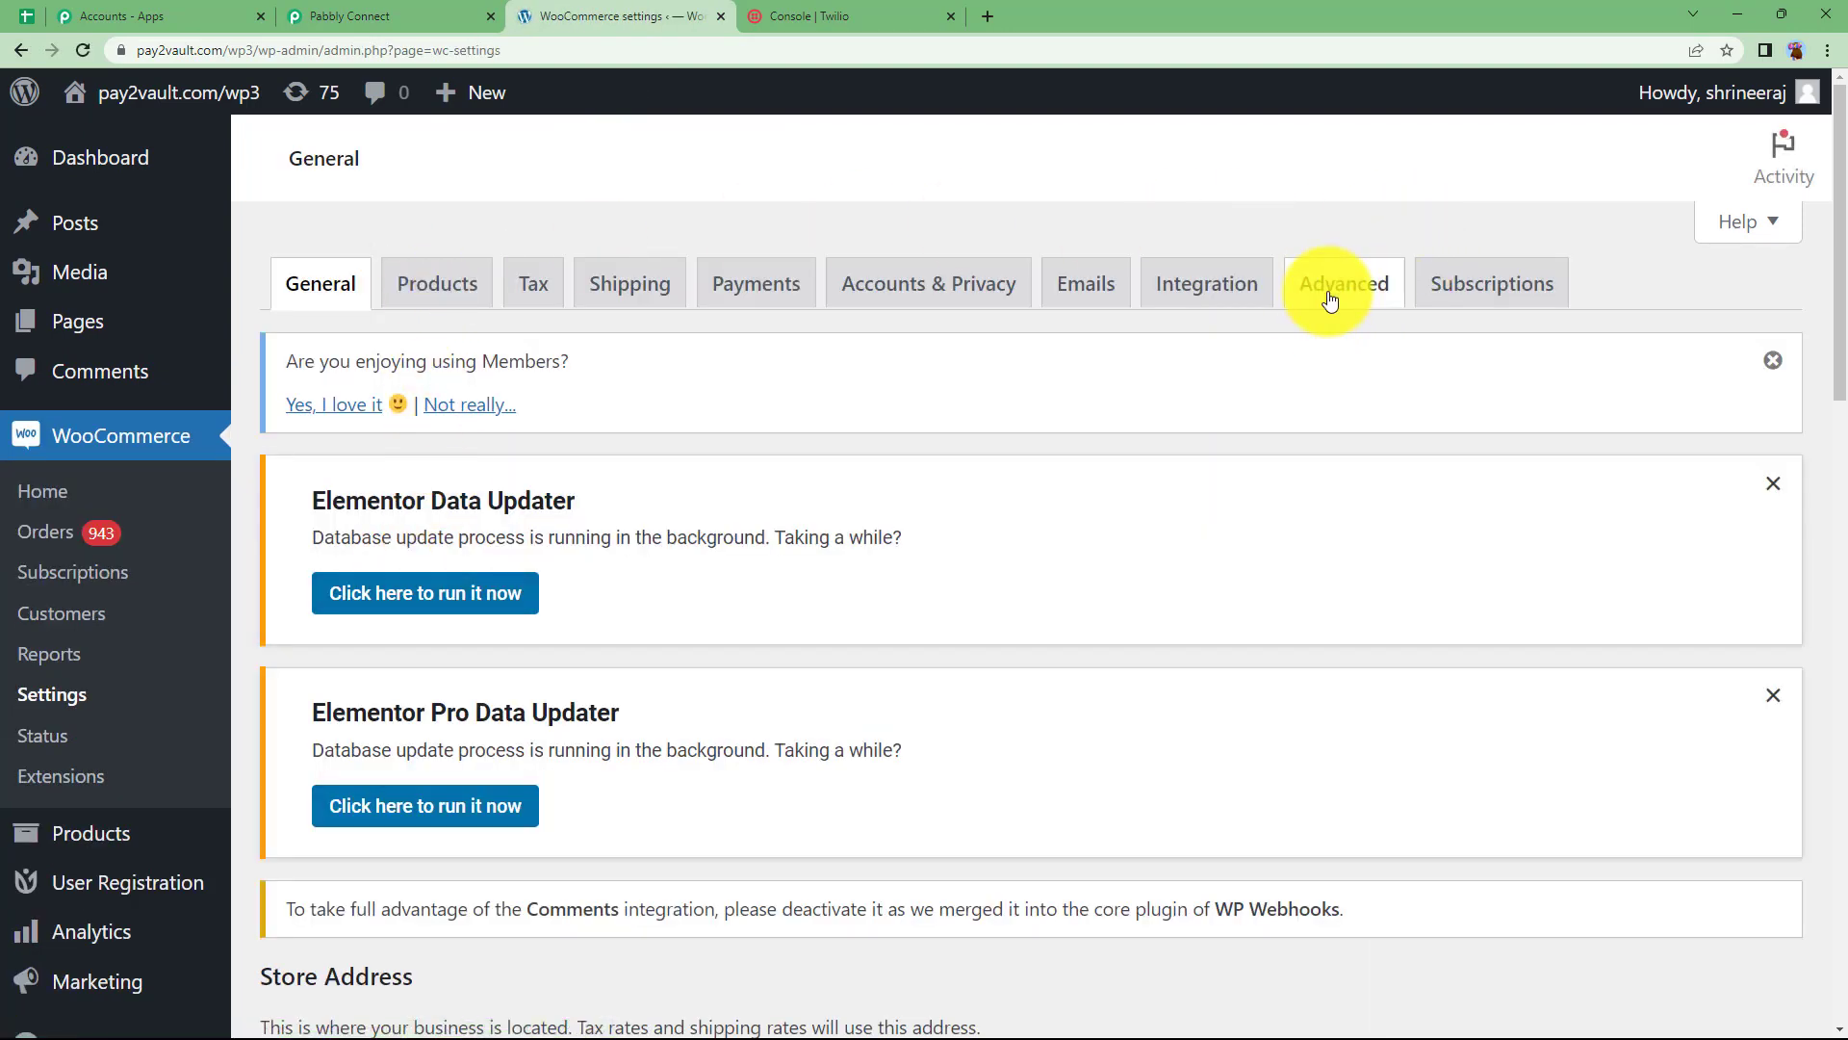
left_click(1331, 299)
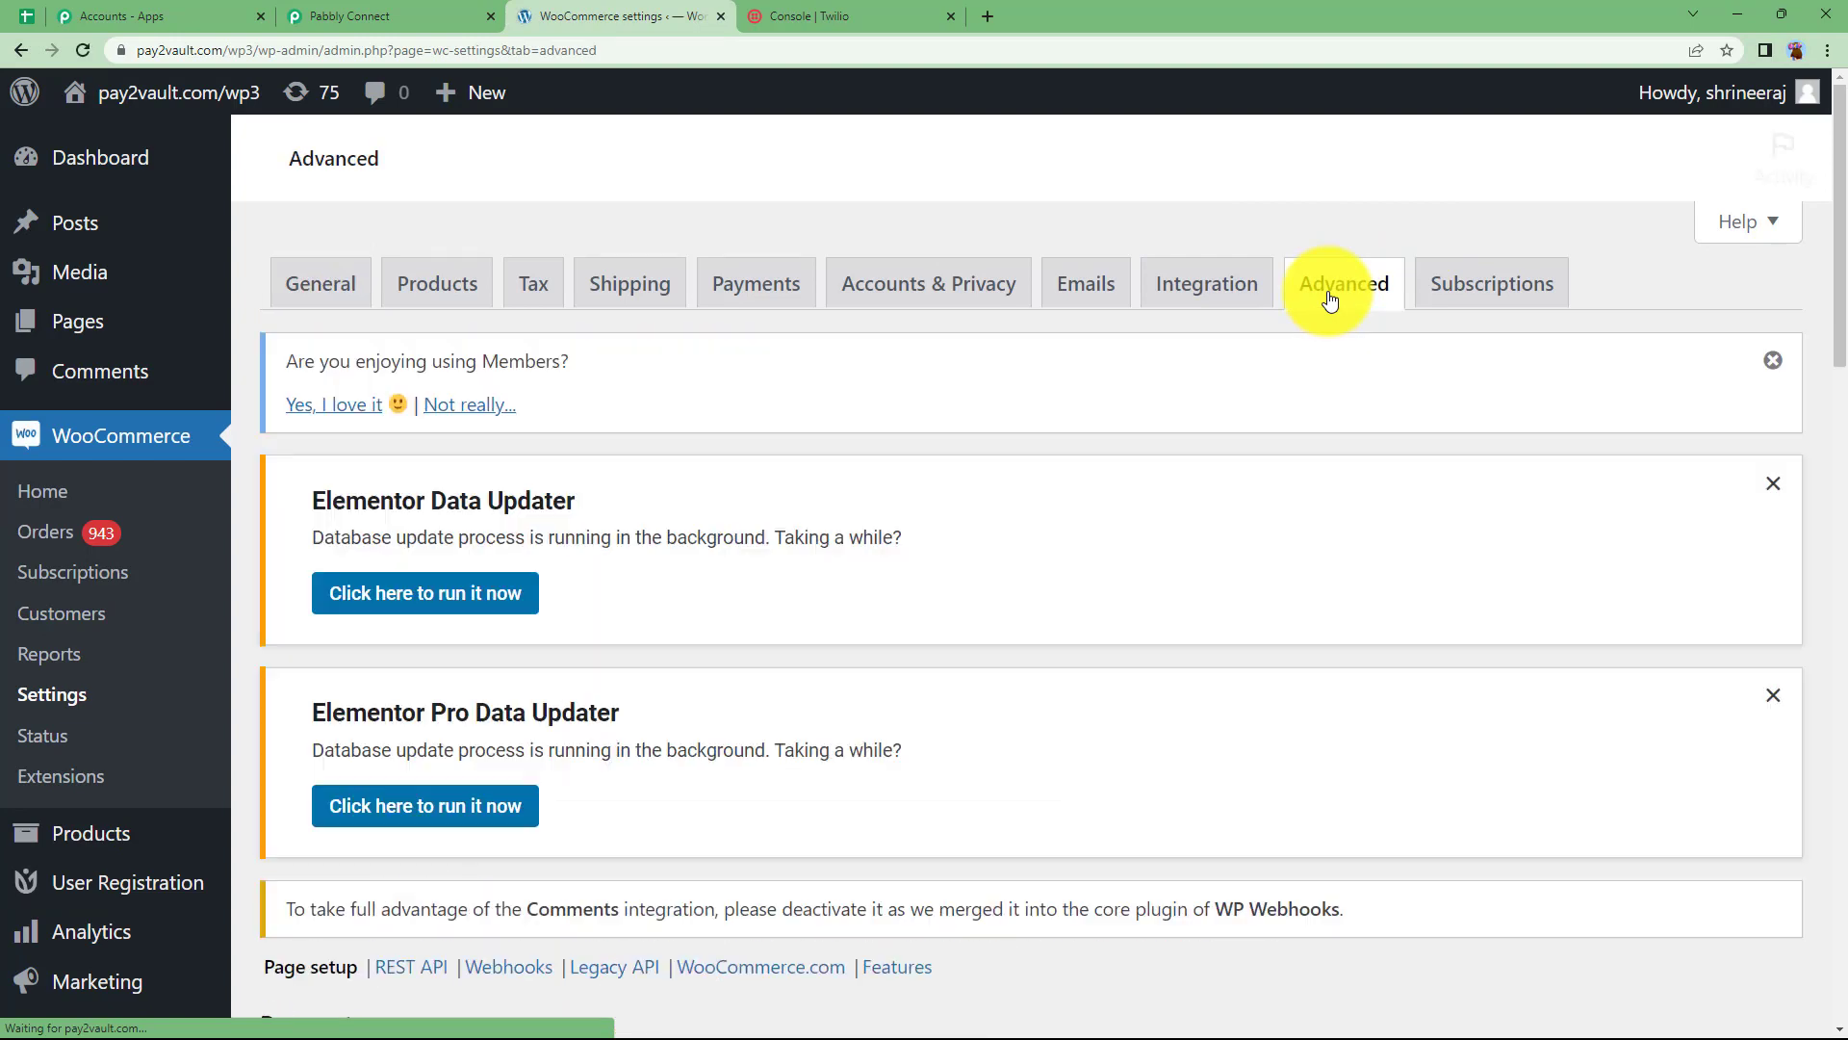
scroll(578, 519, "down", 1)
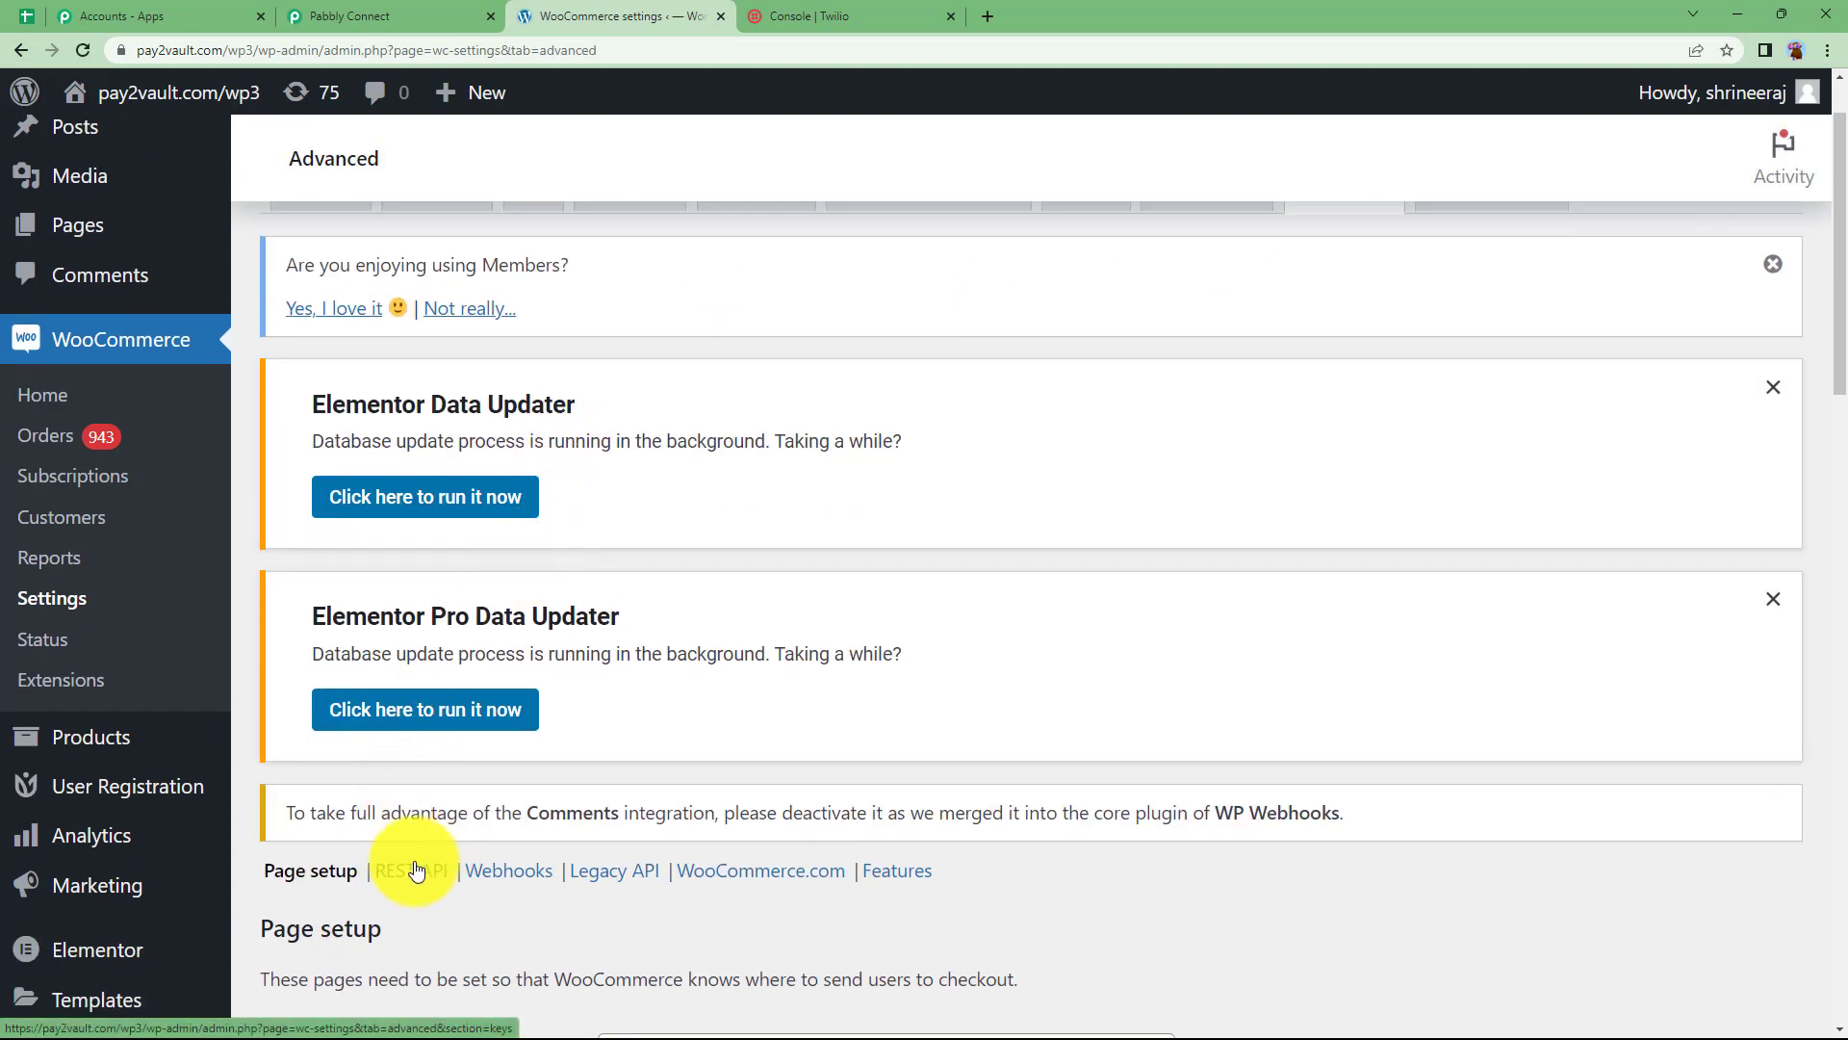
scroll(414, 871, "down", 2)
left_click(428, 682)
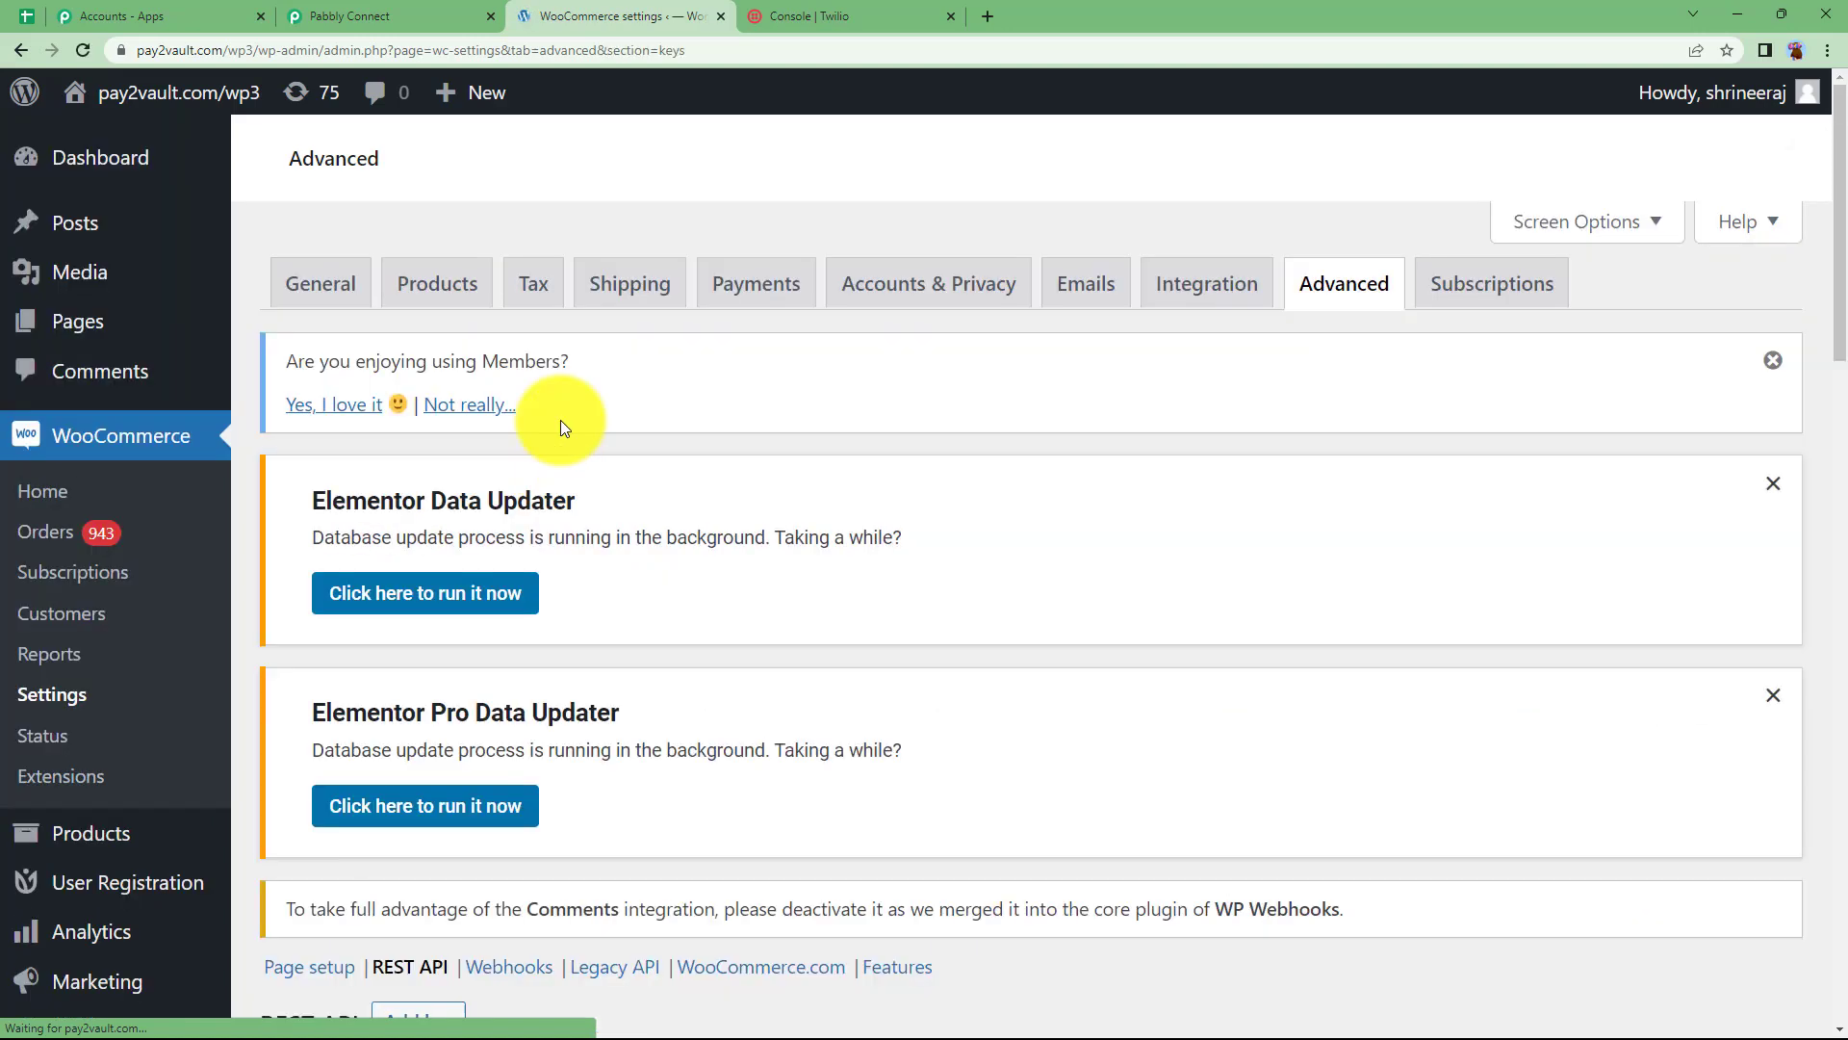
Generate a new REST API key with the description "Twilio Message for reviews" and Read/Write permissions
scroll(529, 741, "down", 1)
scroll(530, 741, "down", 6)
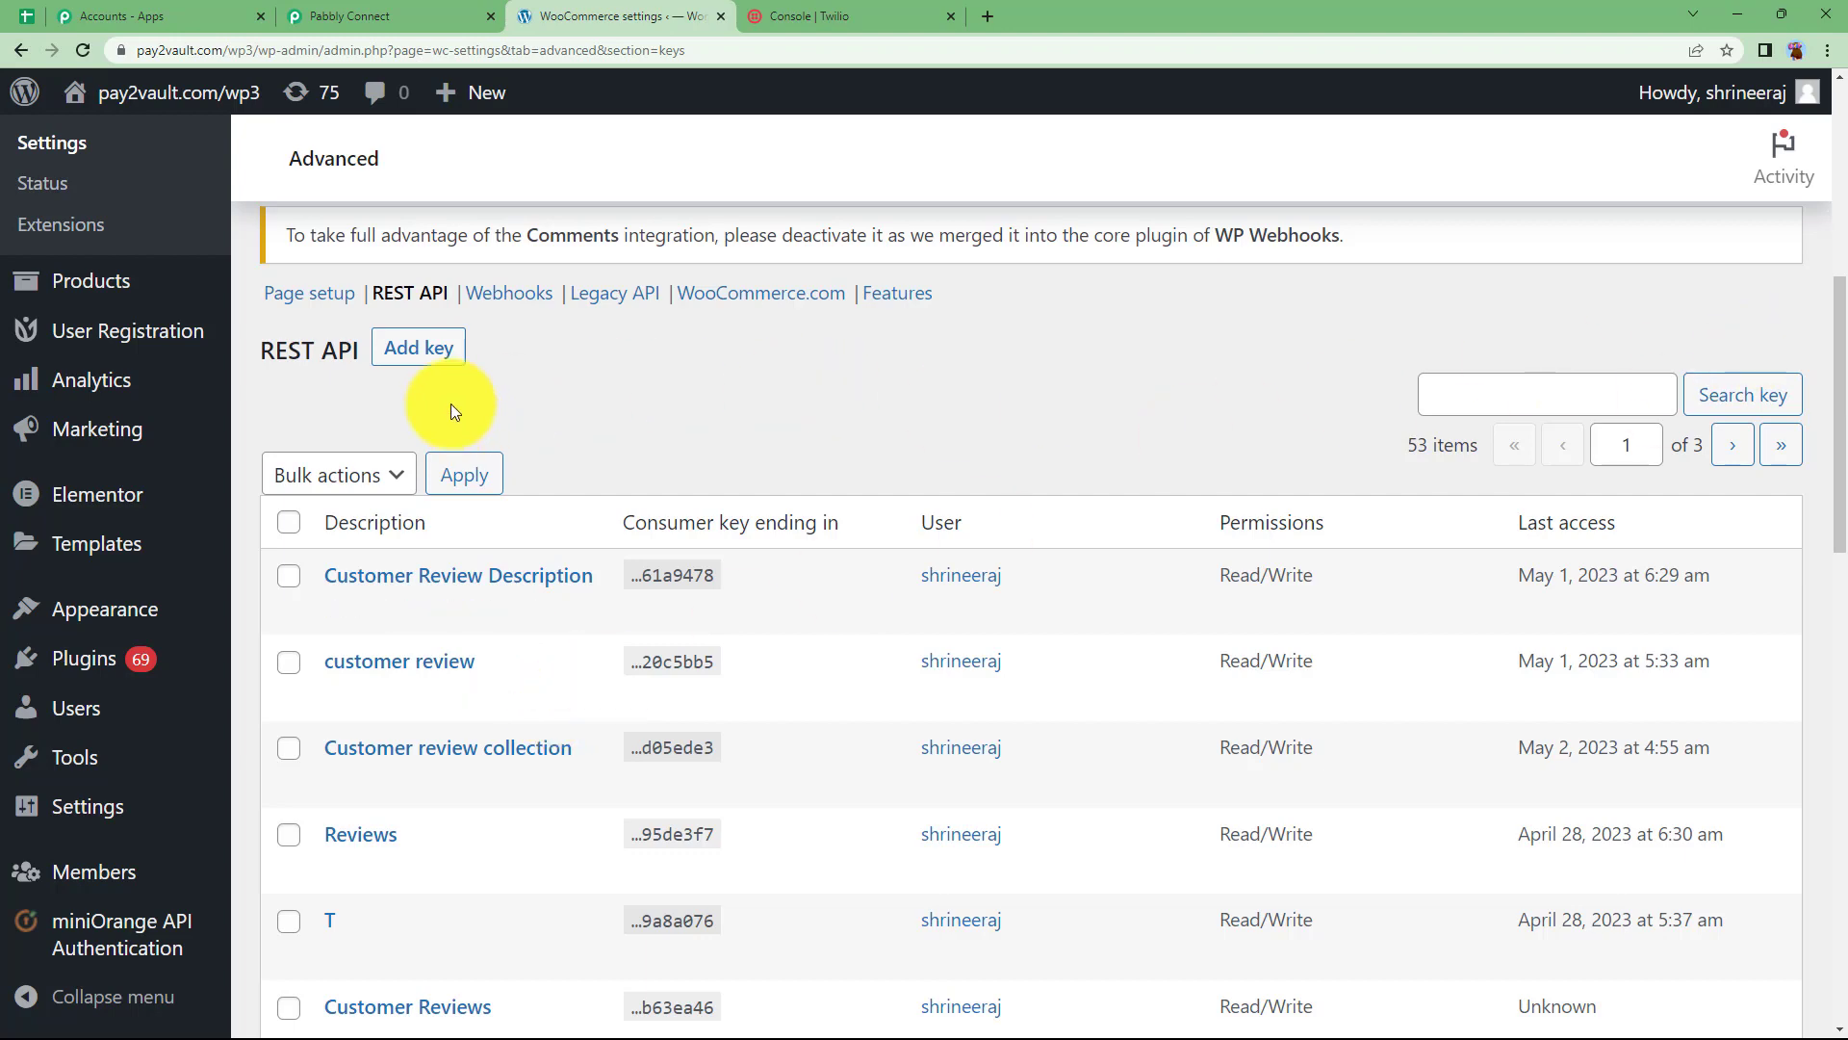
left_click(435, 357)
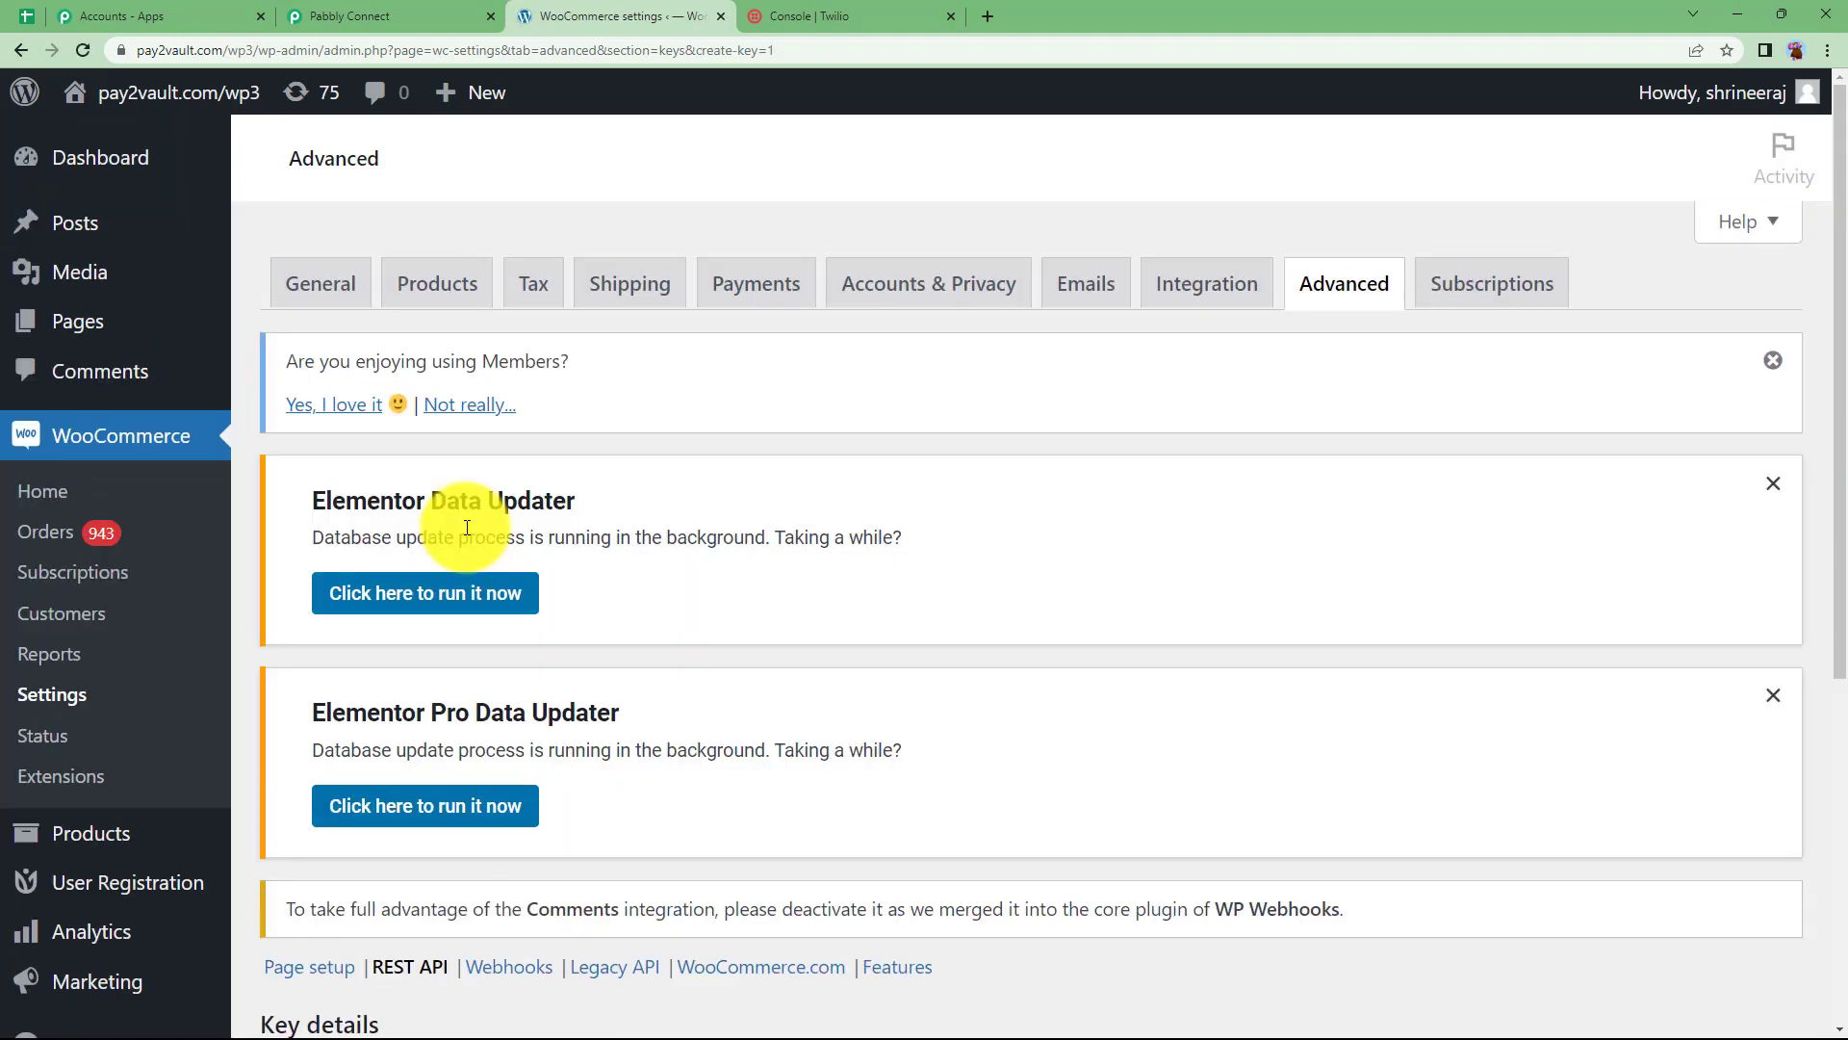
scroll(466, 524, "down", 5)
left_click(665, 530)
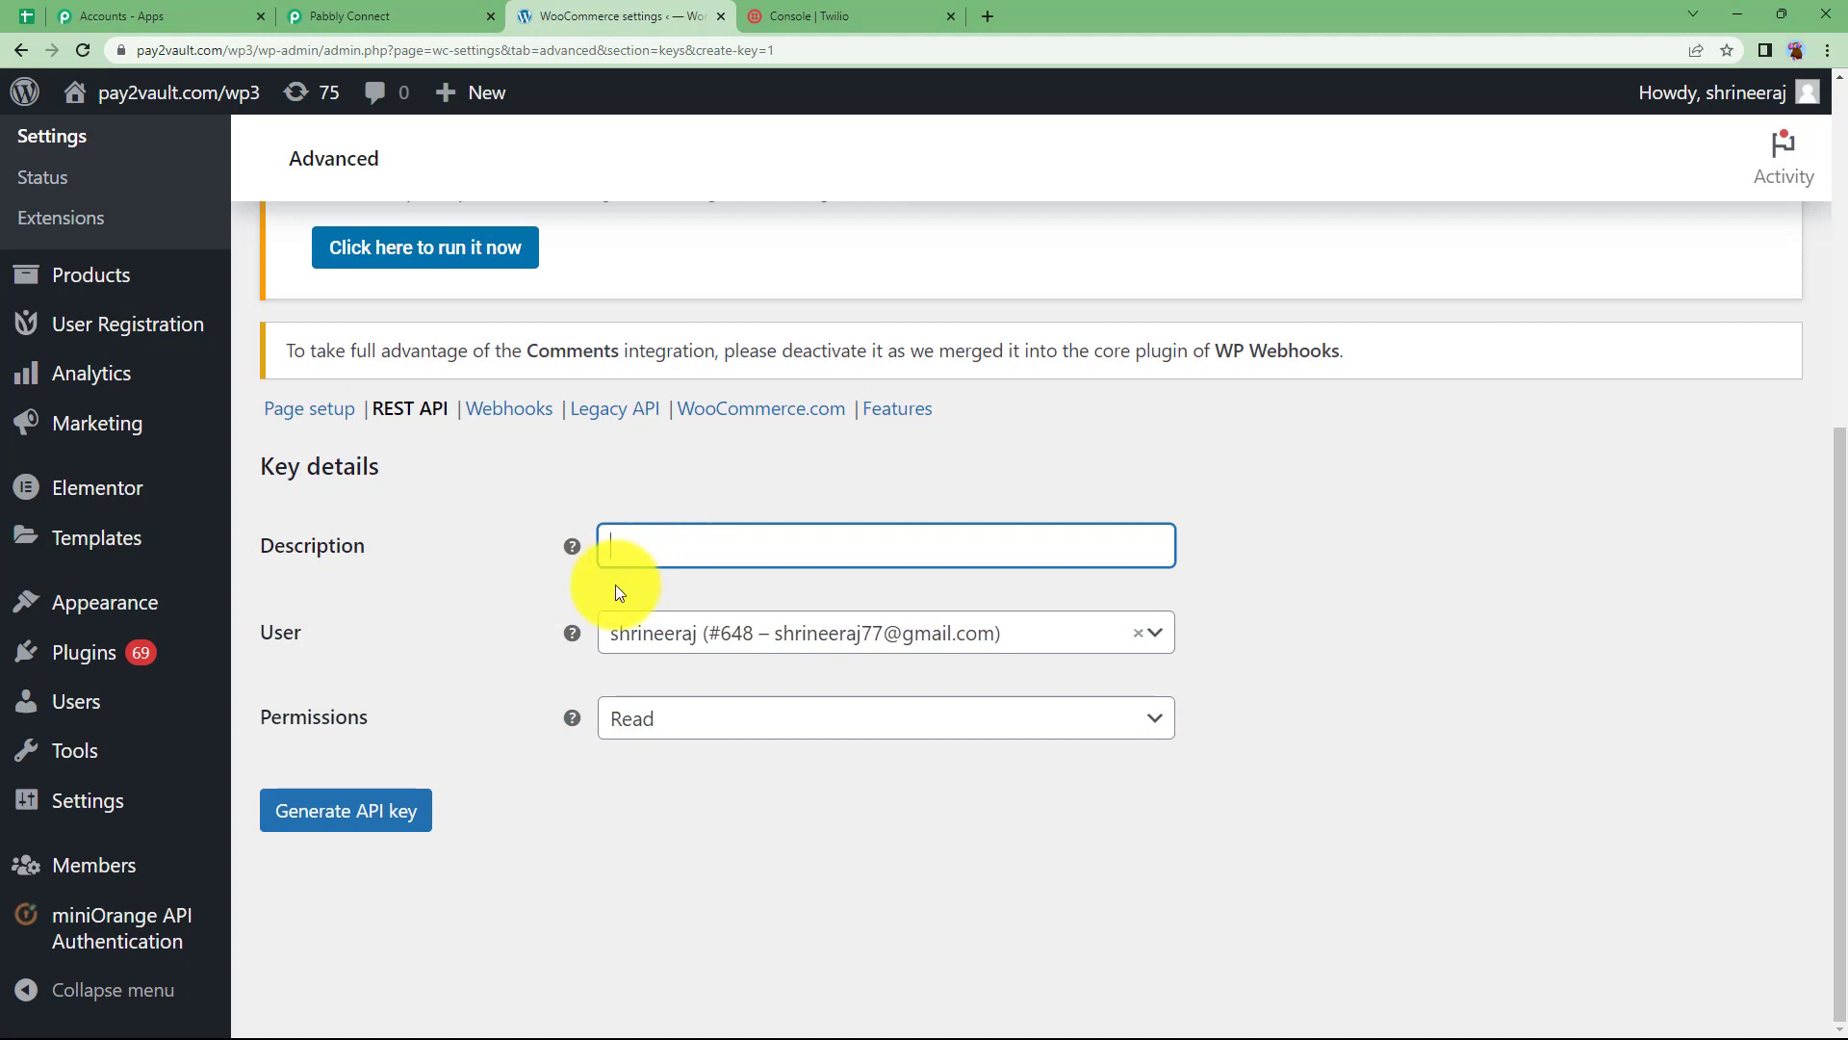
type("Twilio Message for review")
type("s")
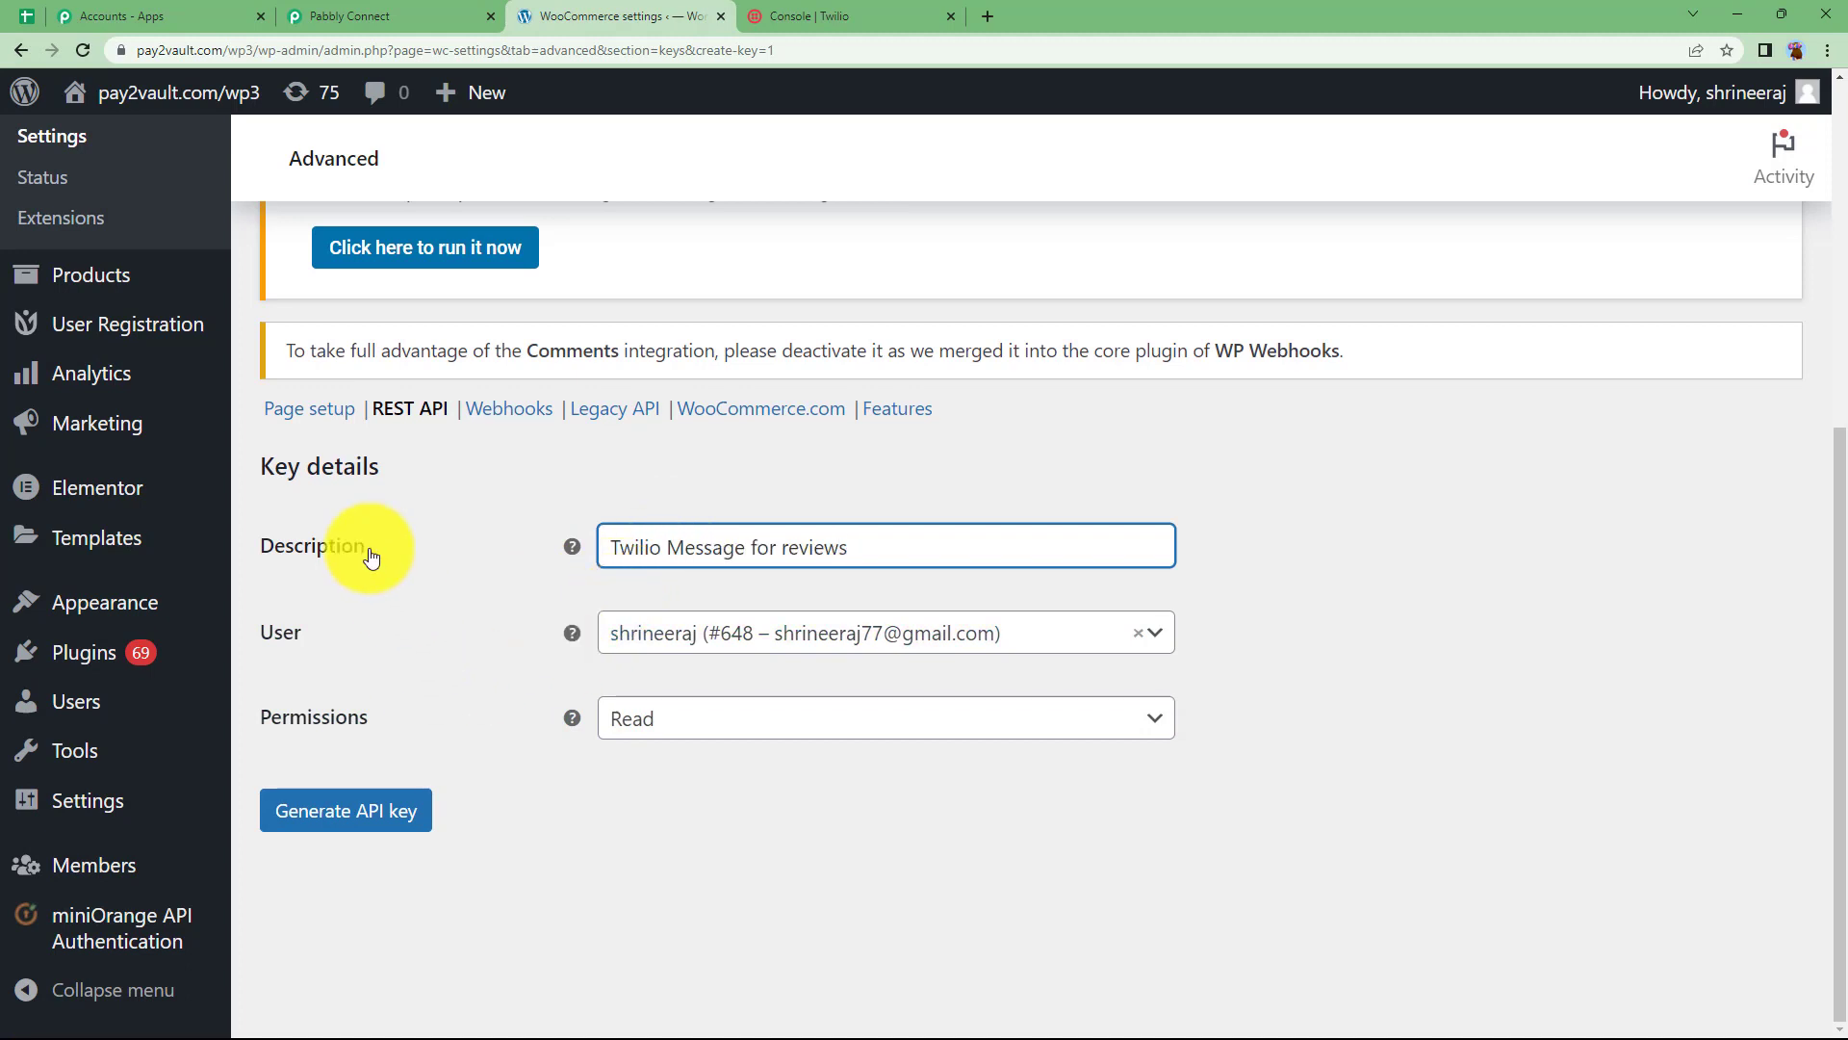
left_click(673, 722)
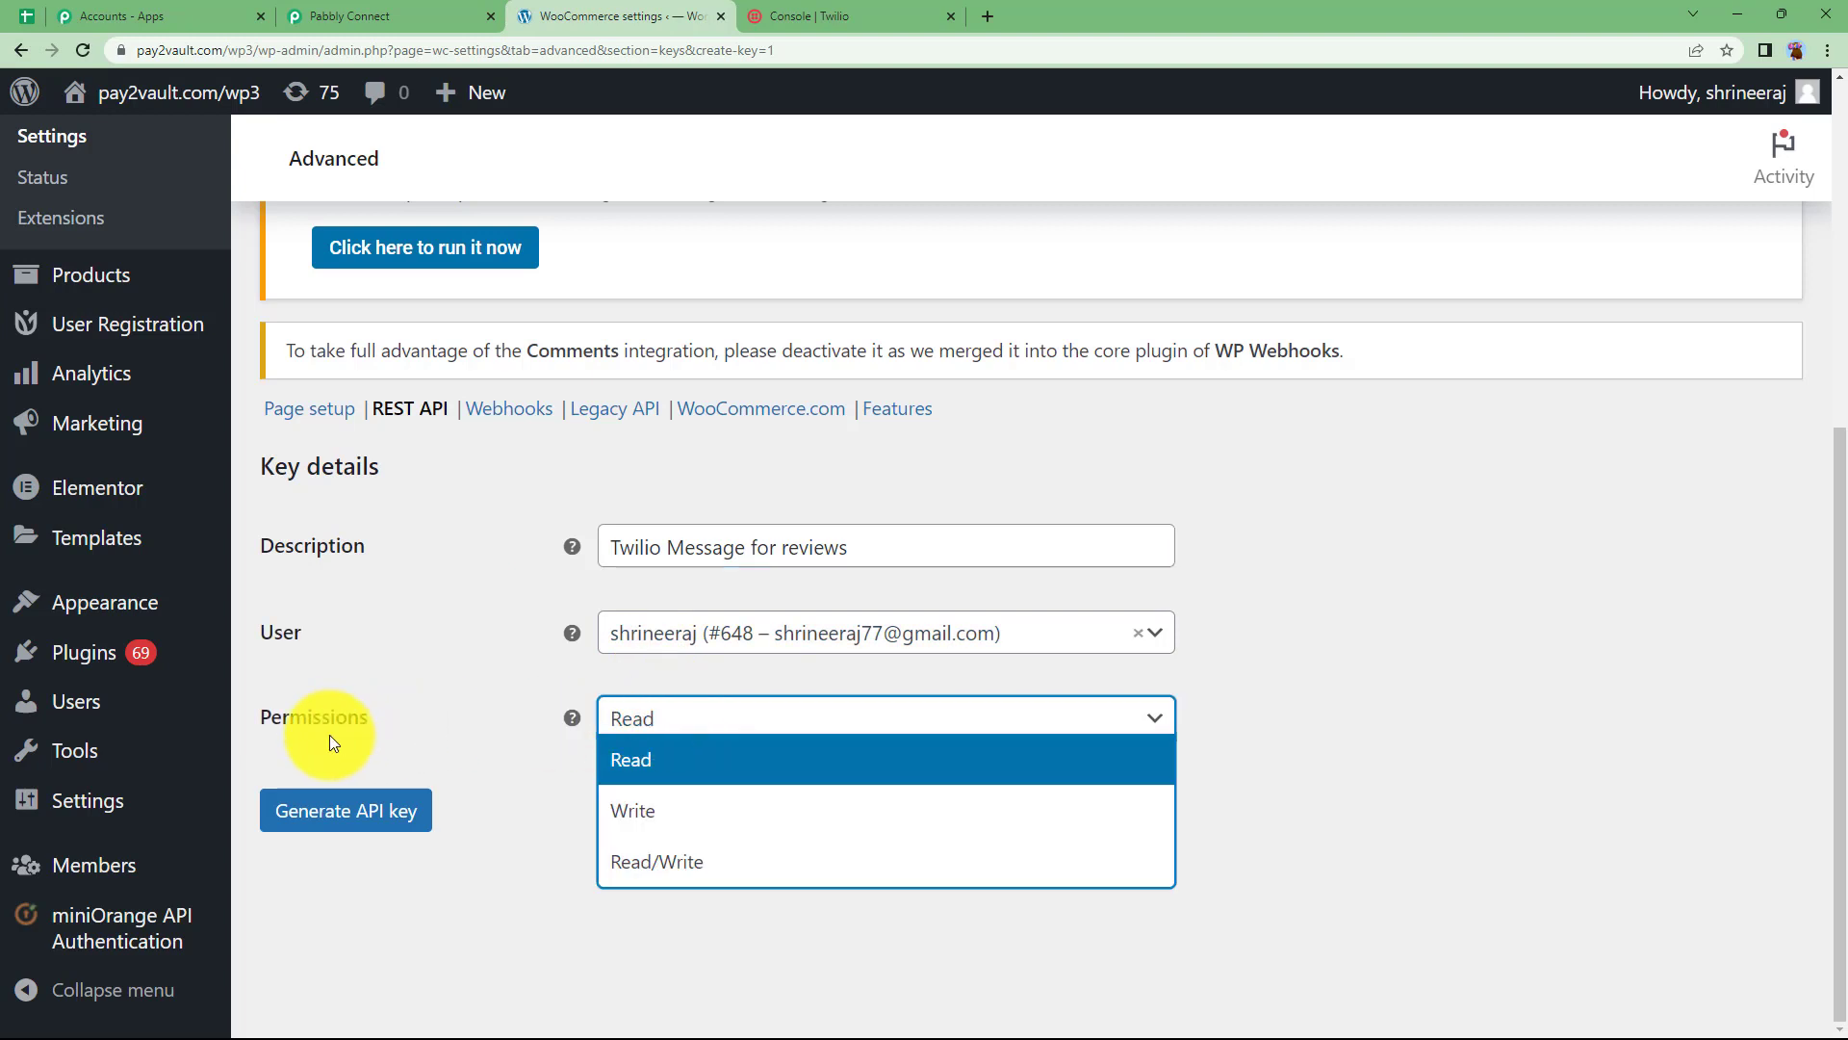
left_click(637, 871)
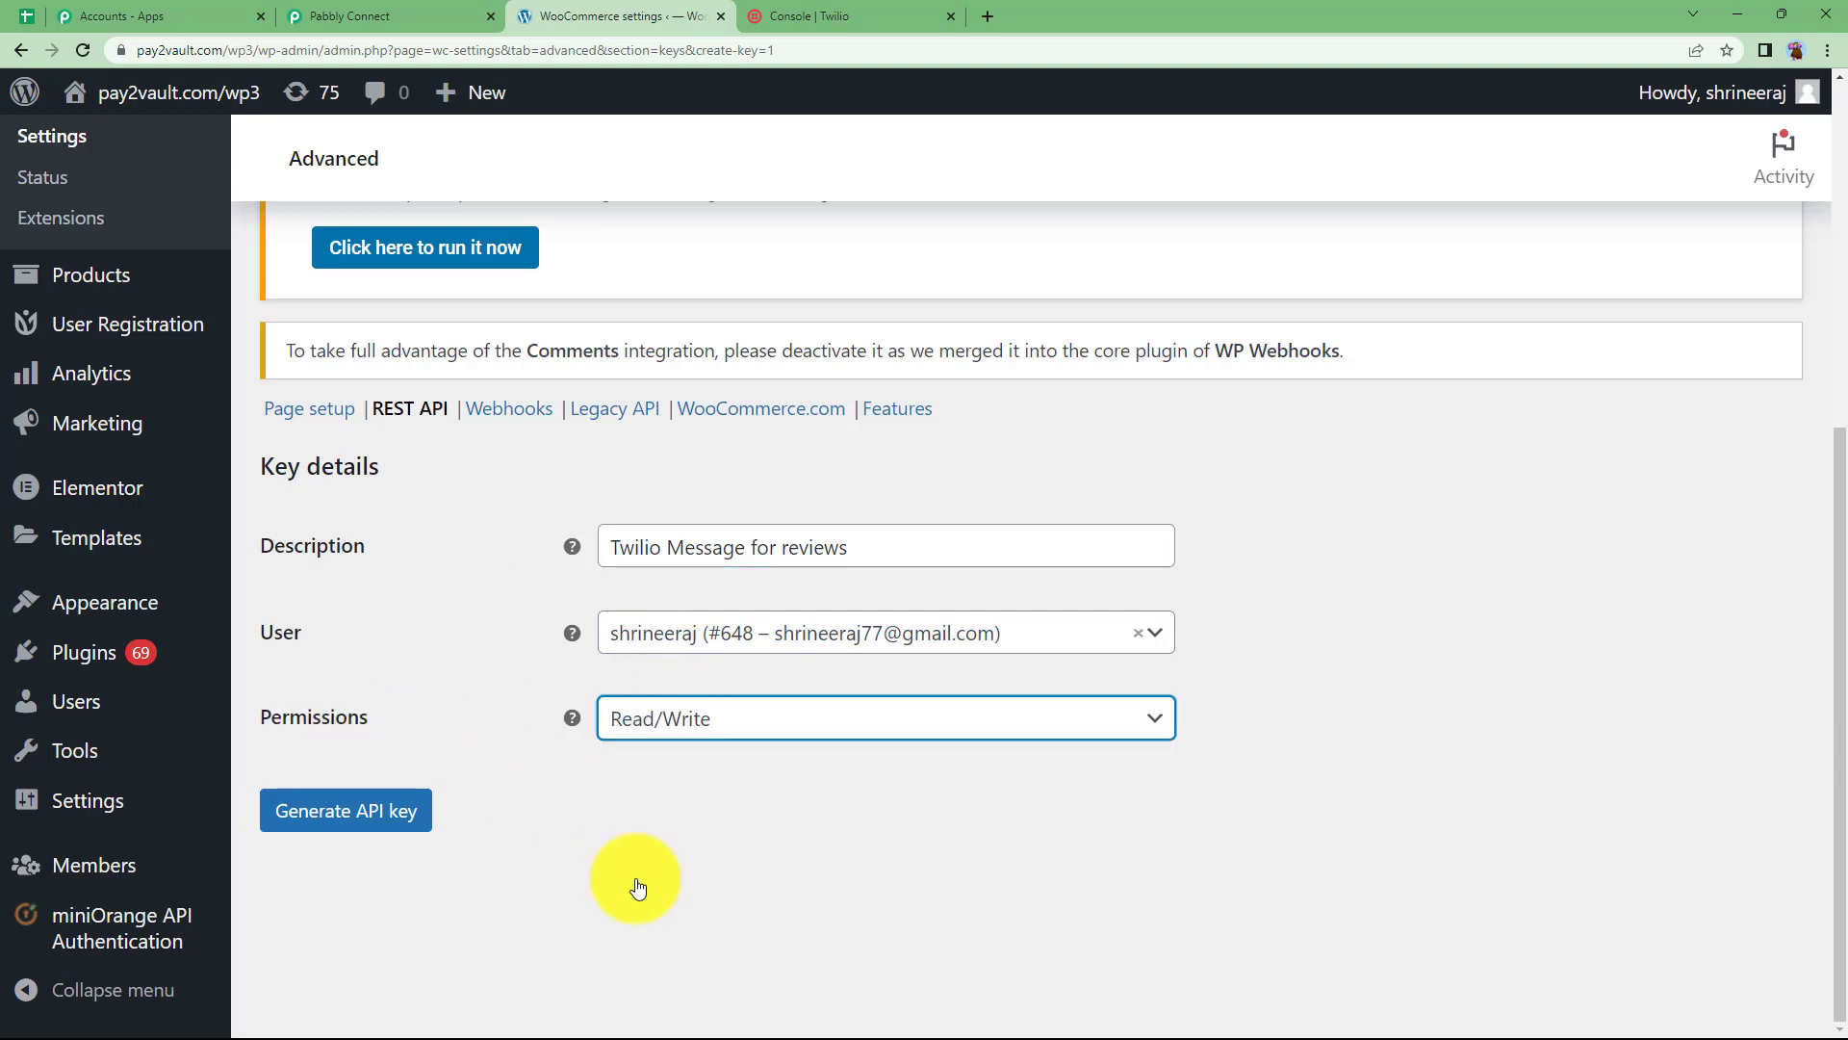
left_click(384, 826)
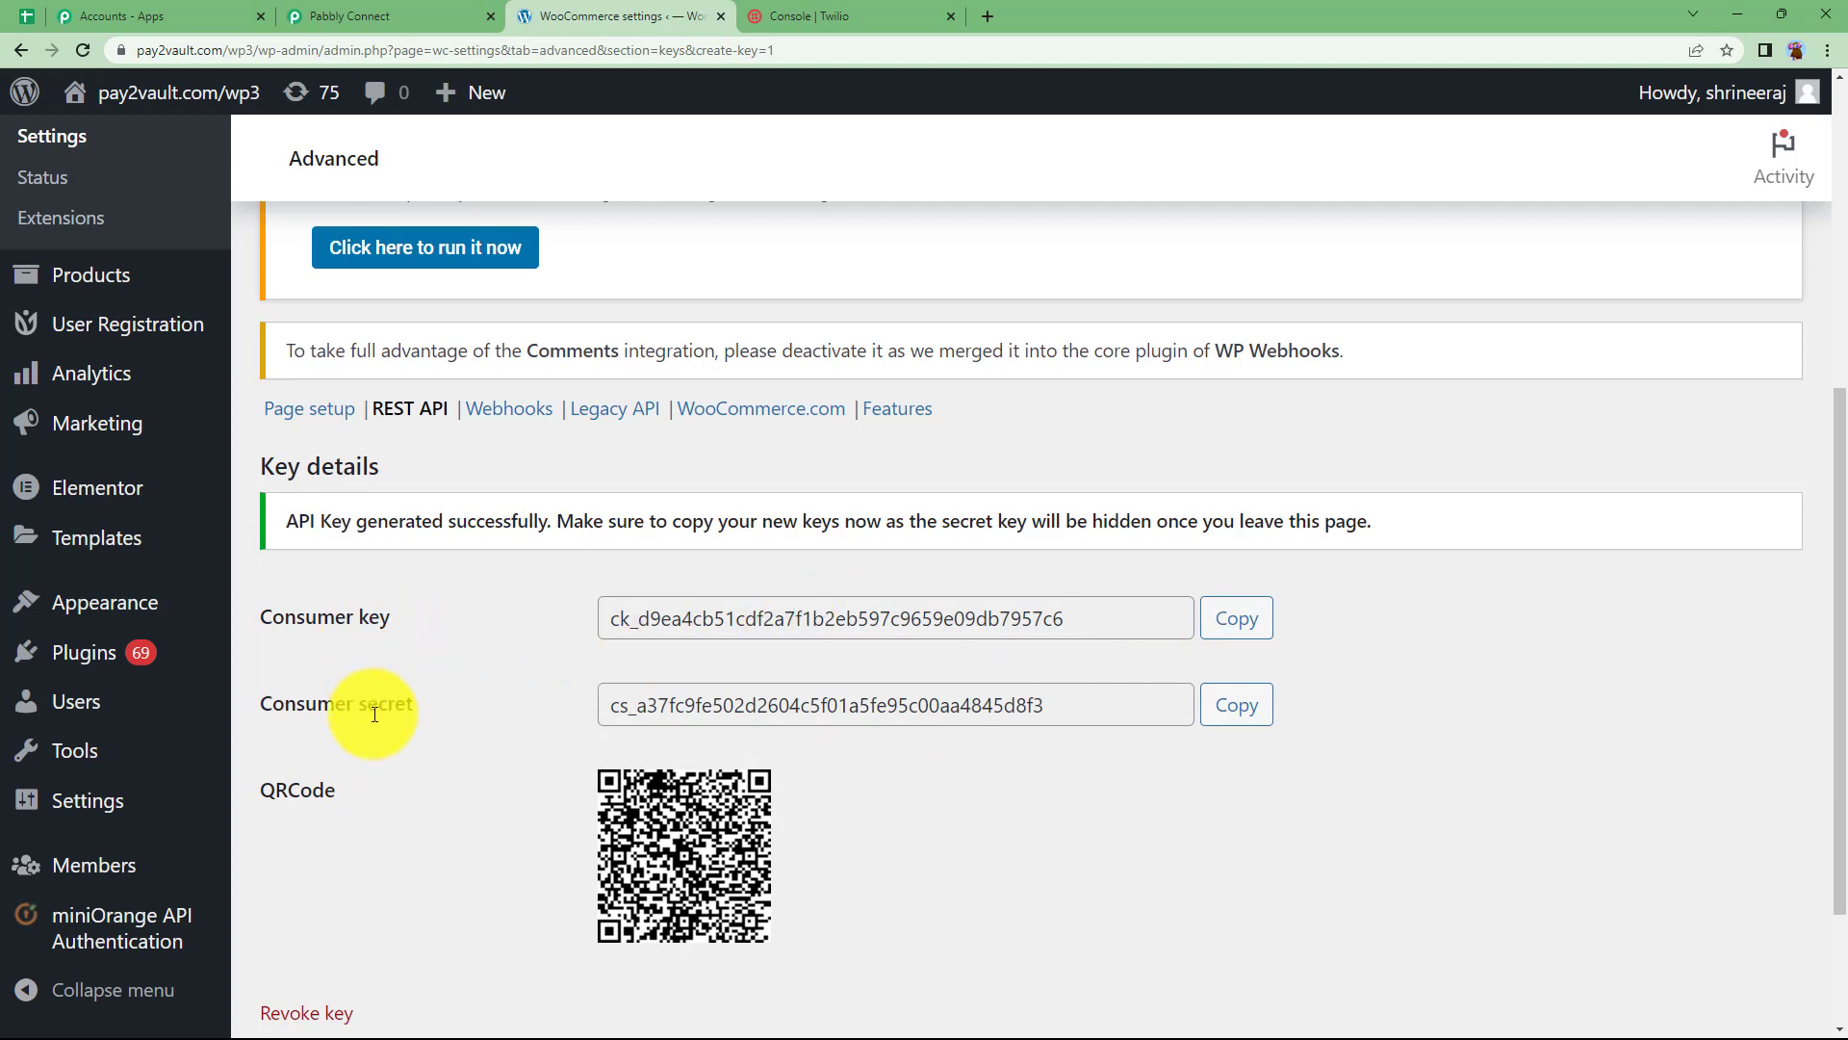
Copy the generated consumer key and consumer secret into the matching fields of the new WooCommerce connection in Pabbly Connect
left_click(1232, 621)
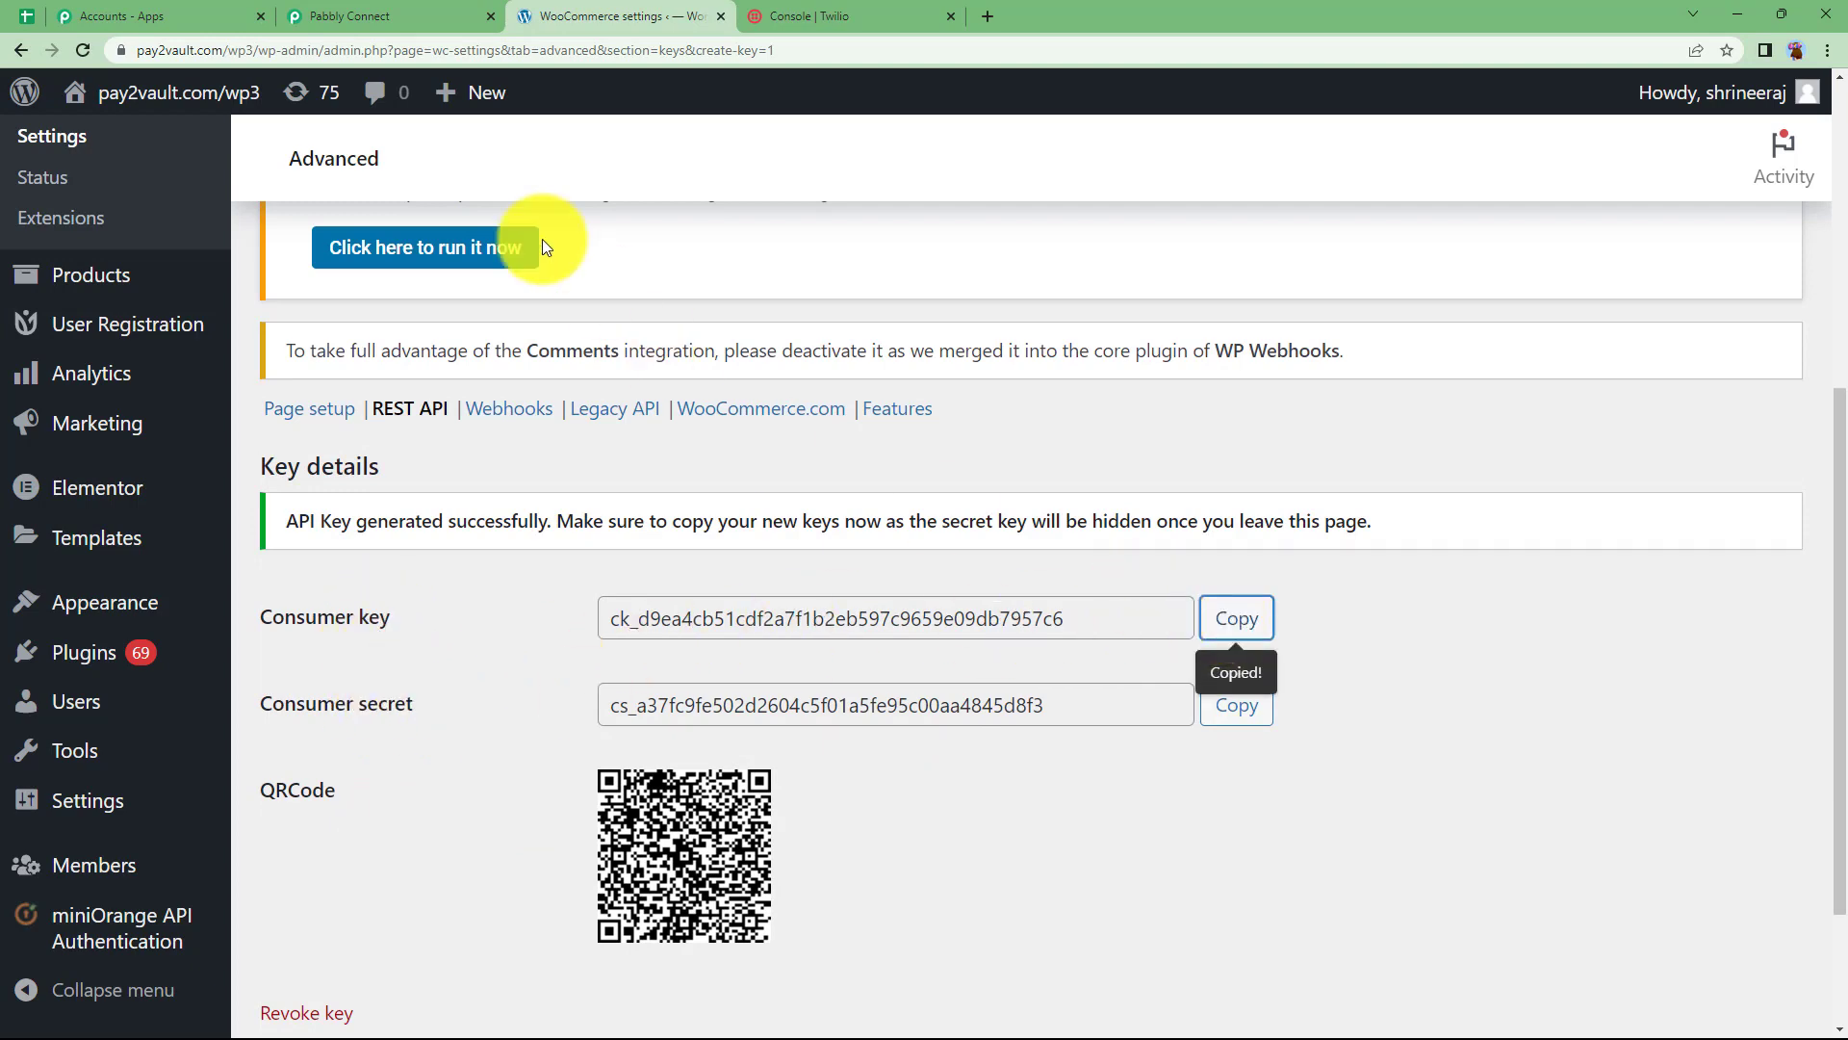
left_click(337, 15)
left_click(1190, 409)
key("ctrl+v")
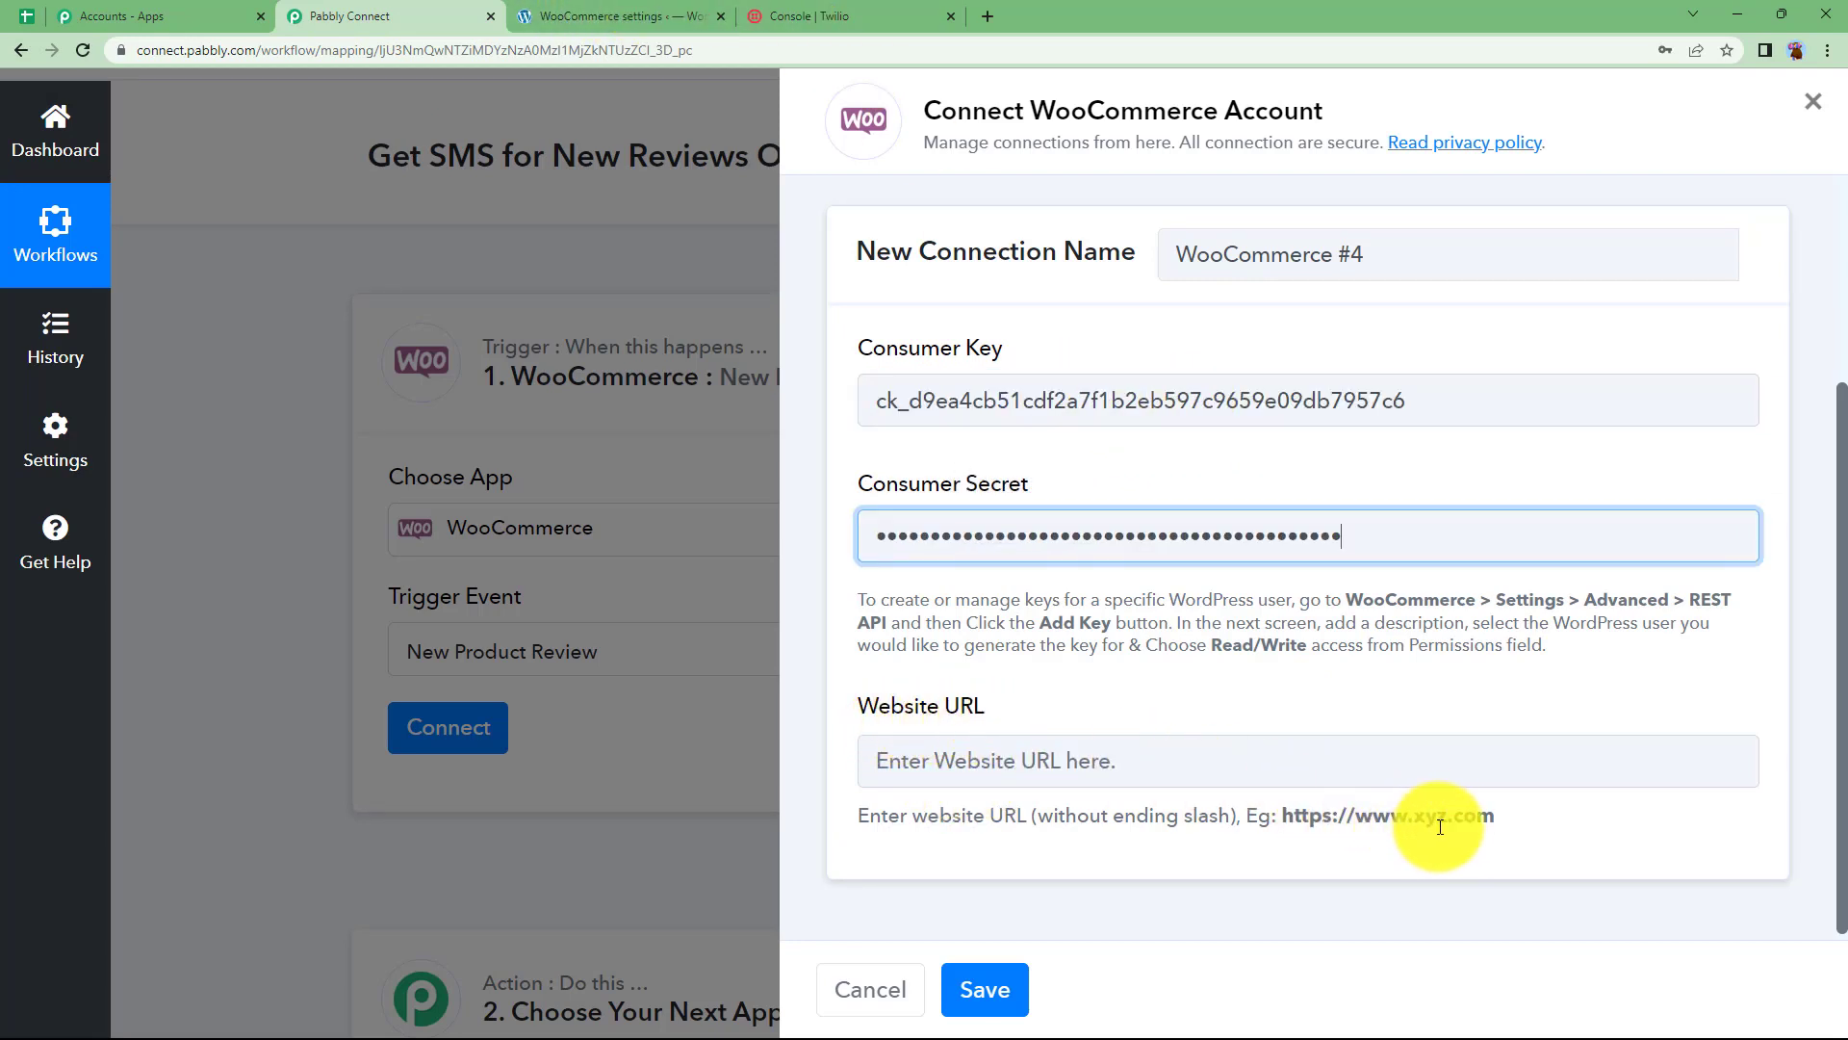
left_click(590, 8)
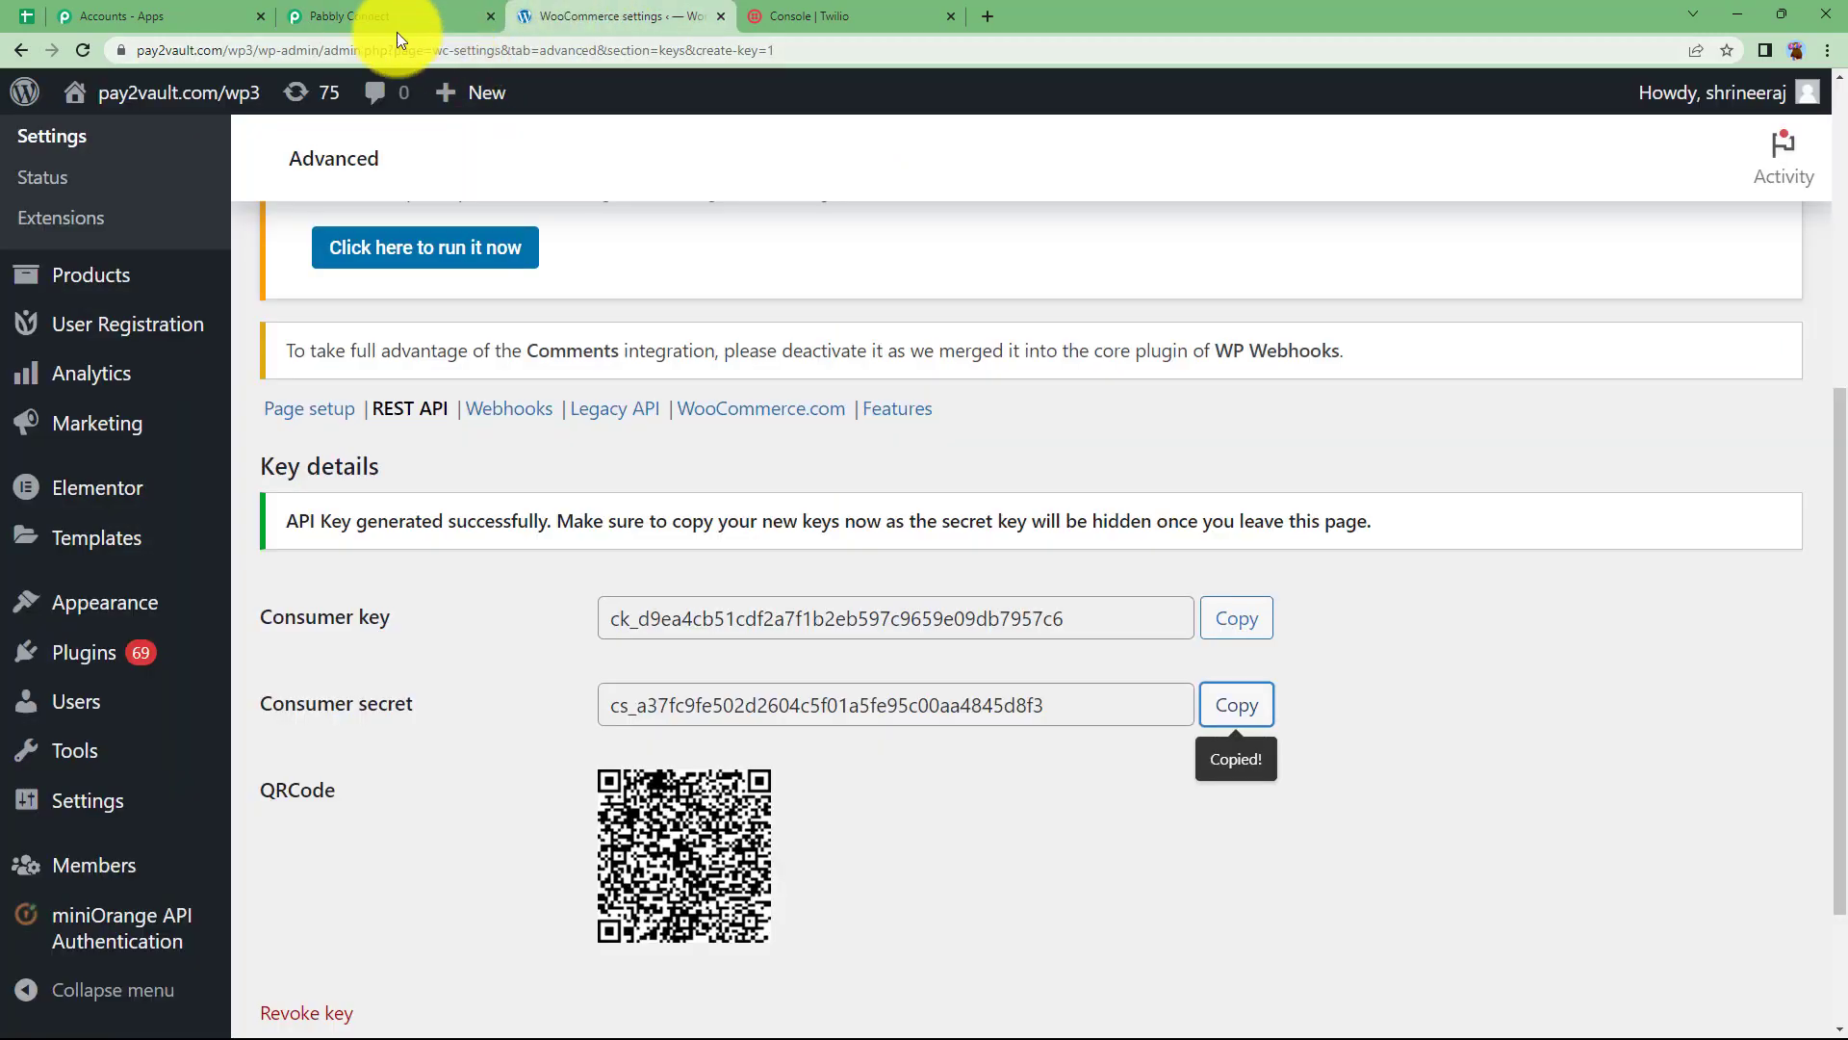
left_click(357, 42)
left_click(156, 49)
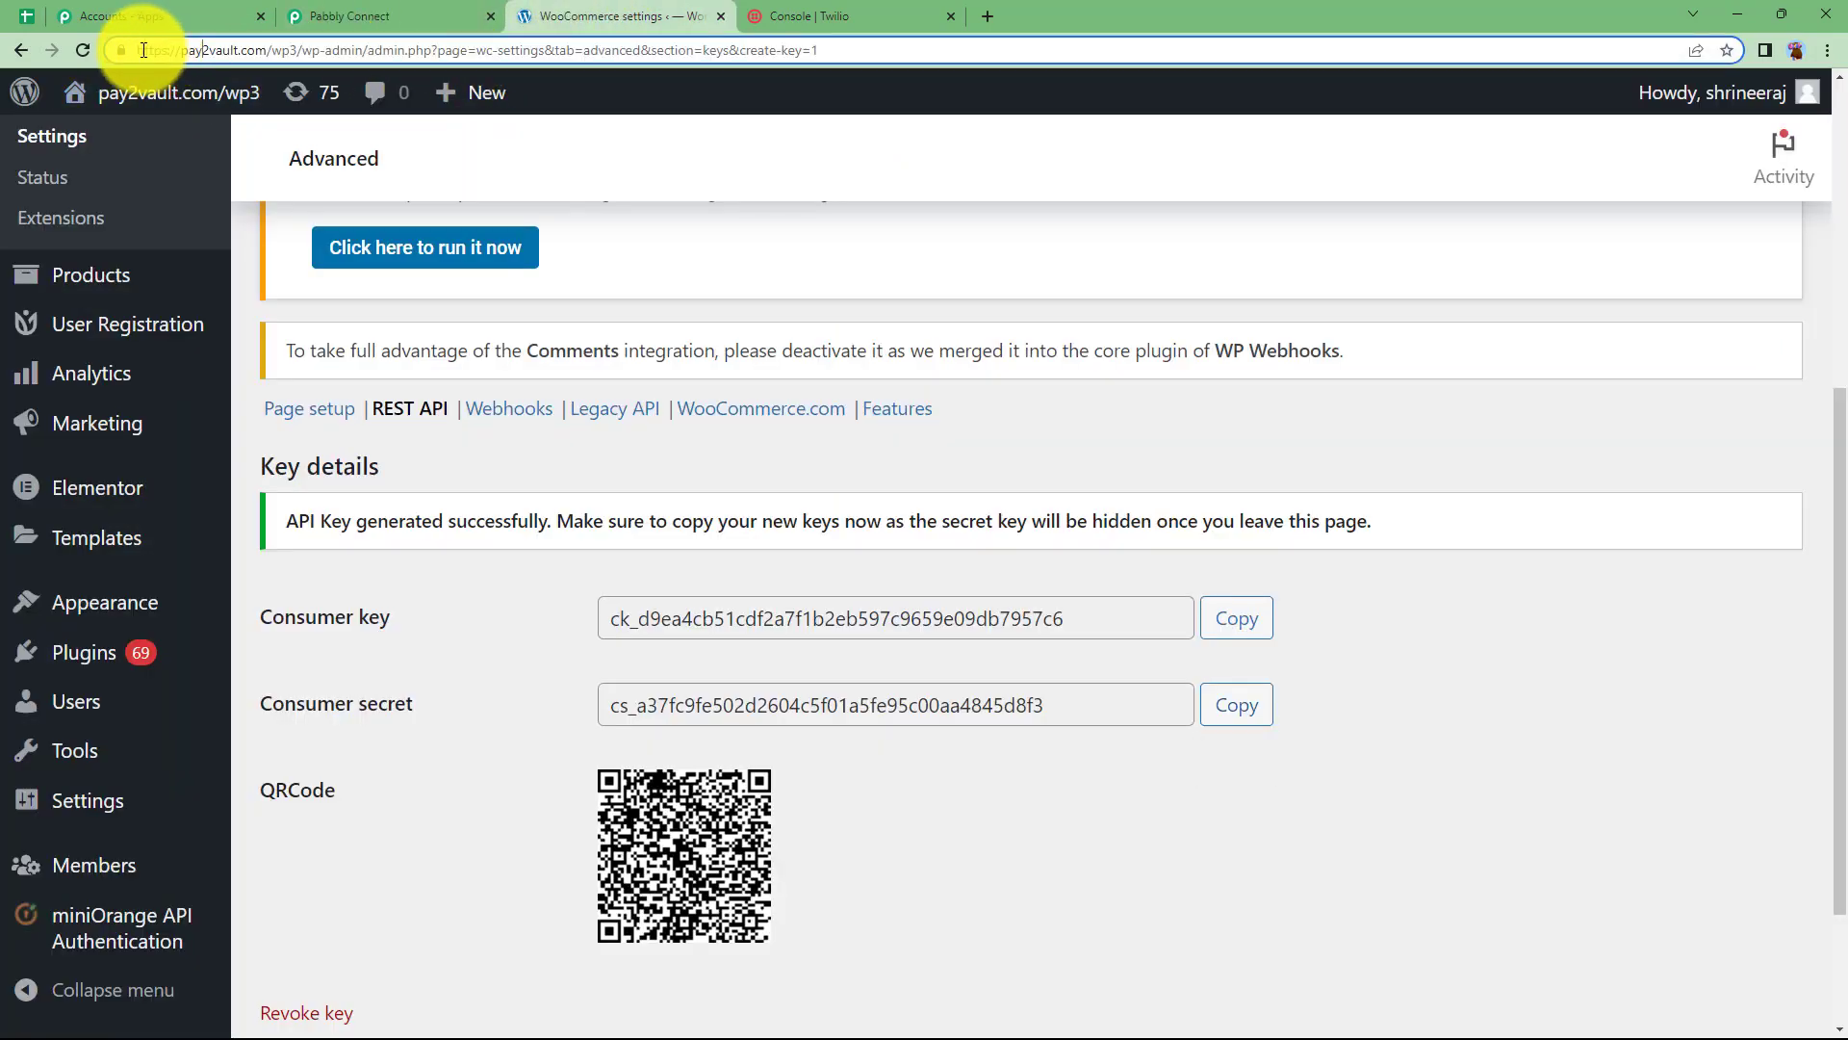
left_click(144, 49)
left_click(383, 8)
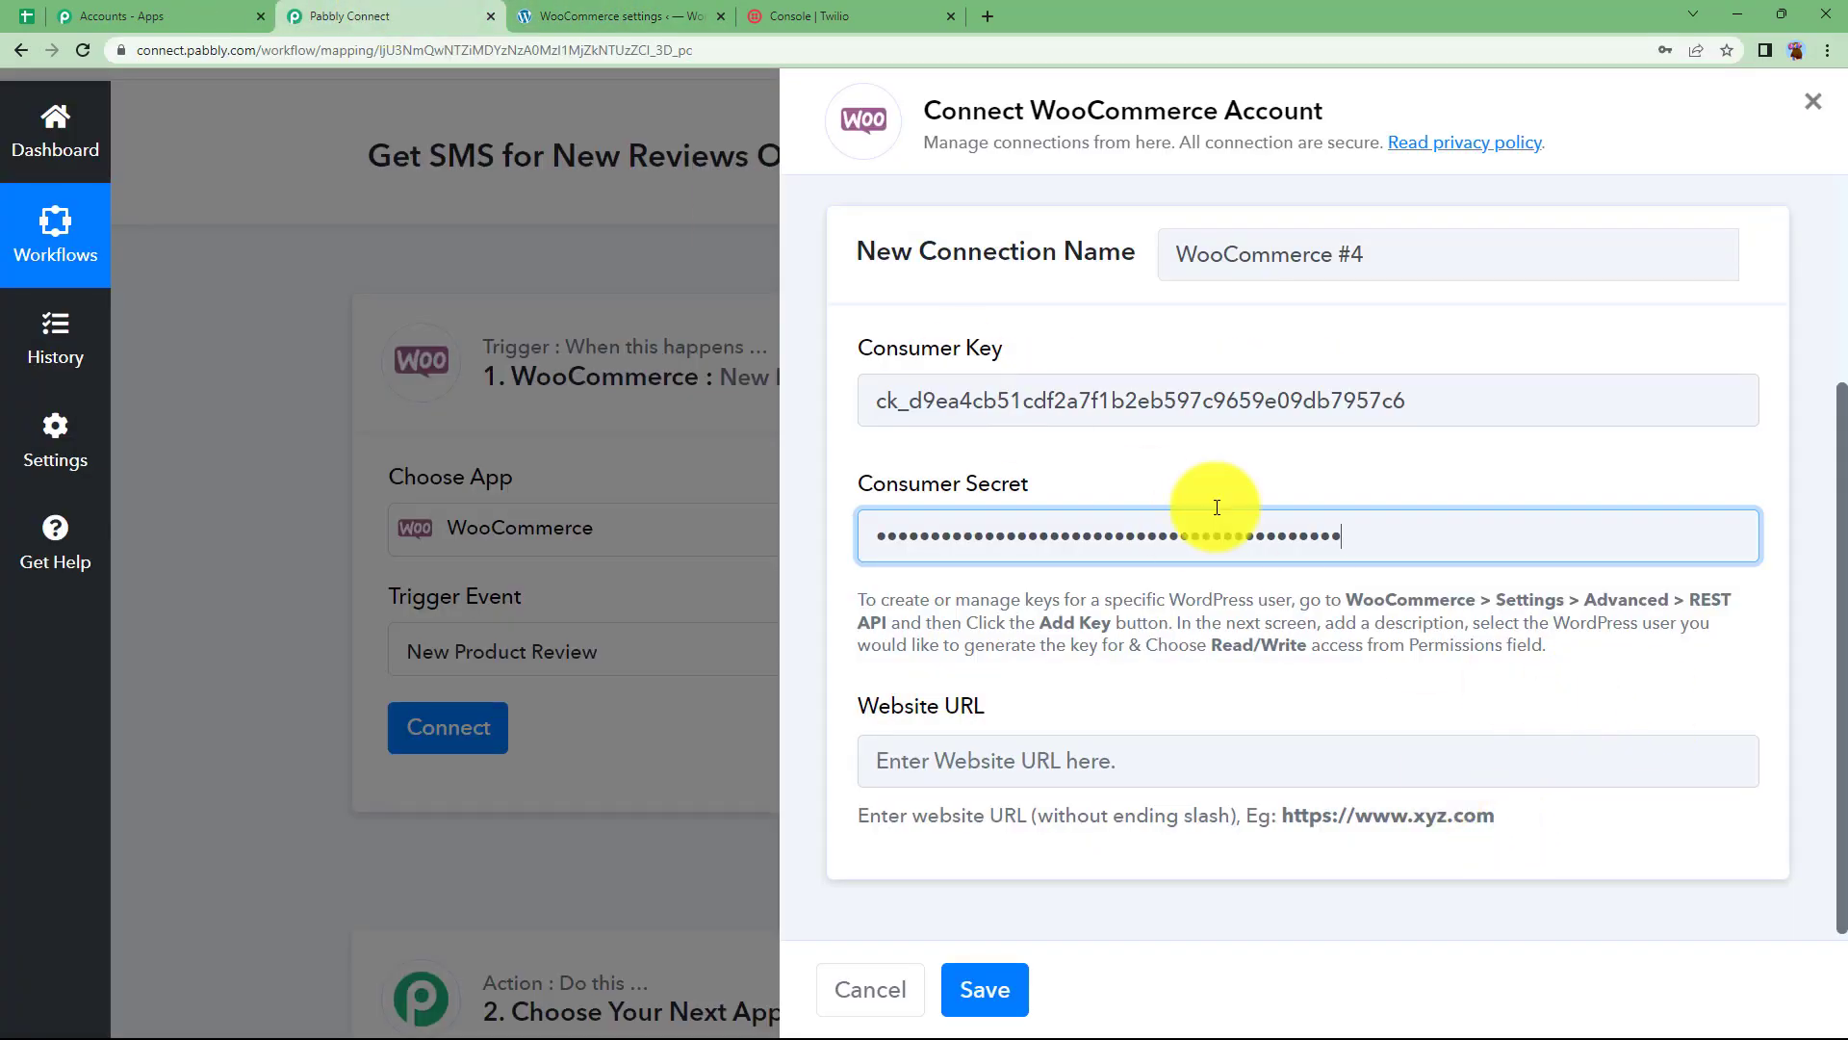
left_click(698, 13)
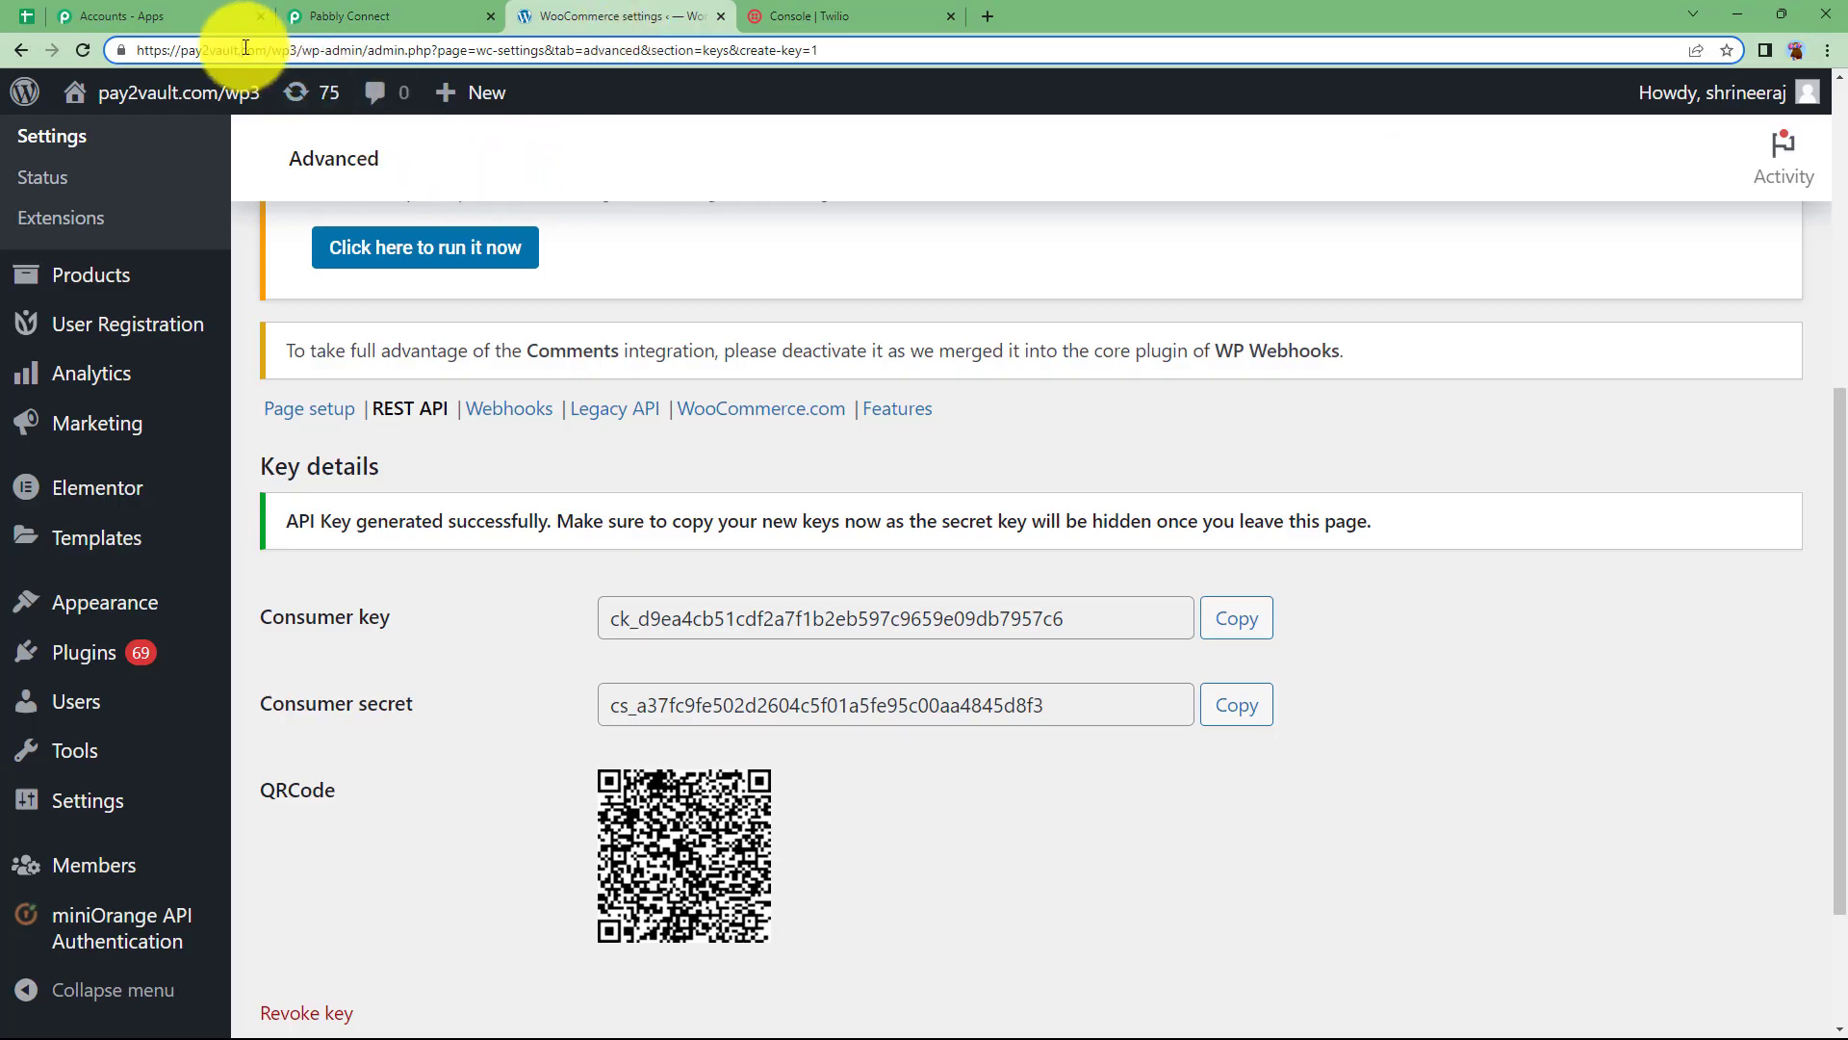
mouse_move(260, 92)
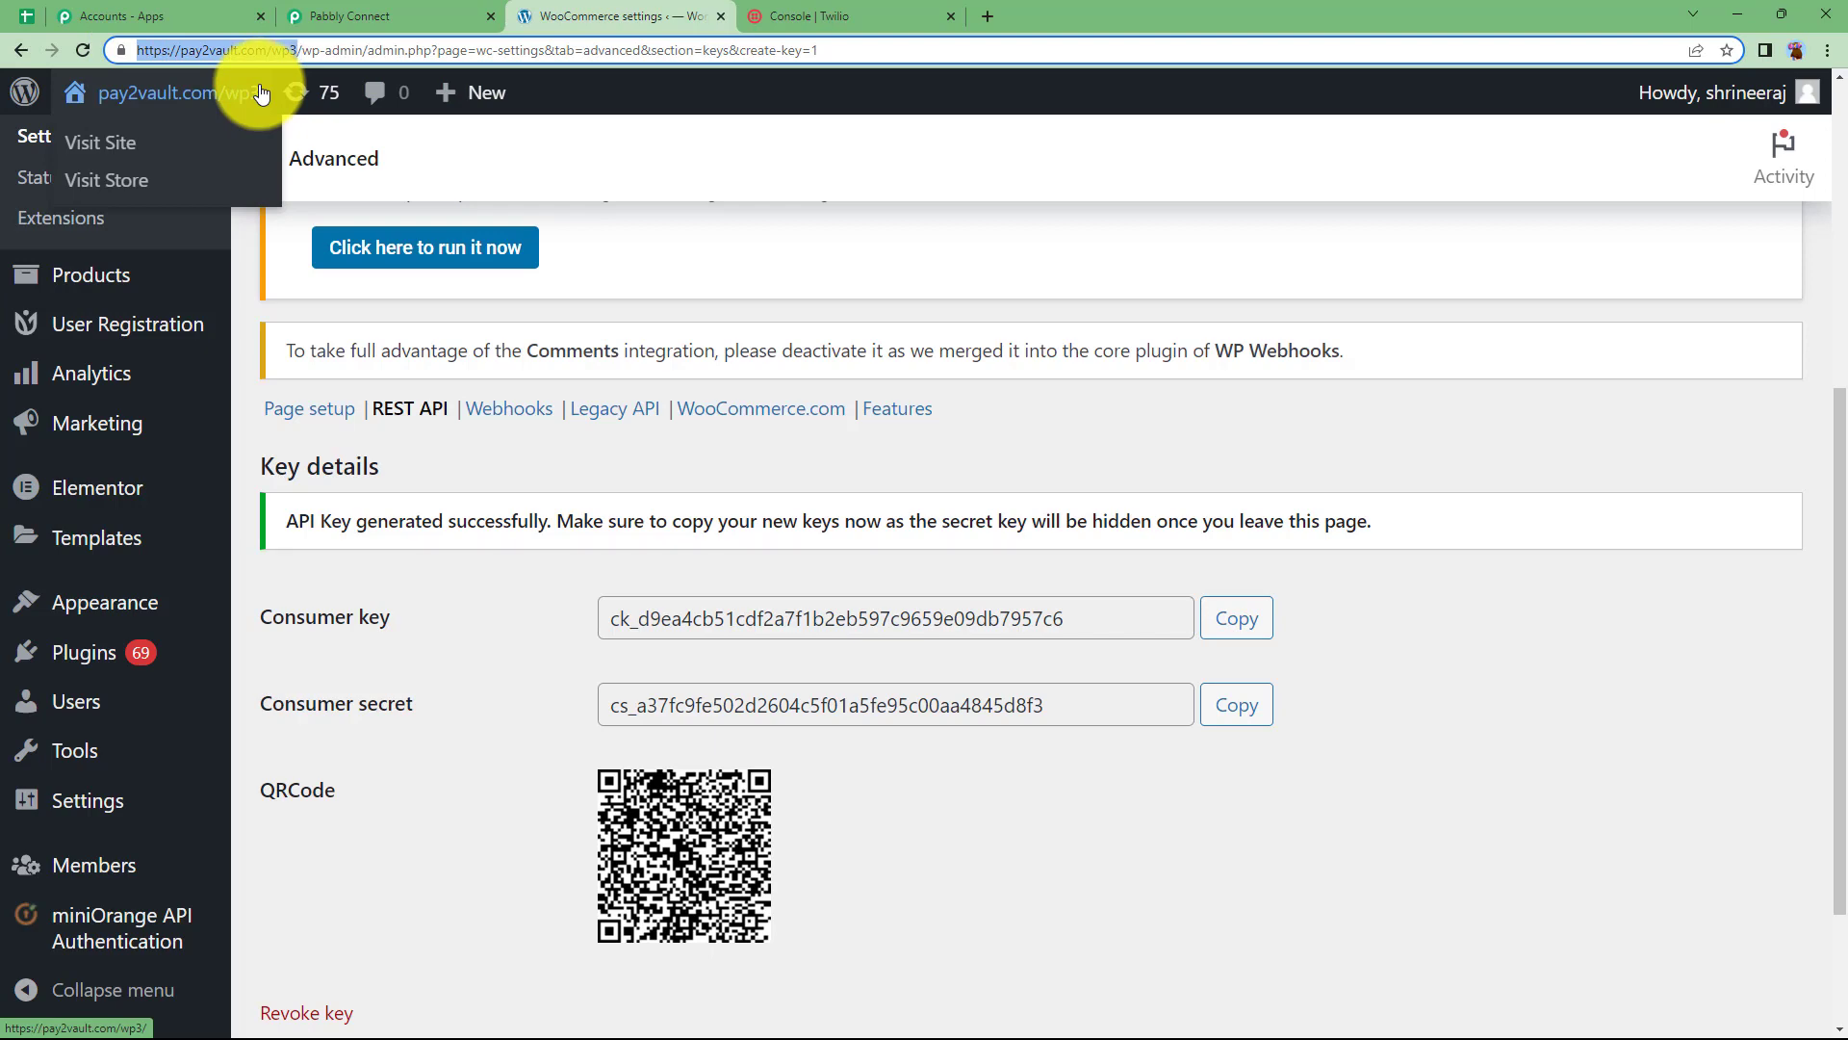
left_click(383, 10)
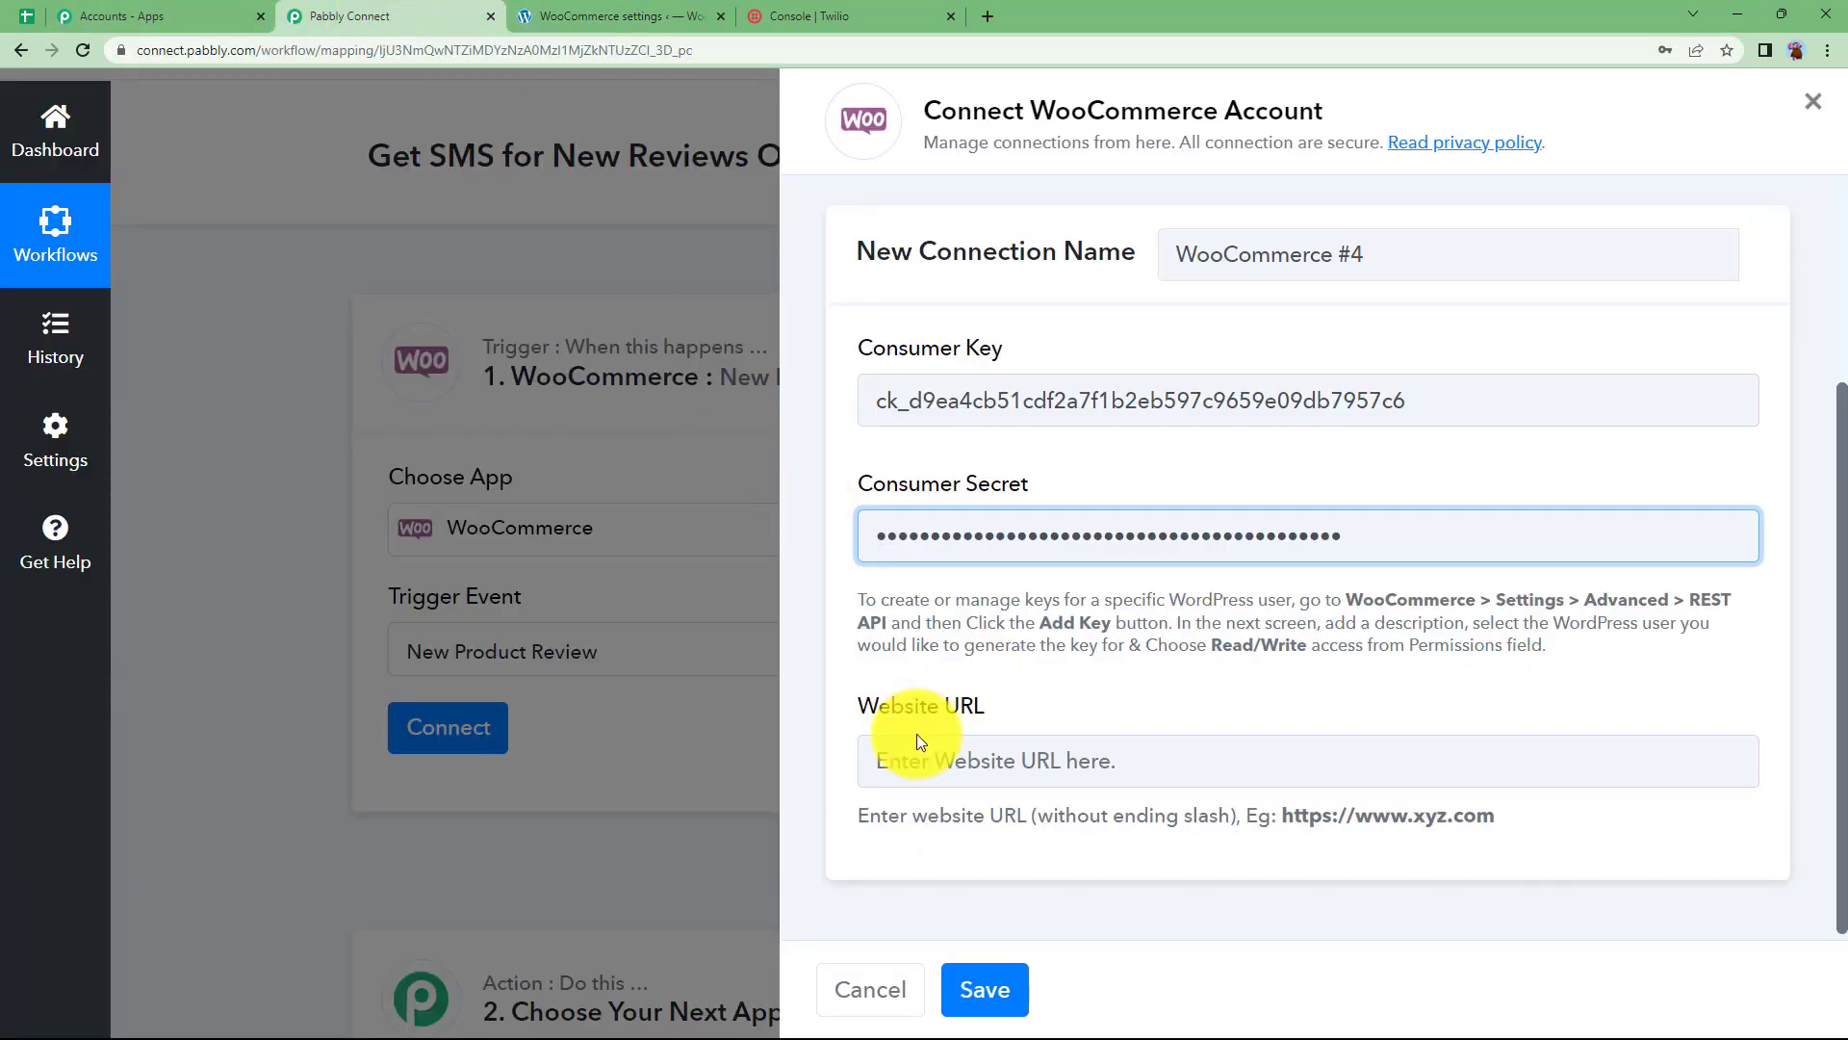
left_click(945, 759)
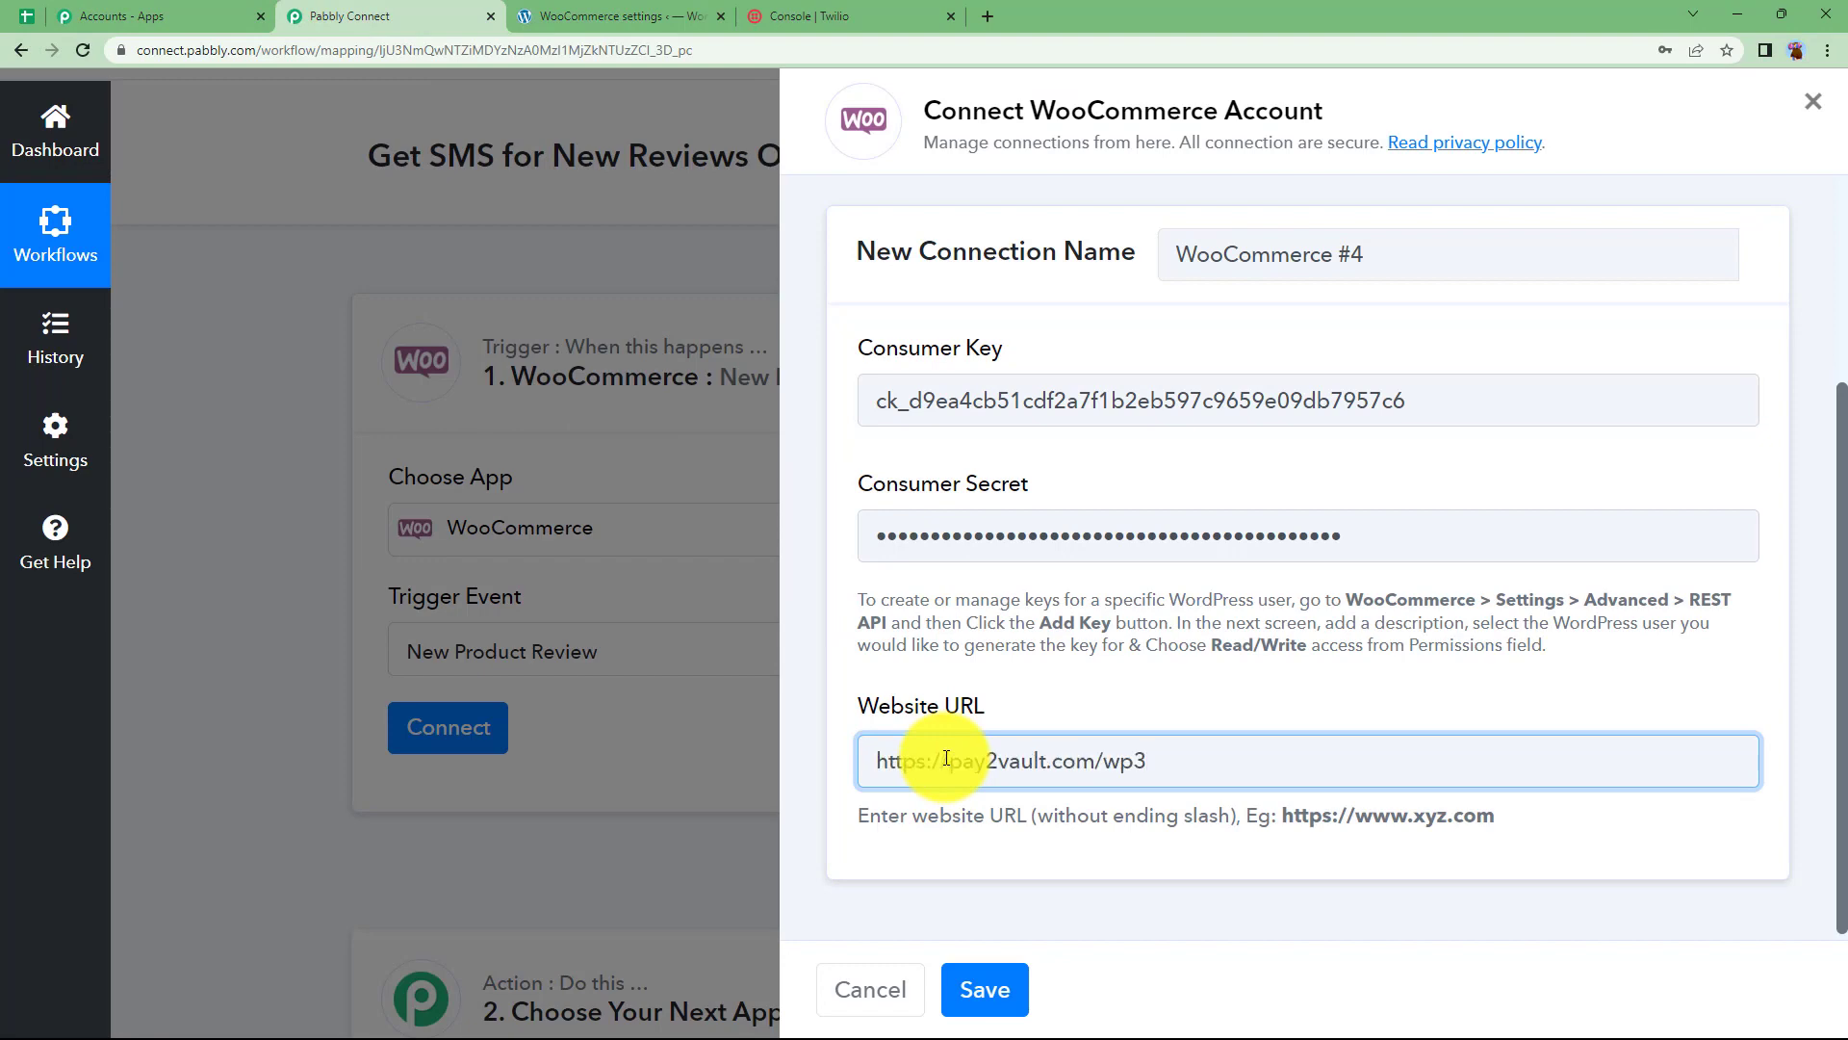
left_click(1003, 995)
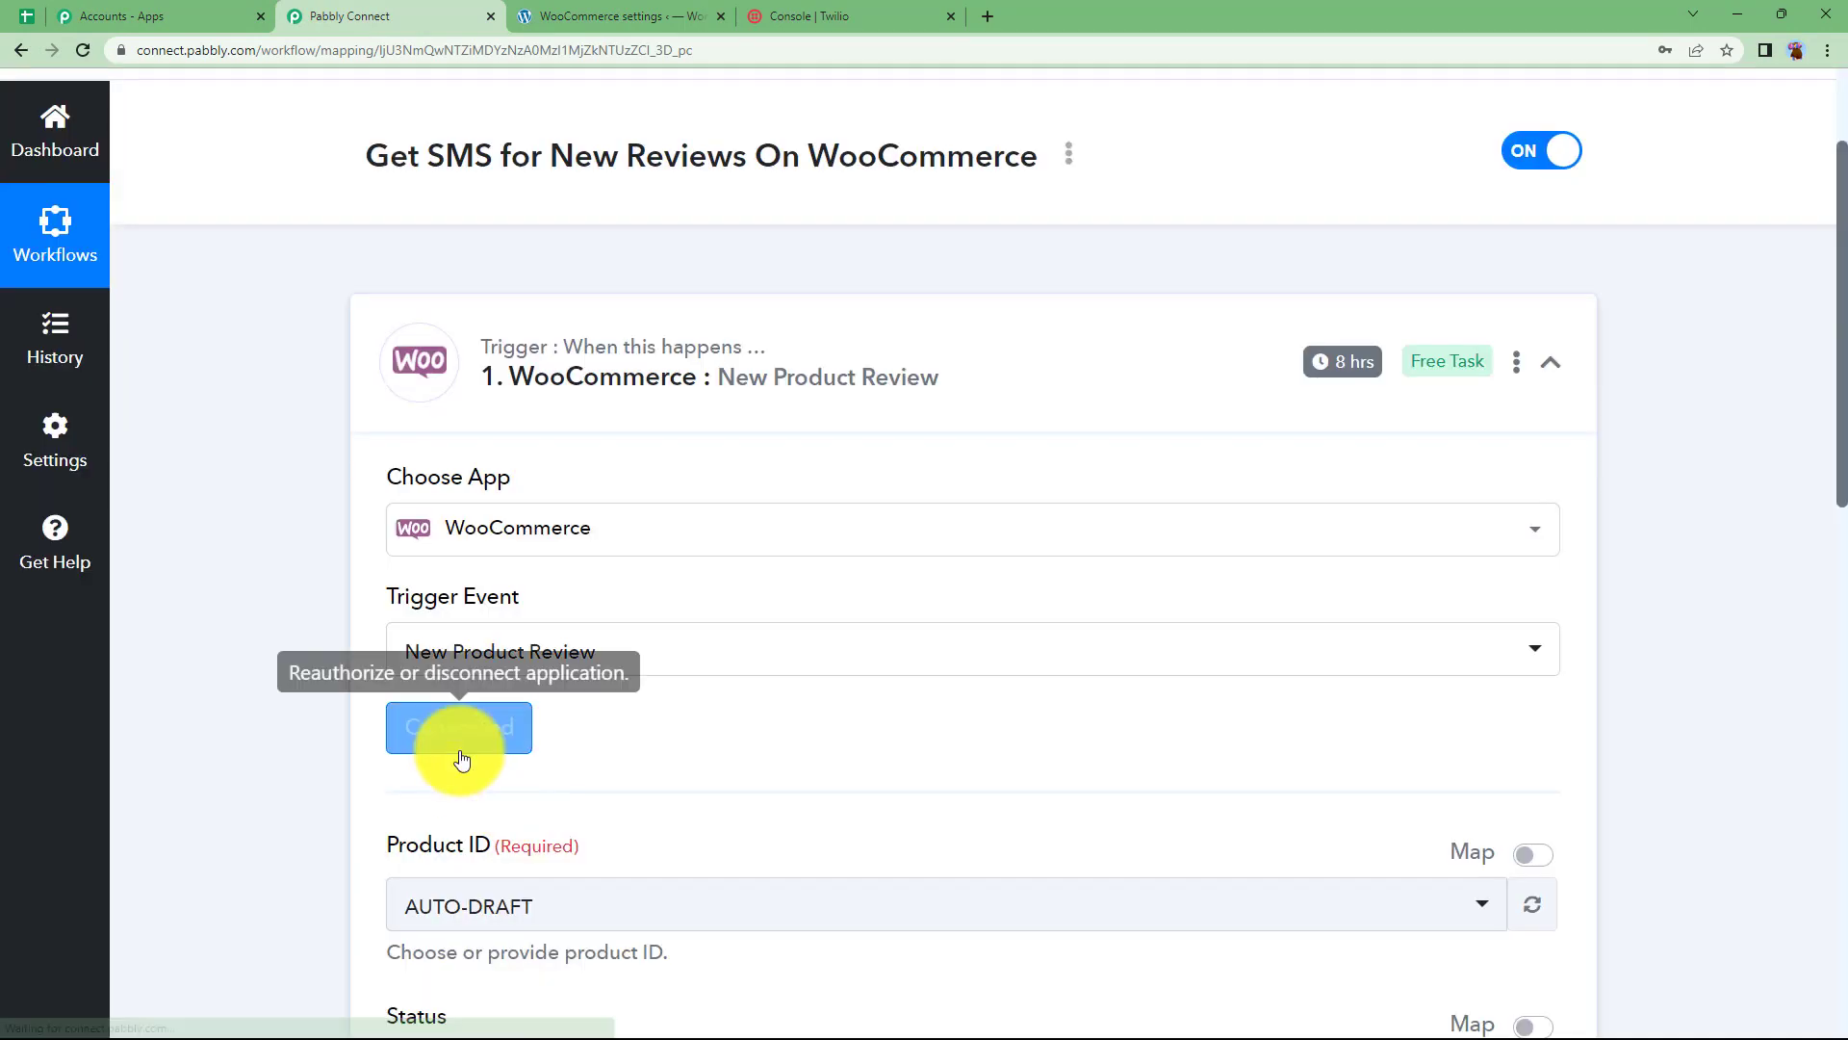
Choose Approved as the review status for the WooCommerce trigger
scroll(308, 760, "down", 2)
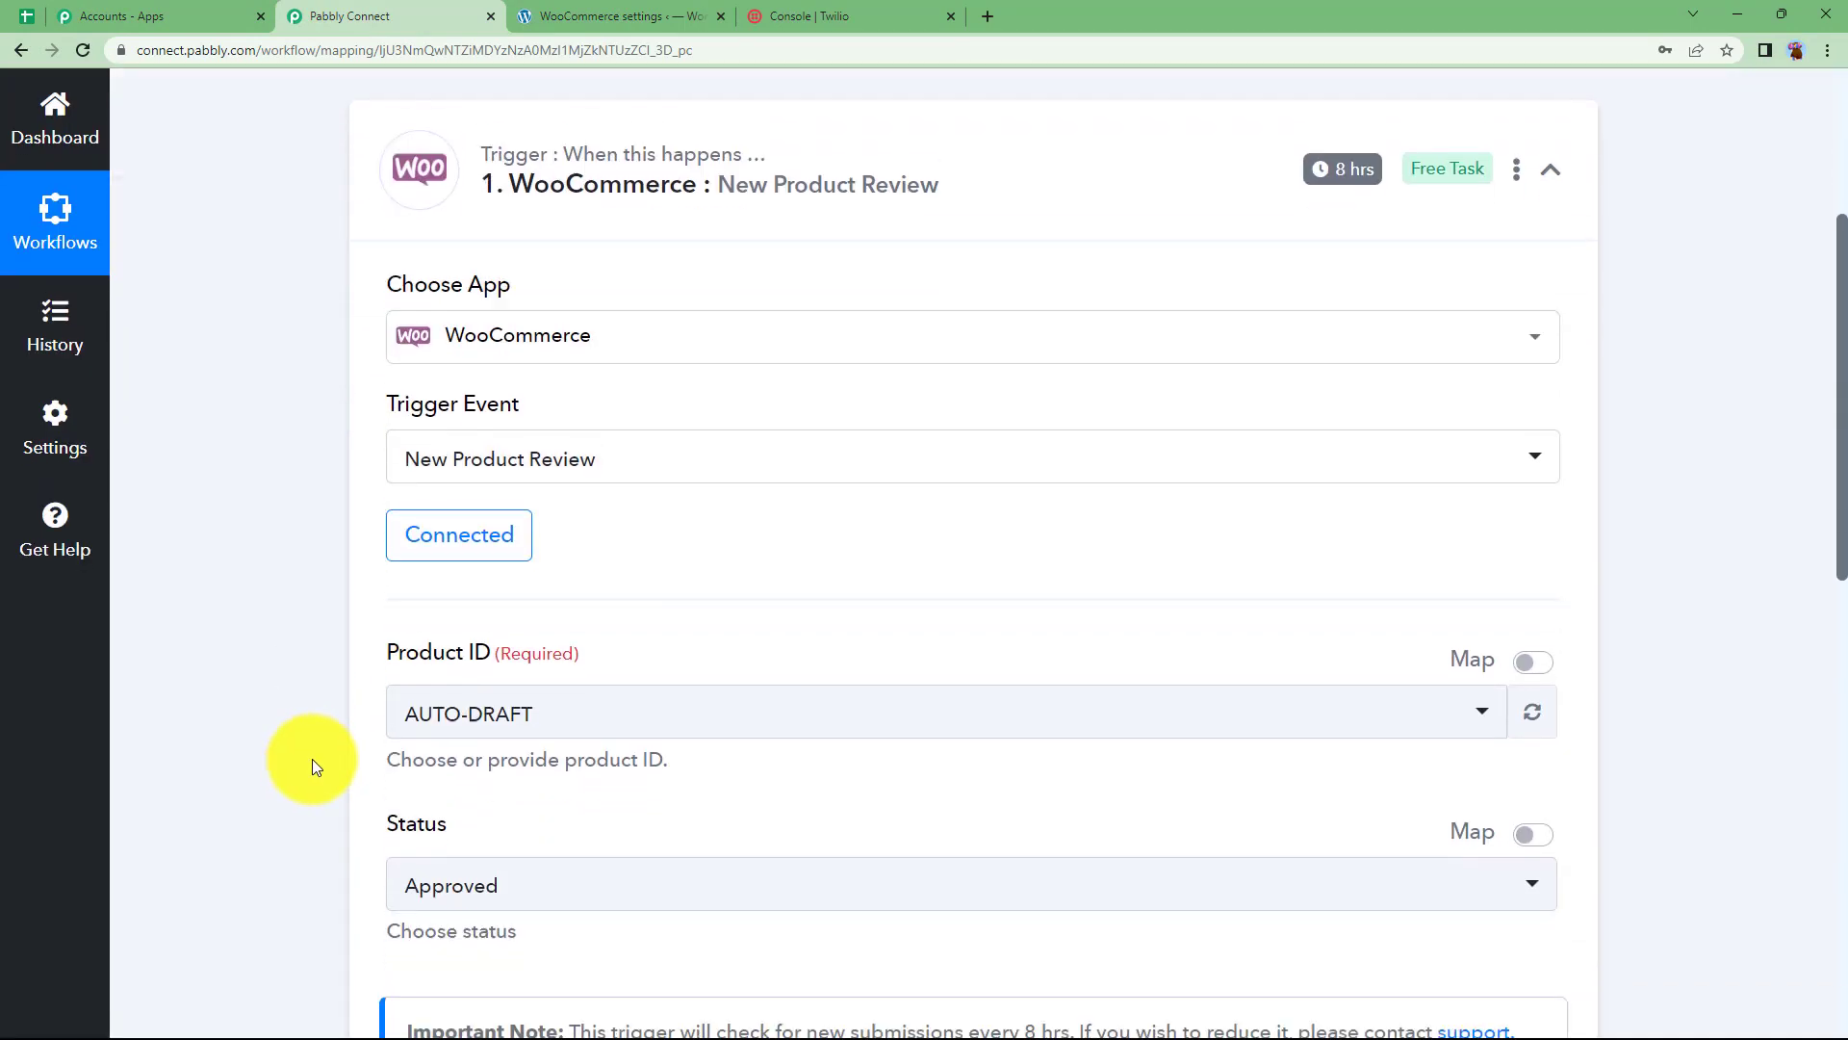
scroll(367, 806, "down", 2)
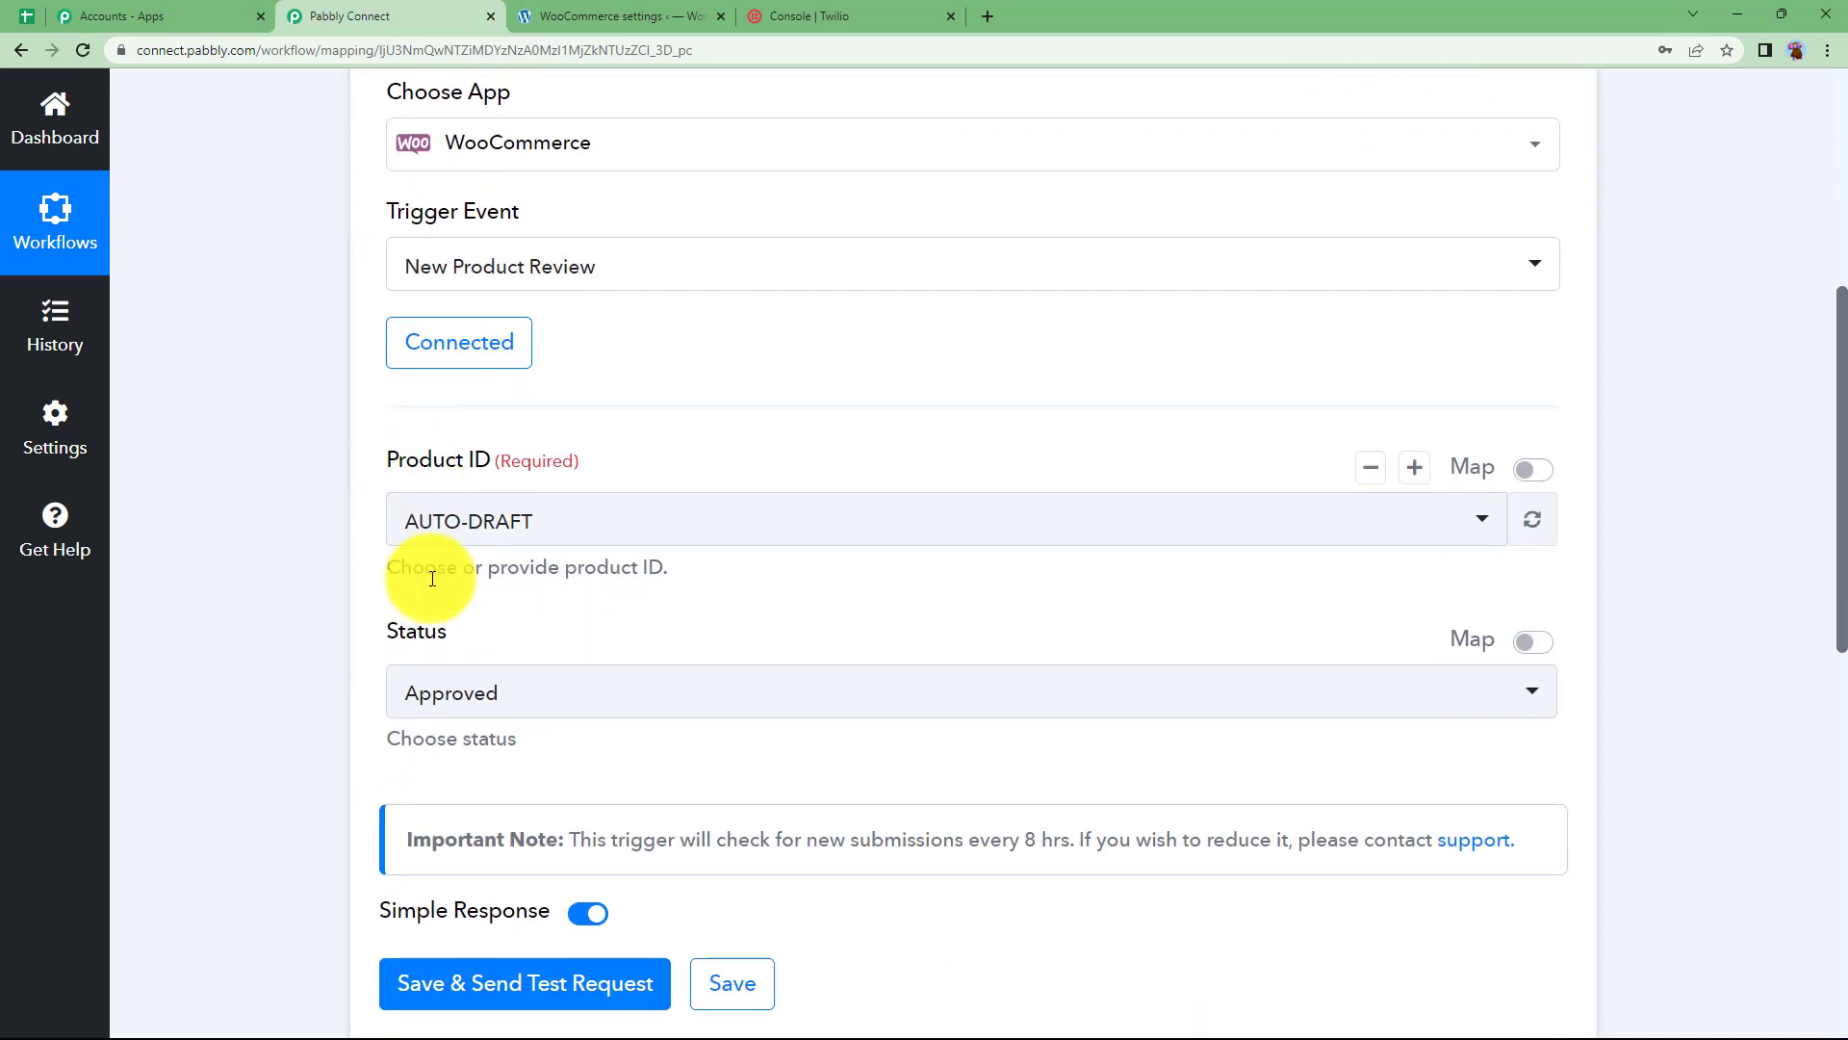
left_click(426, 703)
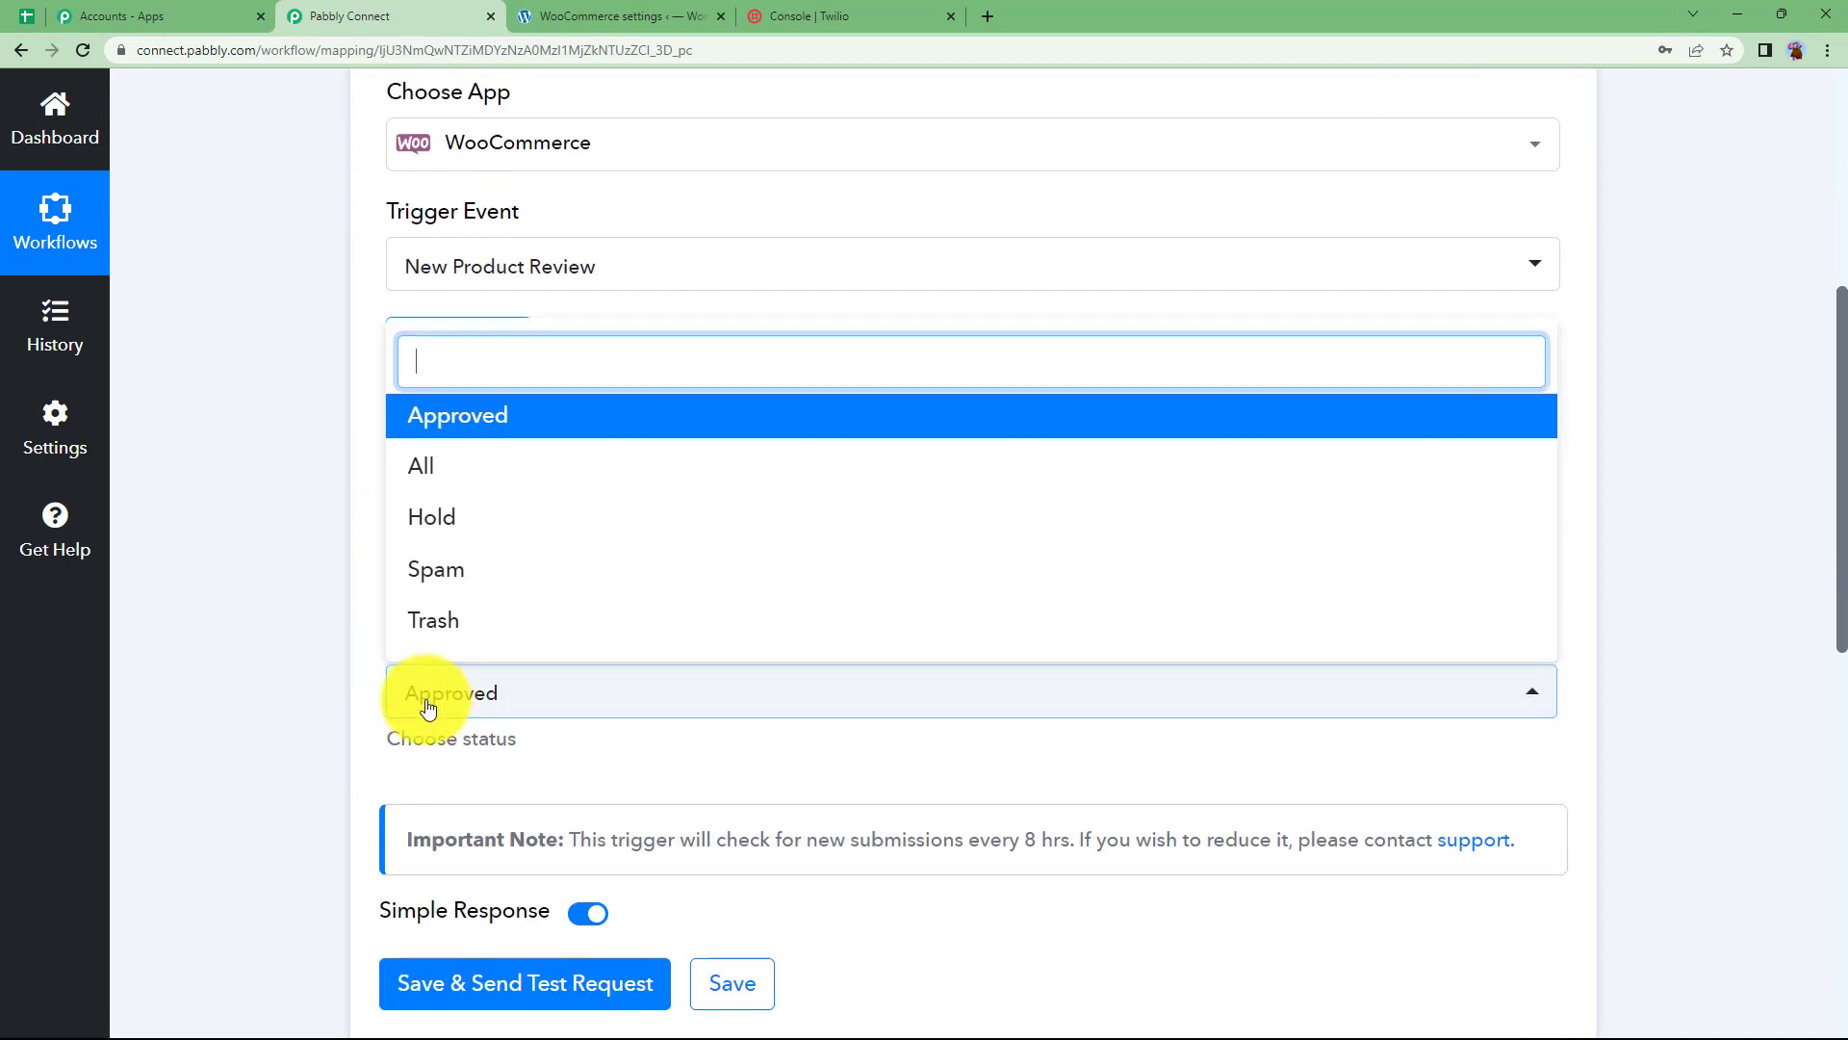
left_click(495, 416)
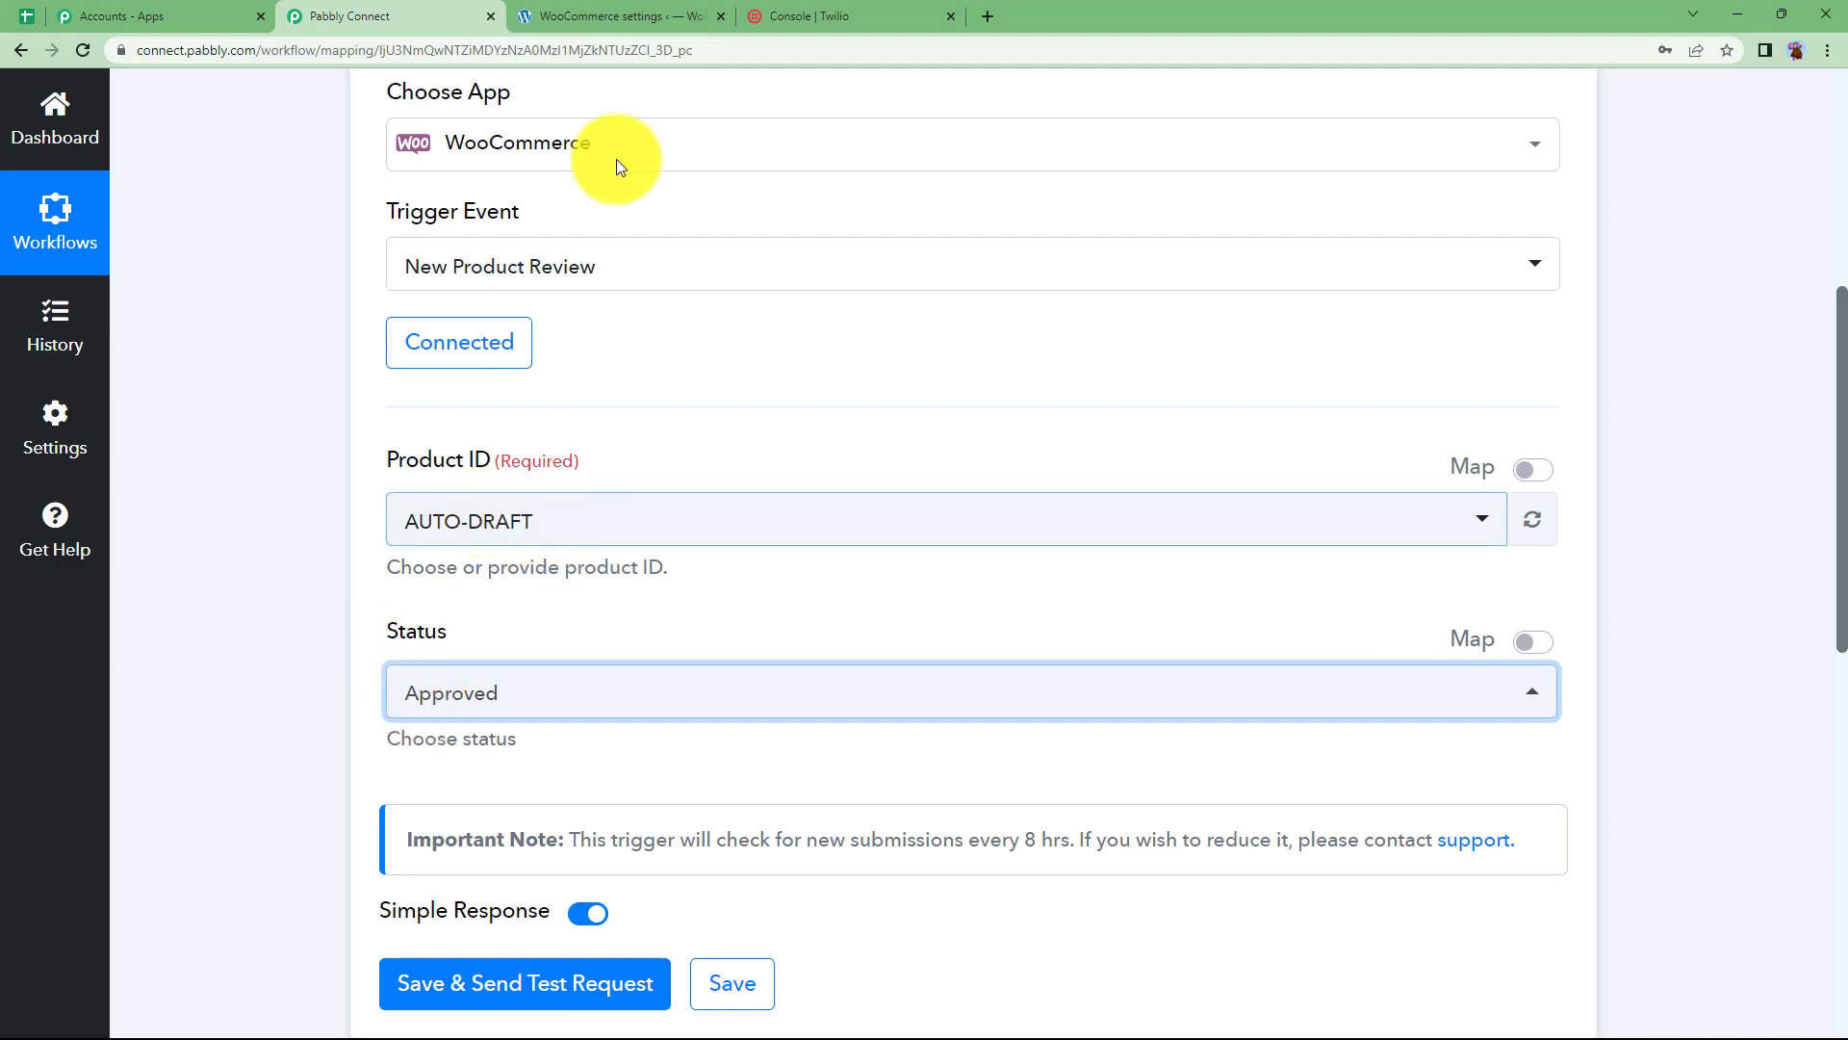
In the WordPress admin, find the Watch product in the product list and open its store page at the reviews
left_click(580, 15)
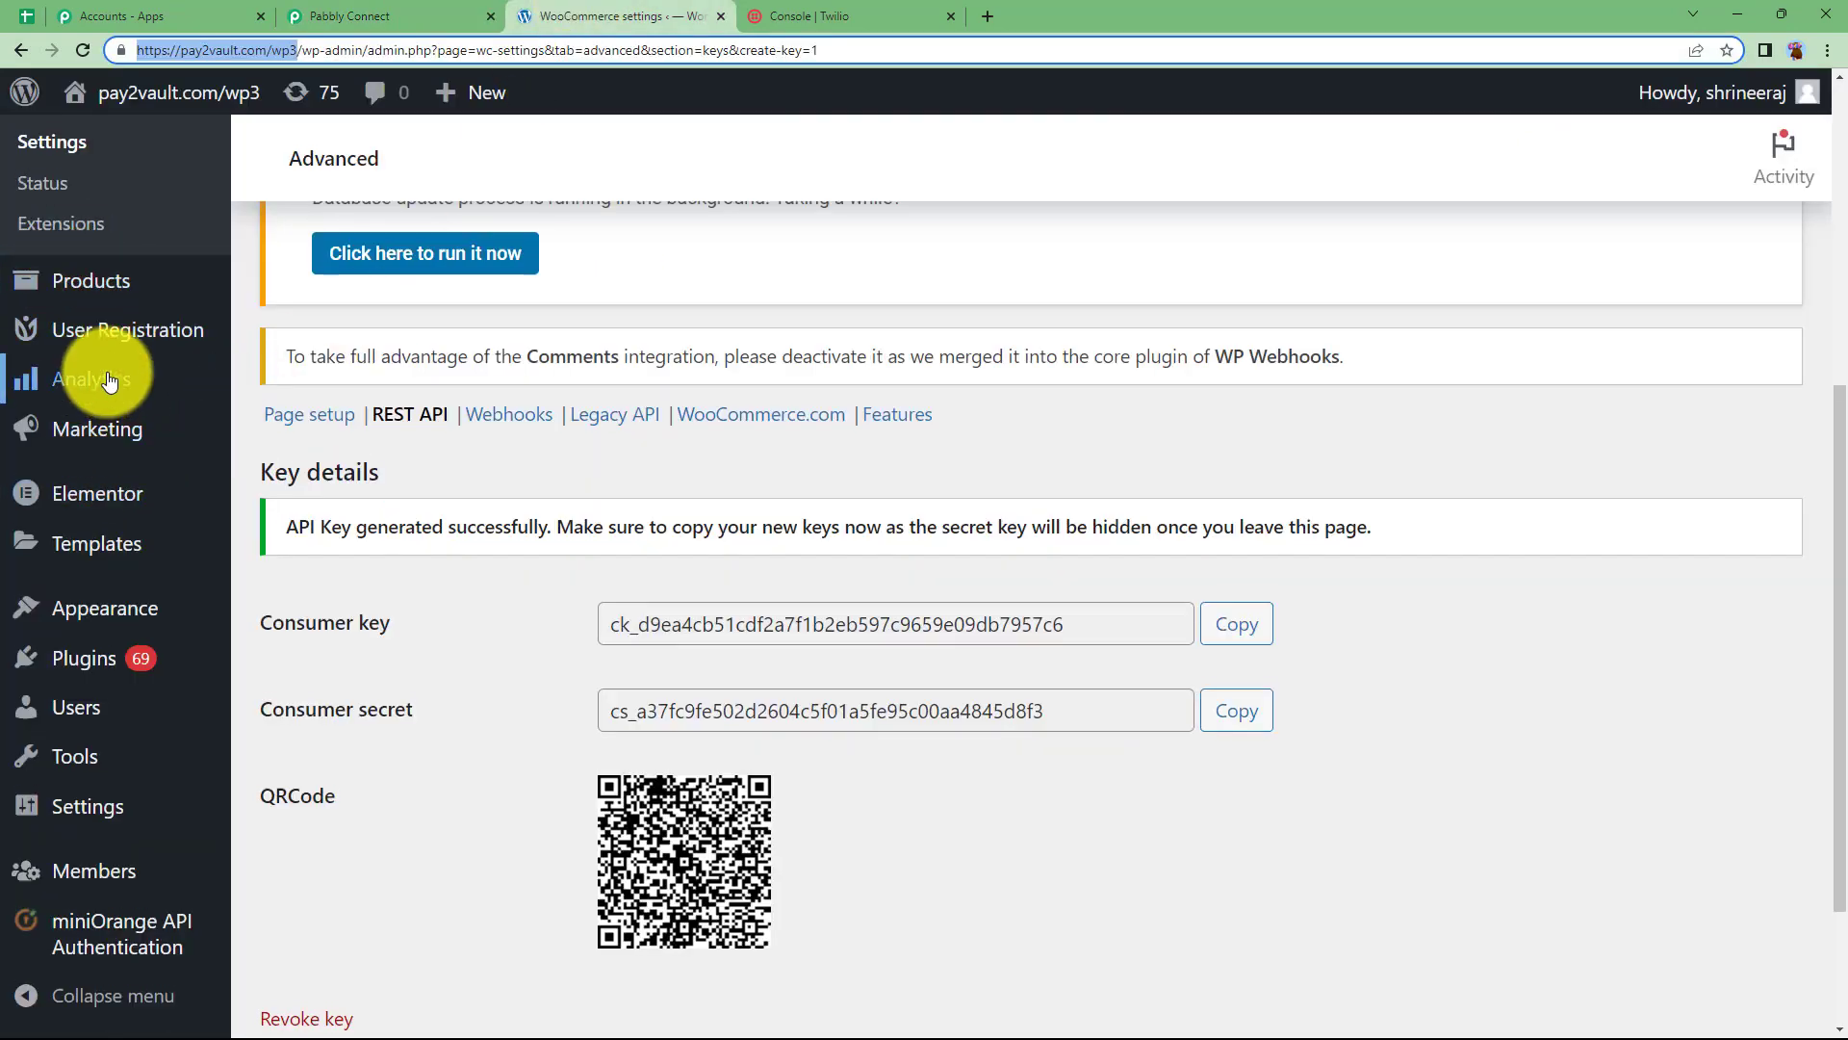
scroll(109, 380, "up", 5)
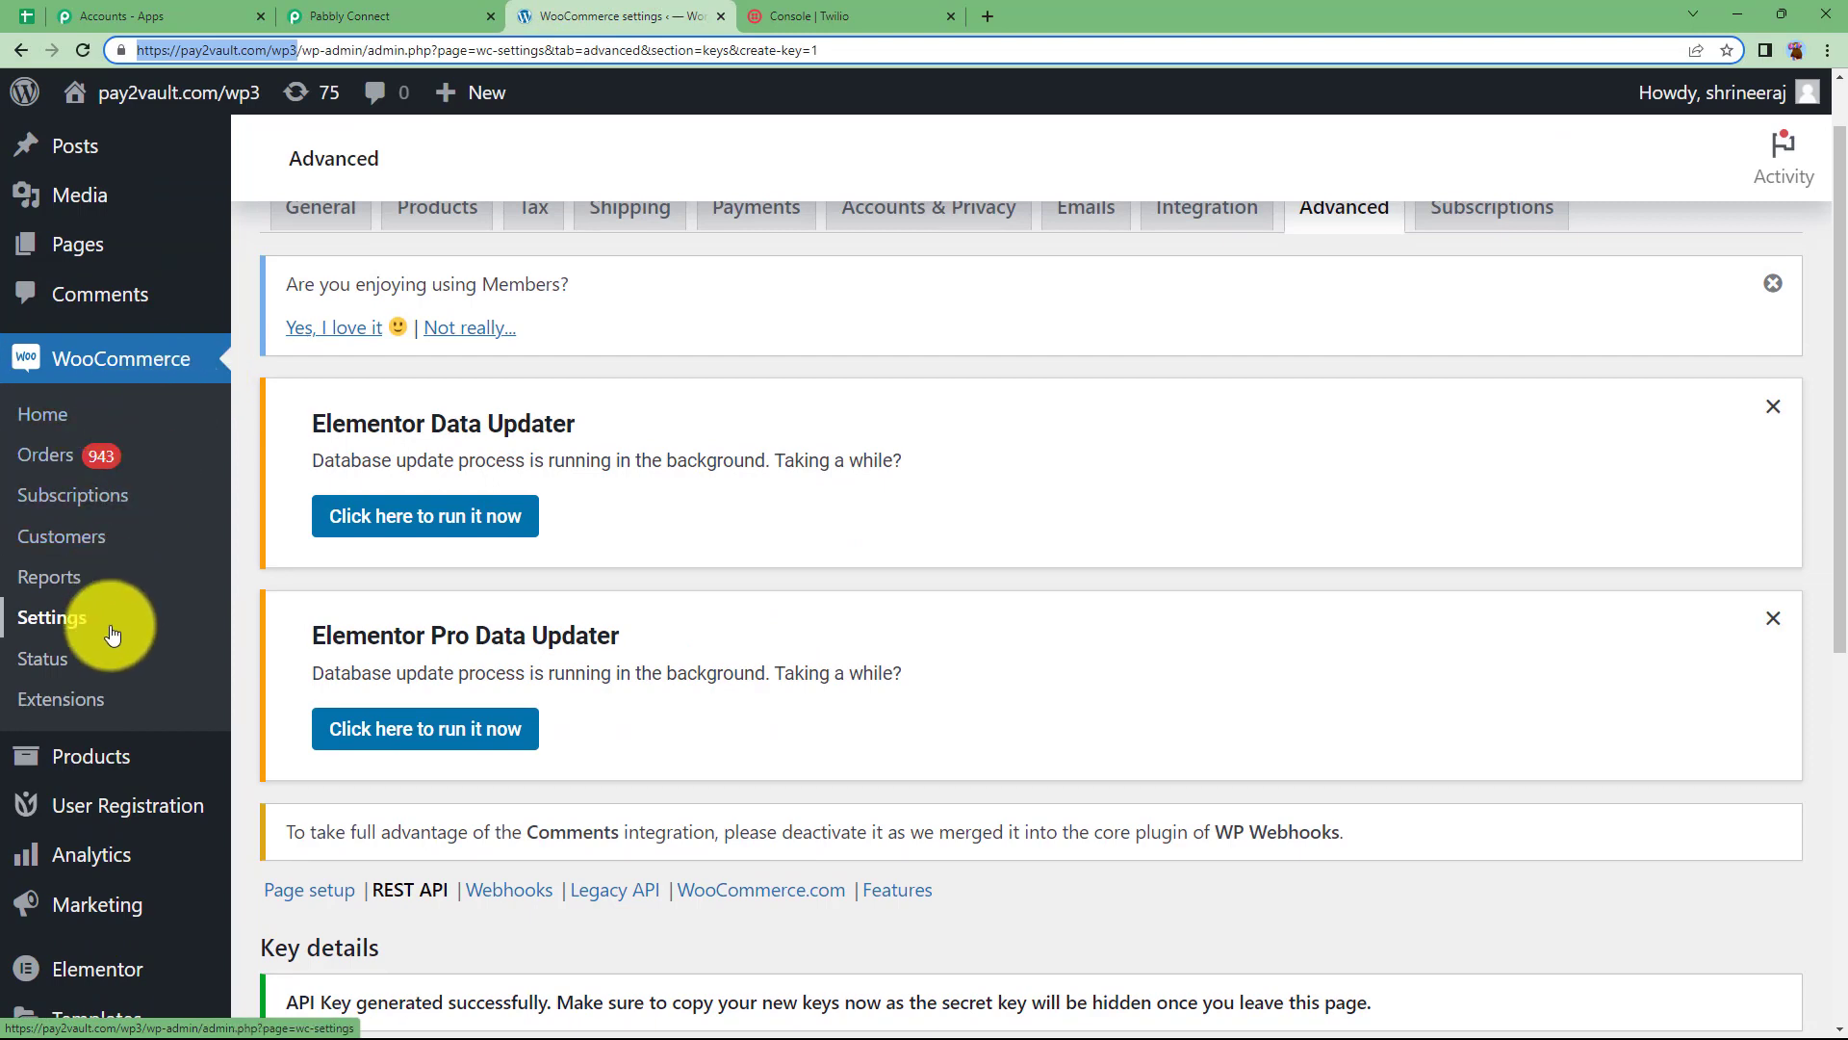
left_click(112, 762)
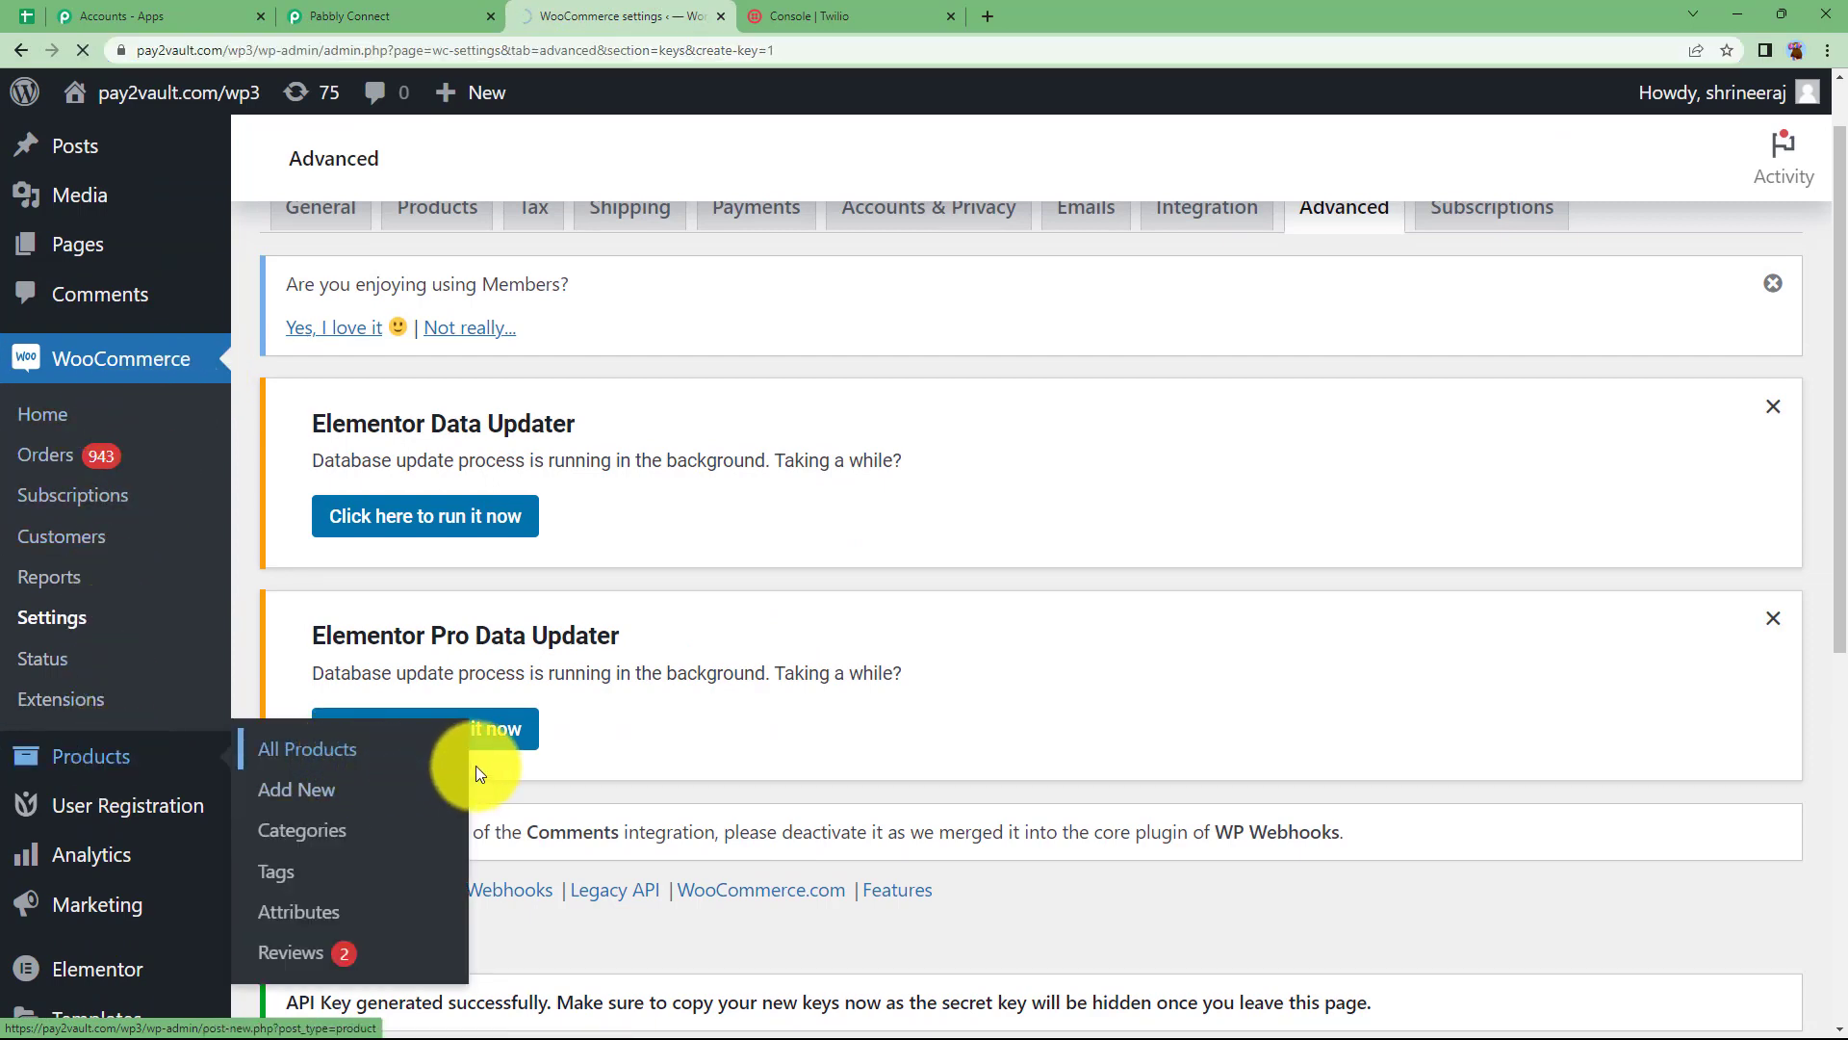
scroll(385, 429, "down", 3)
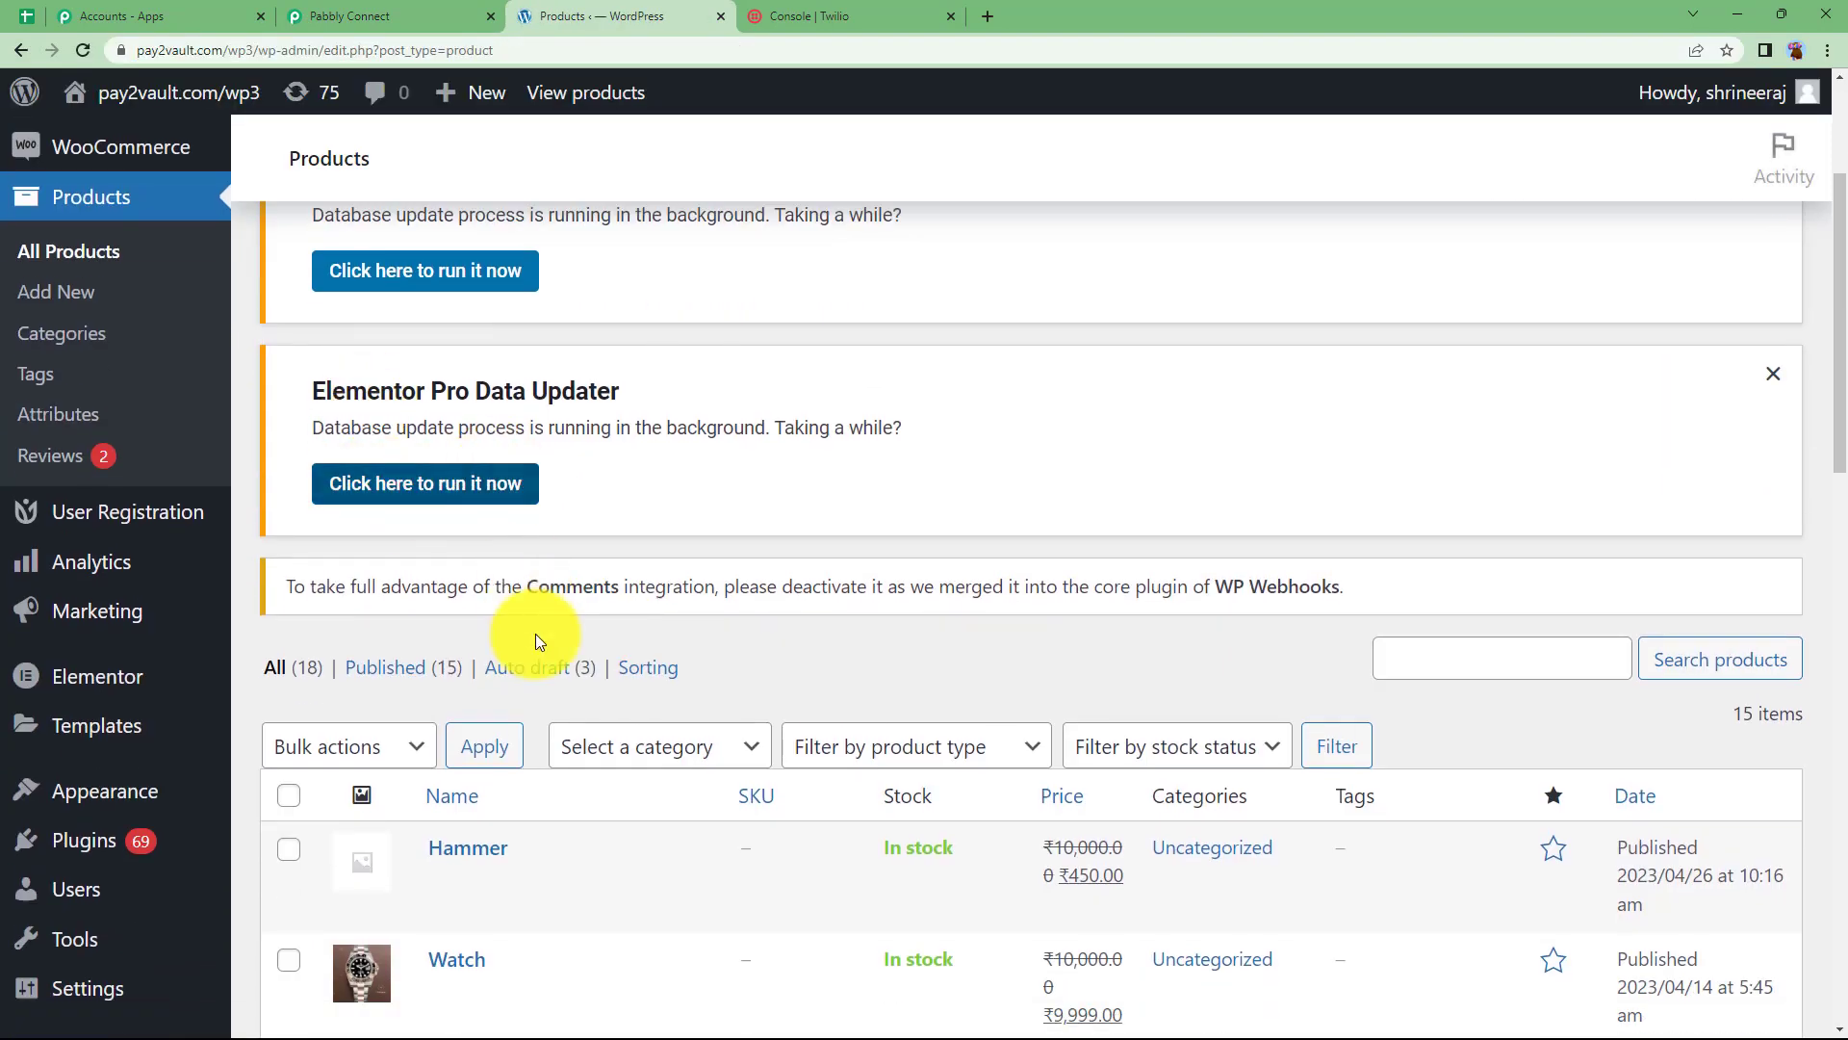
scroll(535, 635, "down", 6)
scroll(404, 625, "up", 2)
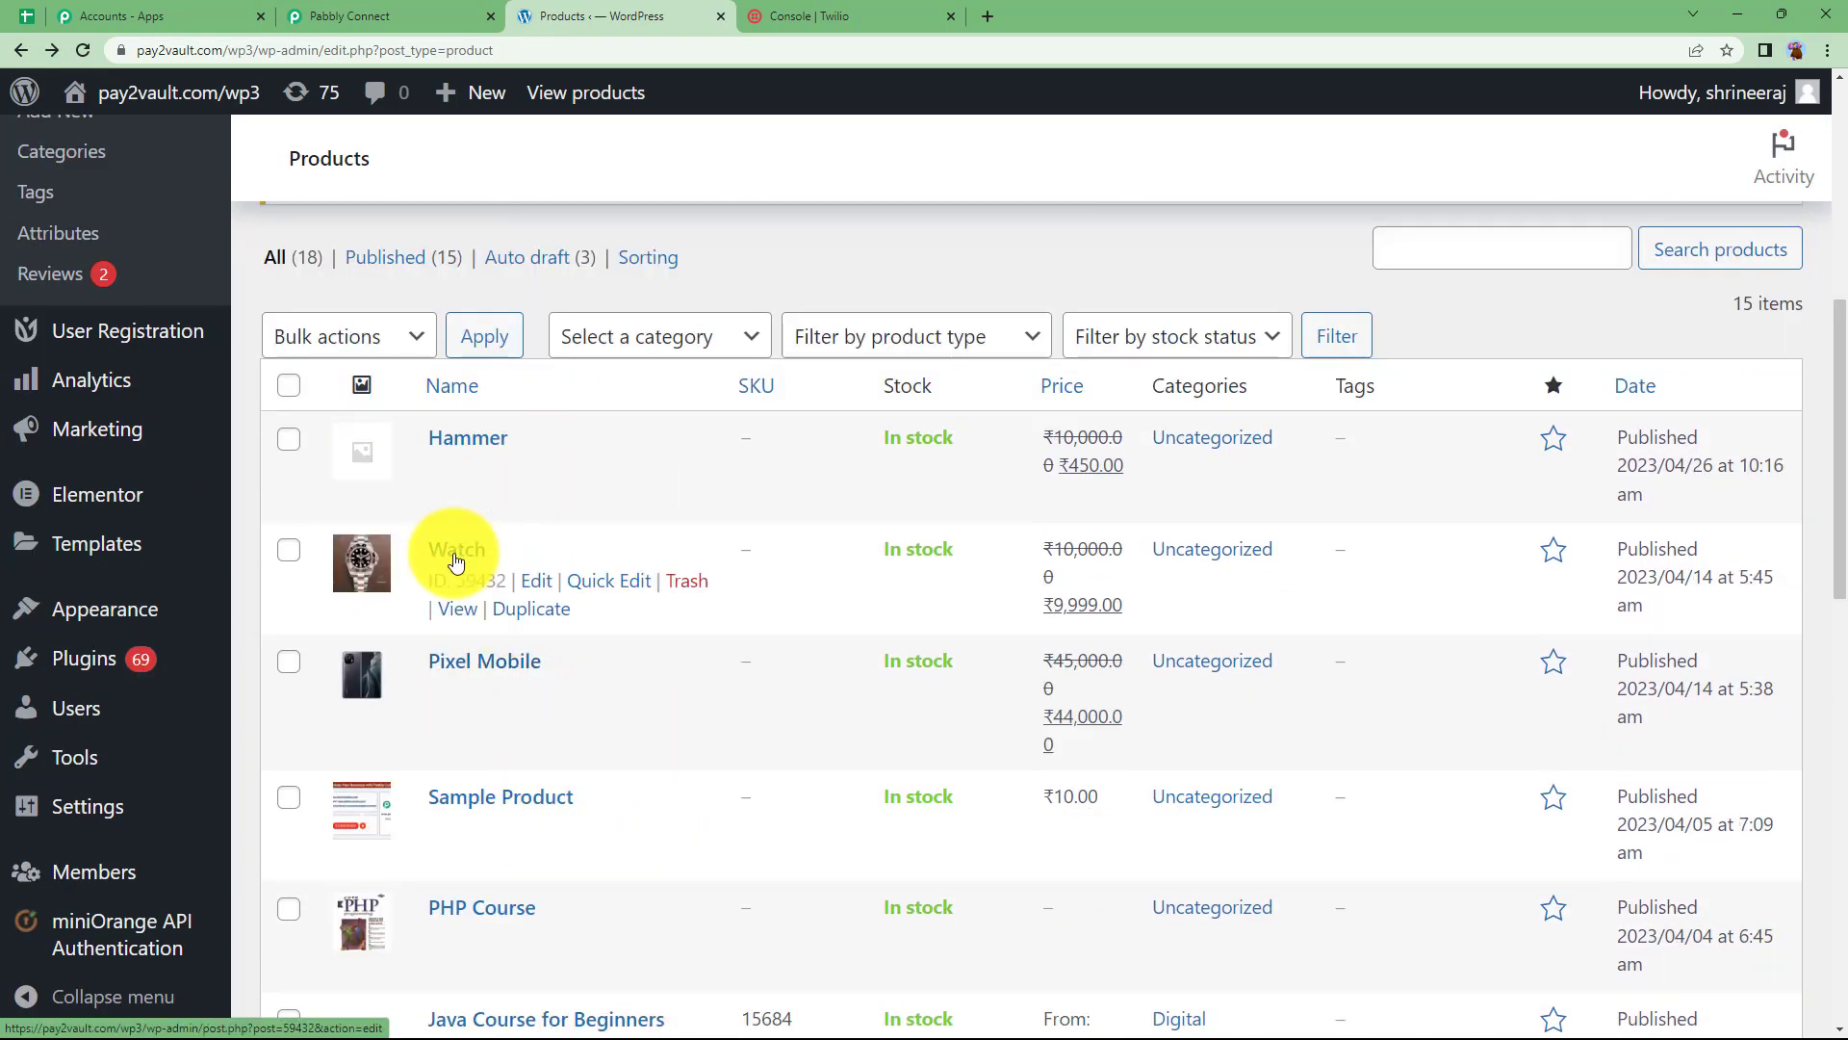
left_click(464, 616)
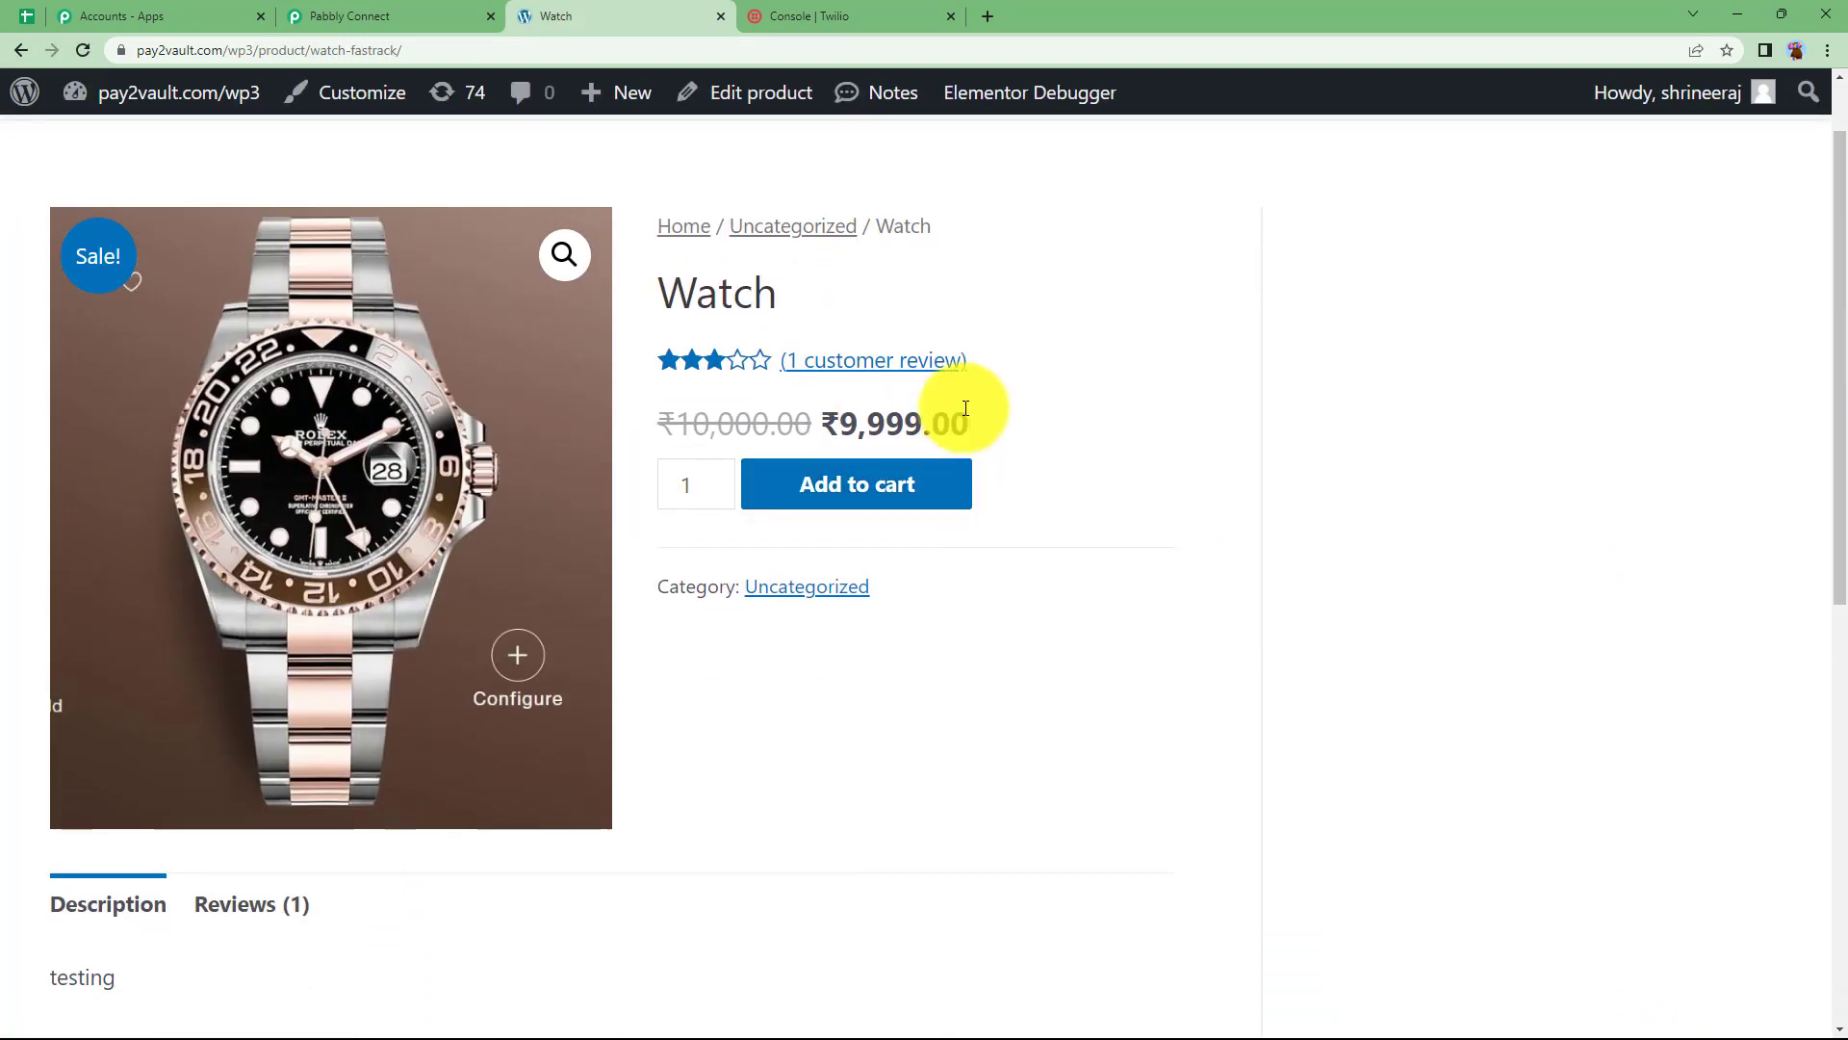
scroll(1018, 648, "down", 4)
left_click(246, 554)
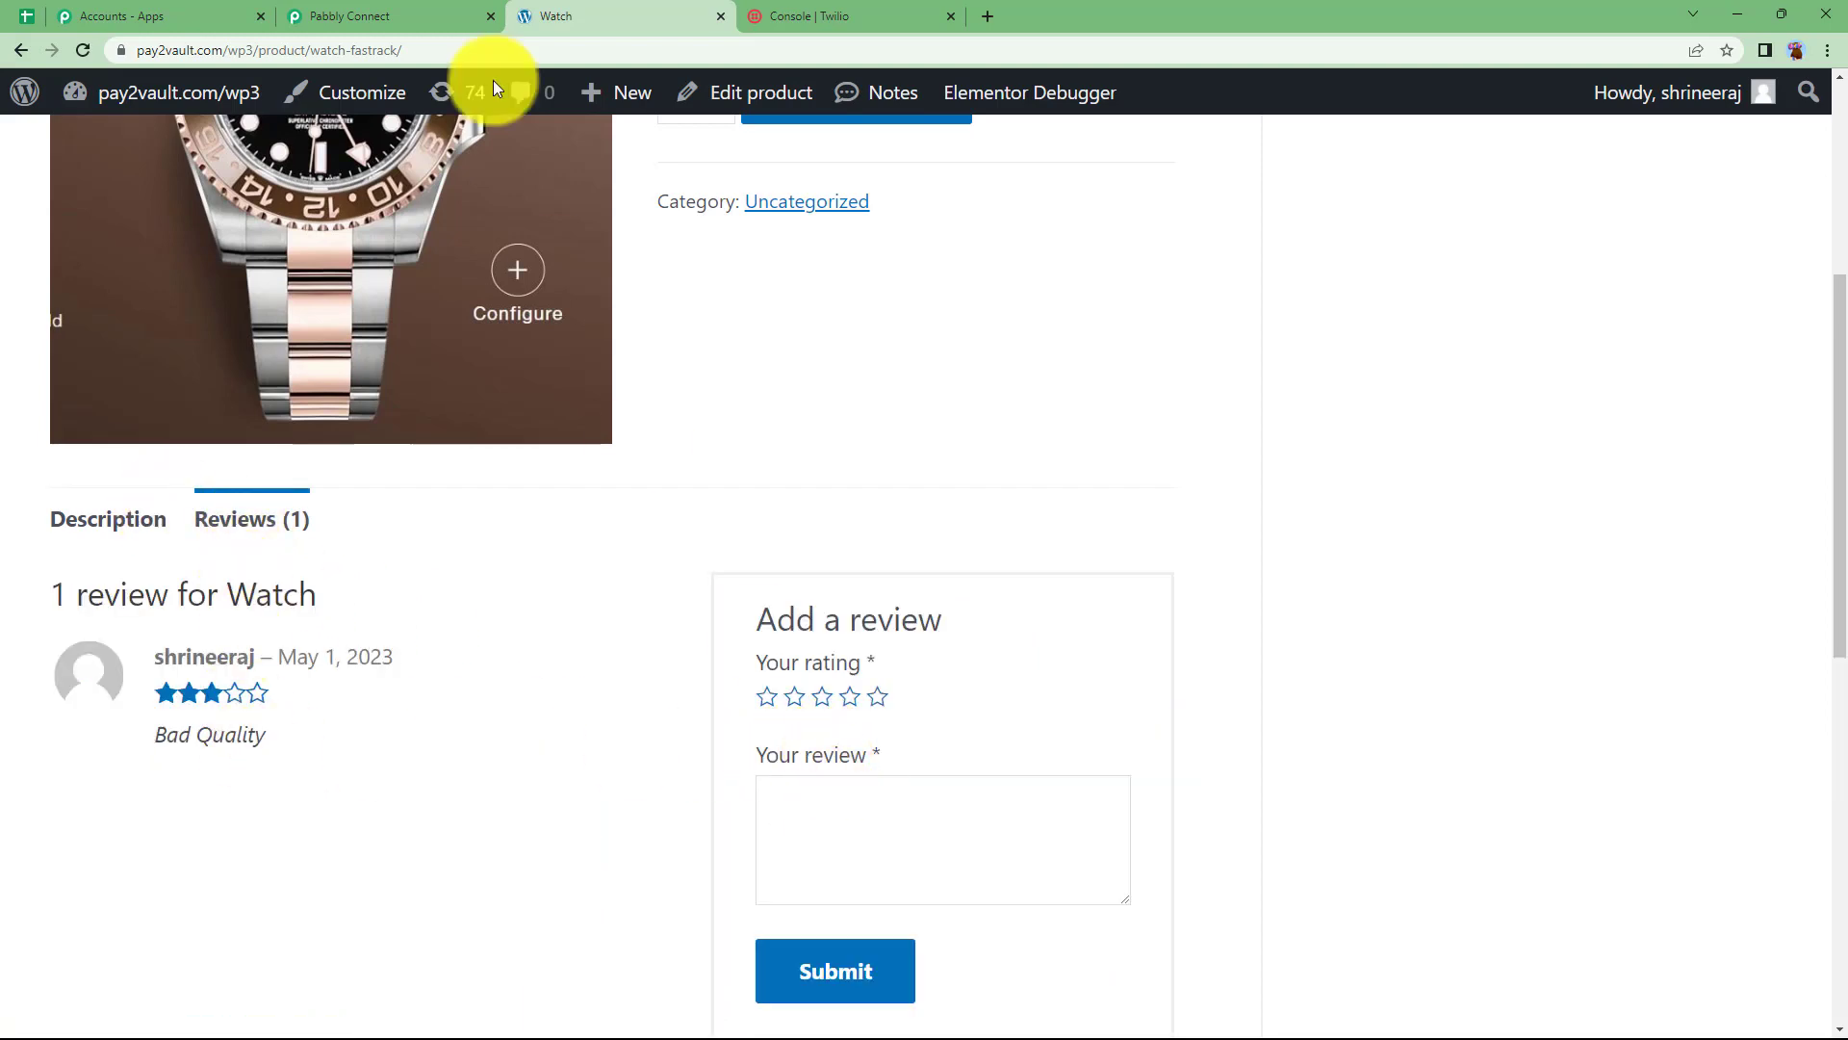
Back in Pabbly Connect, set the trigger's Product ID to Watch, then save and send a test request
left_click(436, 10)
left_click(256, 598)
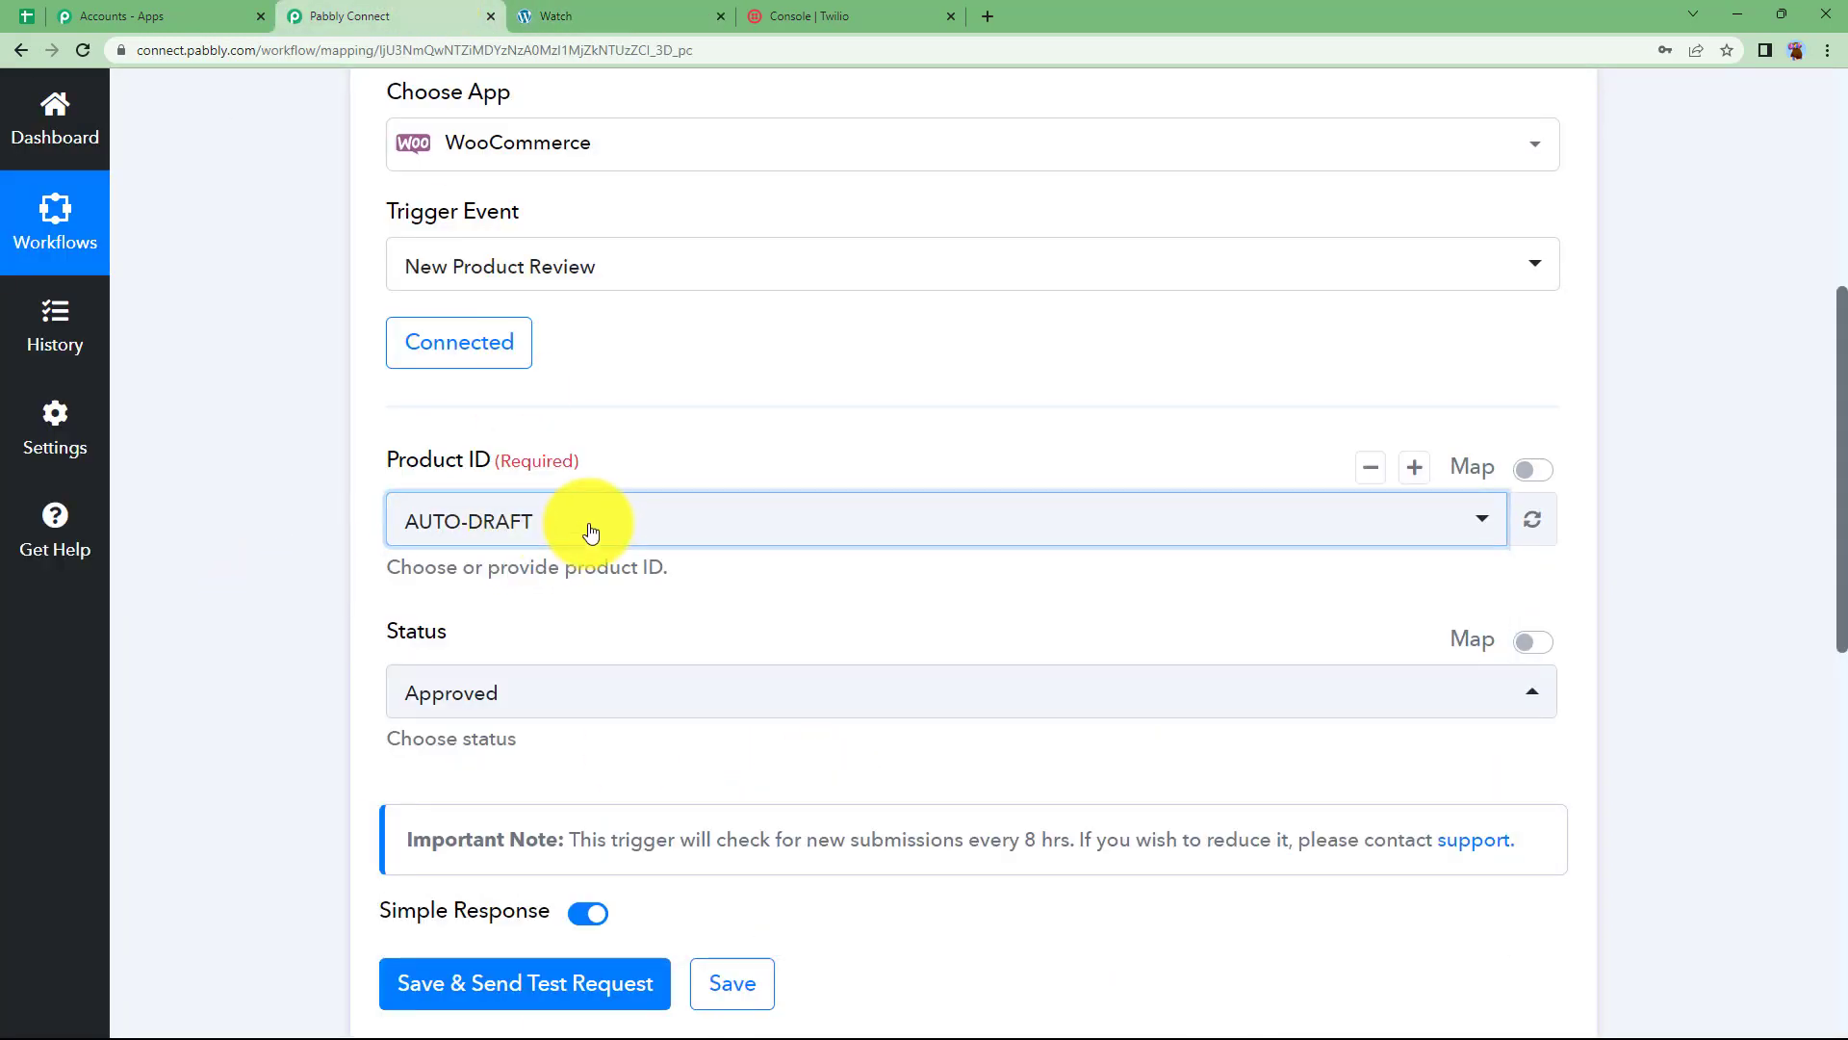
left_click(598, 523)
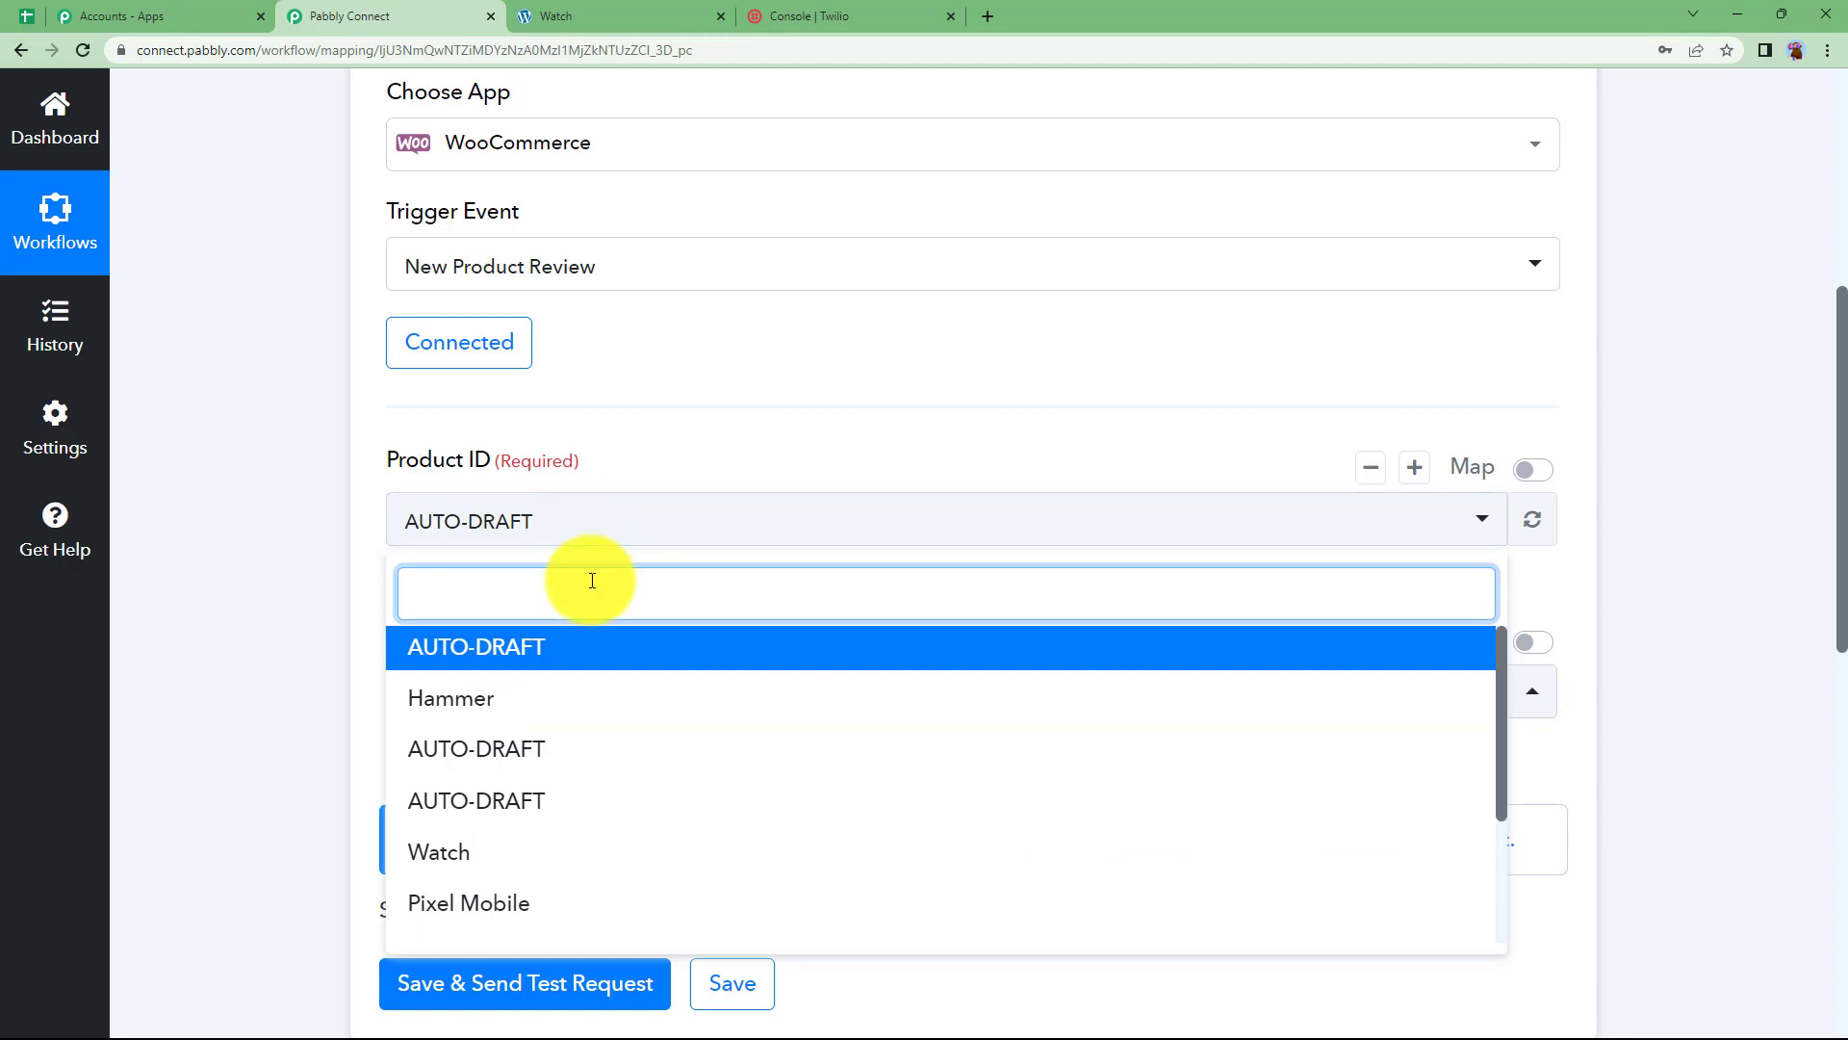
type("wa")
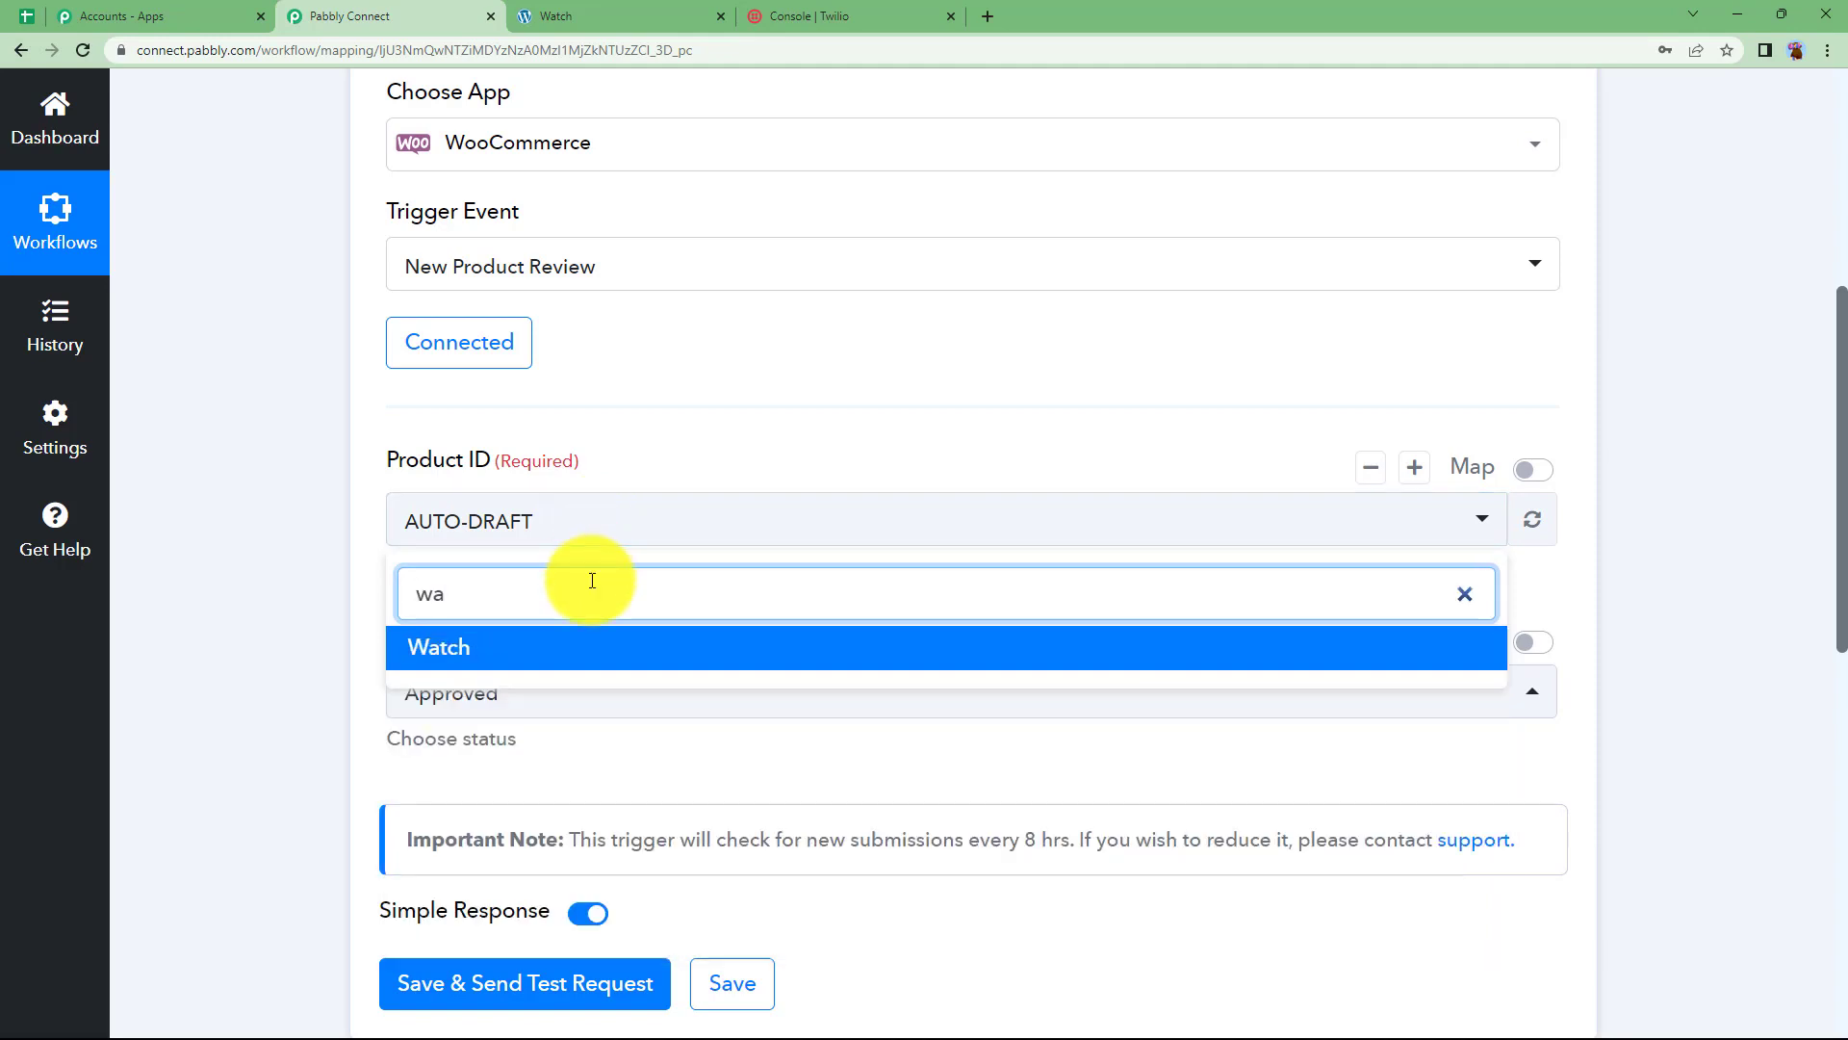
left_click(590, 650)
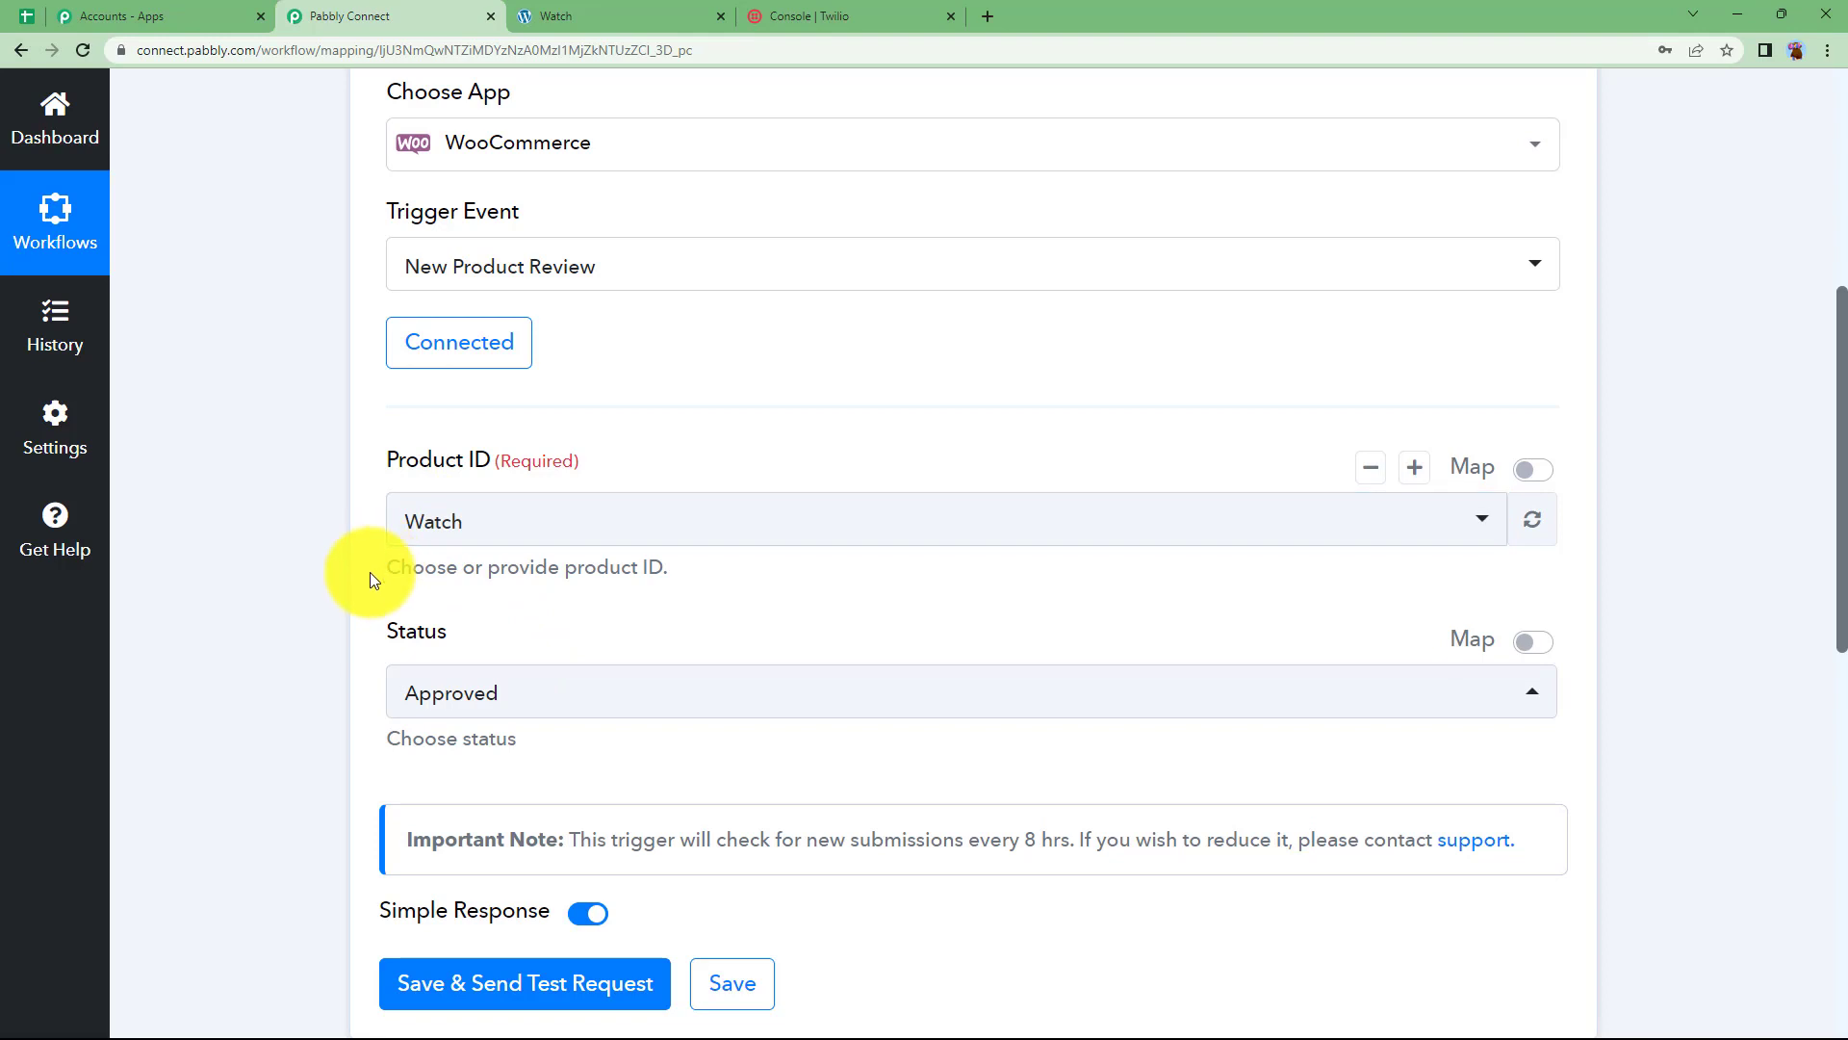
scroll(414, 674, "down", 3)
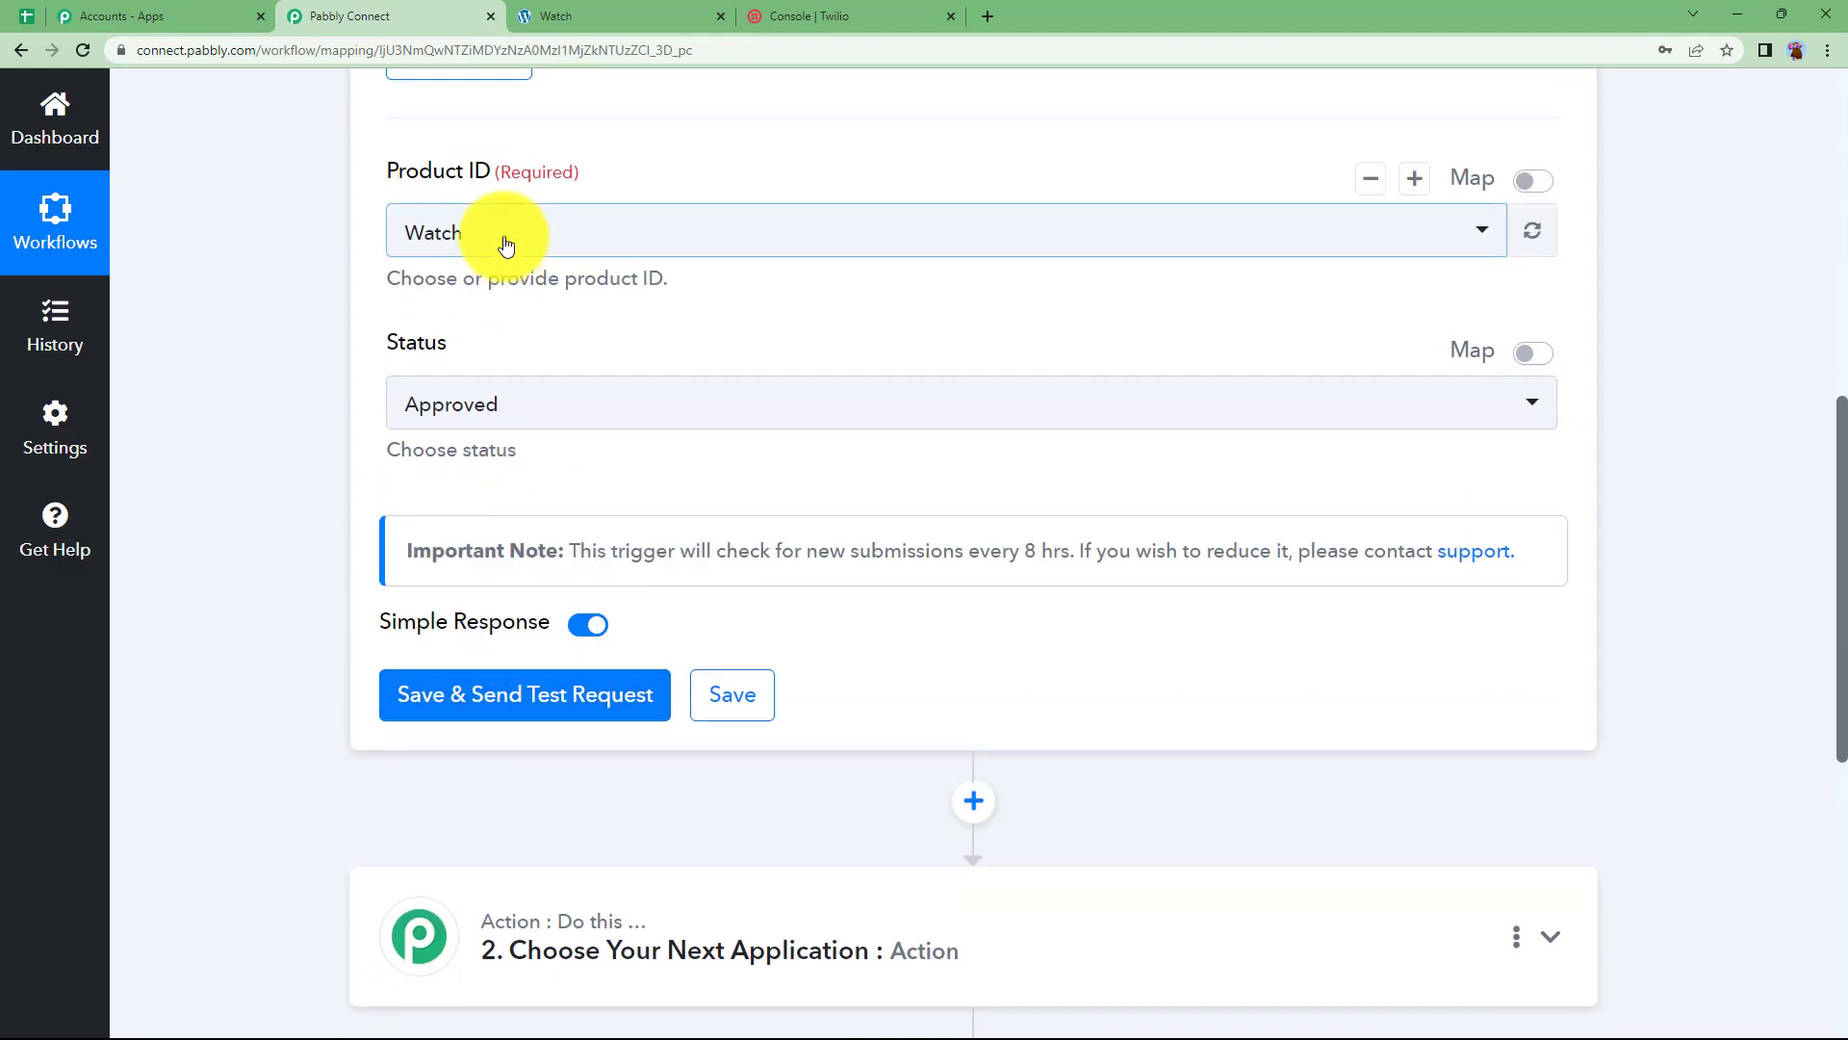
left_click(499, 711)
On the Watch store page, submit a three-star review reading "Good quality product. works for small occassions."
left_click(611, 15)
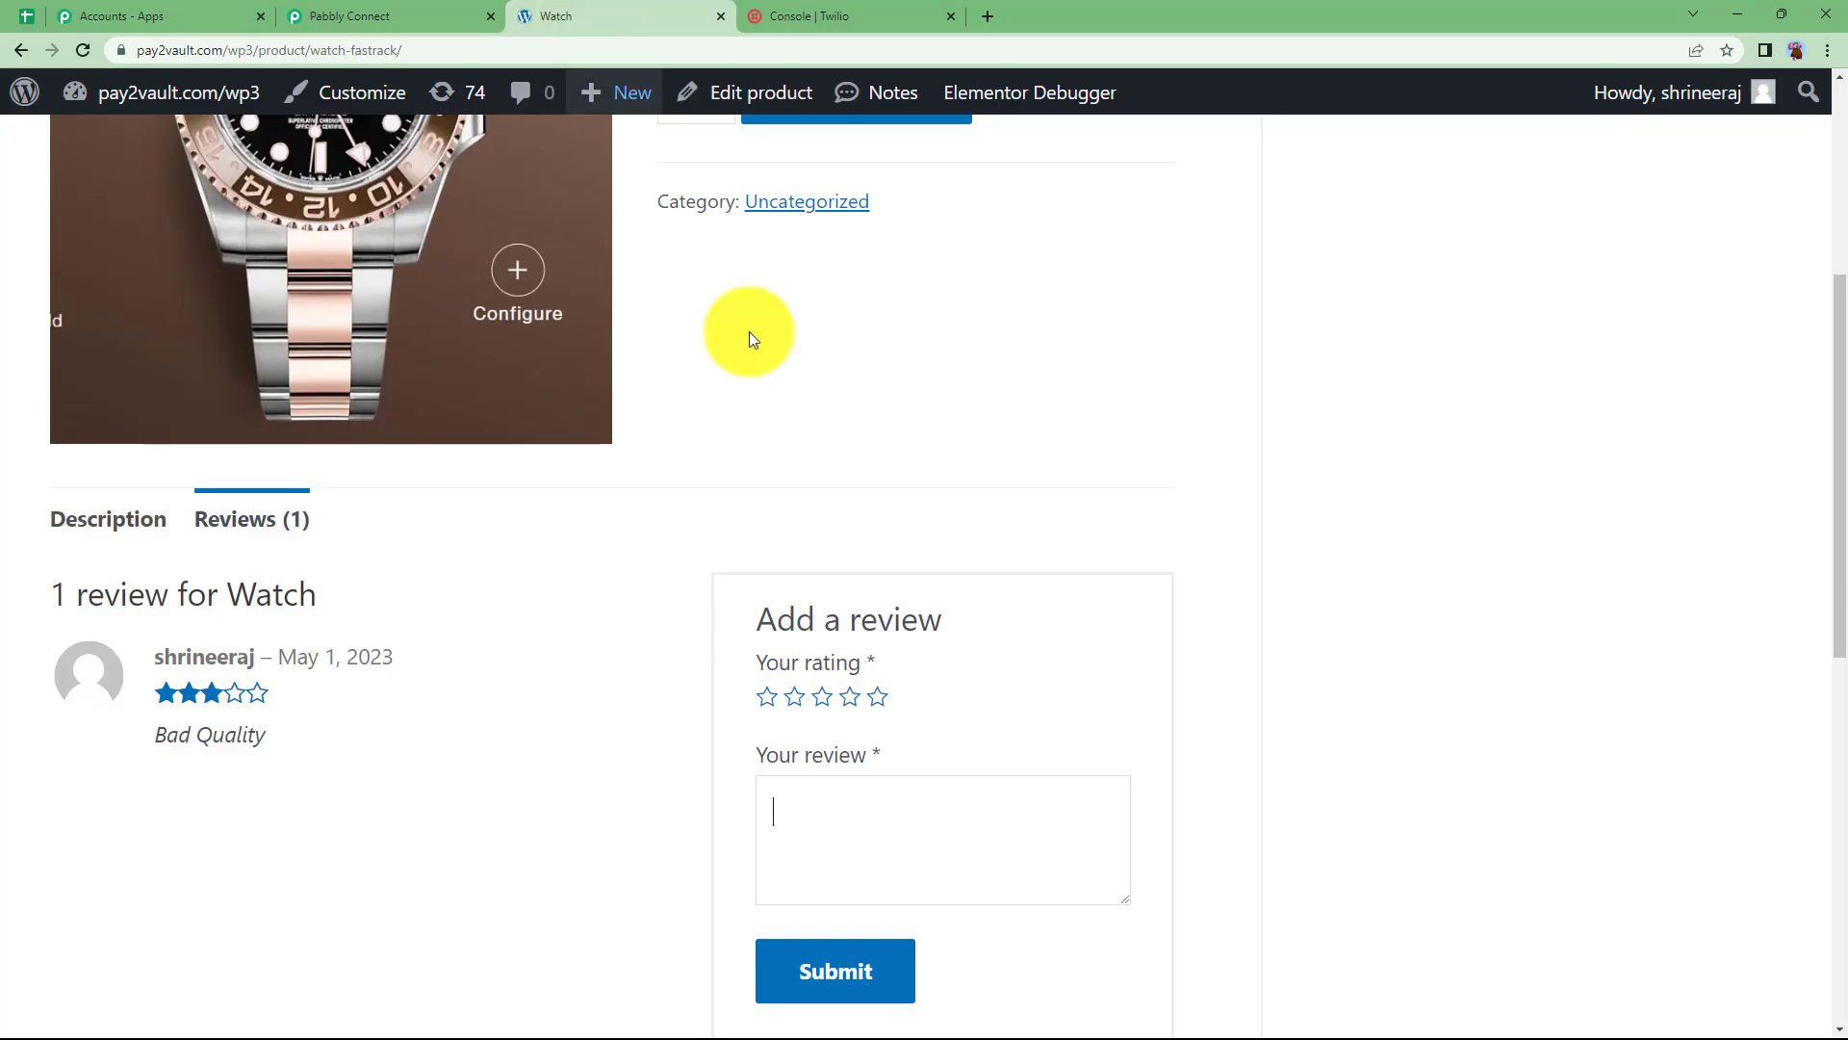
left_click(904, 818)
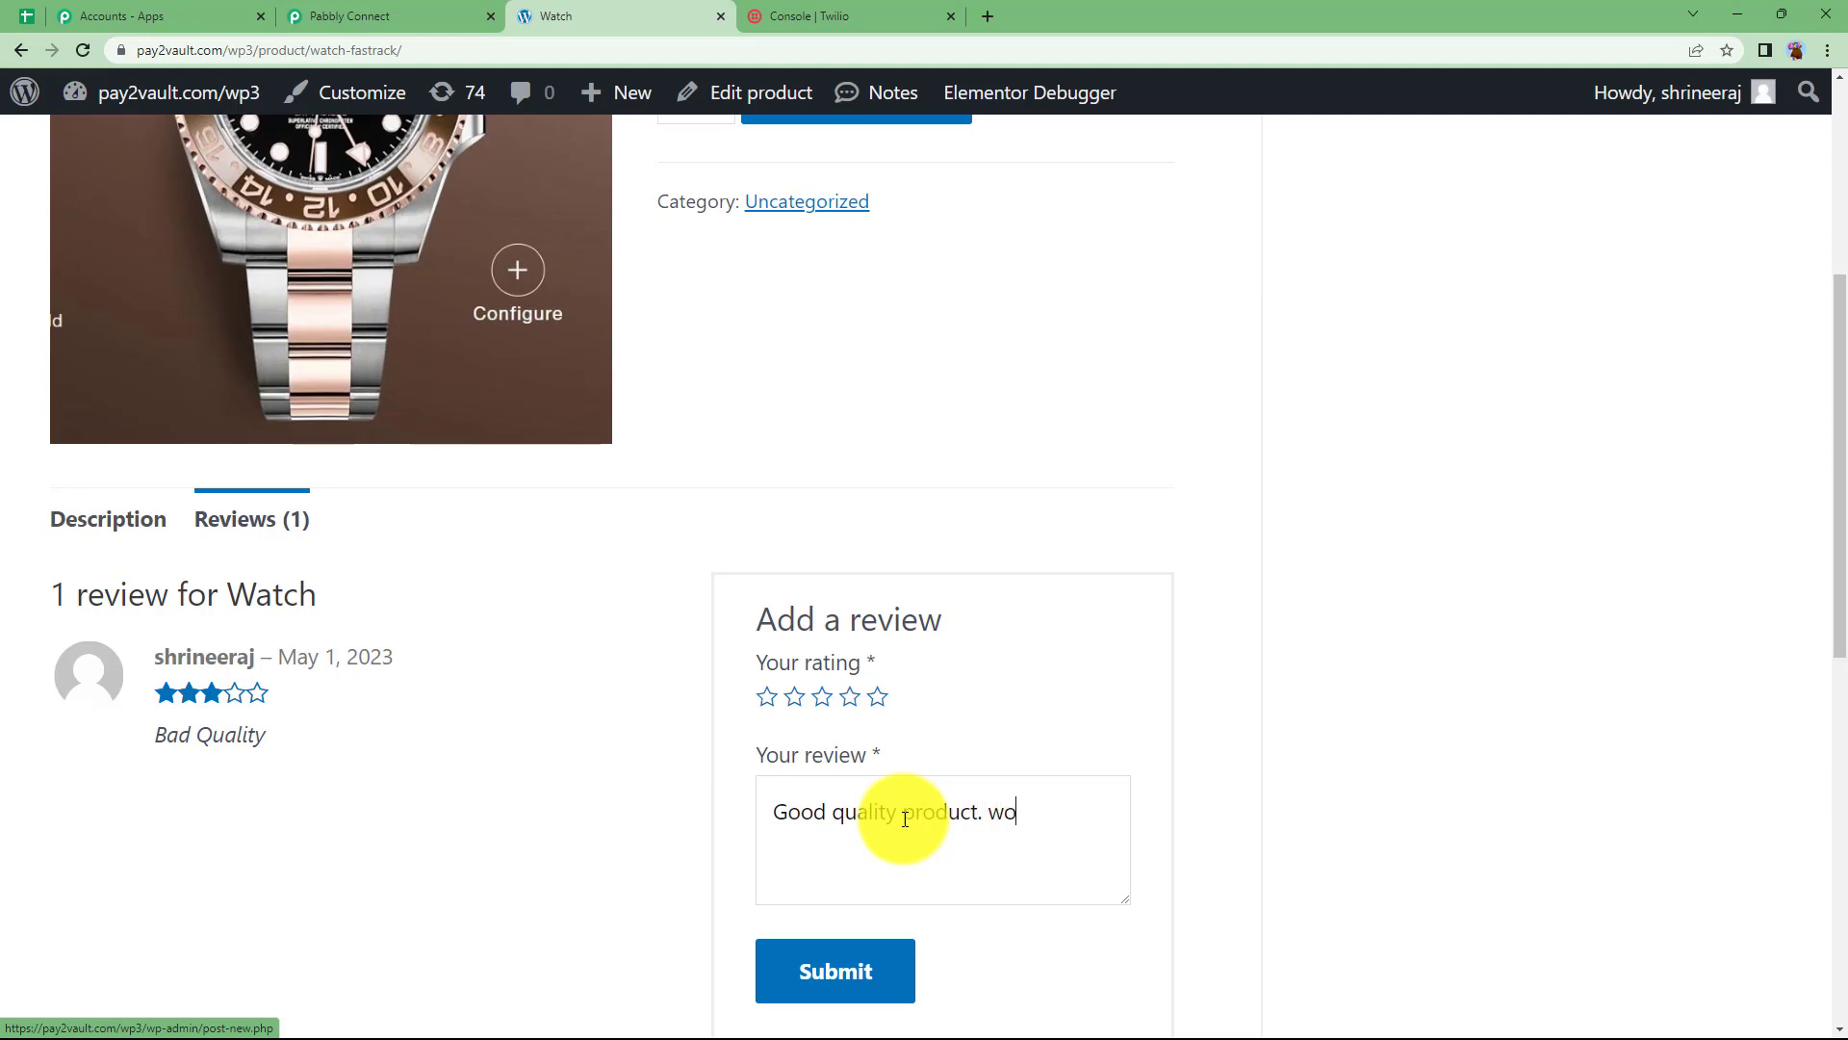
type("Good quality product. works for small occassions.")
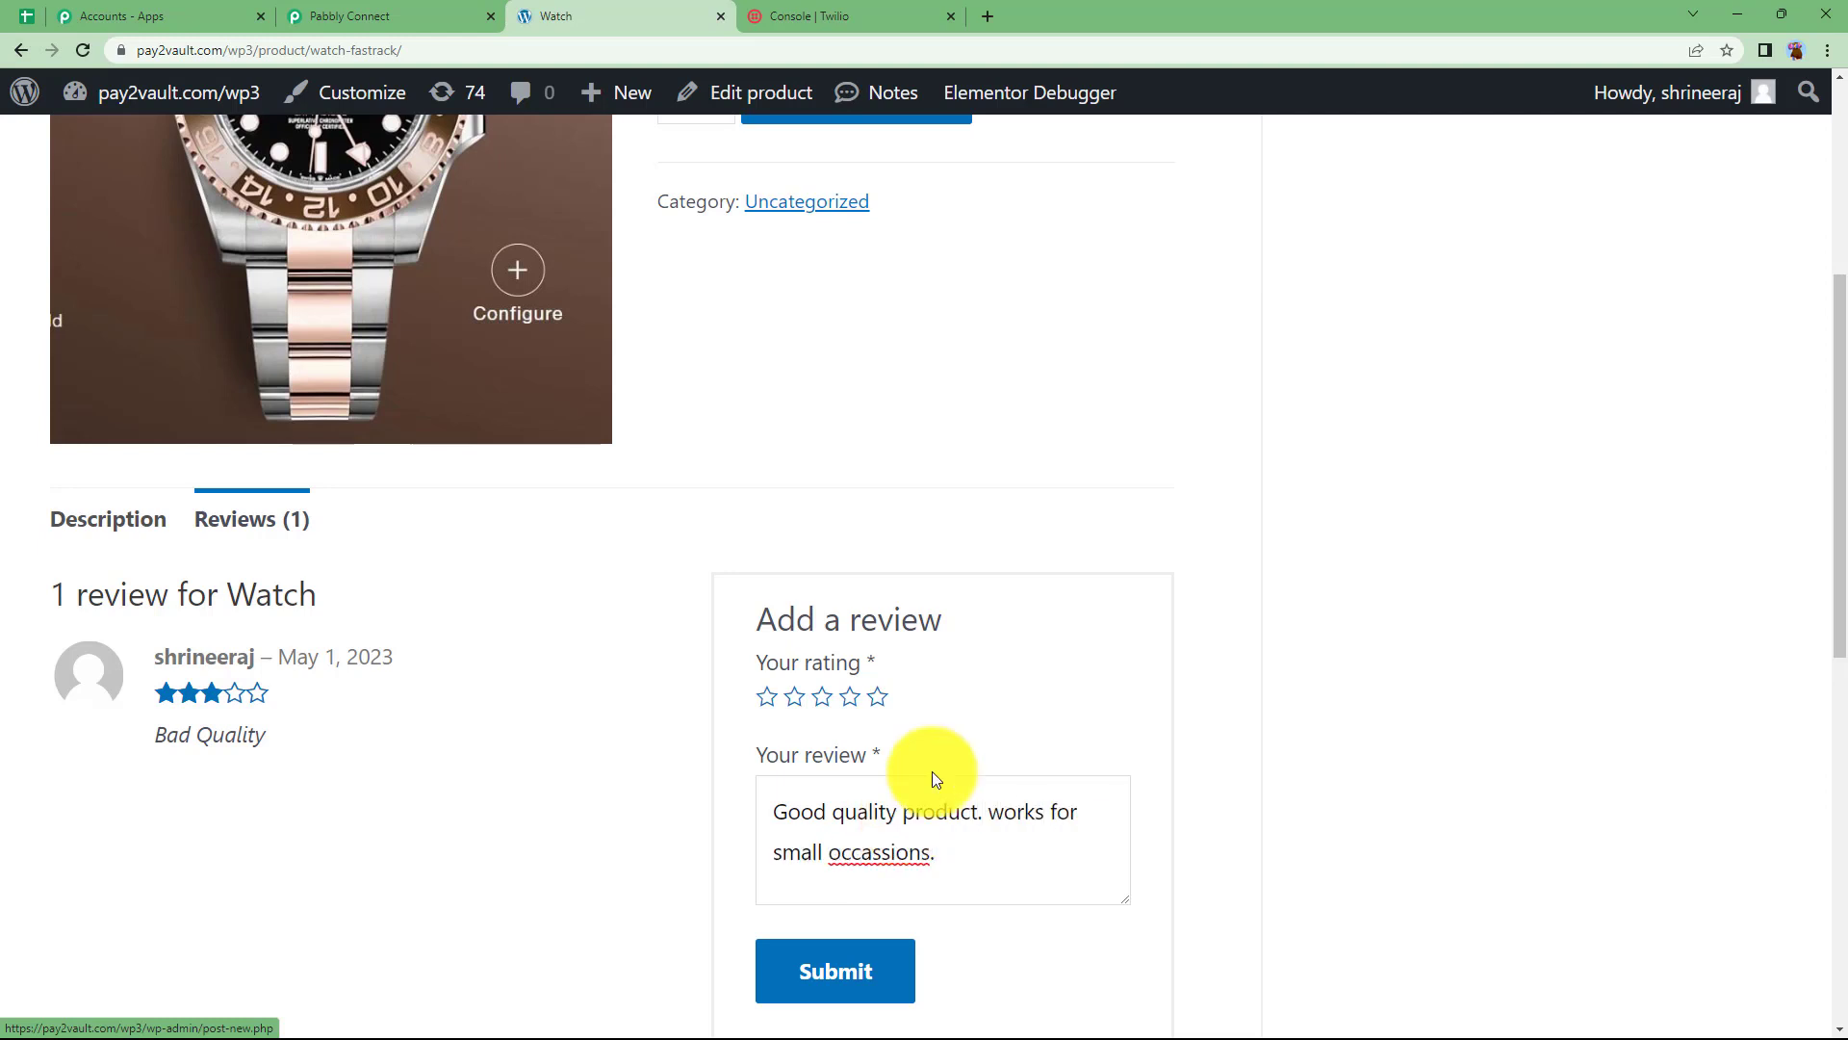
left_click(869, 967)
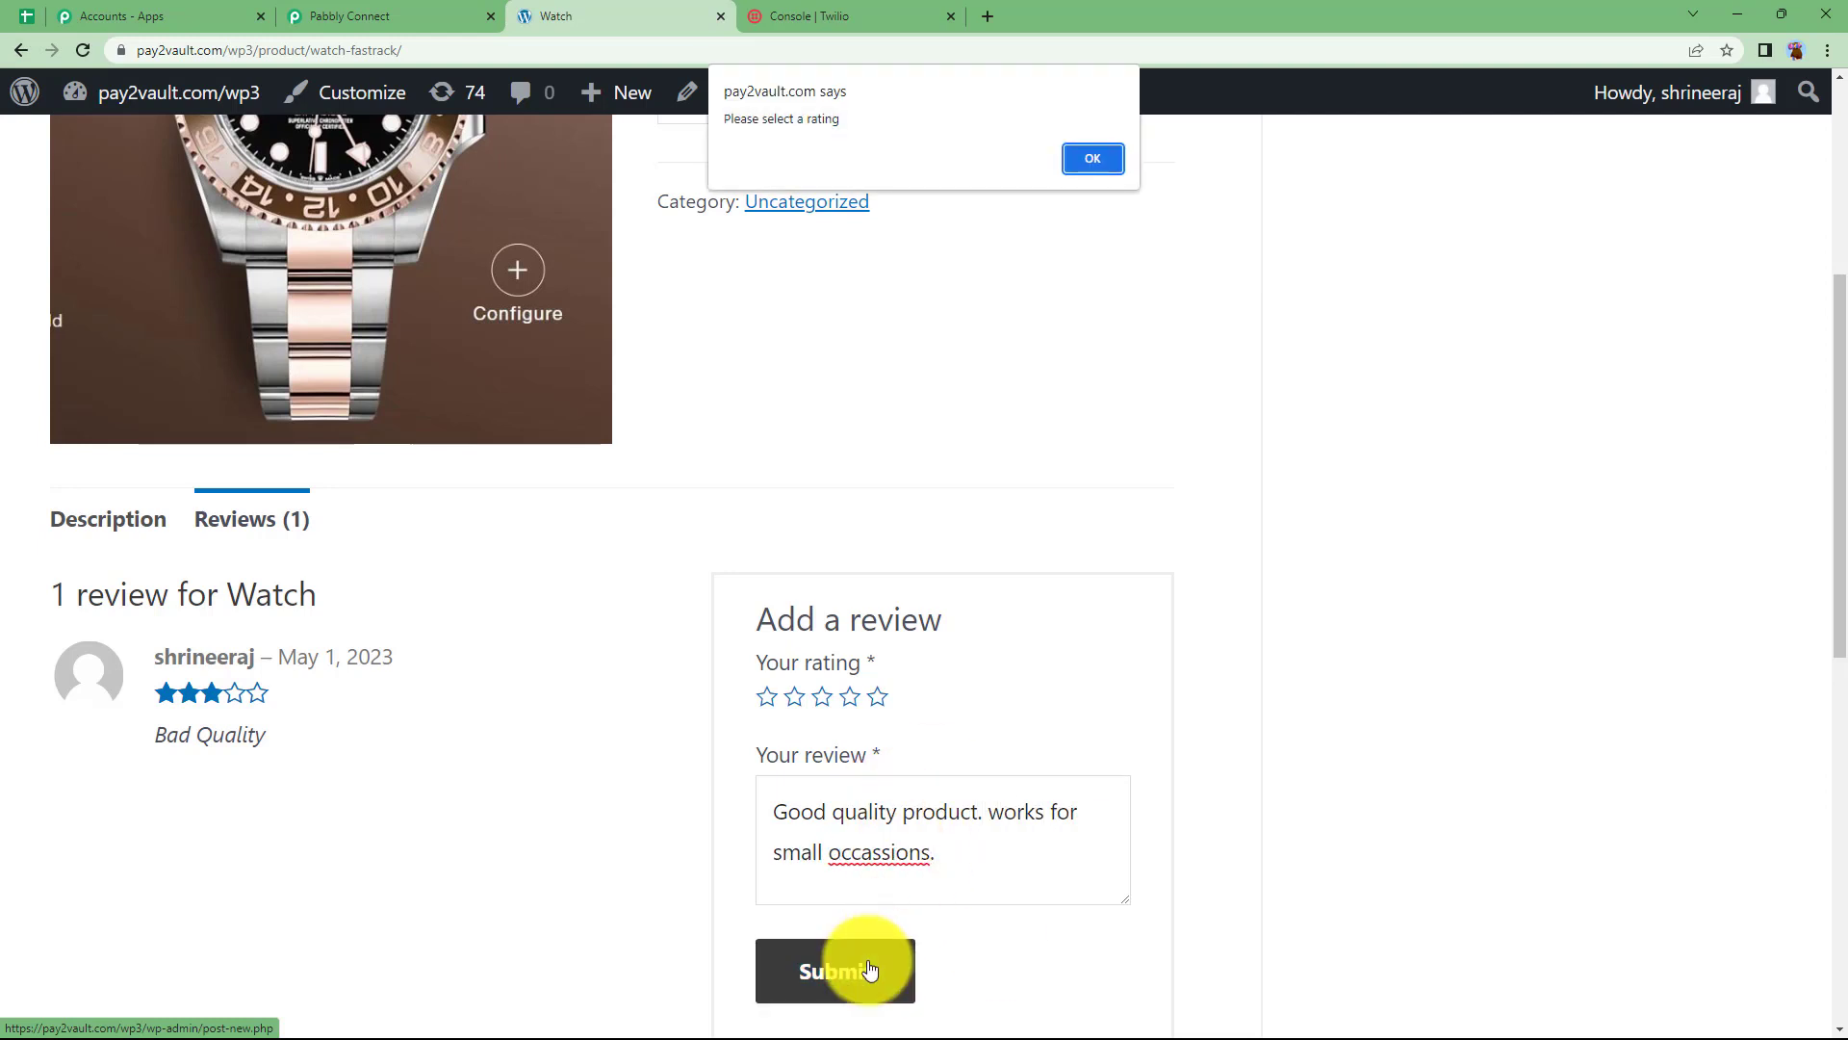
left_click(1093, 159)
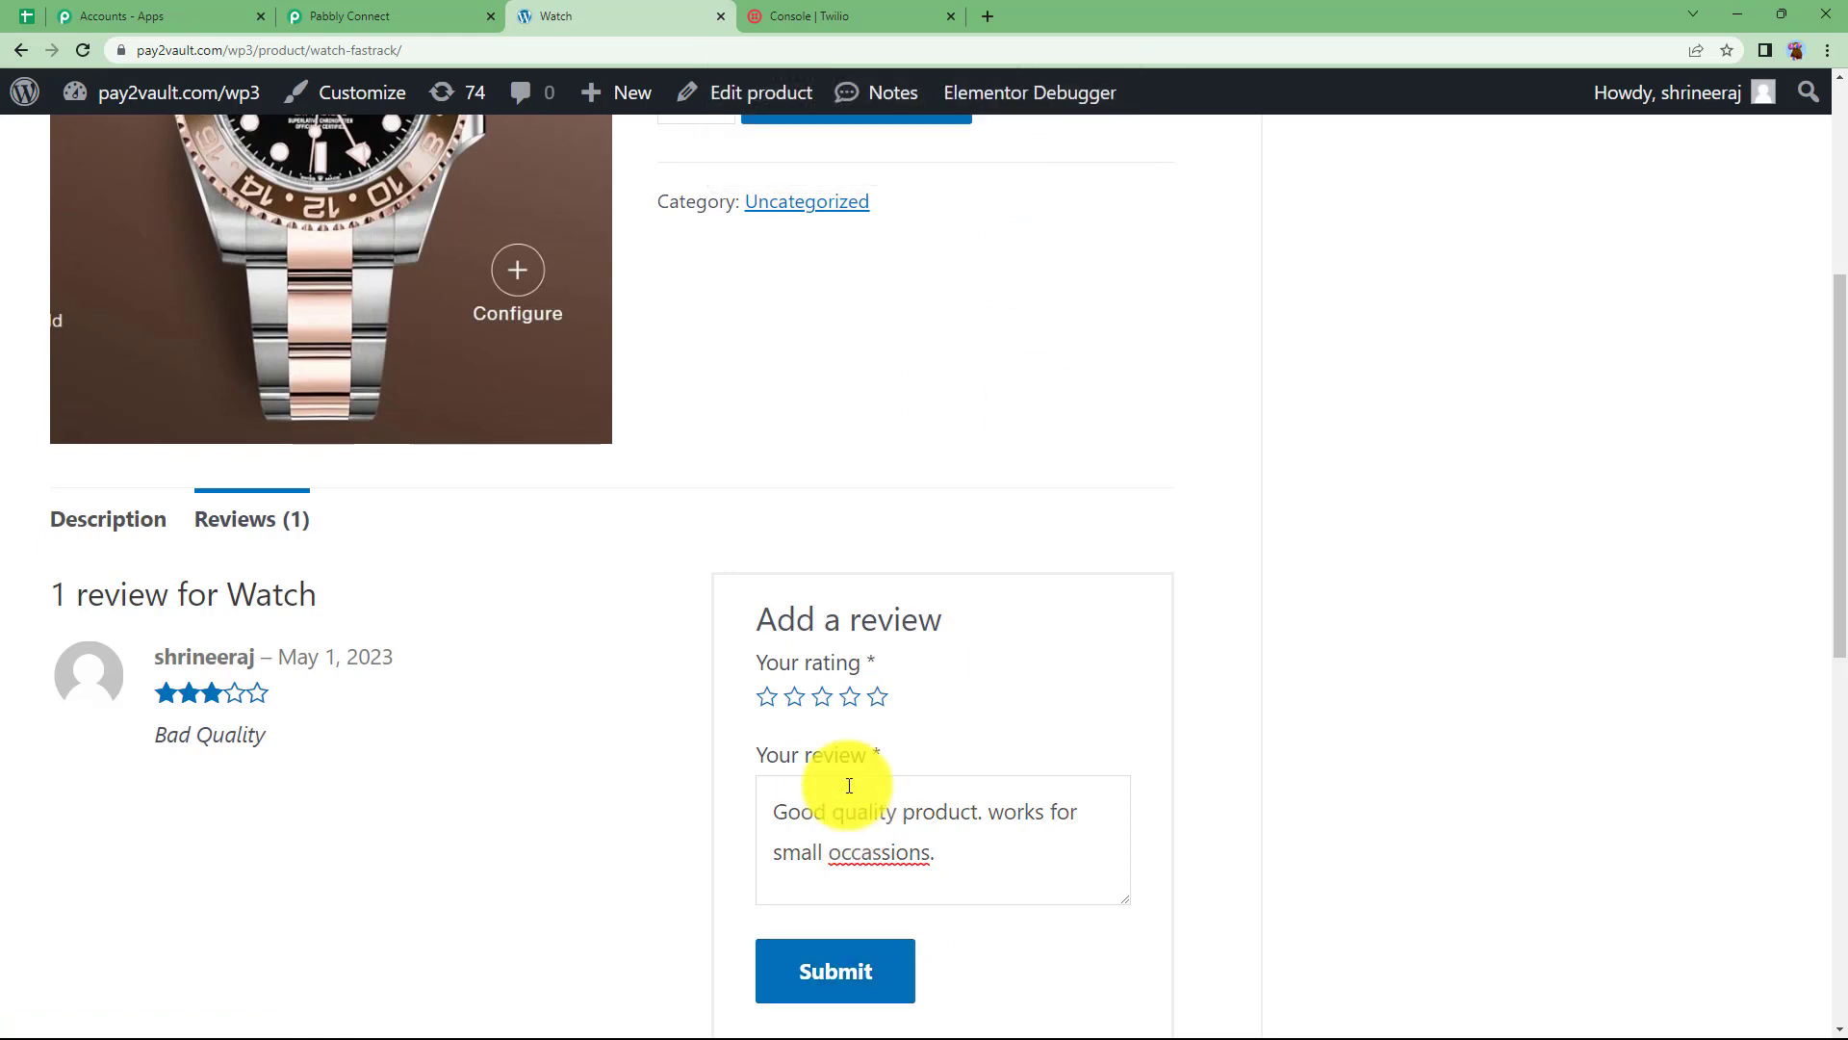
left_click(874, 700)
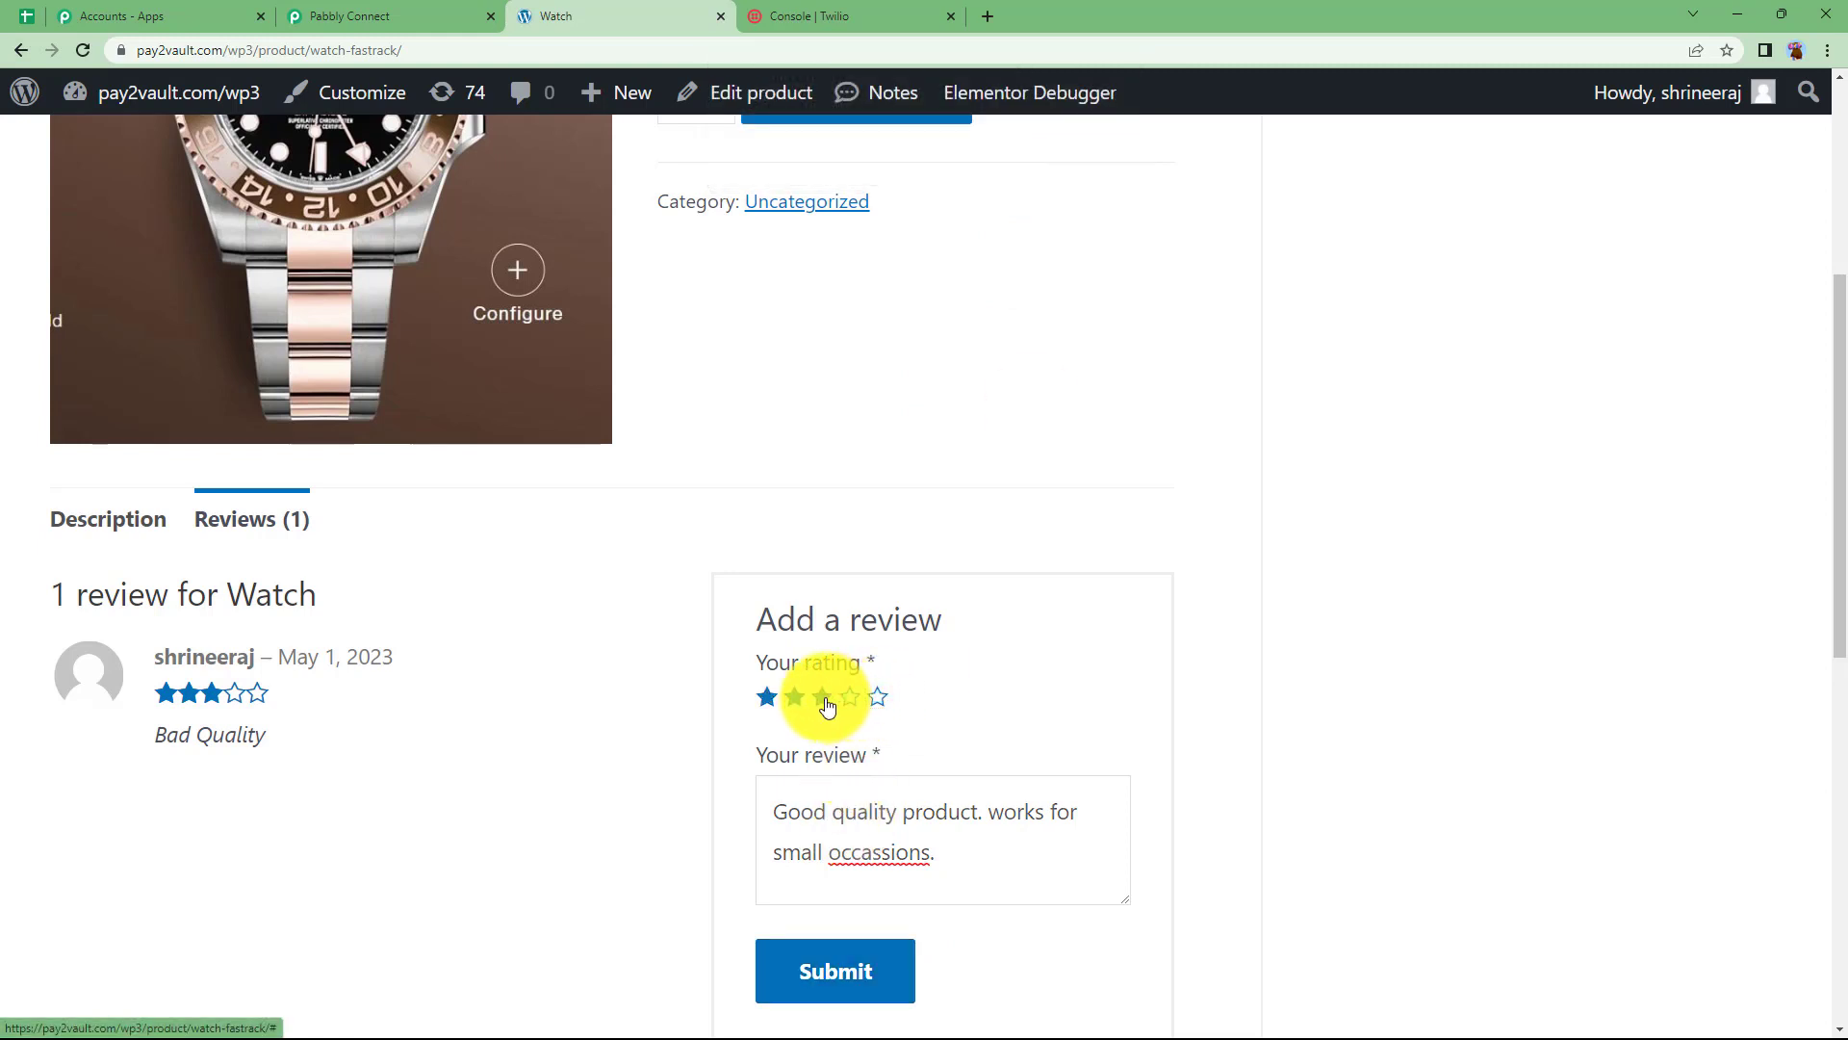
left_click(826, 706)
left_click(857, 970)
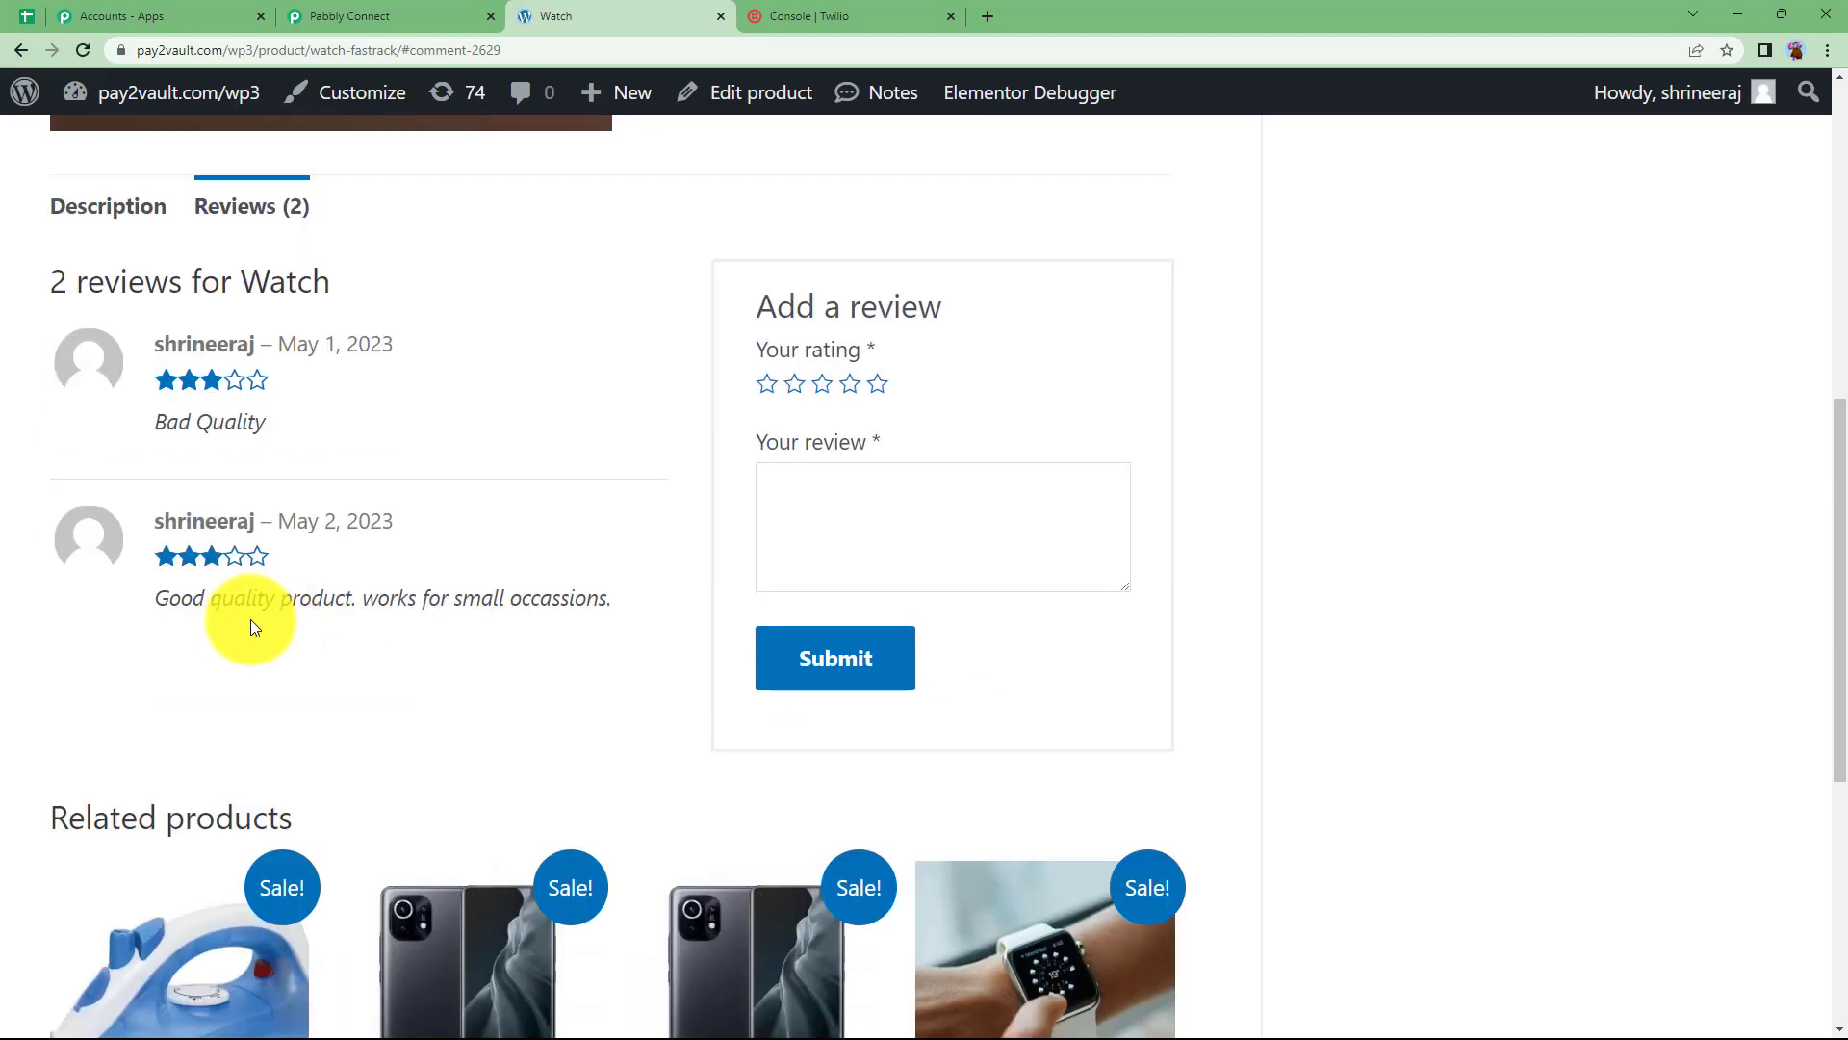
Back in Pabbly Connect, examine the trigger's response data, especially the reviewer and the HTML tags around the review text
left_click(334, 12)
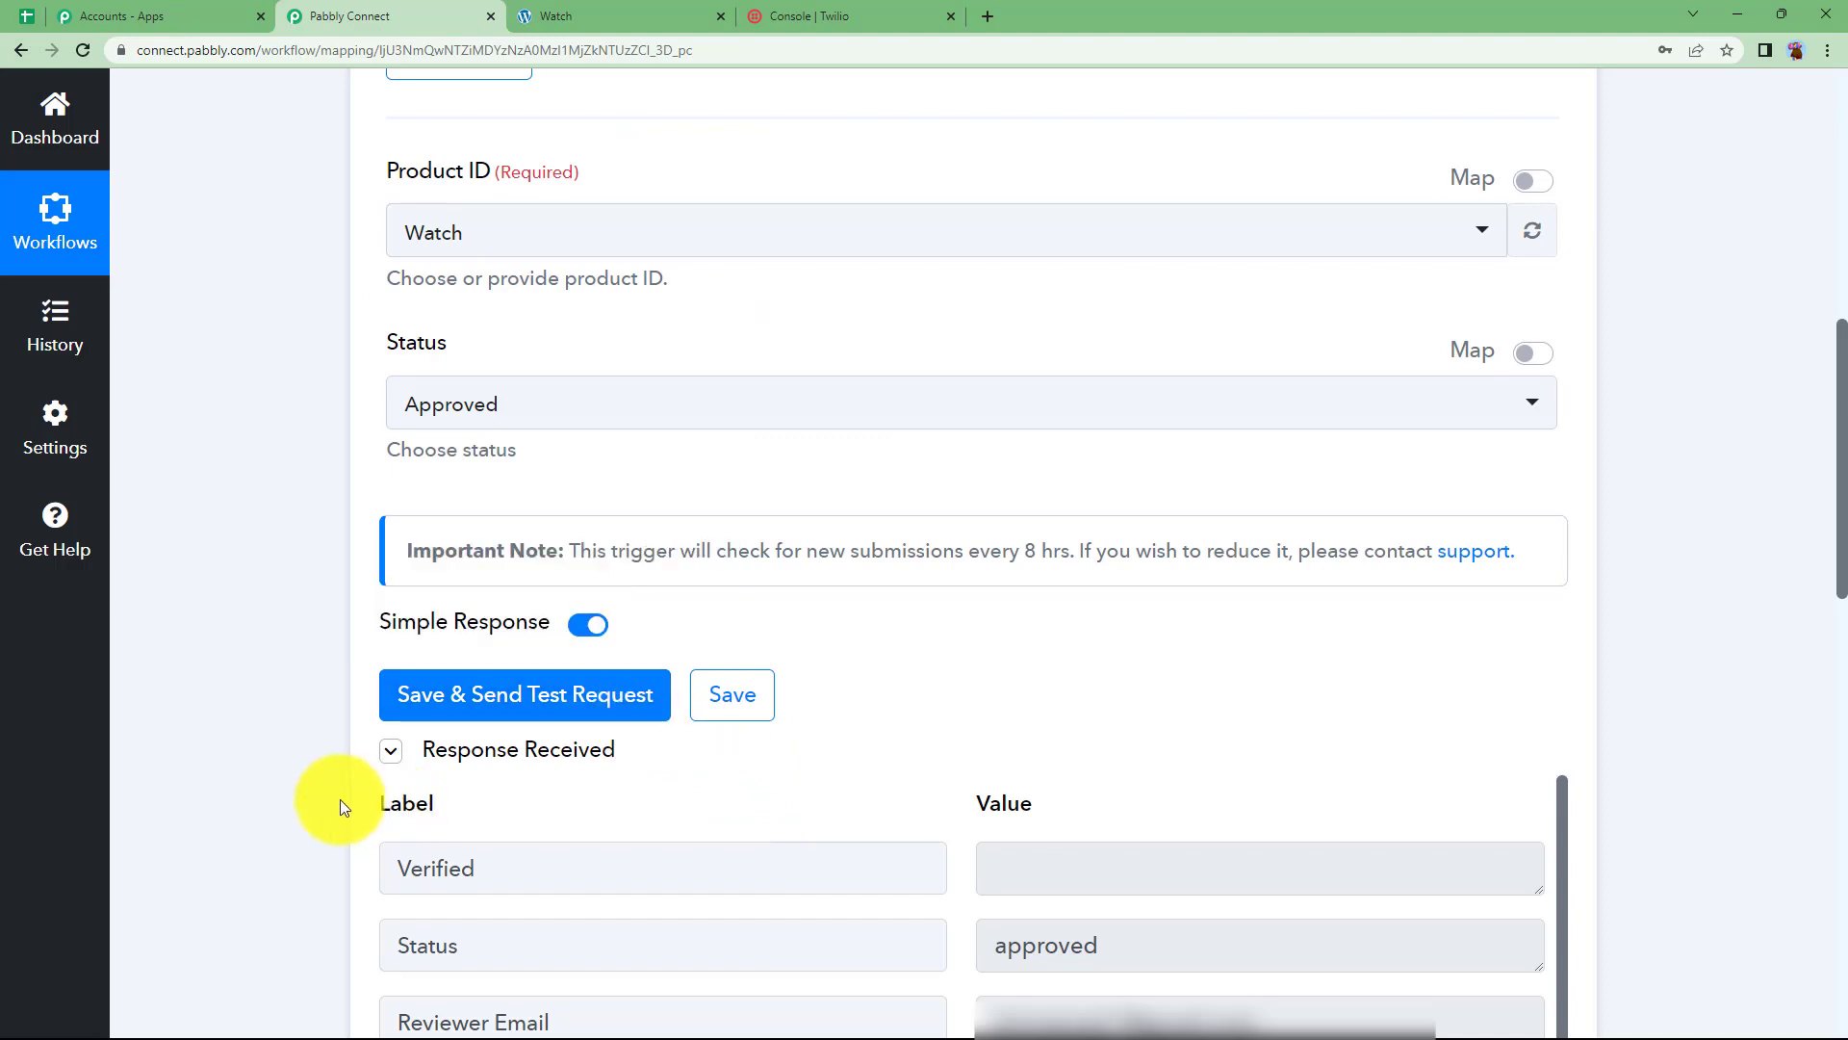
scroll(339, 794, "down", 7)
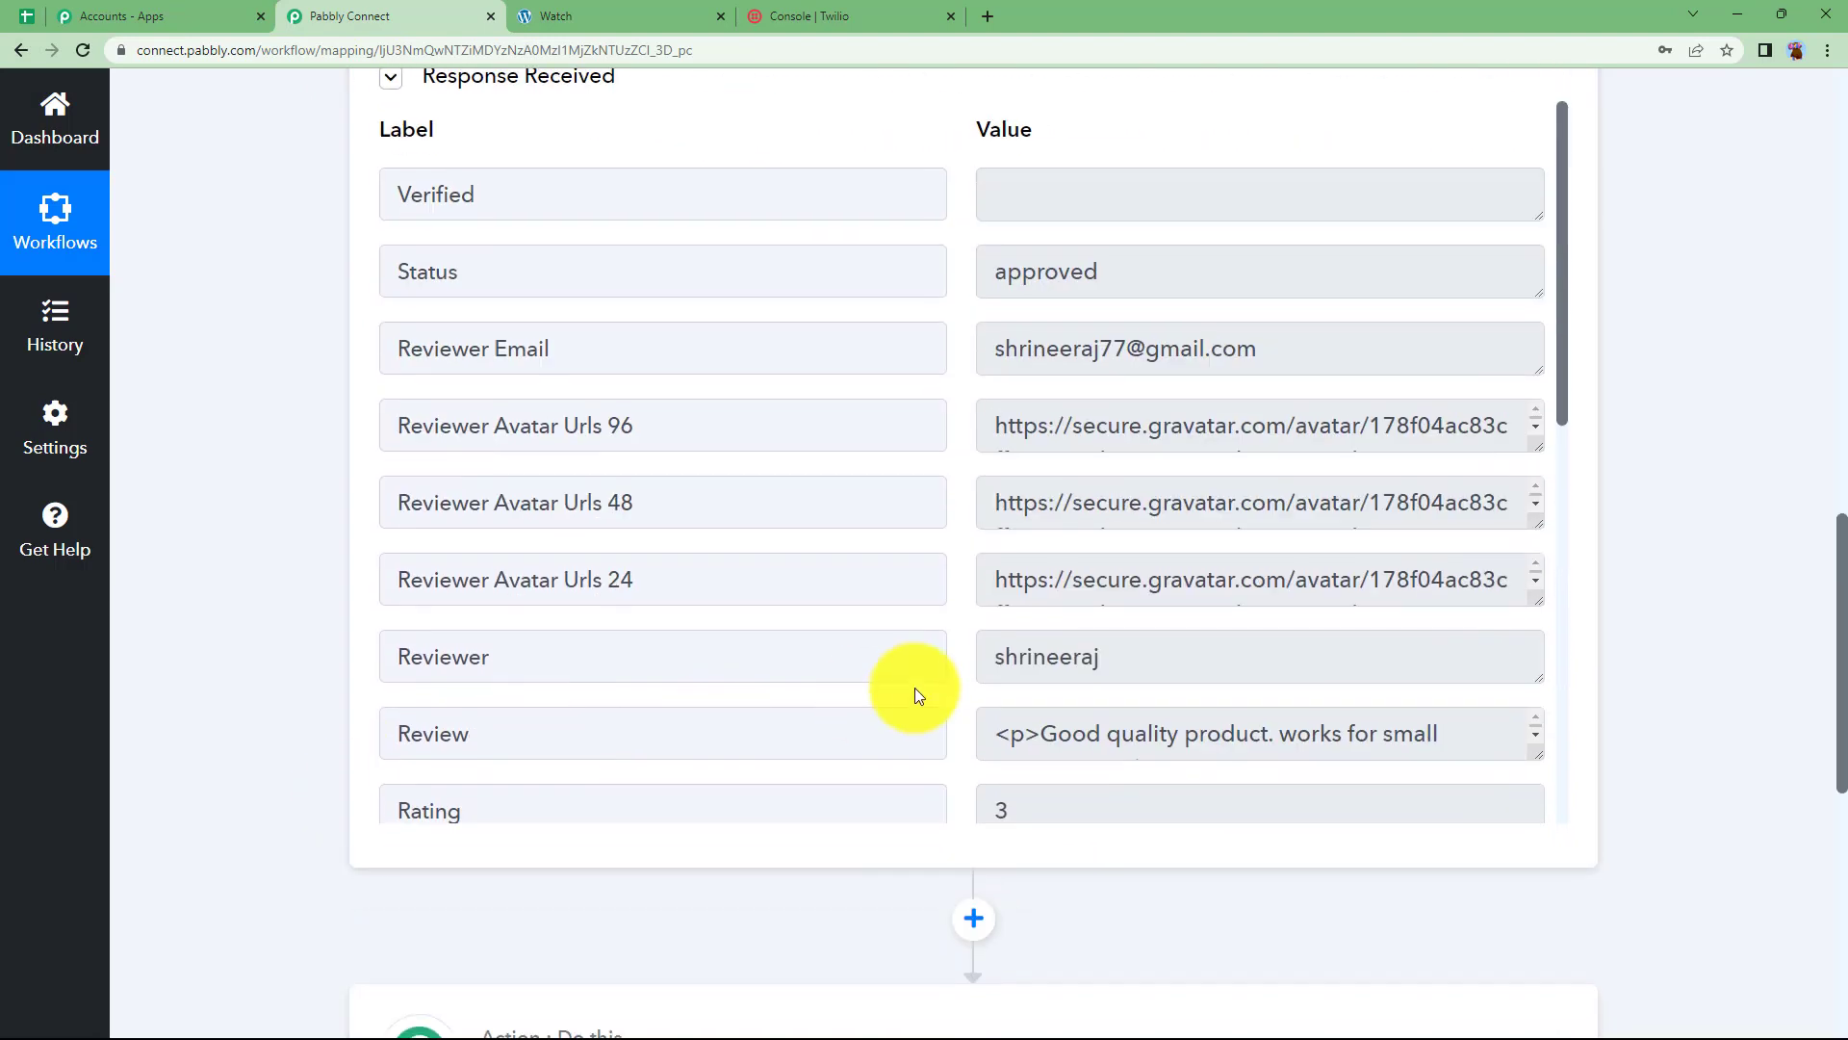
double_click(1177, 660)
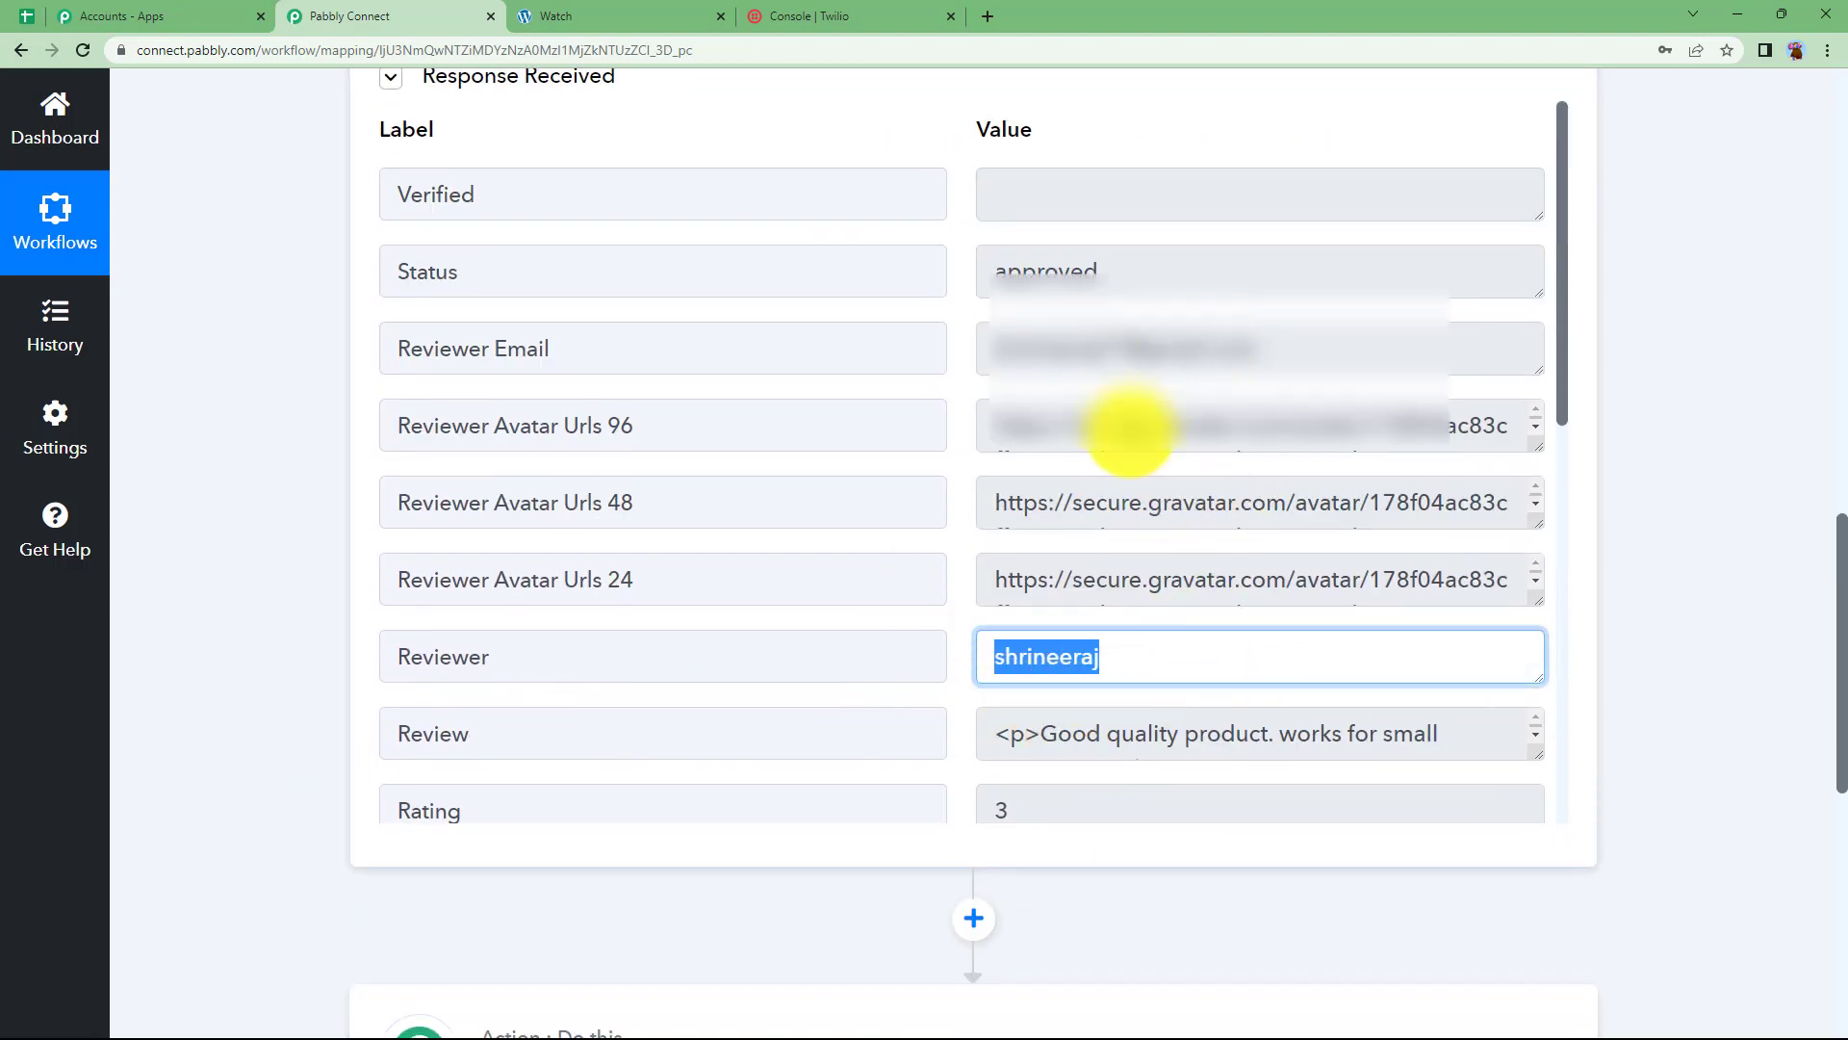
scroll(1128, 507, "down", 1)
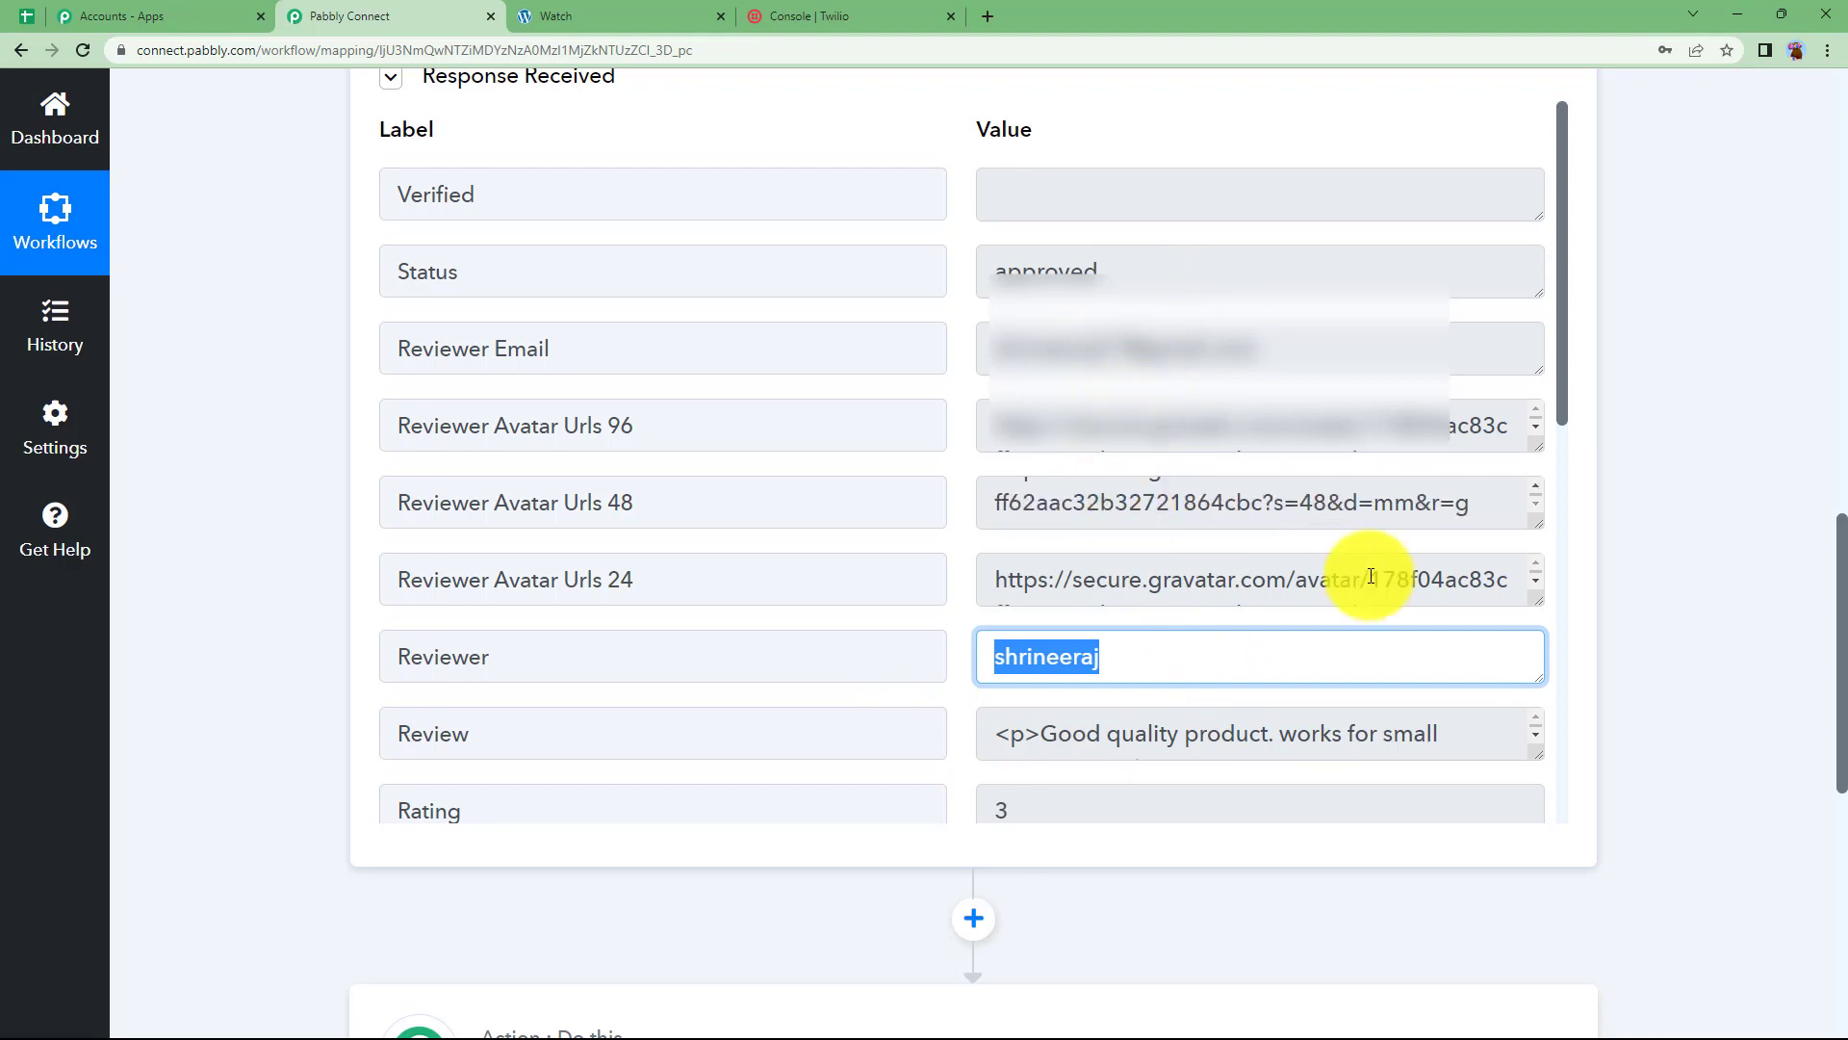
scroll(1514, 730, "down", 1)
left_click(1533, 757)
left_click_drag(1533, 757, 1539, 830)
left_click_drag(1252, 783, 951, 735)
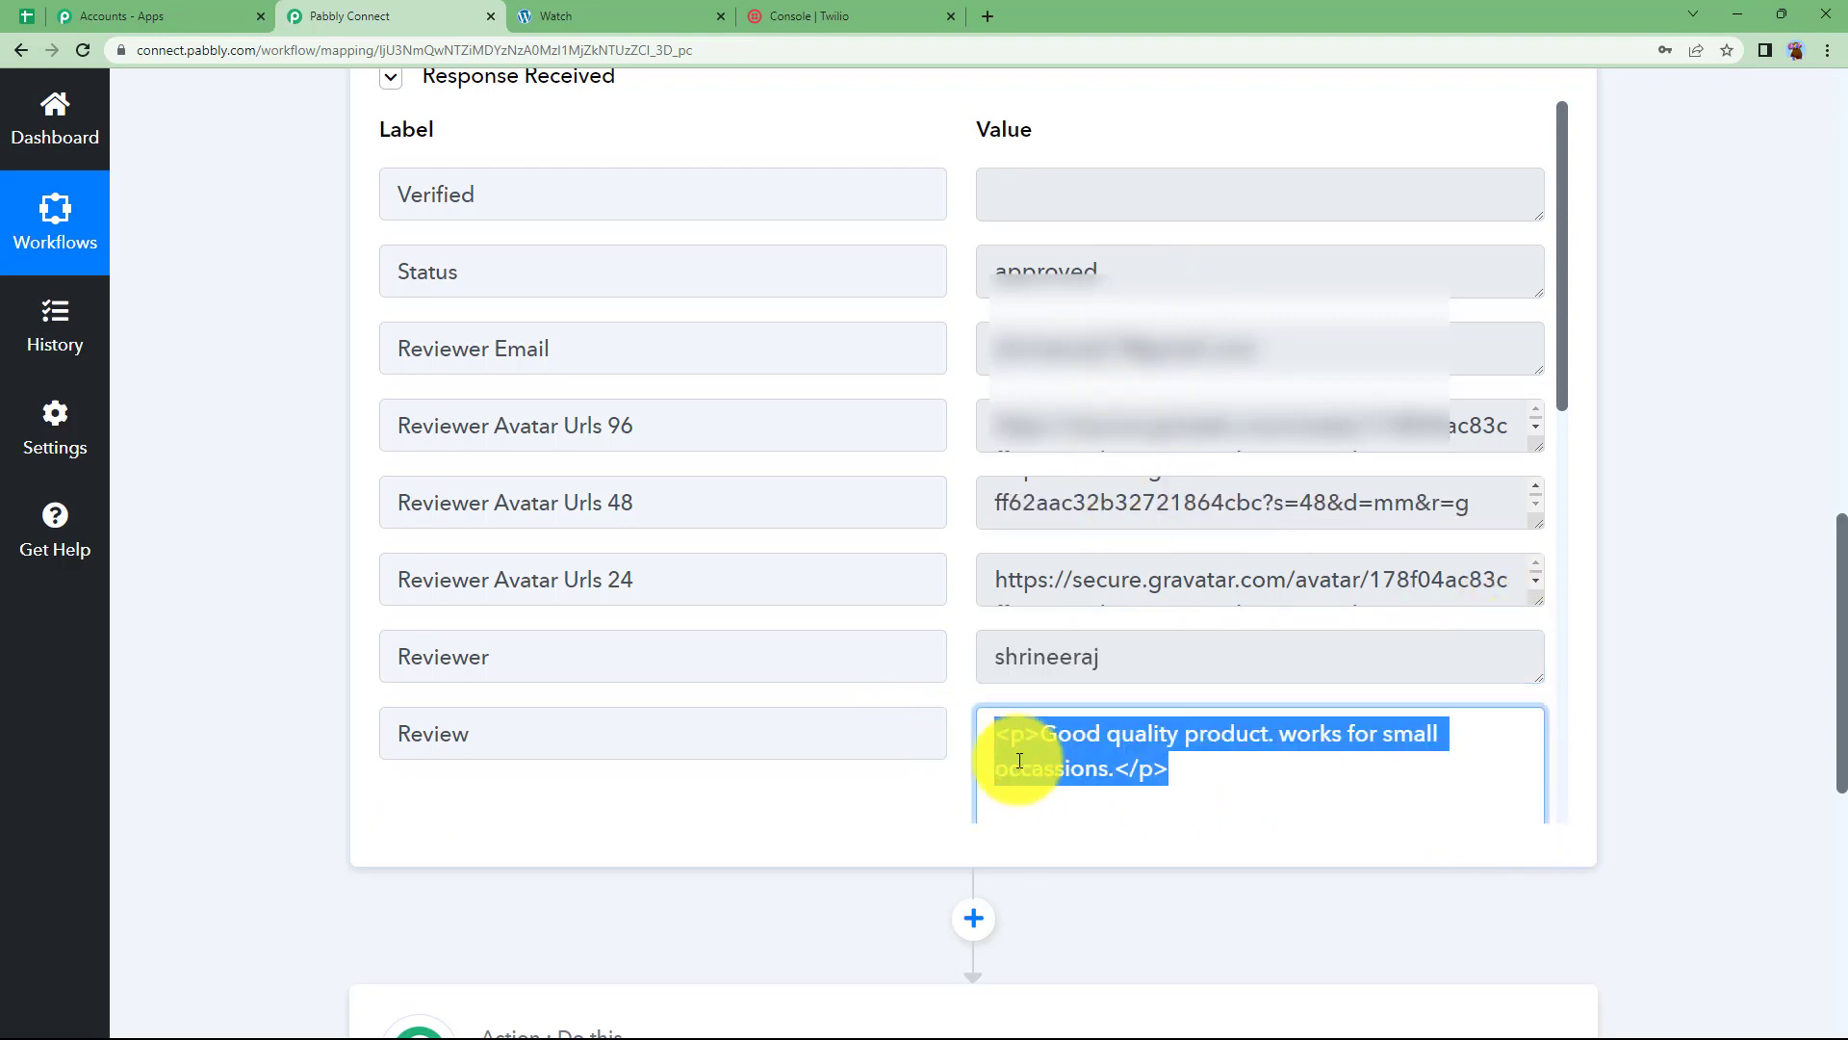
left_click(1052, 754)
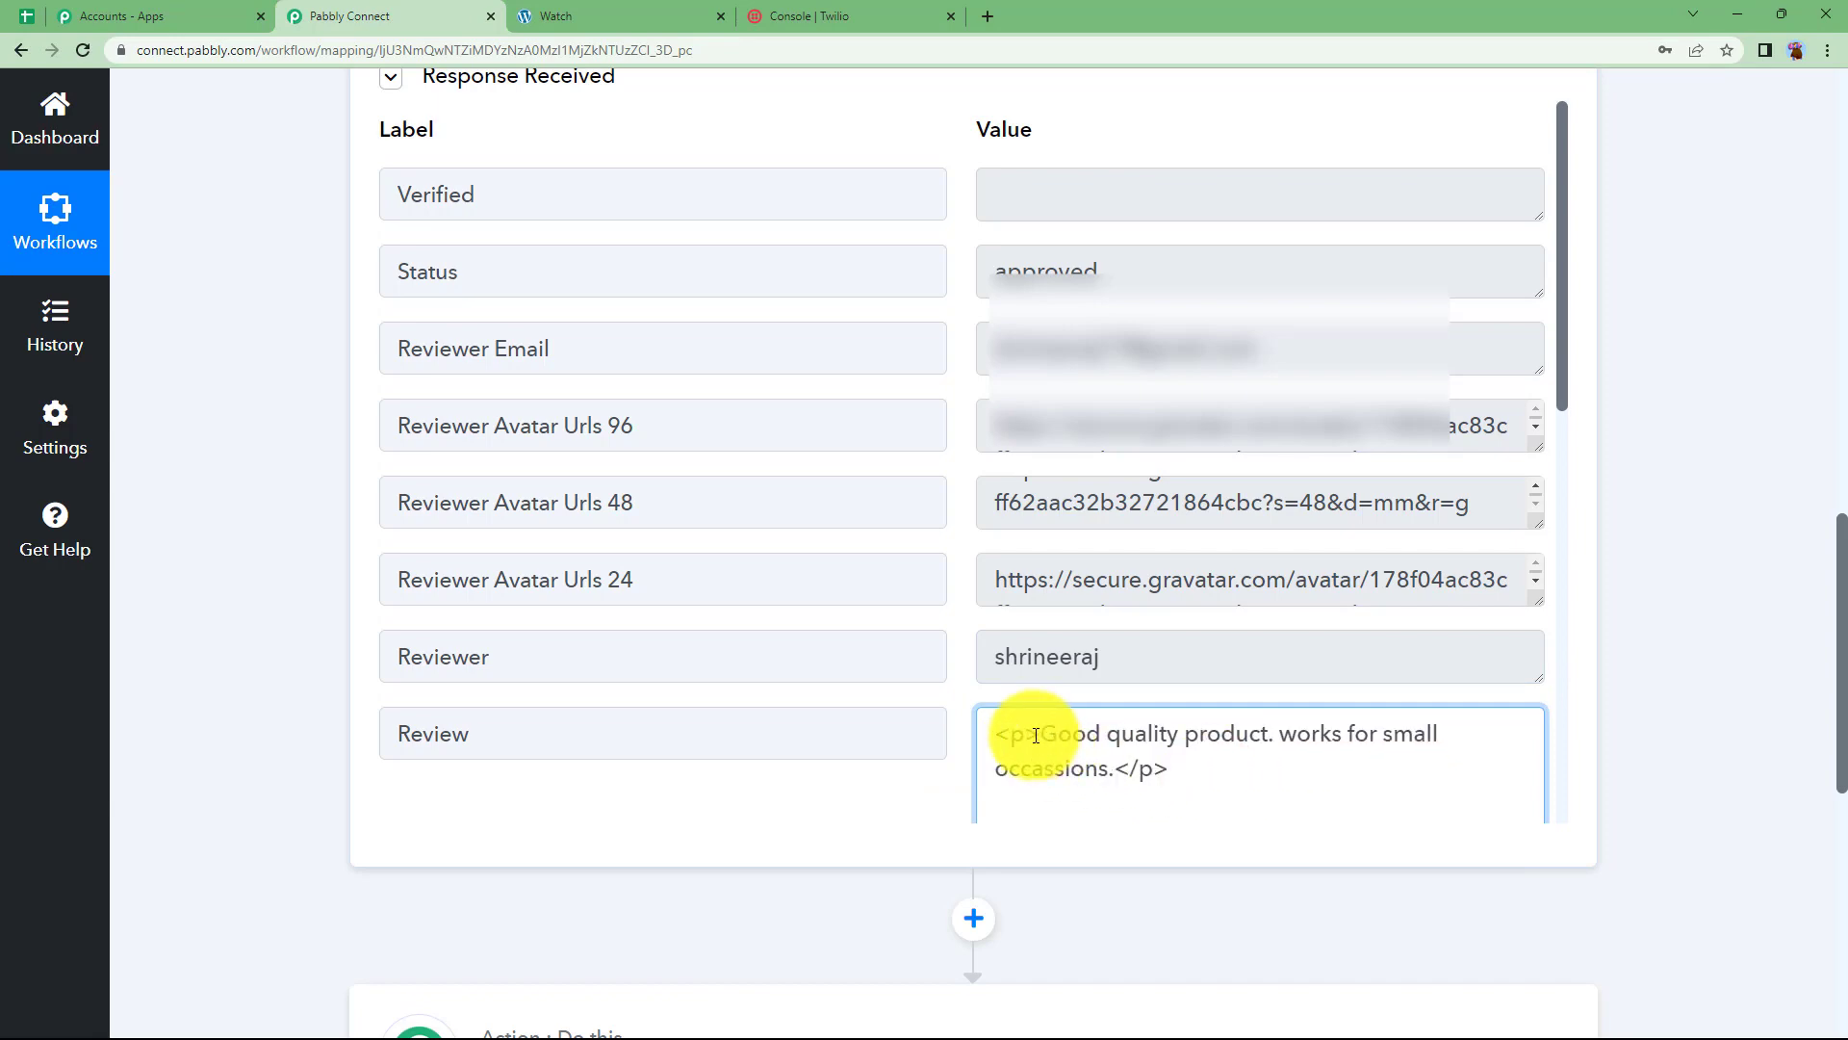
left_click_drag(1038, 736, 995, 736)
left_click_drag(1209, 767, 1114, 769)
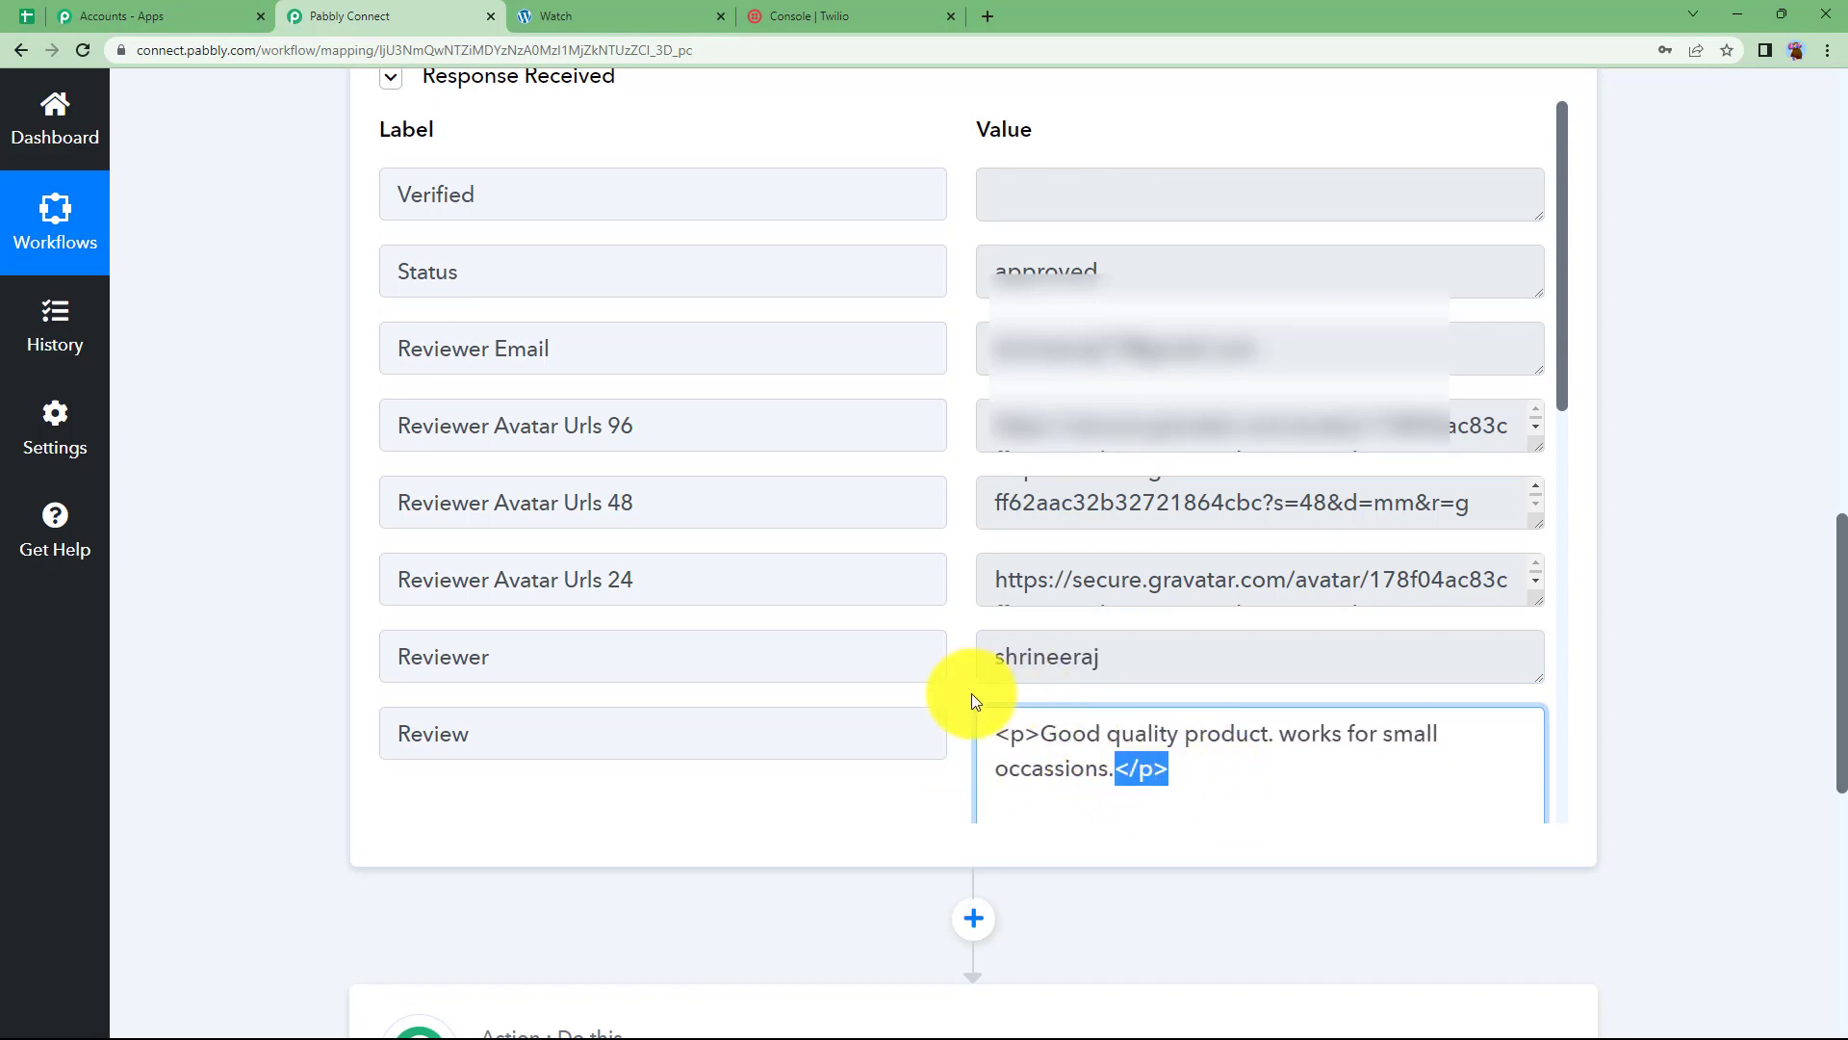
scroll(838, 652, "down", 9)
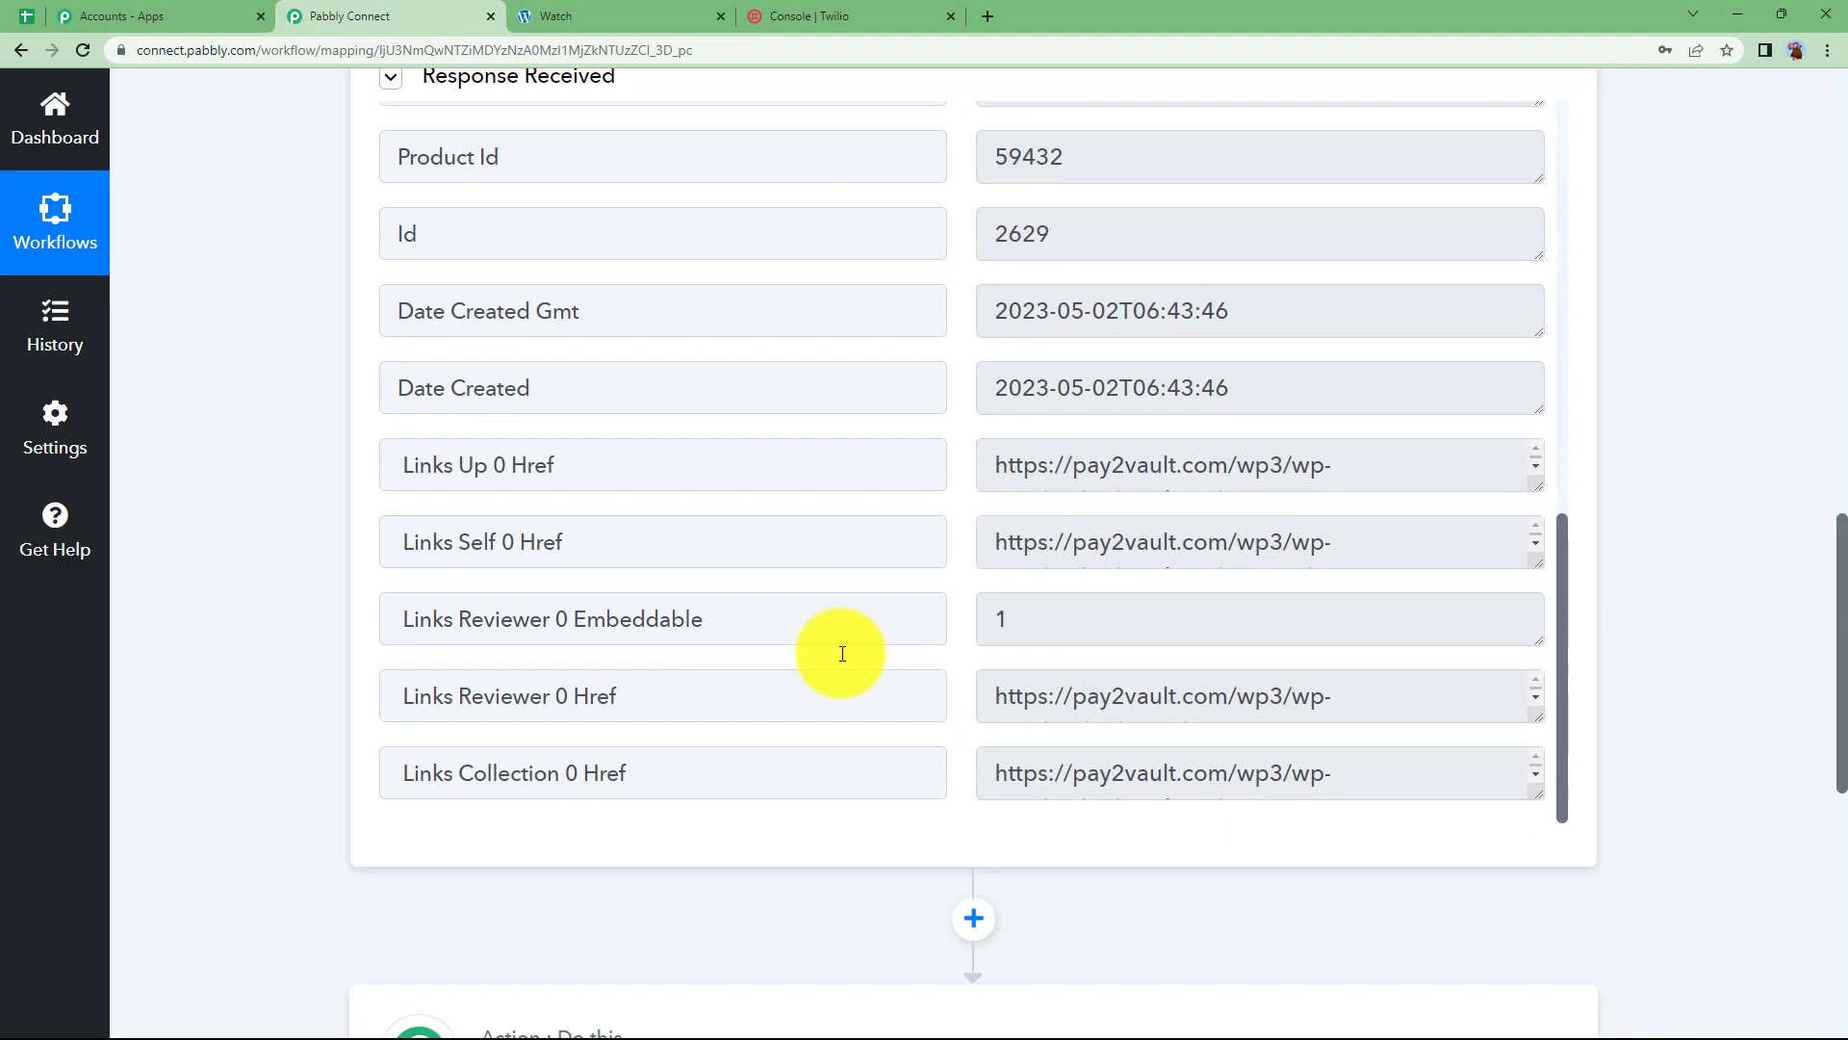
Collapse the WooCommerce trigger and choose Text Formatter by Pabbly as the app for the second workflow step
scroll(338, 638, "up", 10)
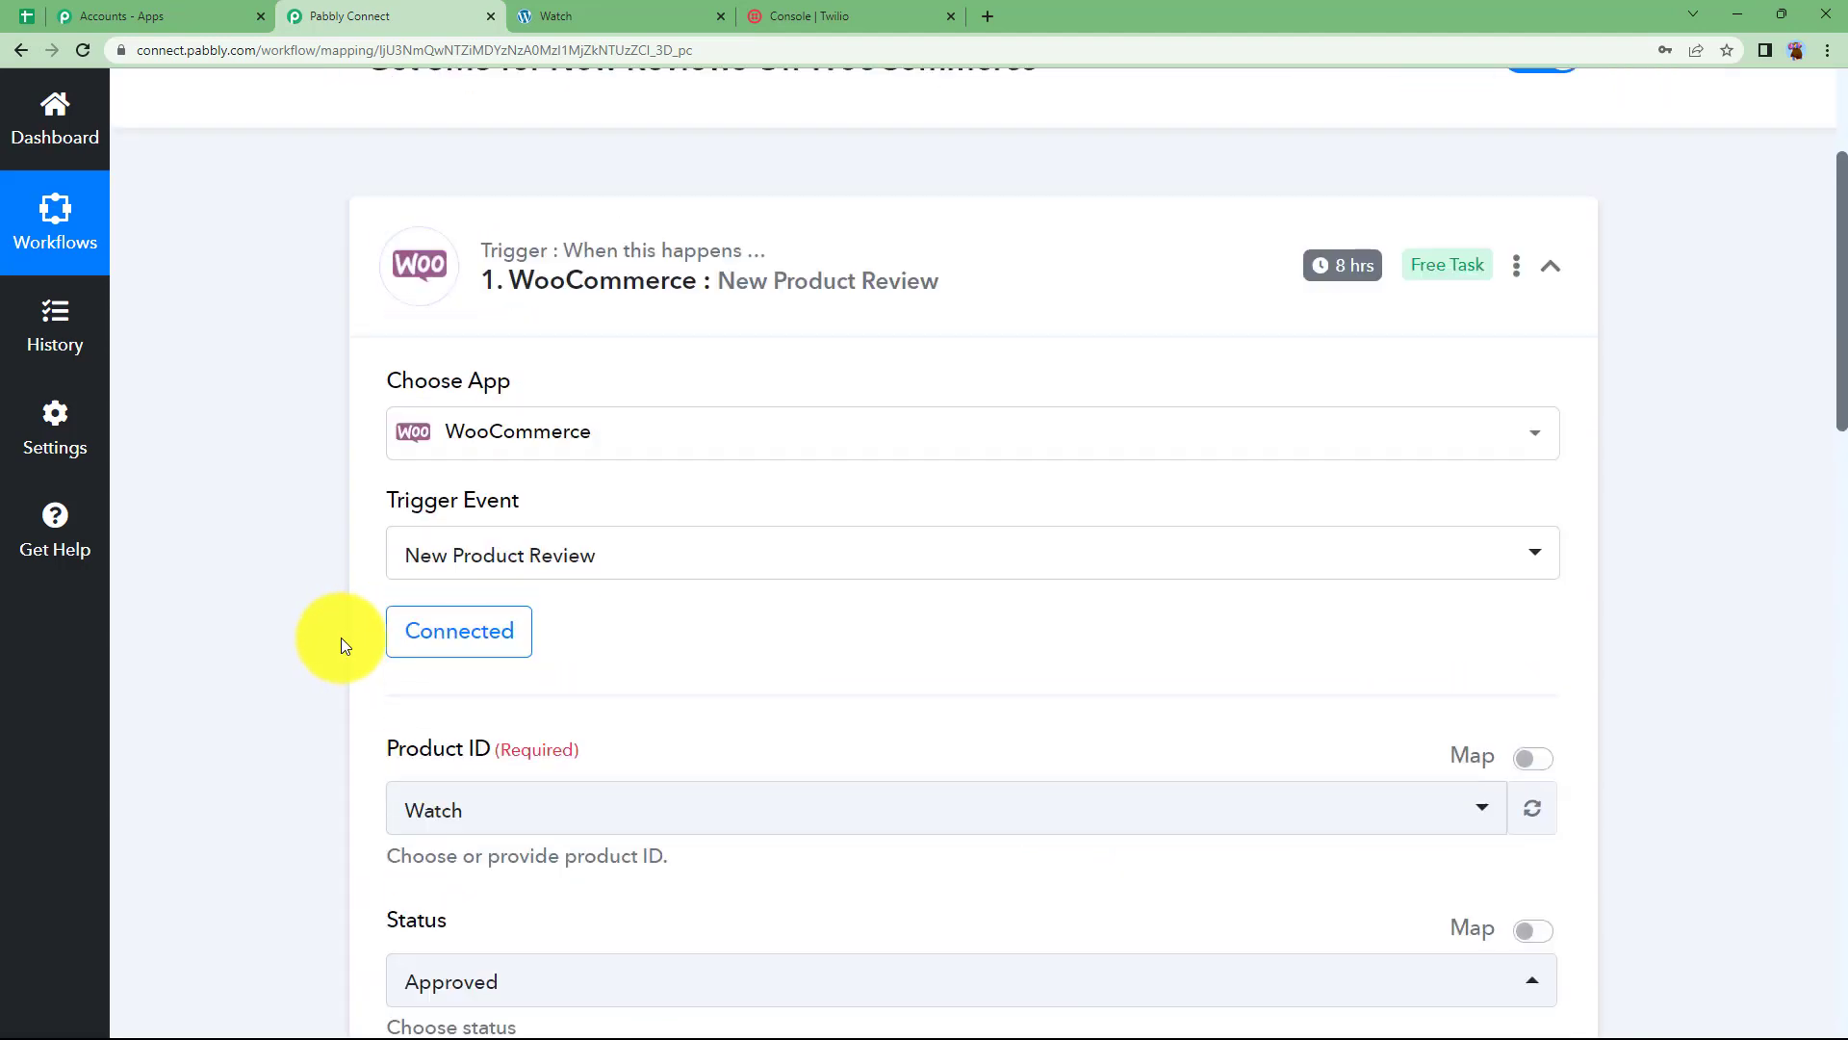
scroll(341, 639, "up", 3)
left_click(578, 536)
scroll(643, 663, "down", 3)
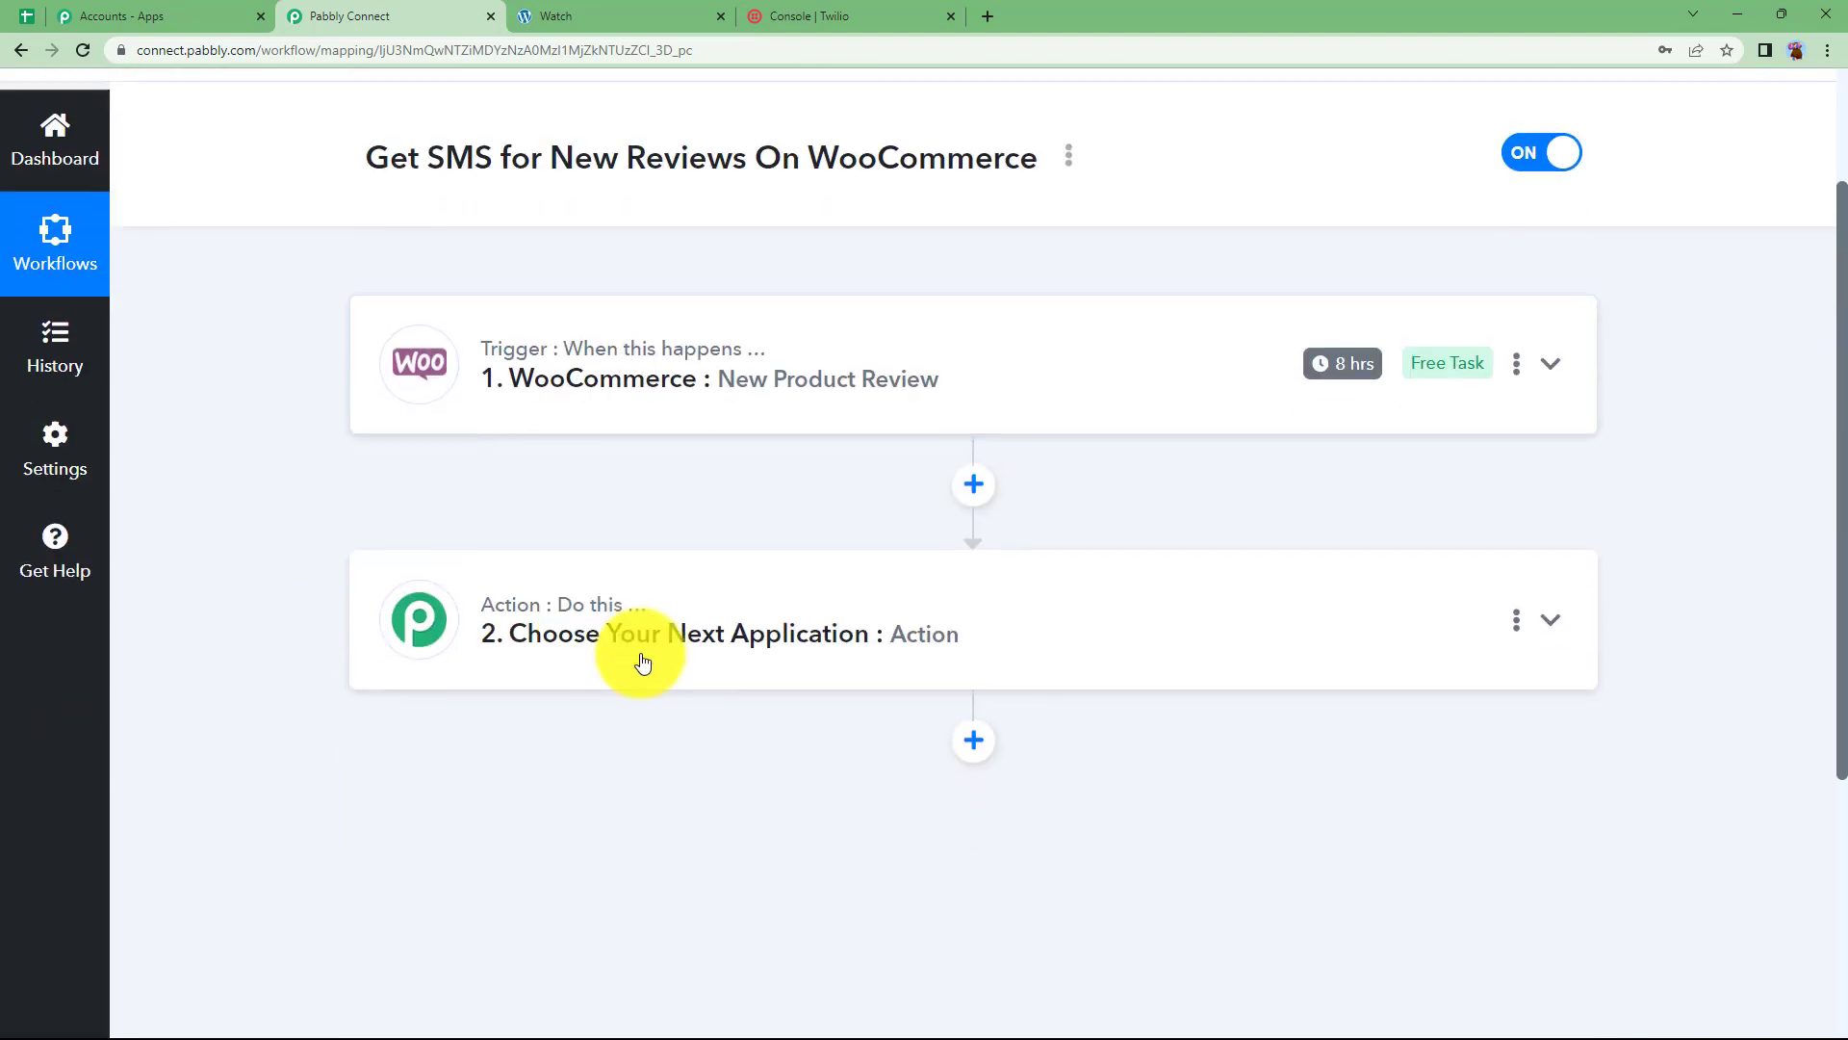
left_click(643, 662)
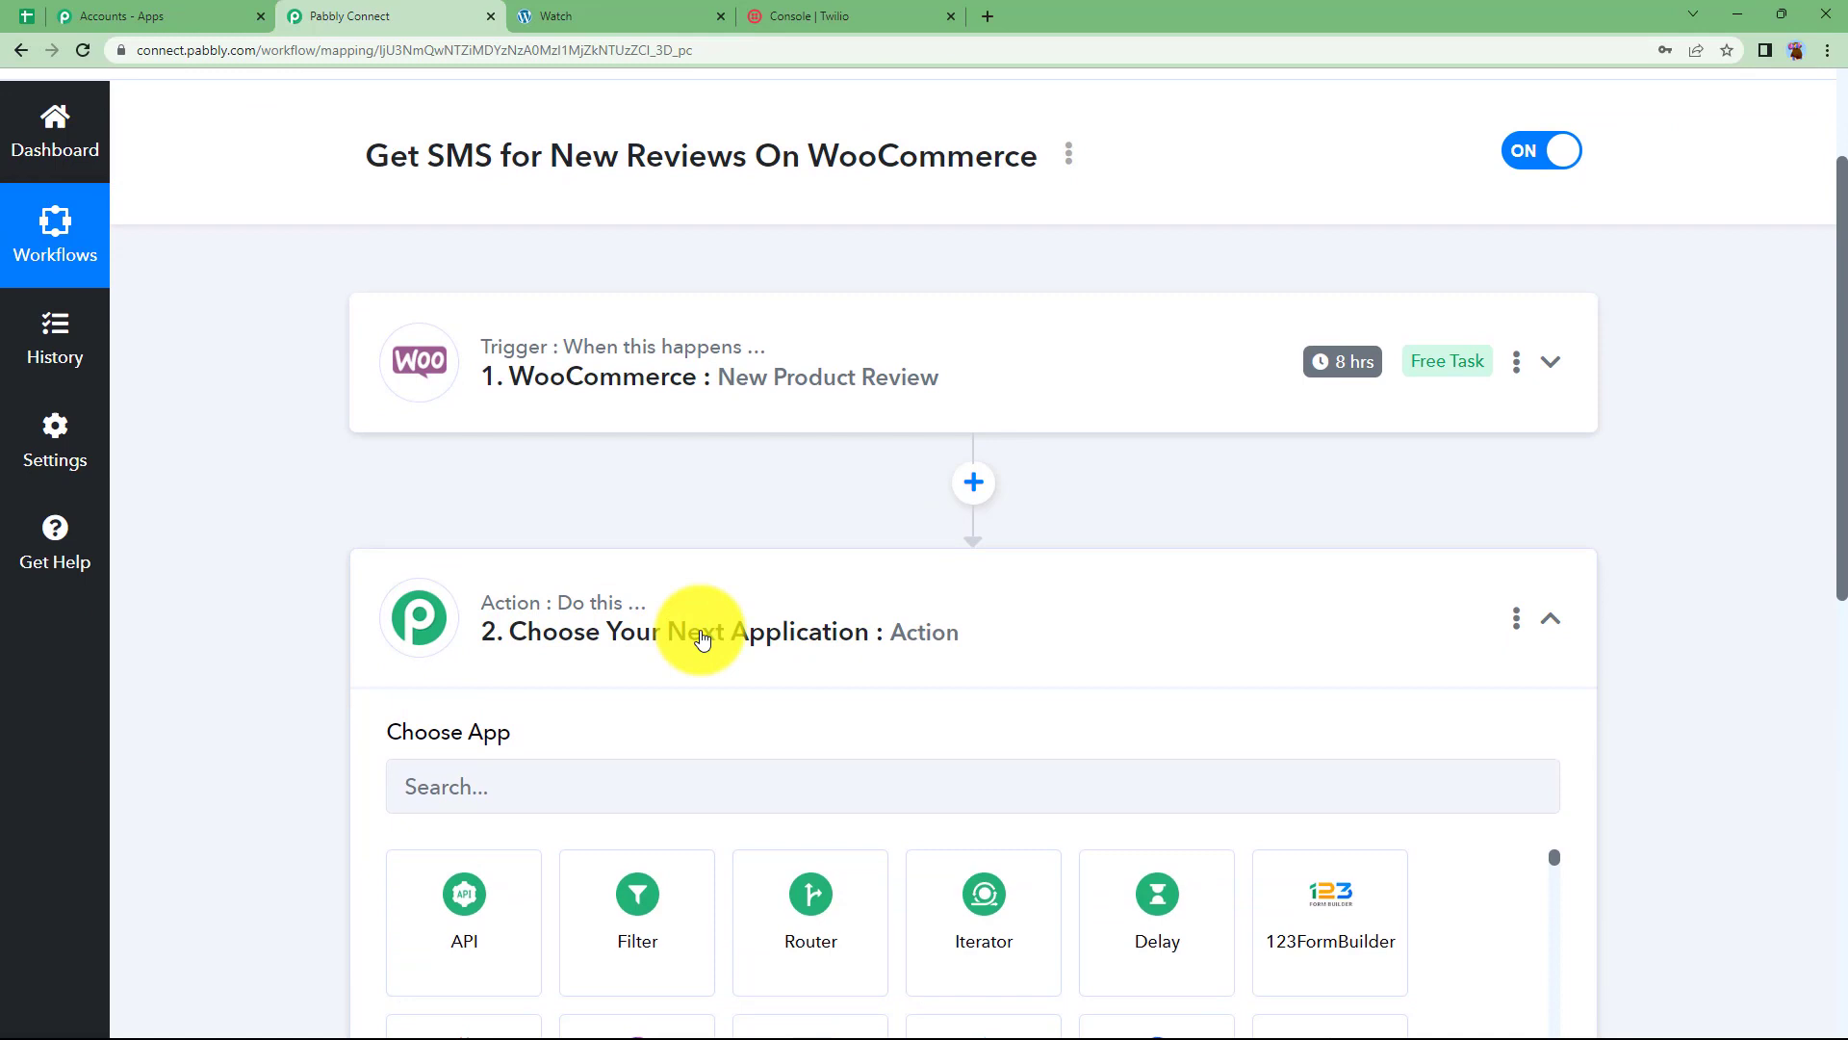
left_click(621, 777)
type("text")
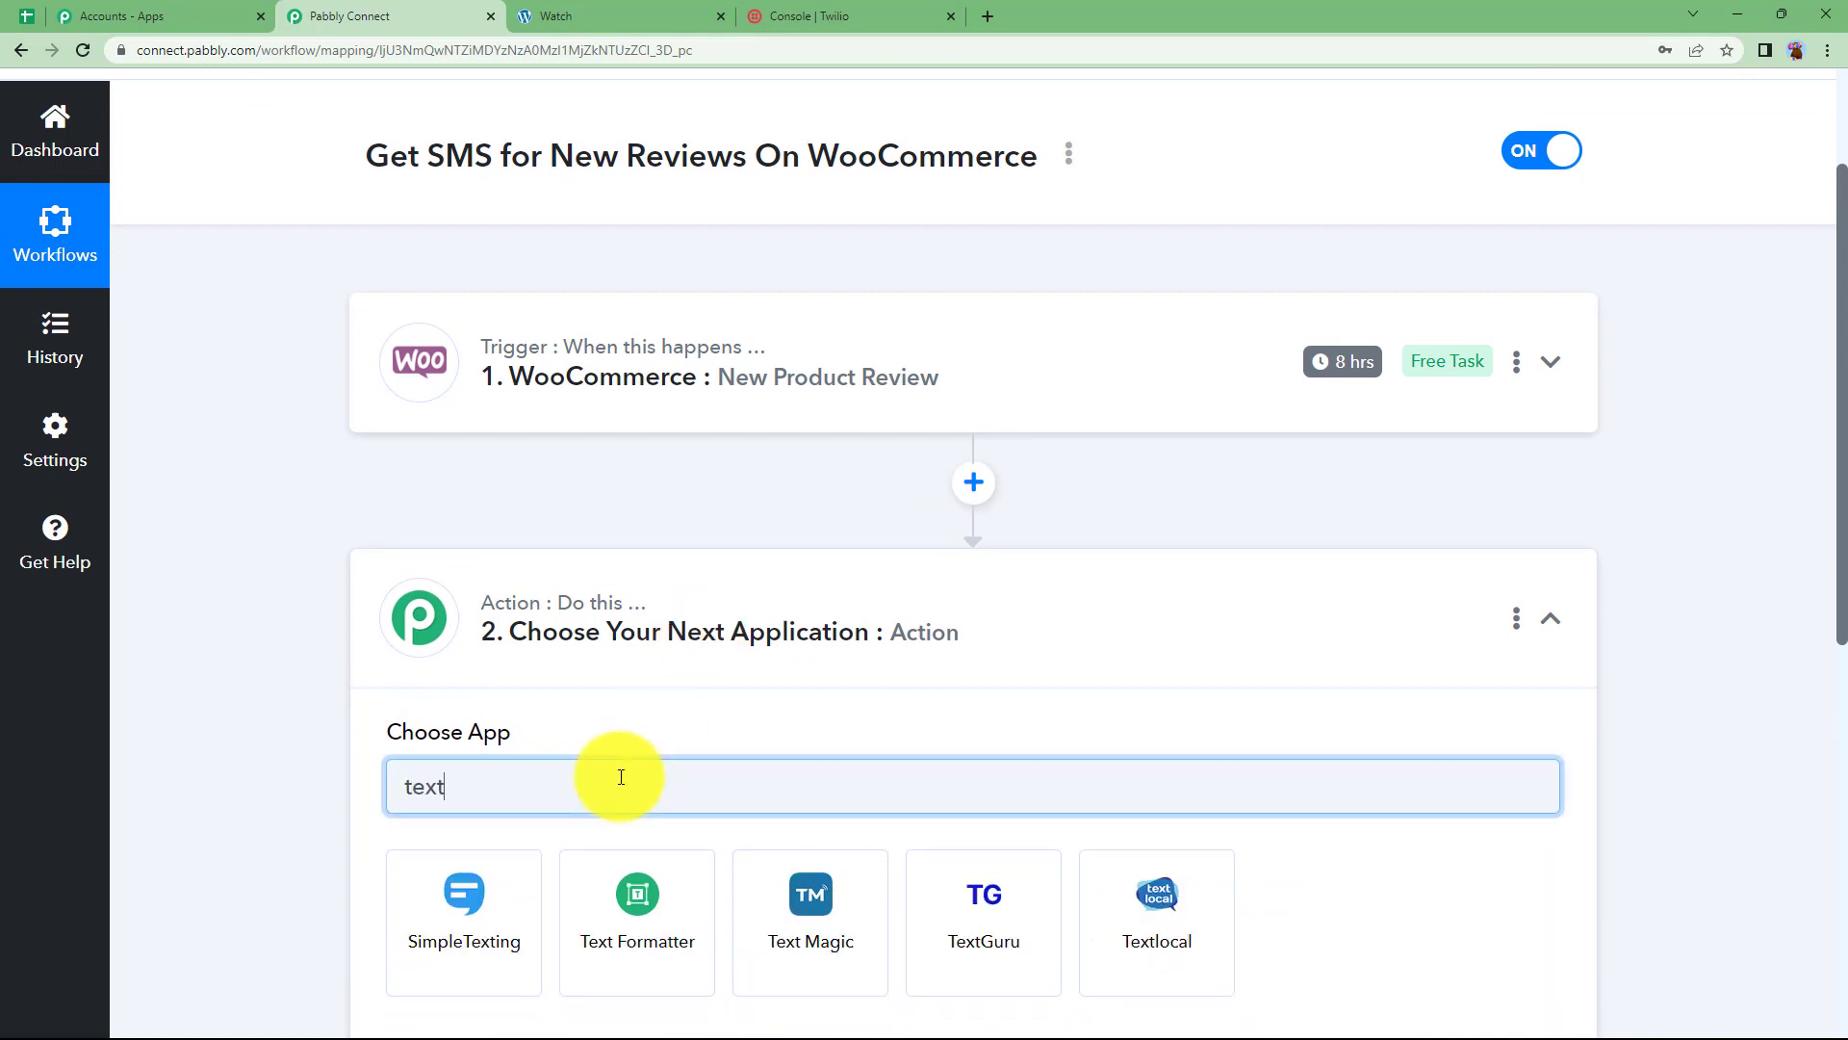
left_click(681, 932)
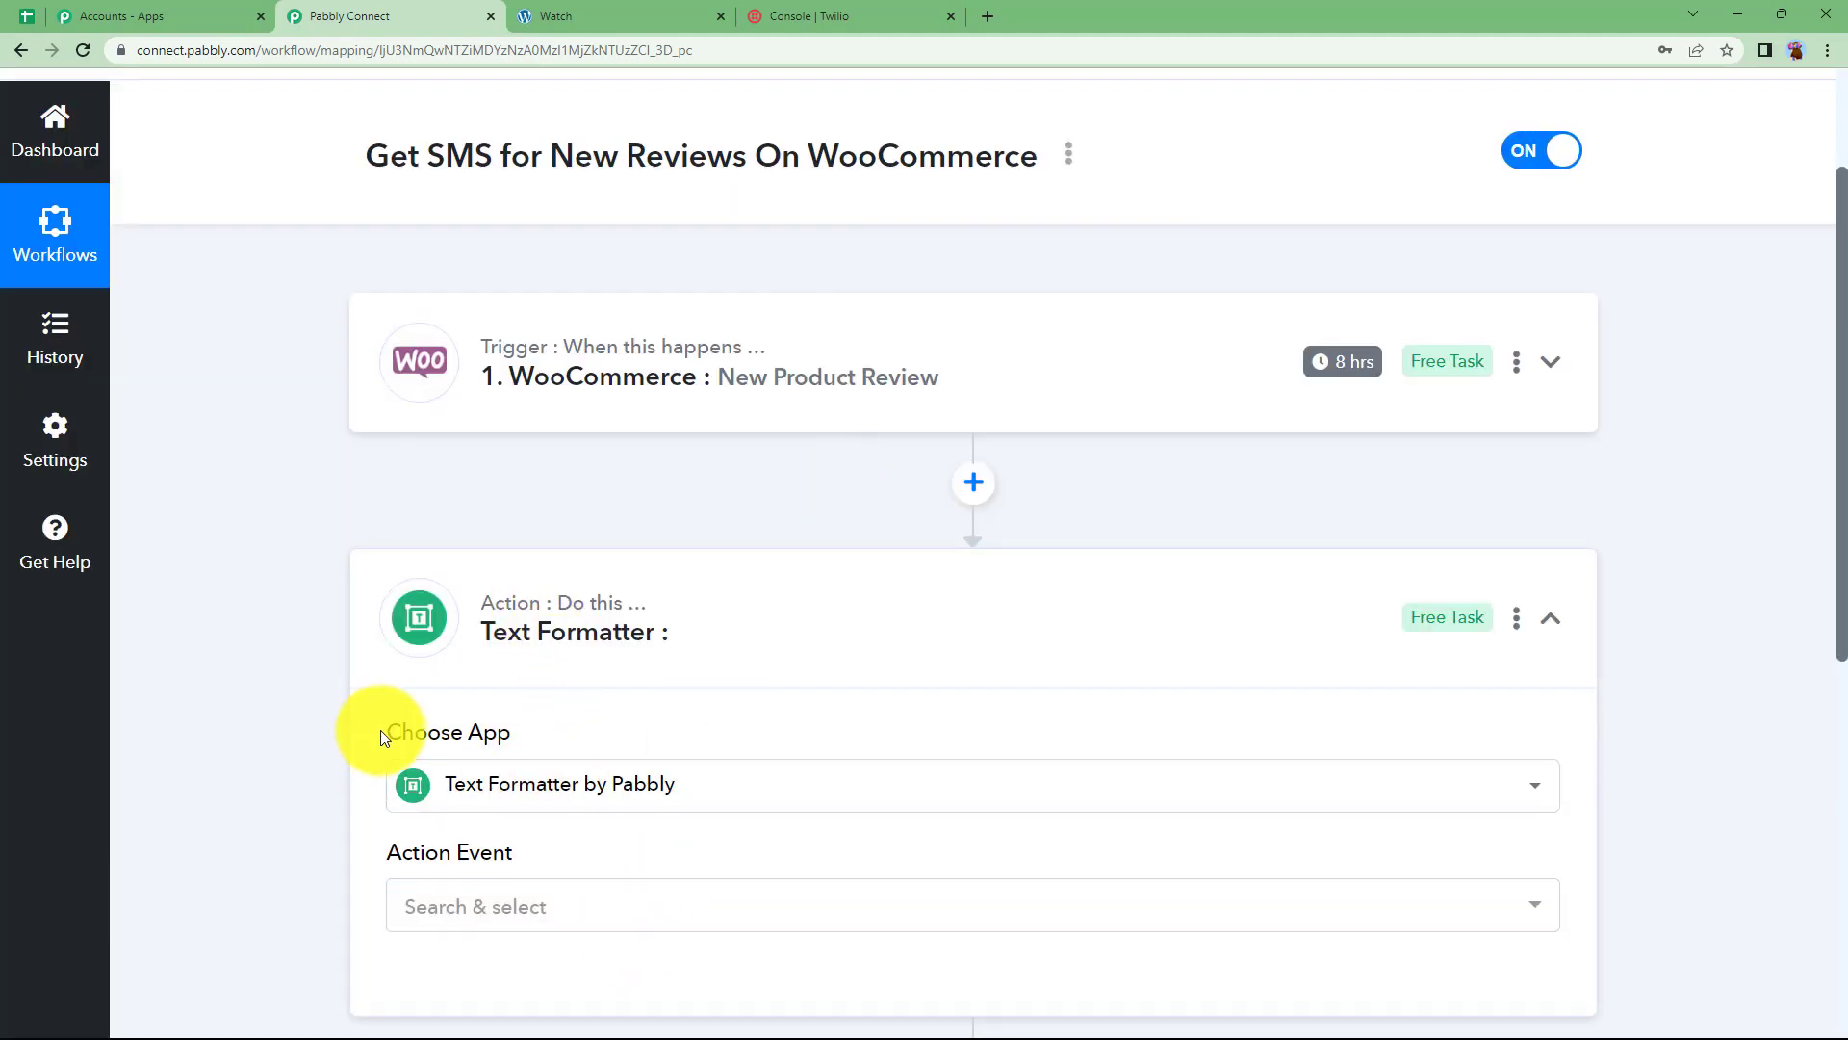
Set the Text Formatter action event to Text Parser and connect it
scroll(234, 776, "down", 3)
left_click(533, 621)
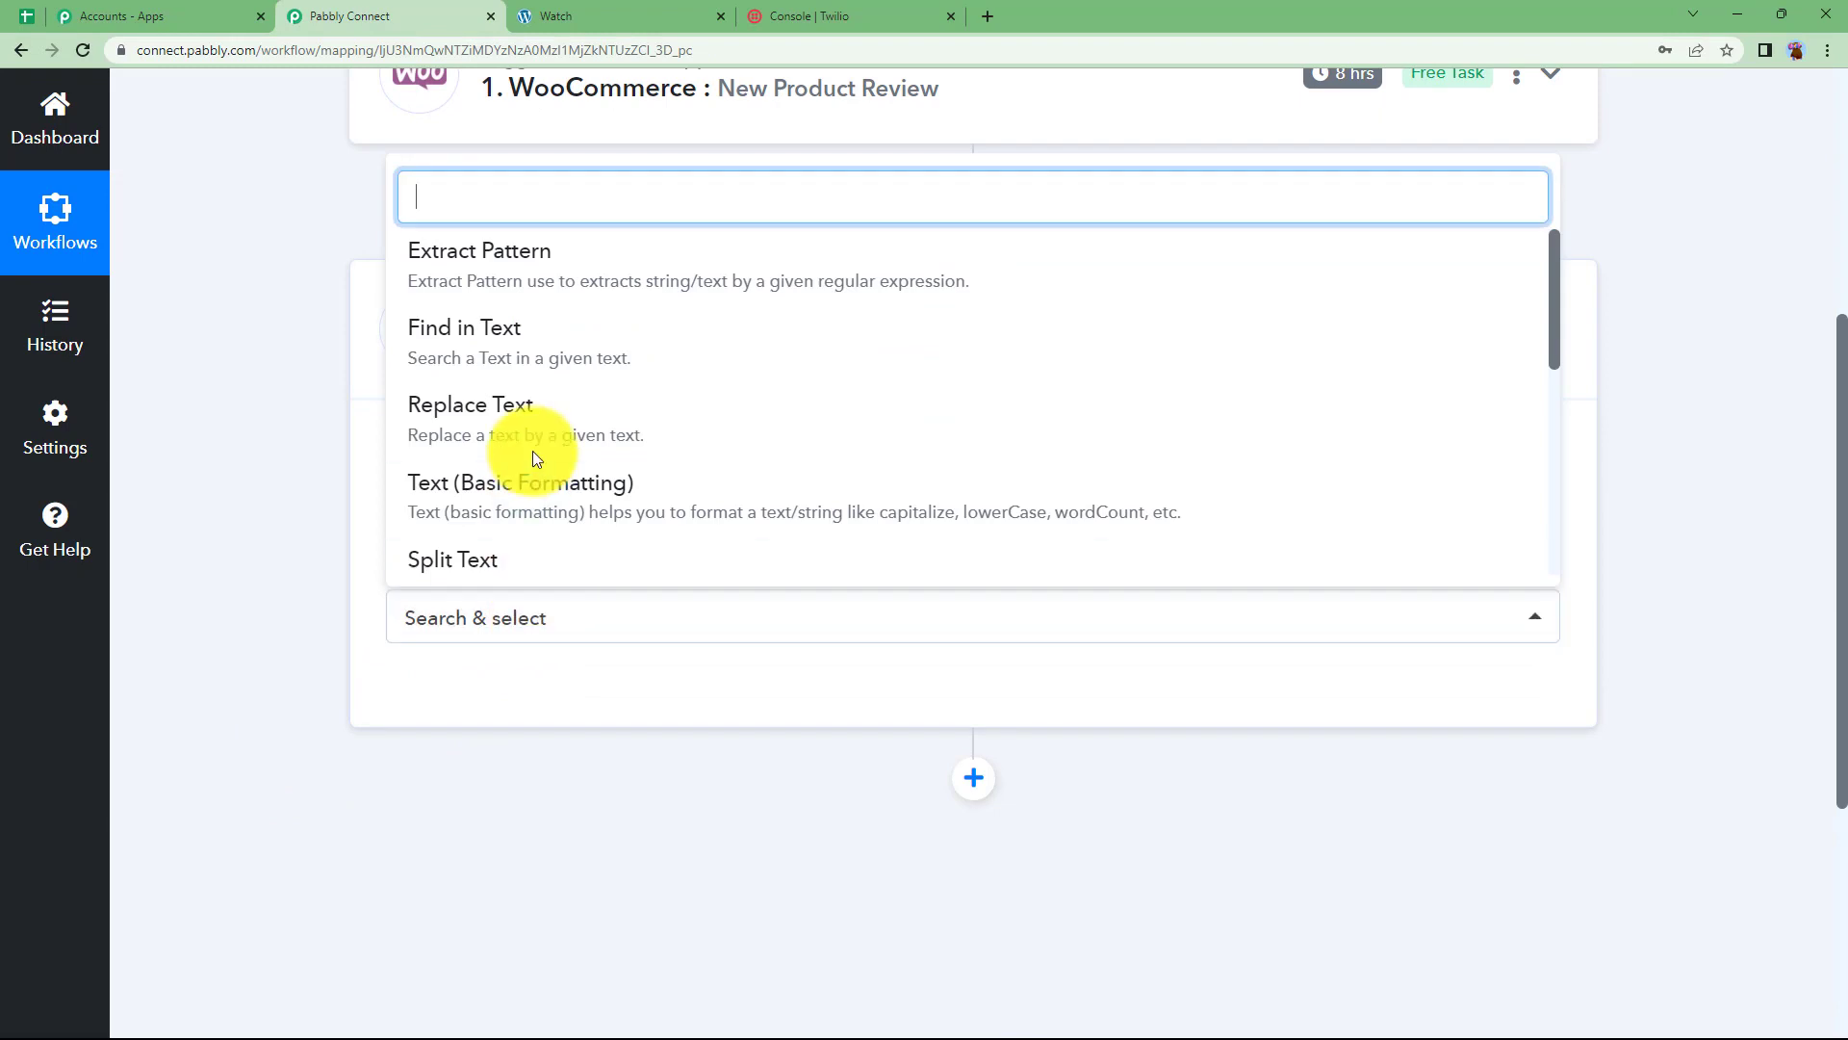
scroll(549, 472, "down", 3)
left_click(611, 346)
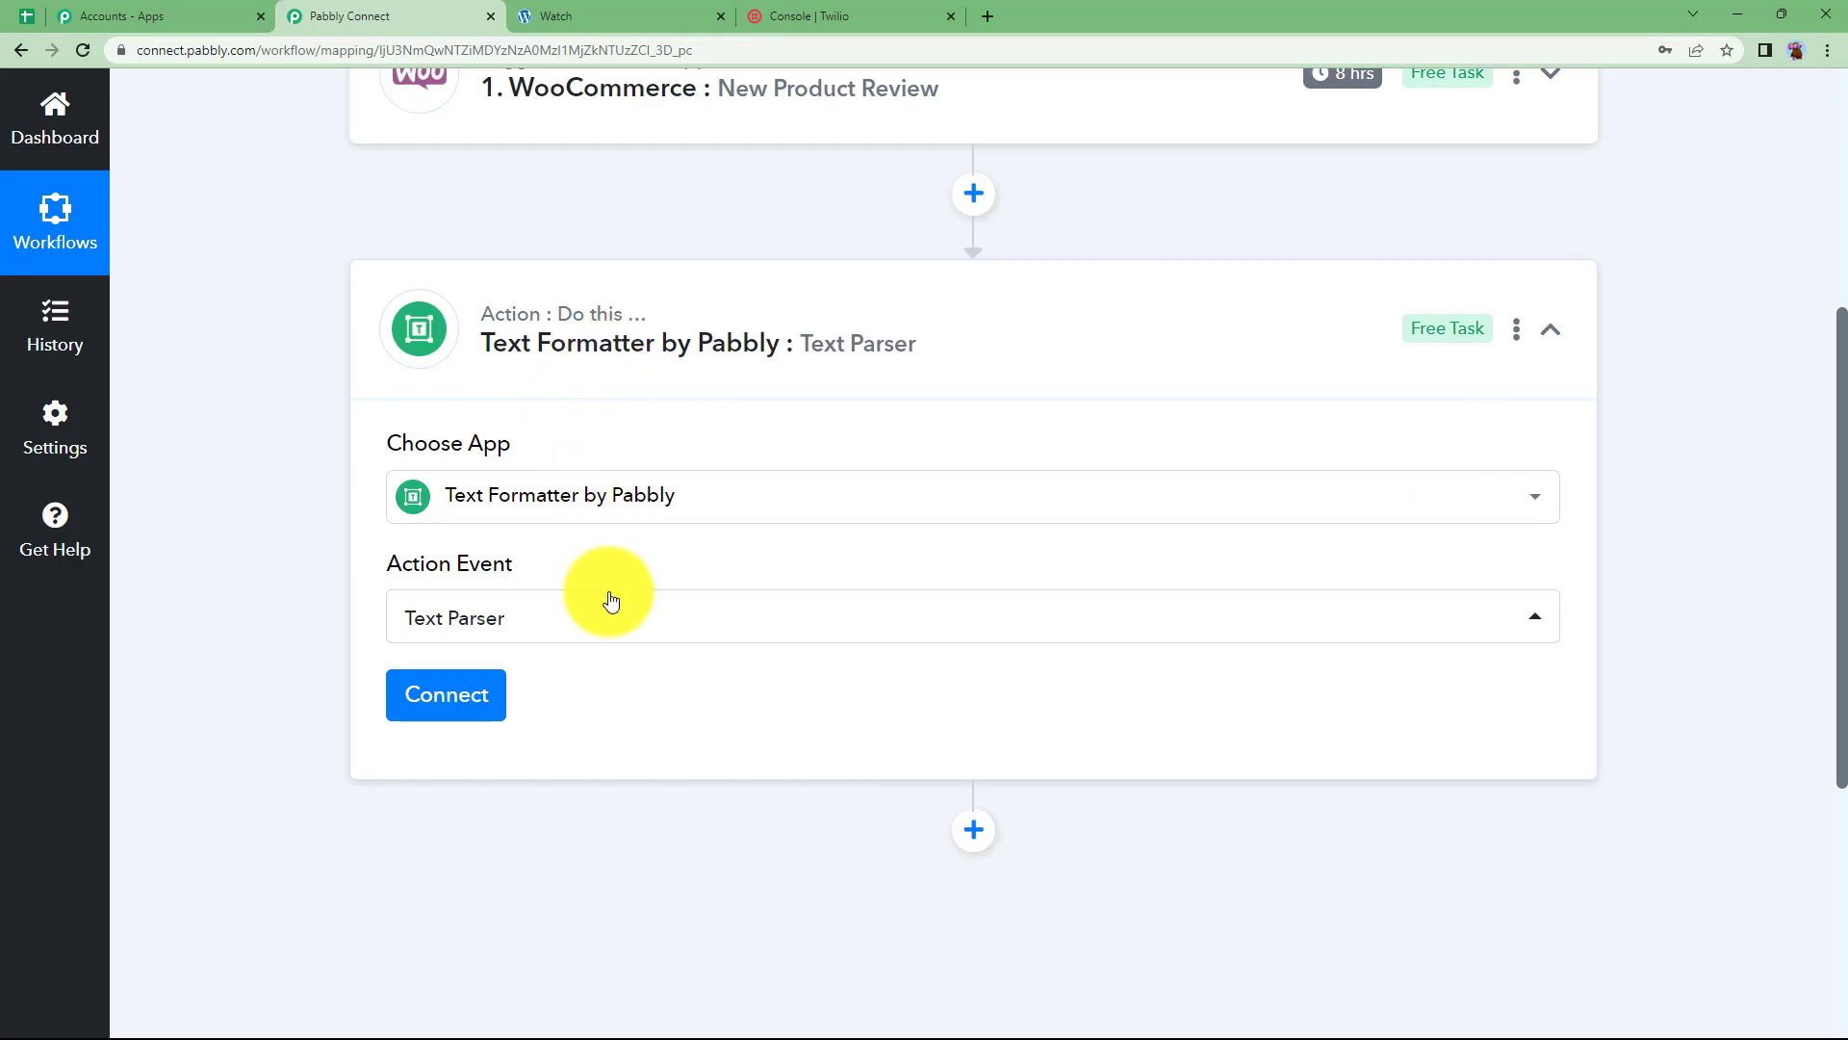
left_click(455, 701)
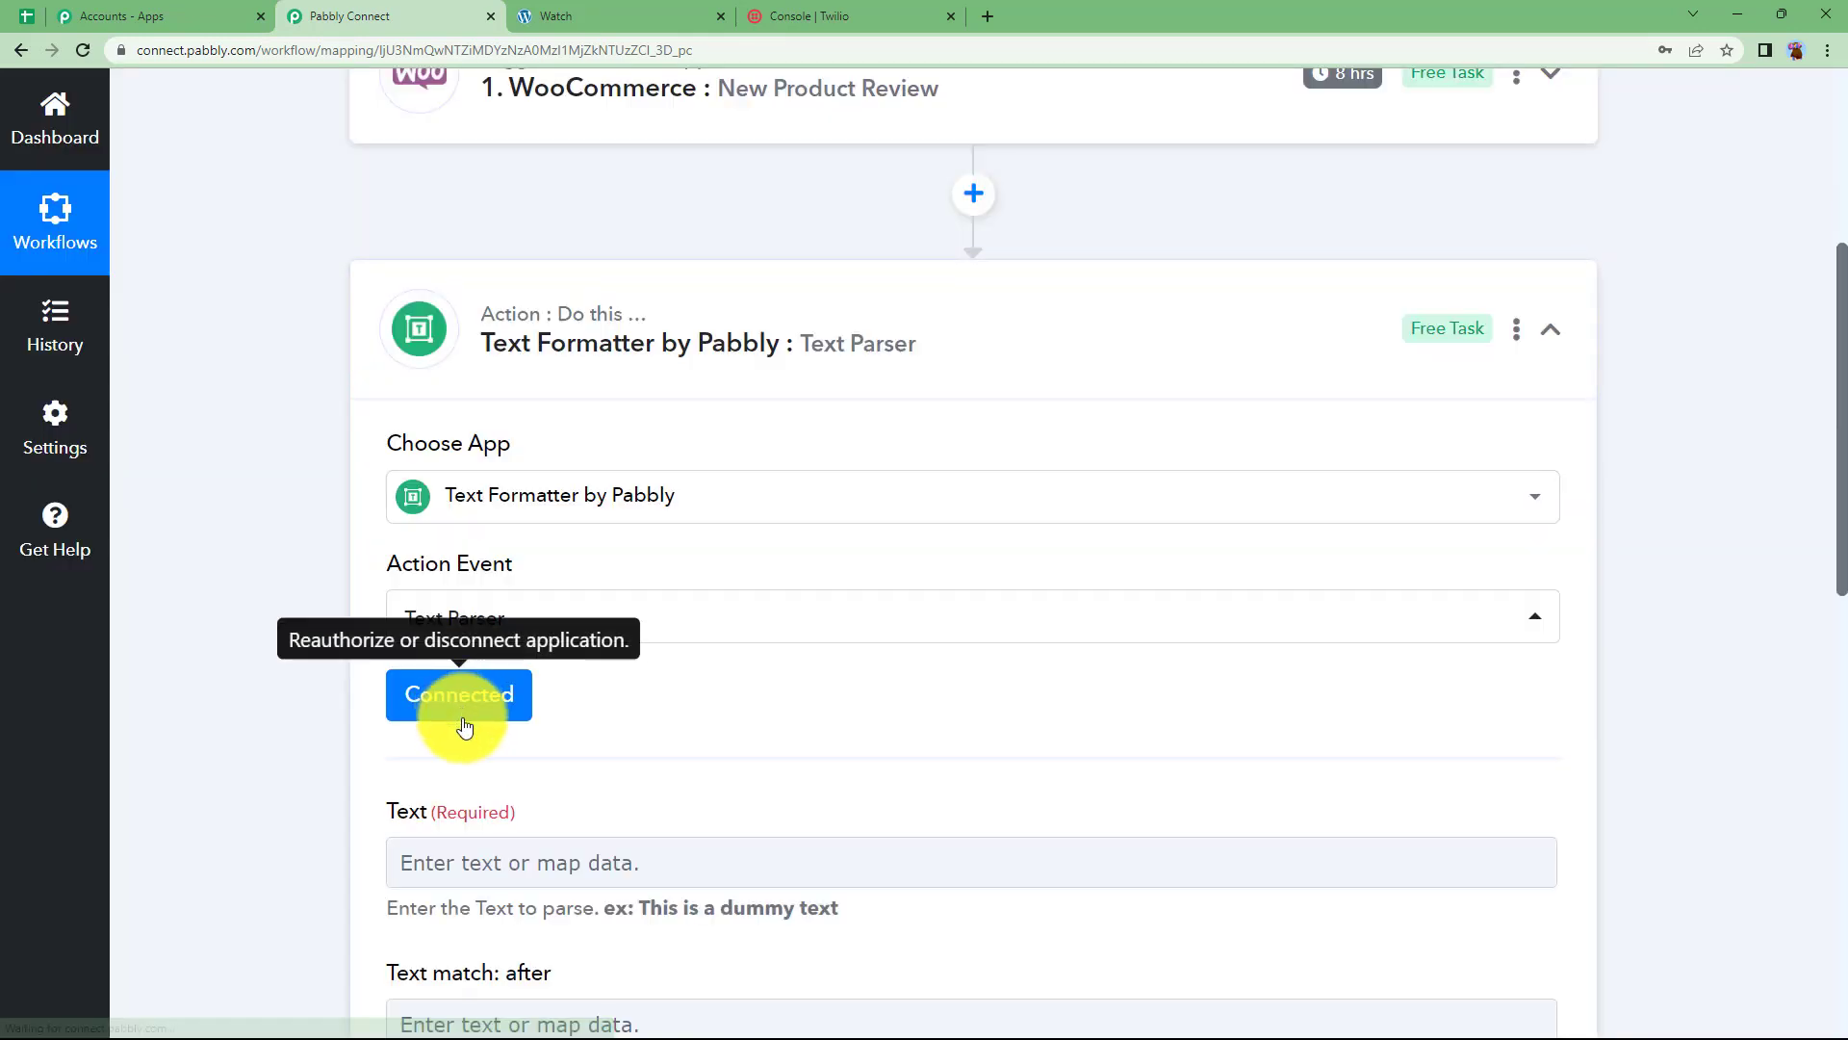
Map the Review value from the WooCommerce New Product Review trigger into the Text Parser's required Text field
scroll(390, 770, "down", 3)
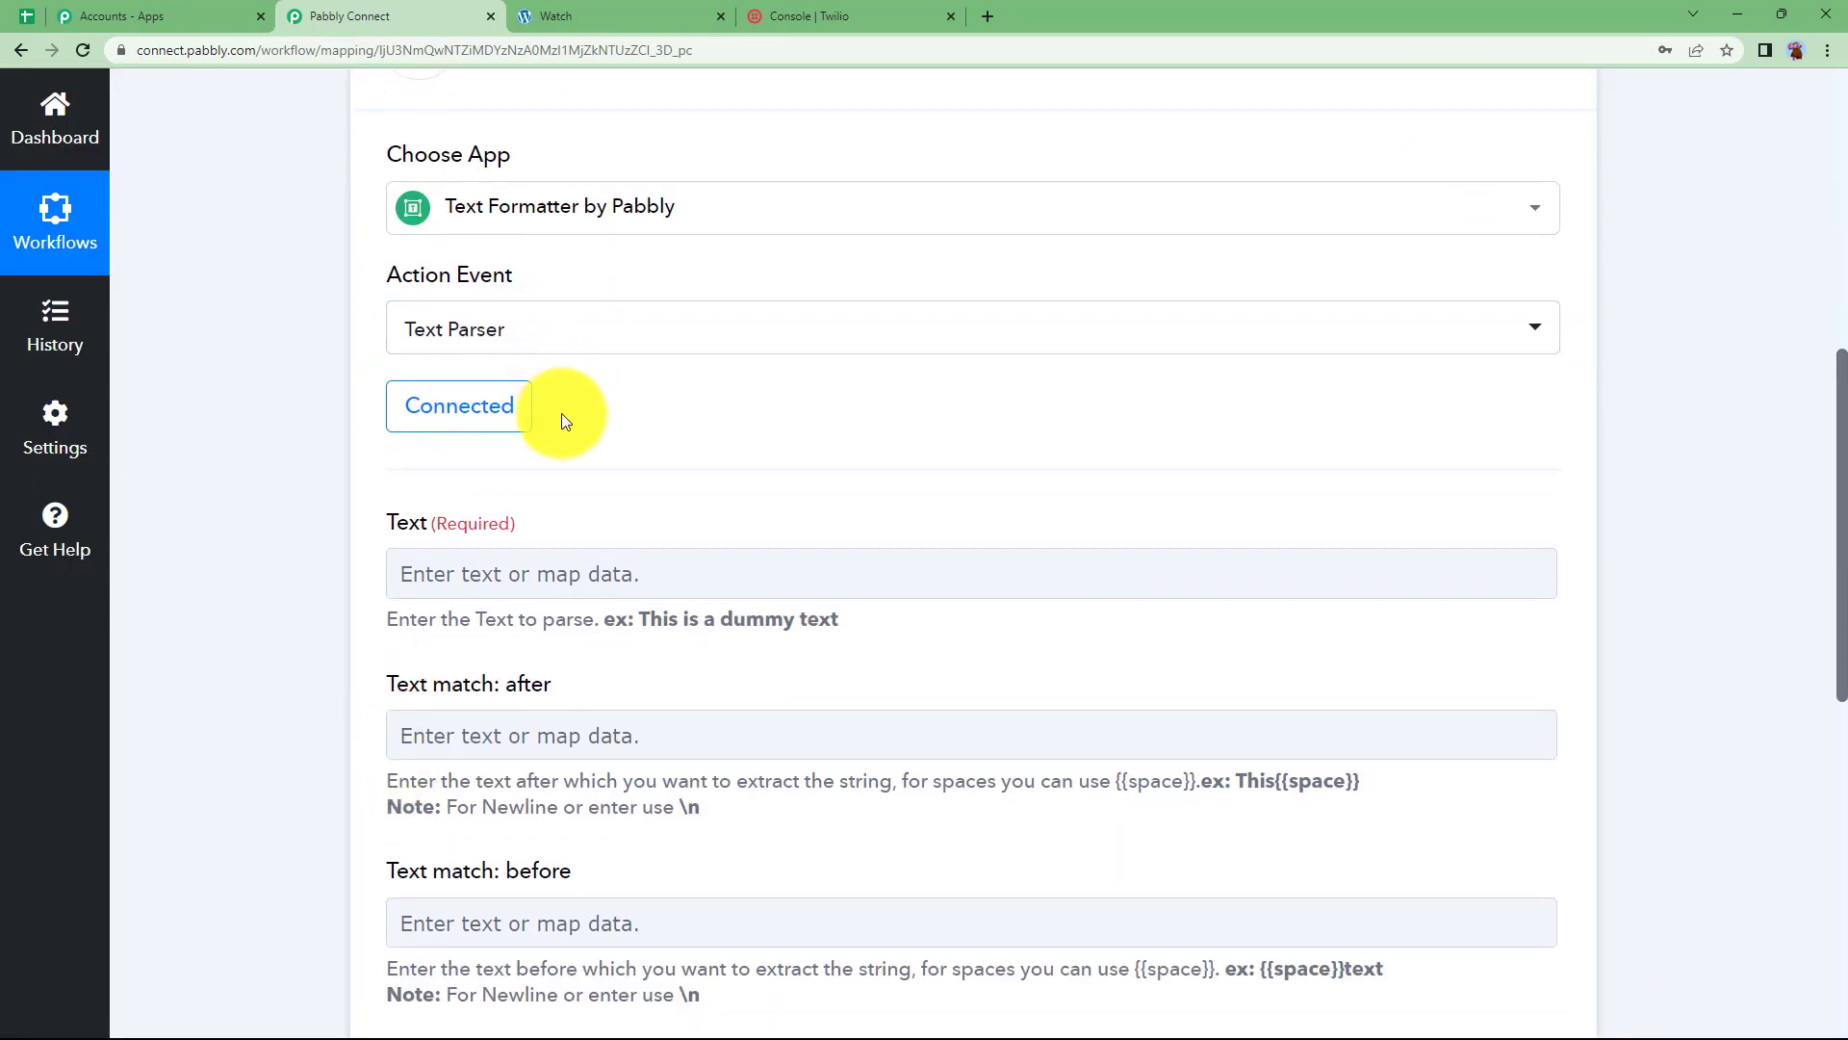
left_click(494, 578)
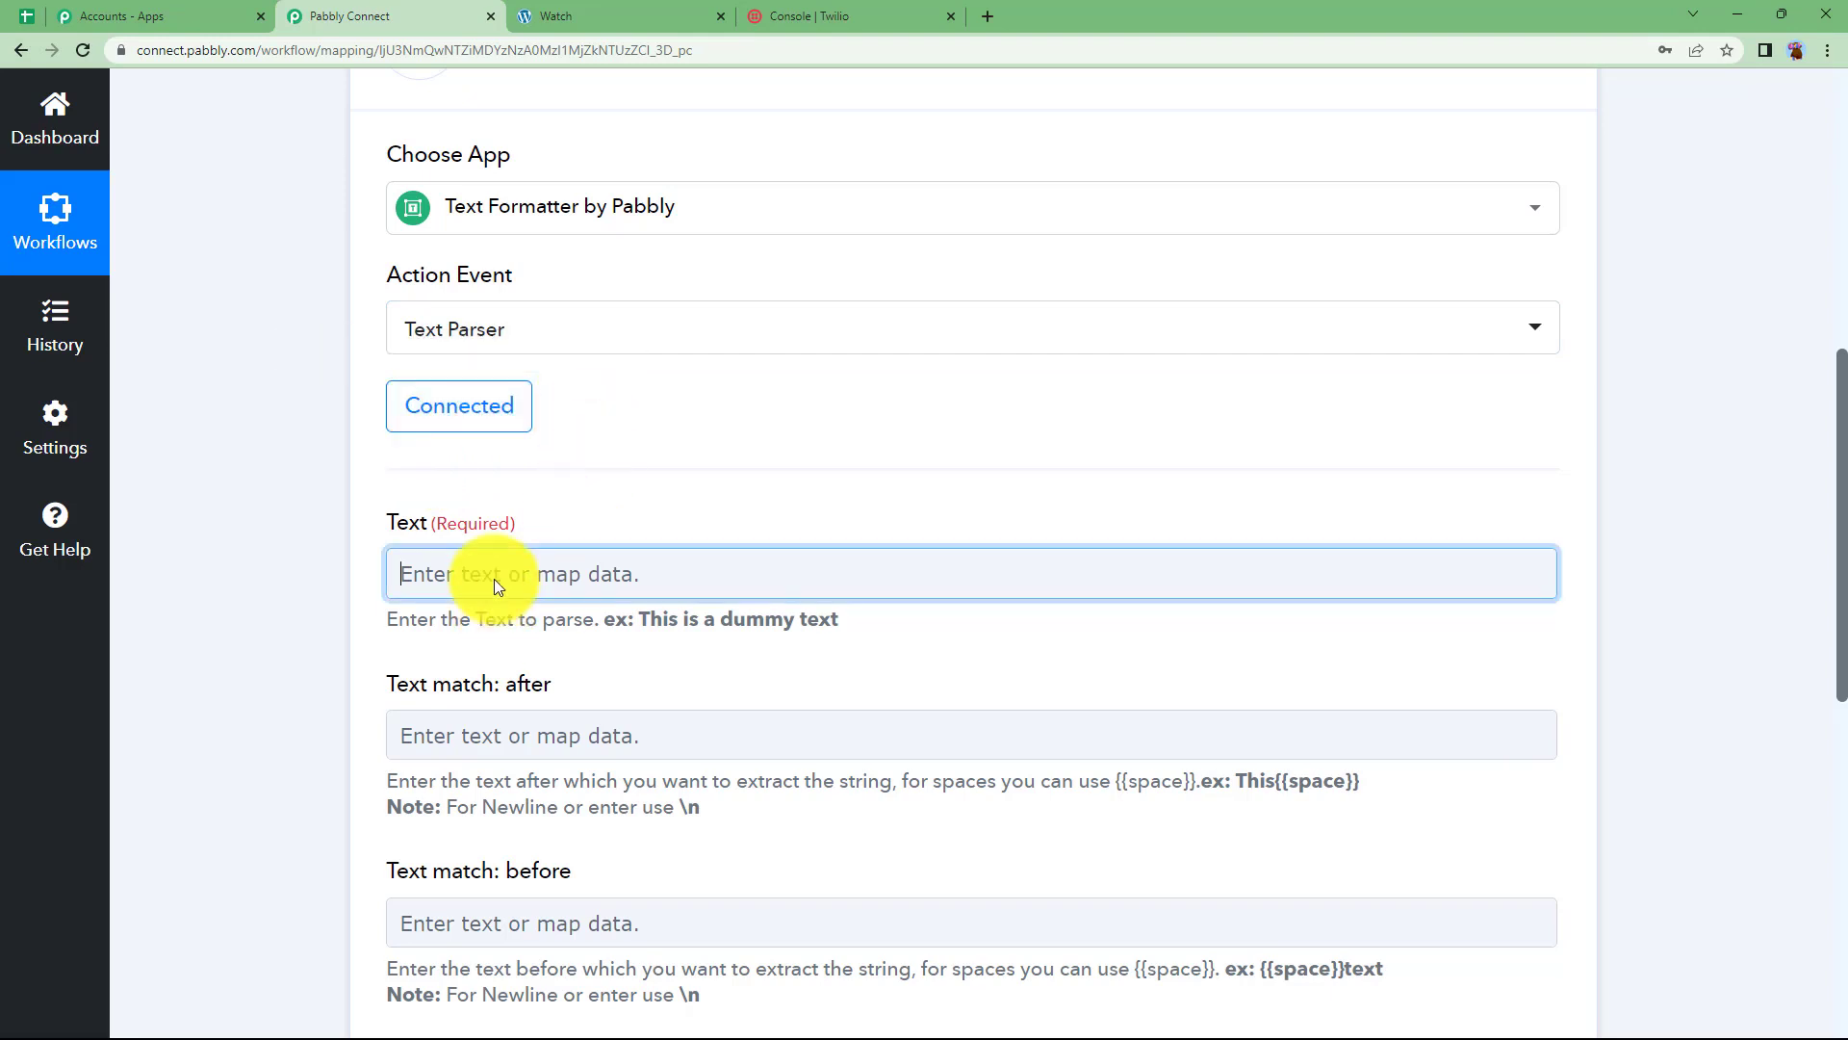
left_click(342, 578)
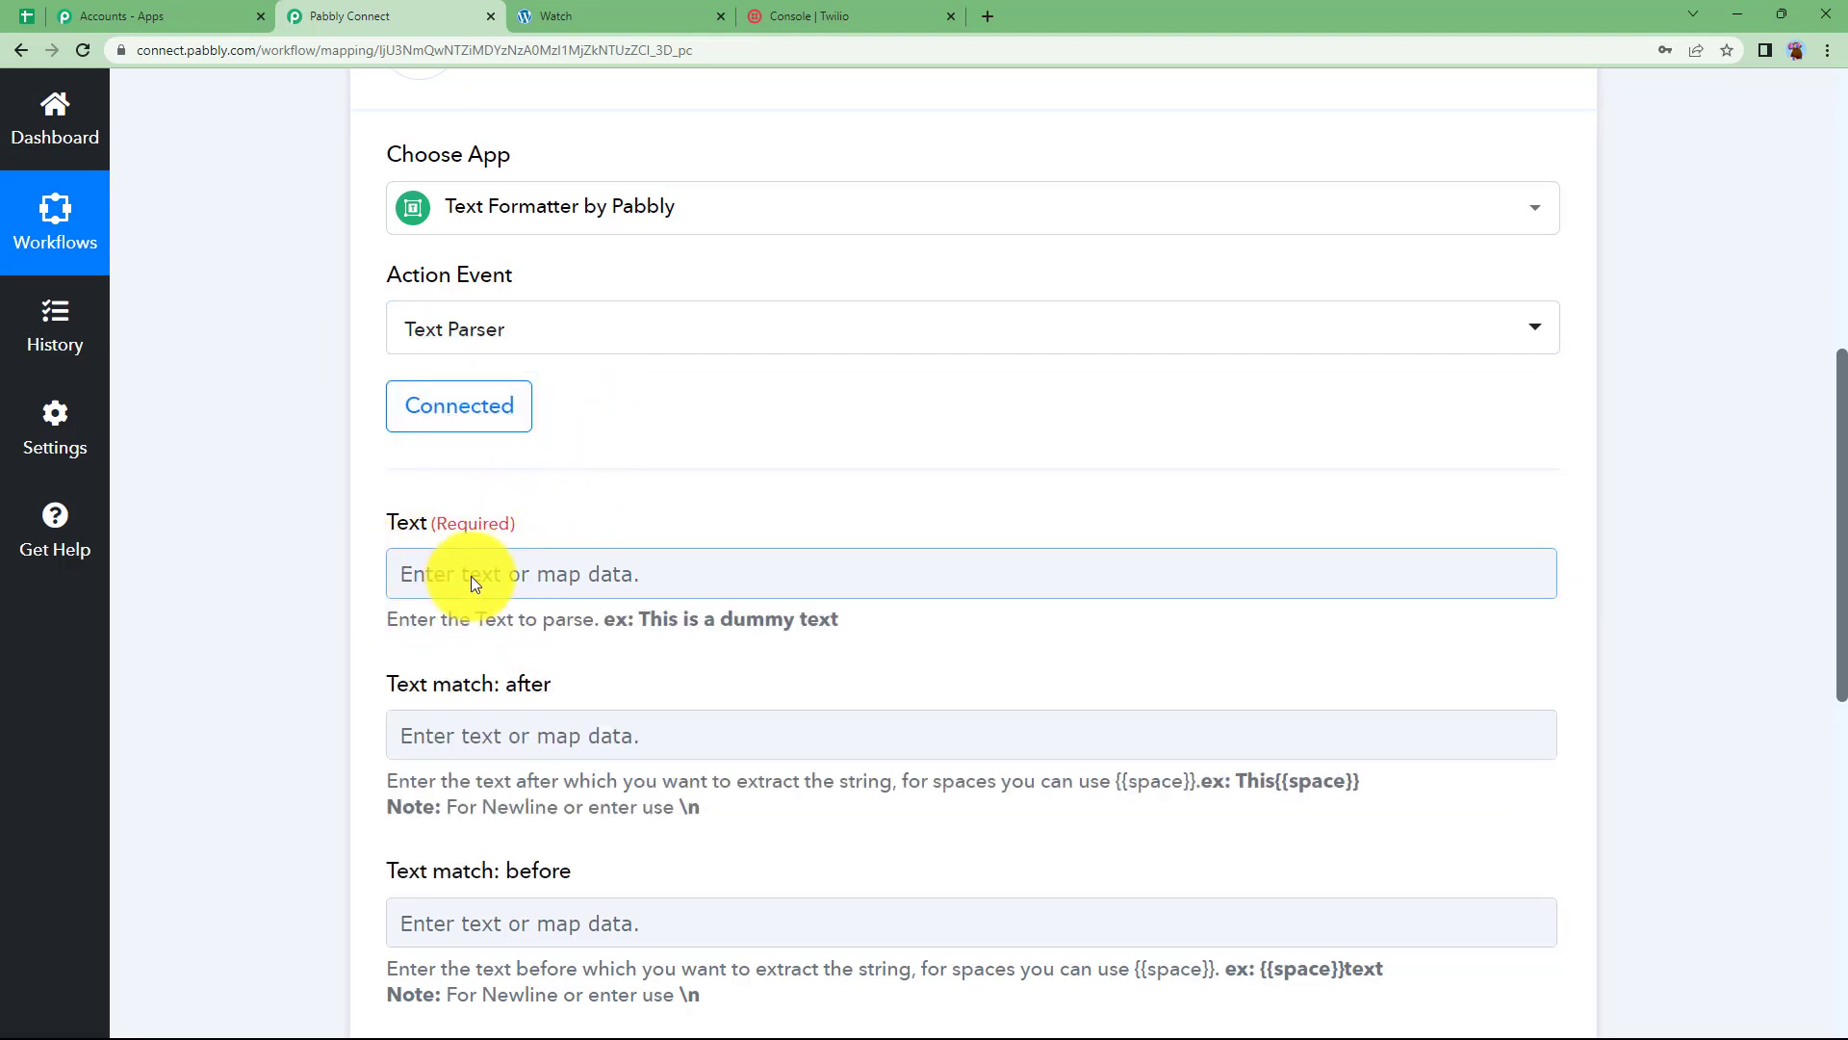
left_click(458, 566)
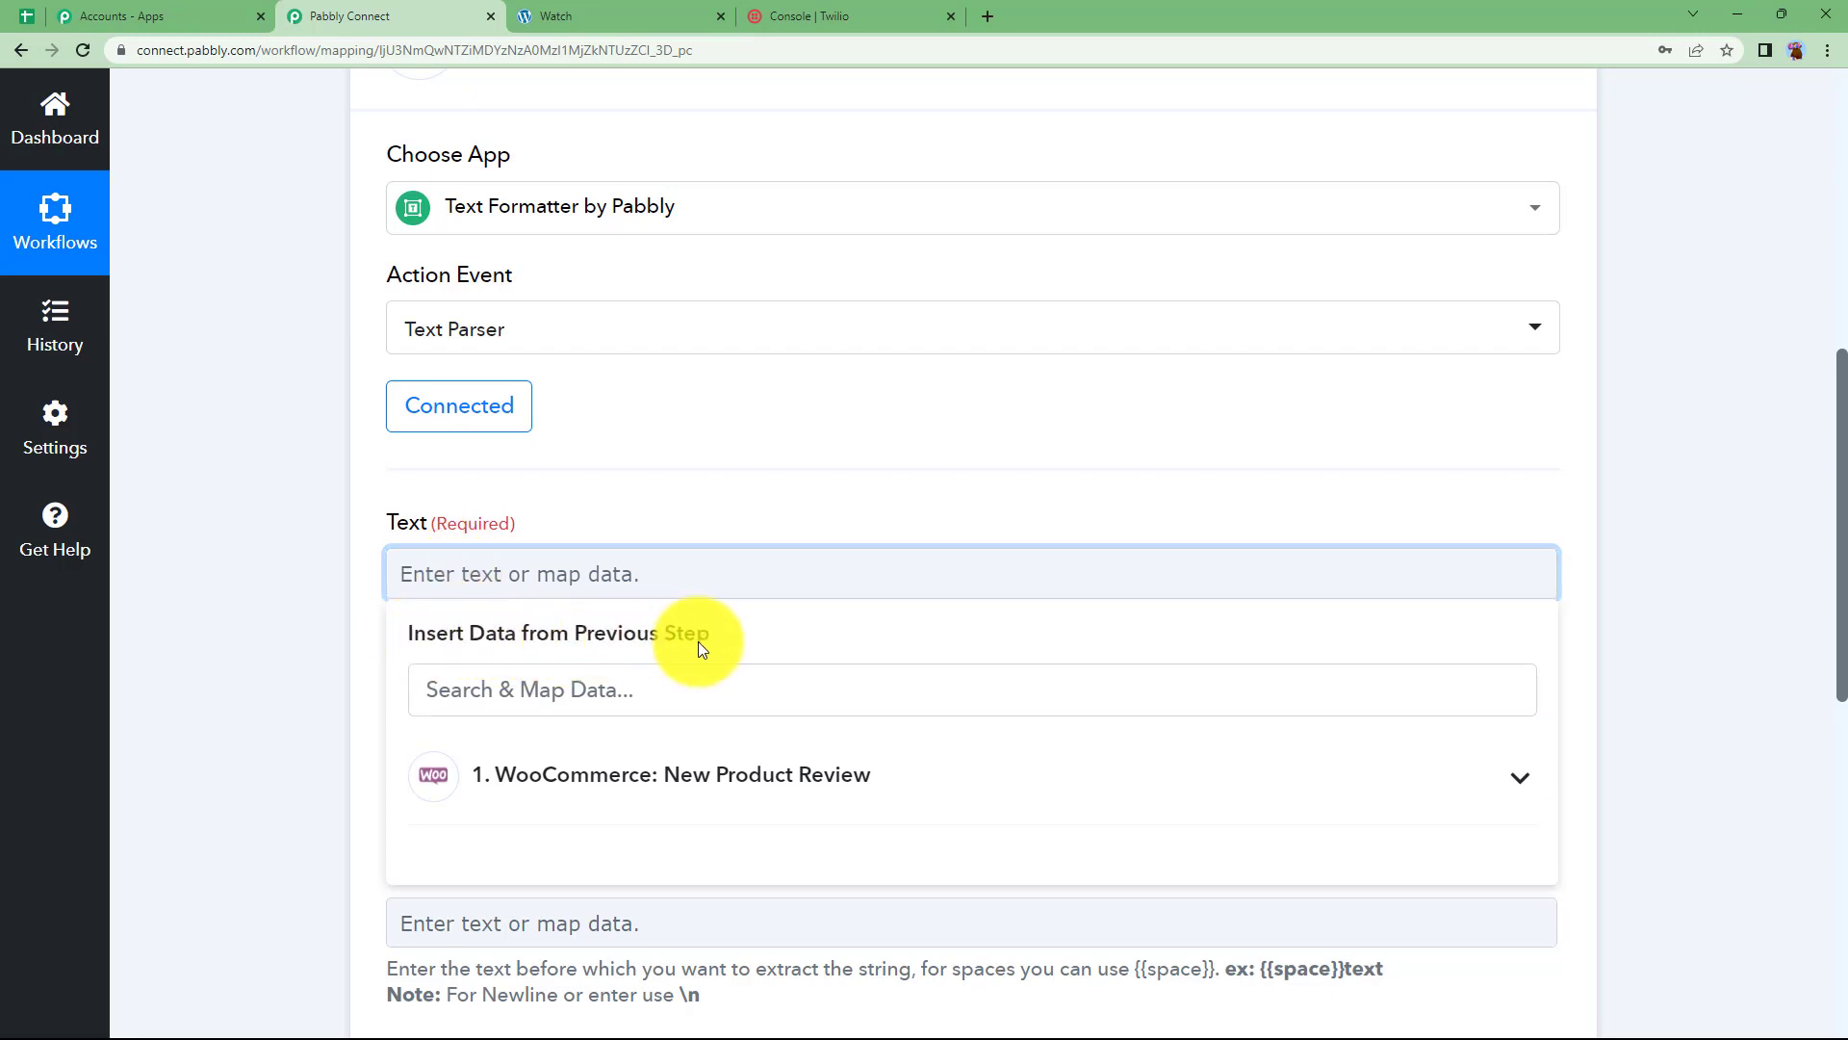
left_click(740, 521)
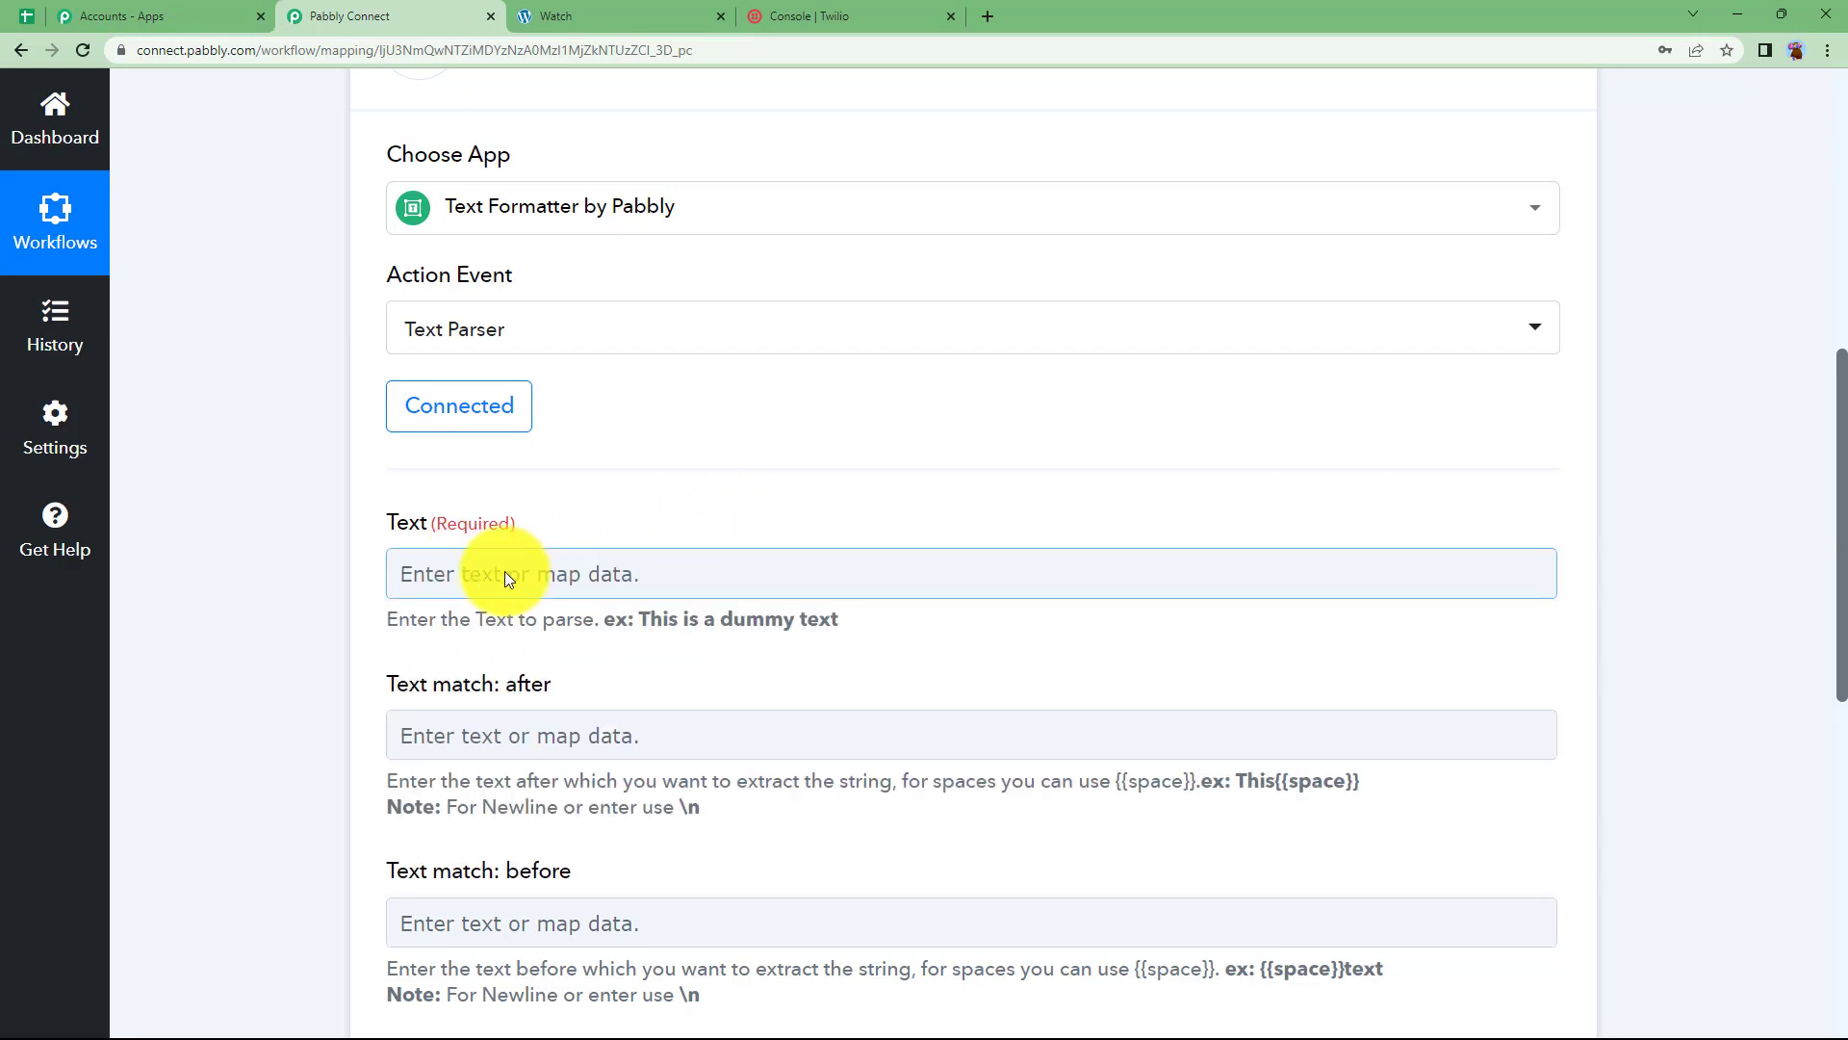
left_click(504, 576)
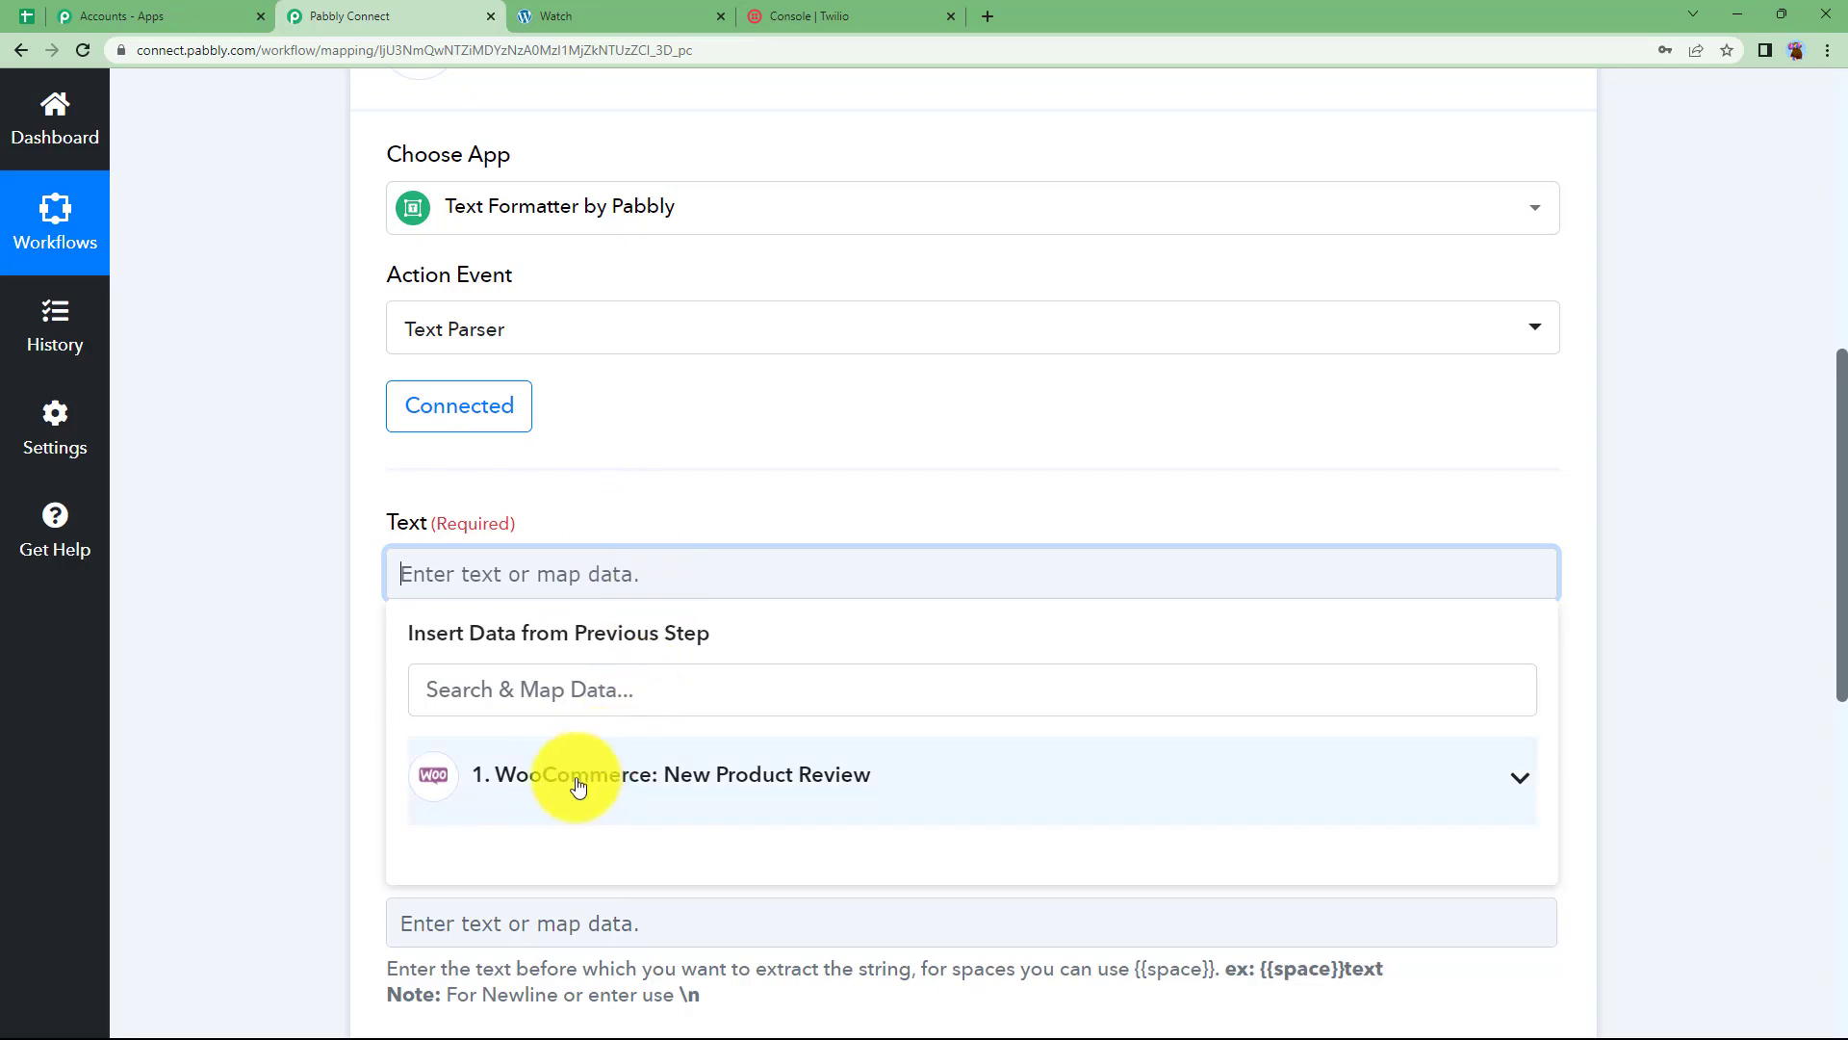
left_click(500, 796)
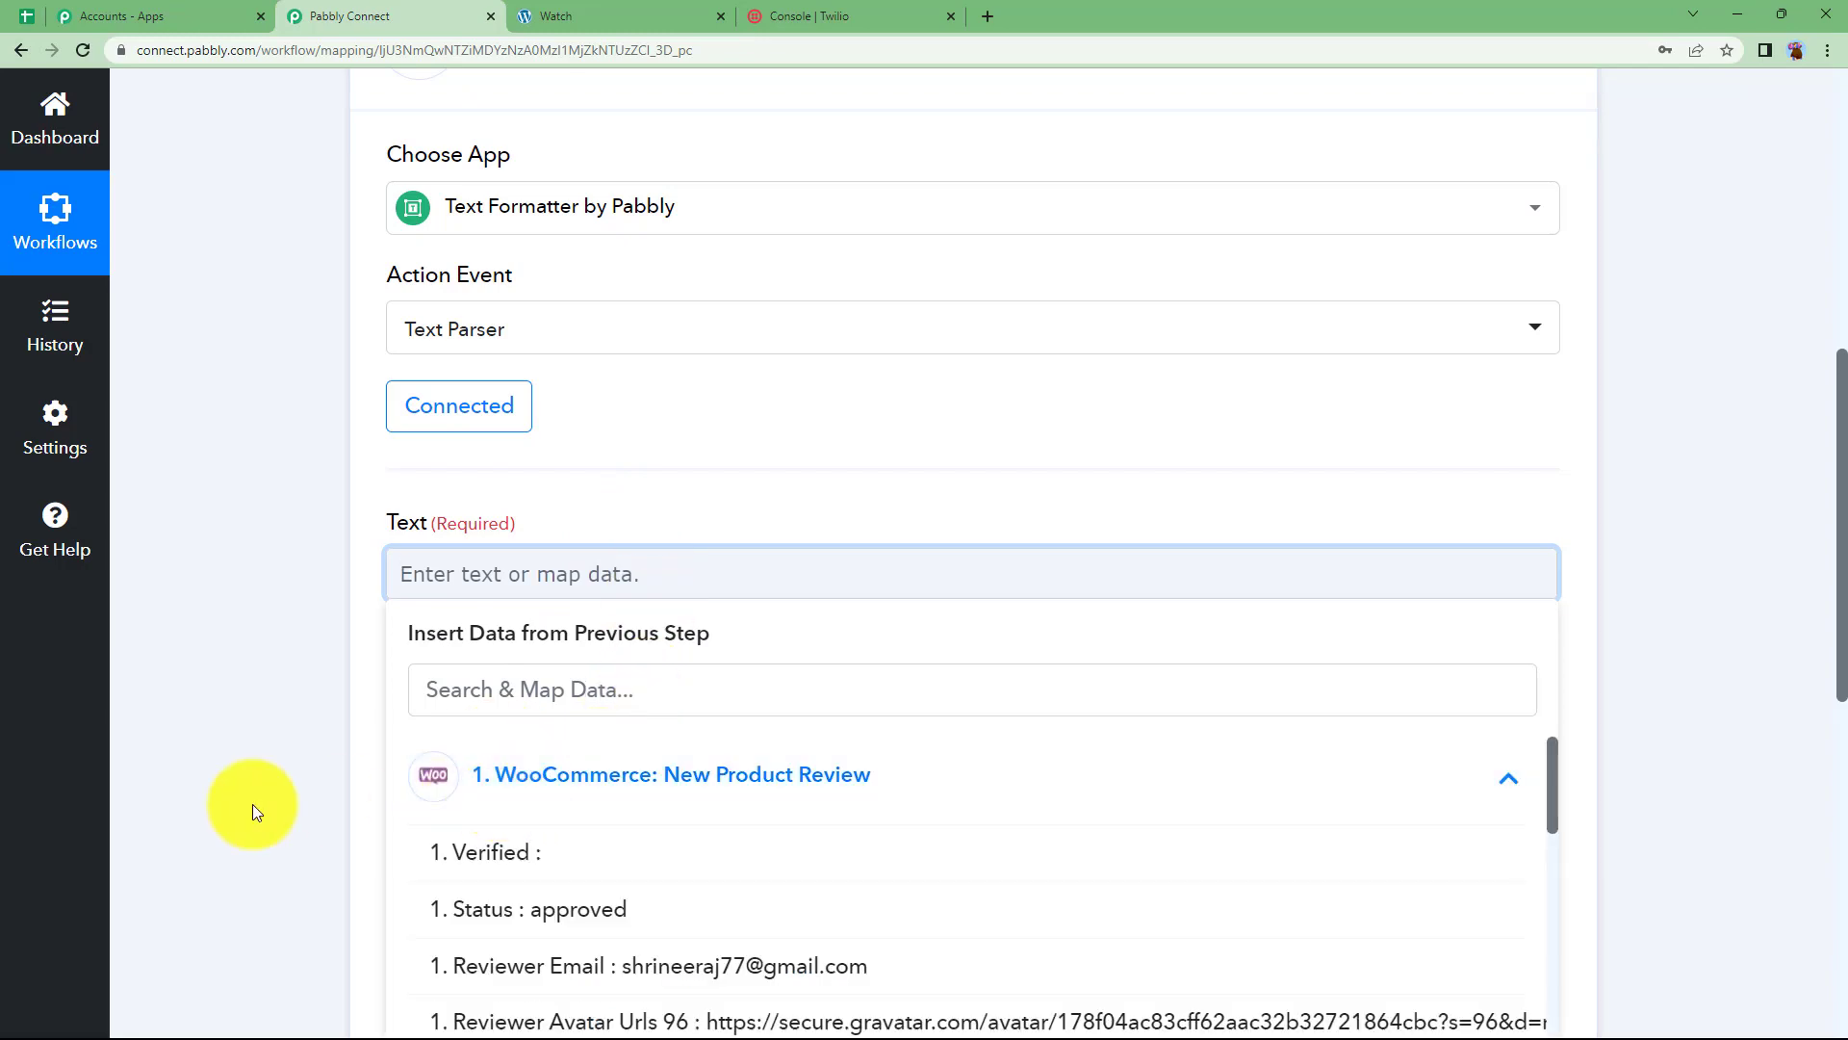
scroll(635, 454, "down", 3)
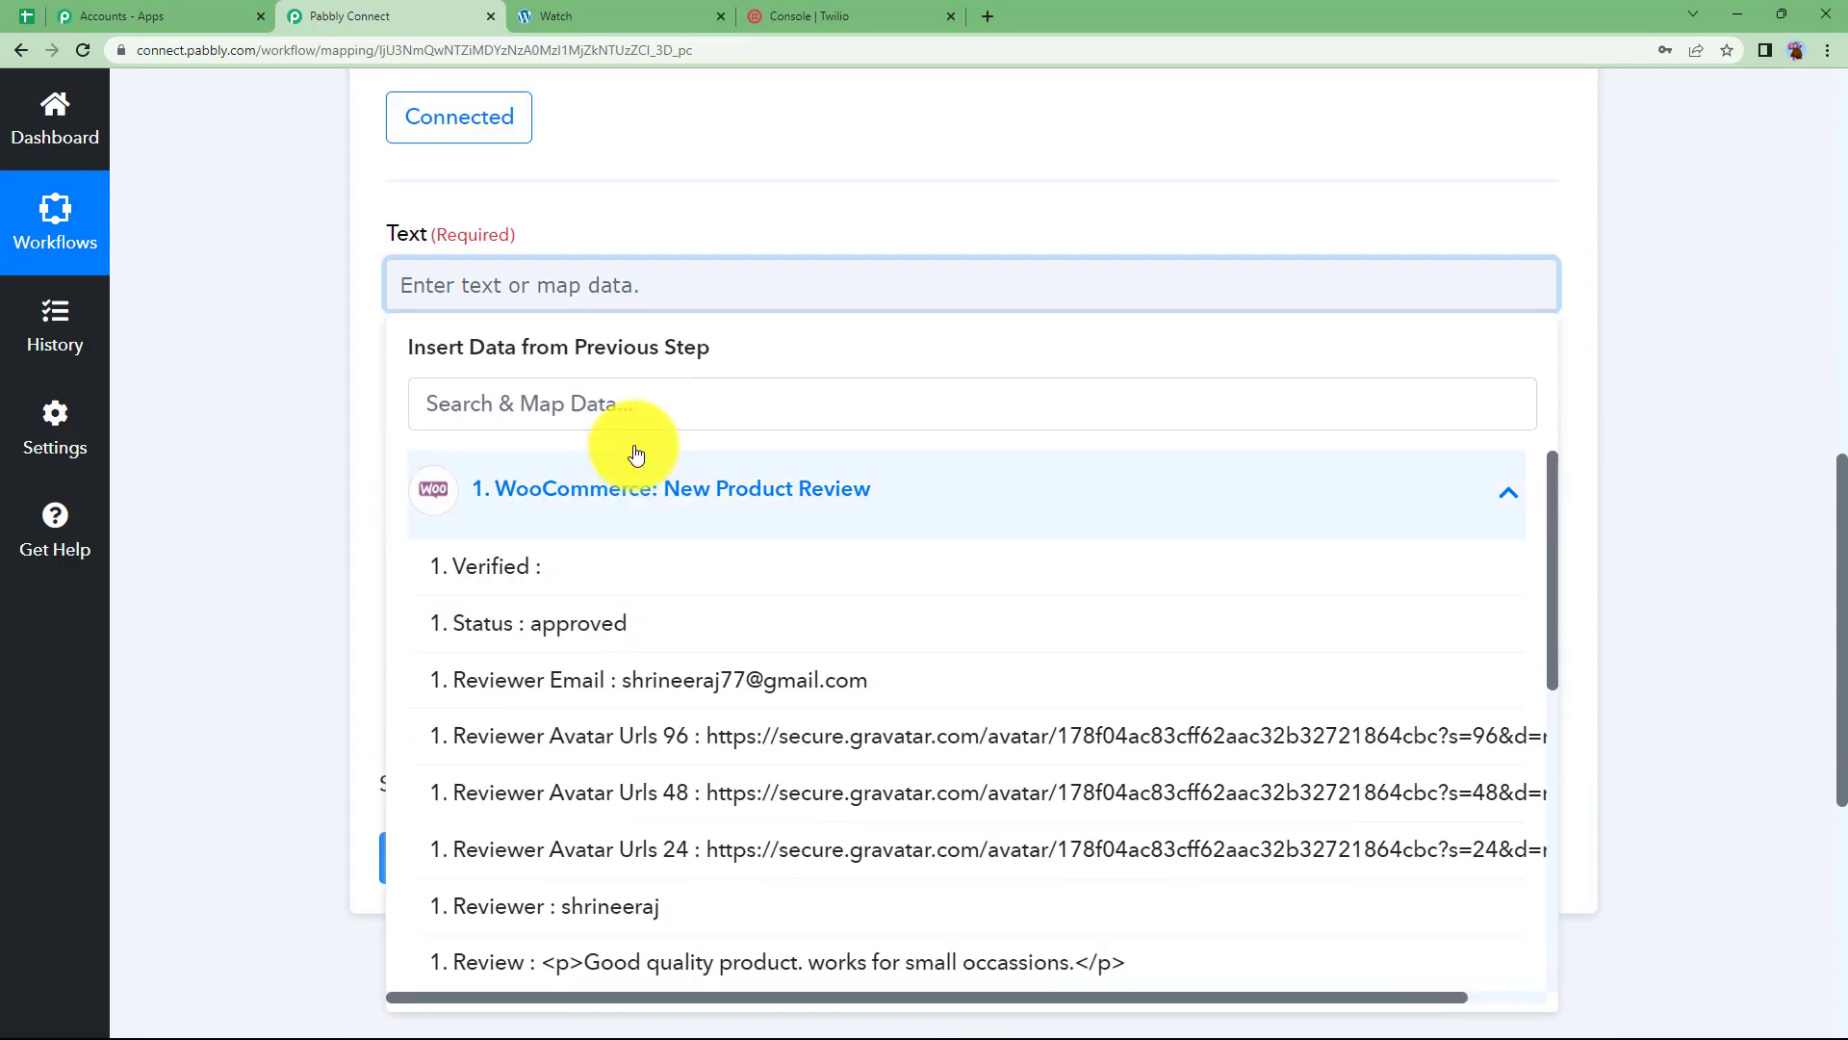
left_click(673, 963)
left_click(358, 372)
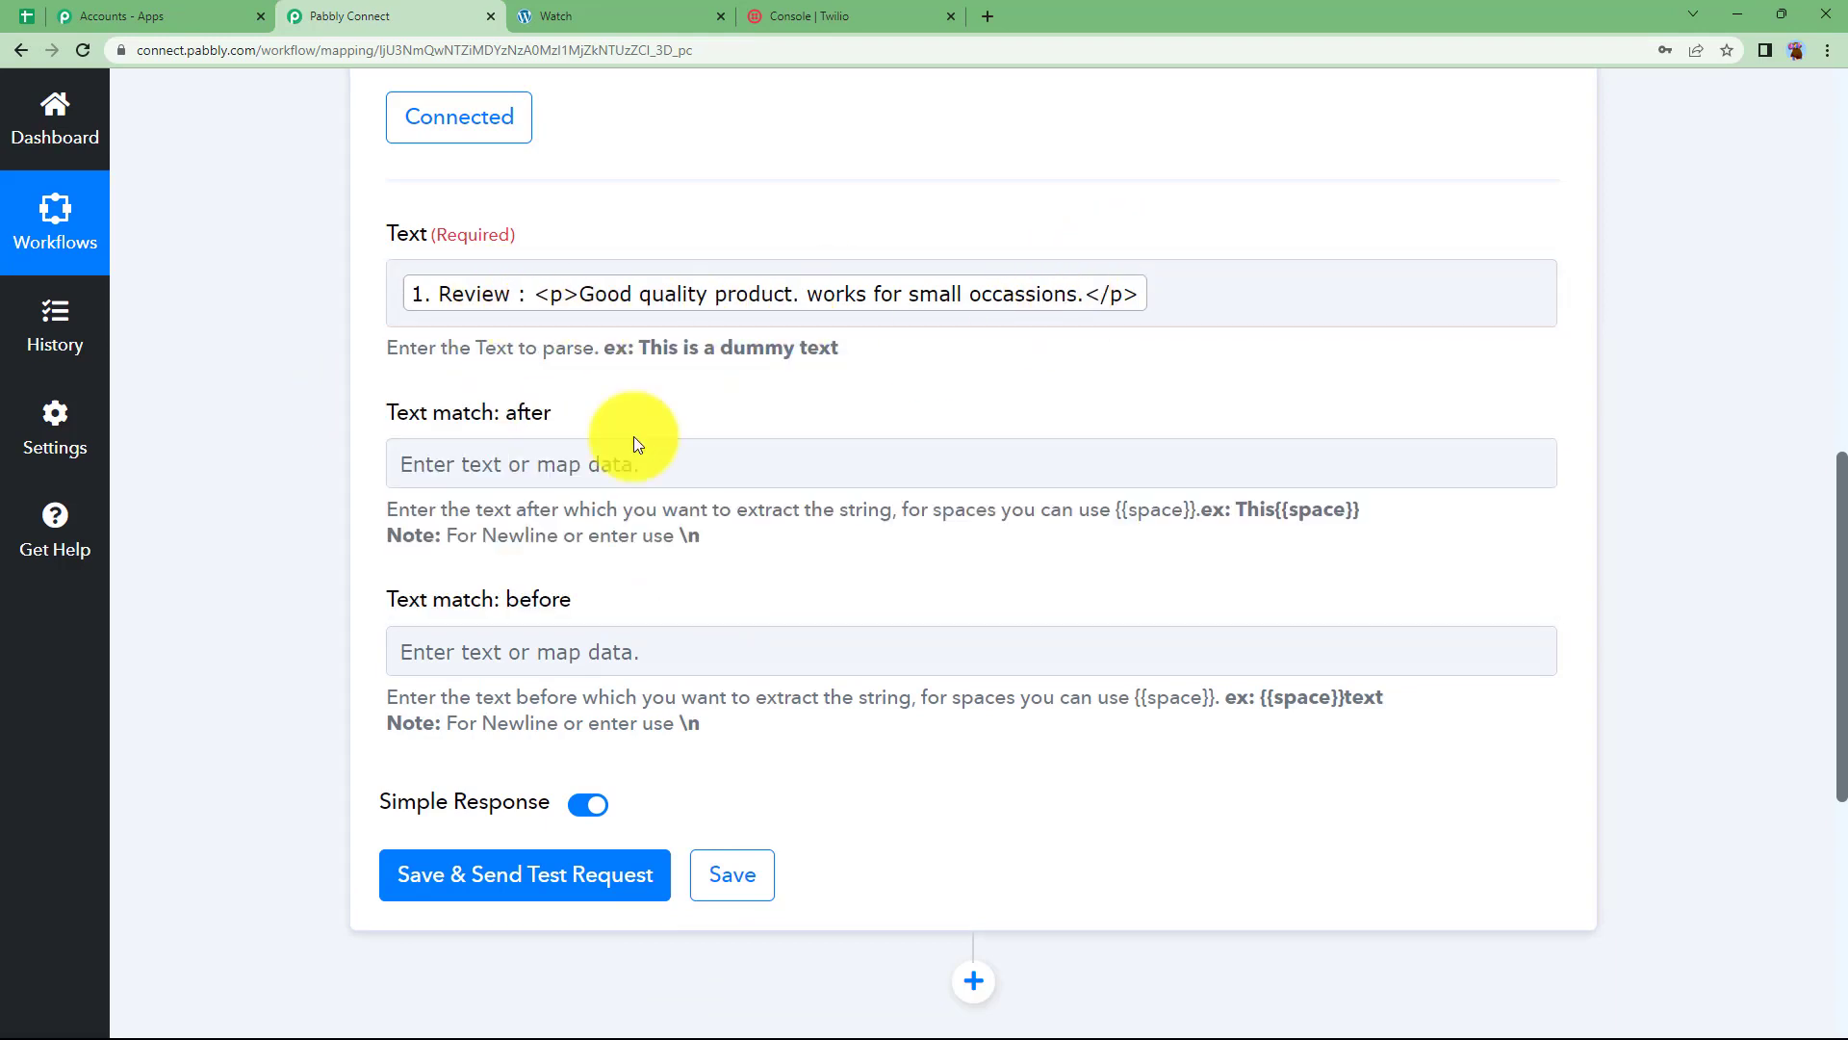
Set the Text Parser's Text match: after value to <p>
left_click(590, 456)
left_click(341, 443)
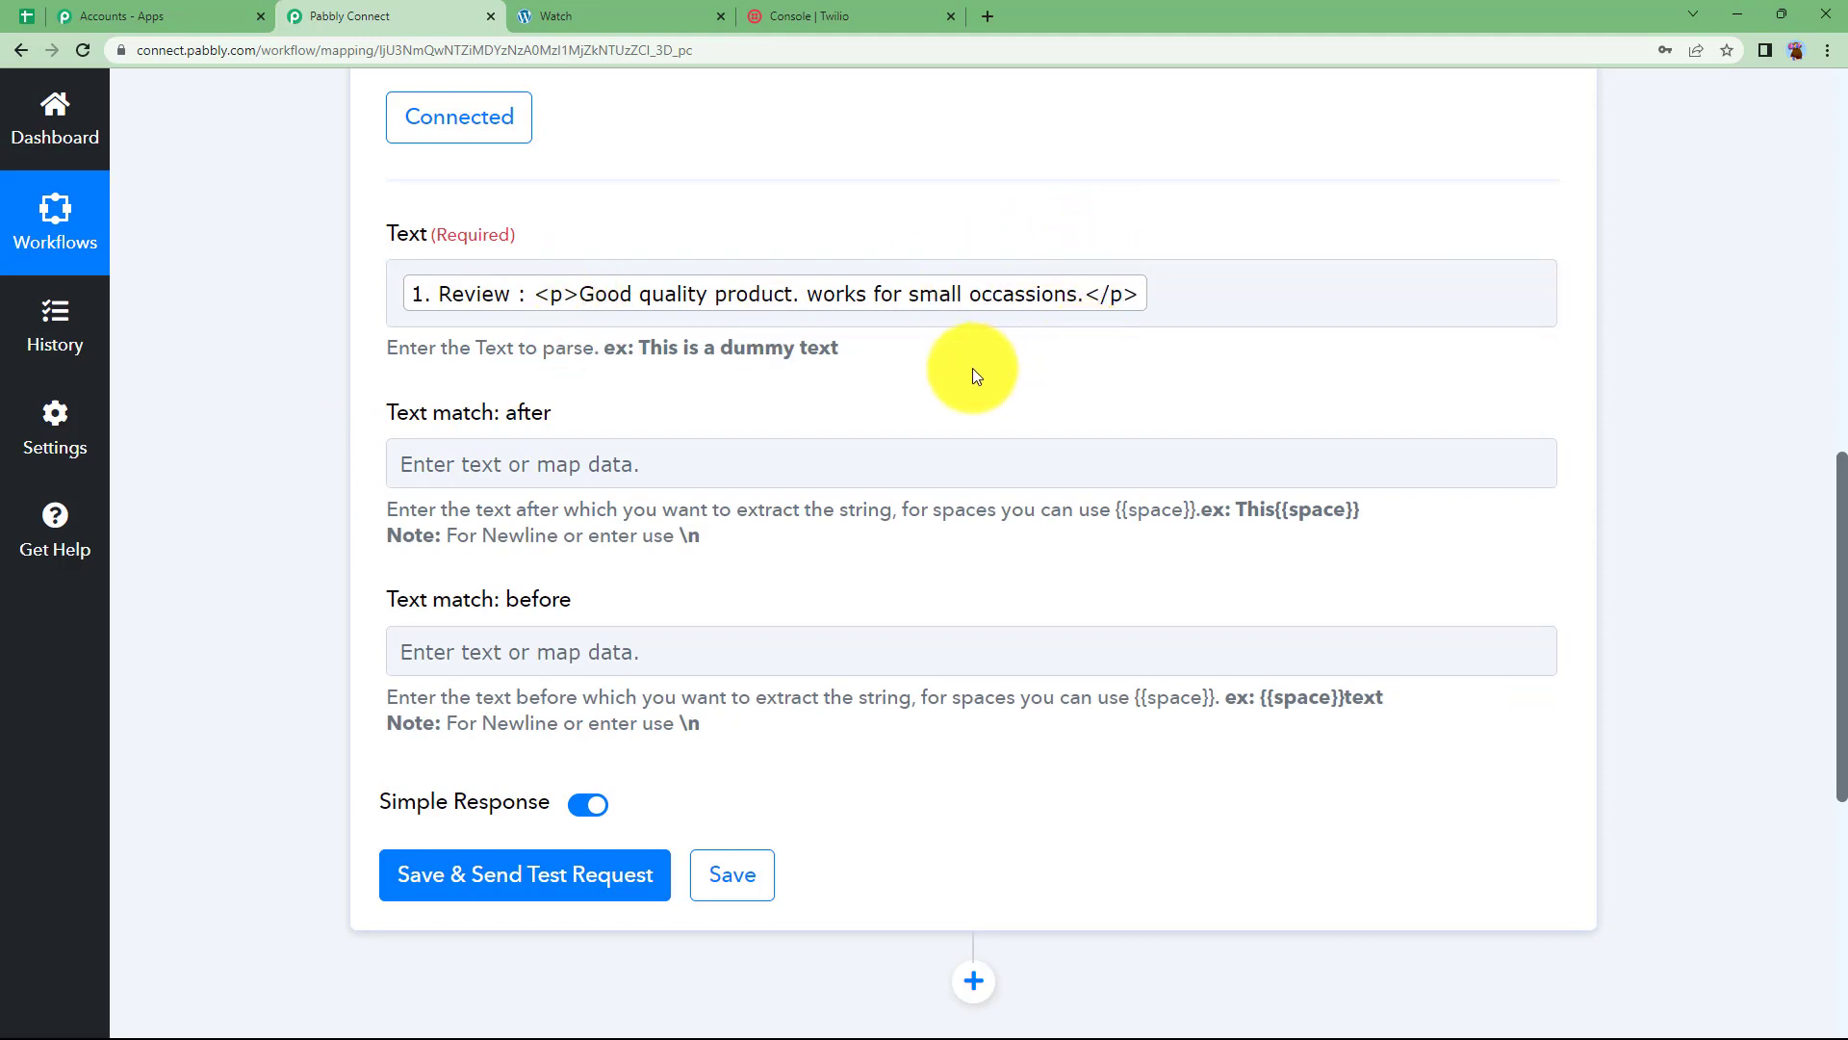
left_click(593, 318)
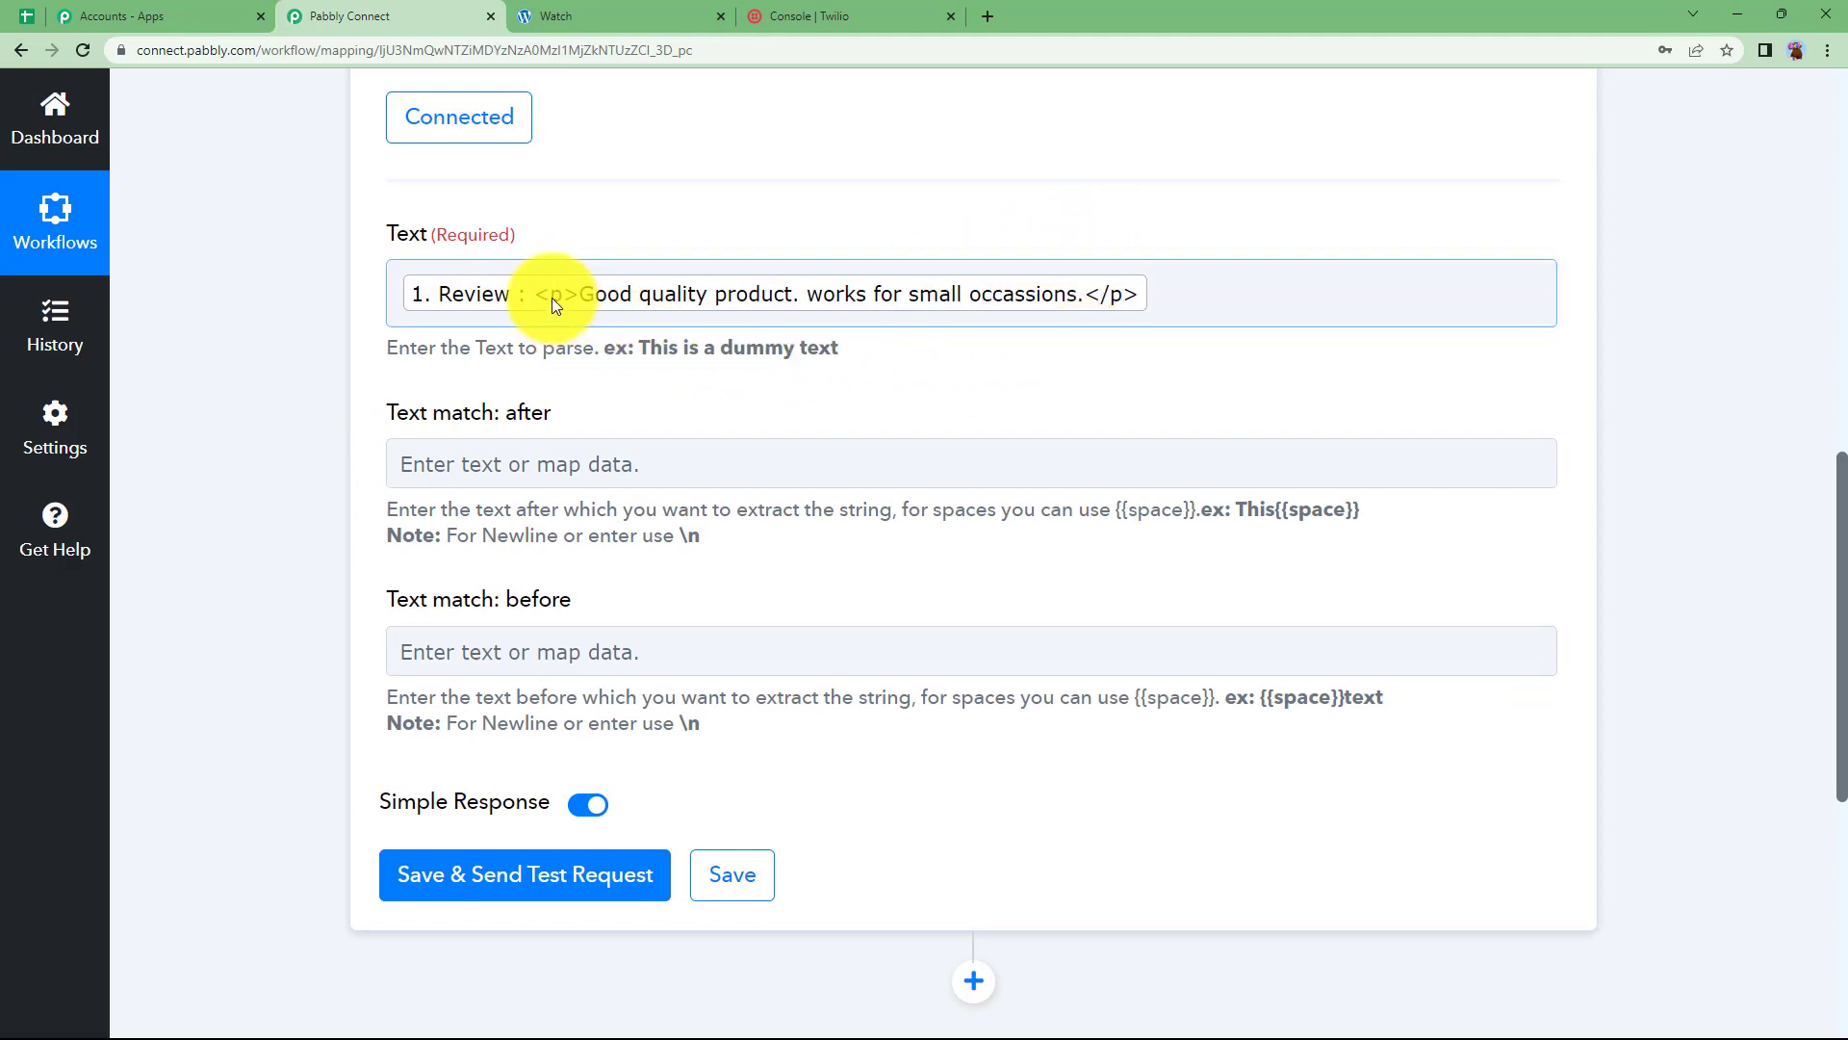
left_click(583, 477)
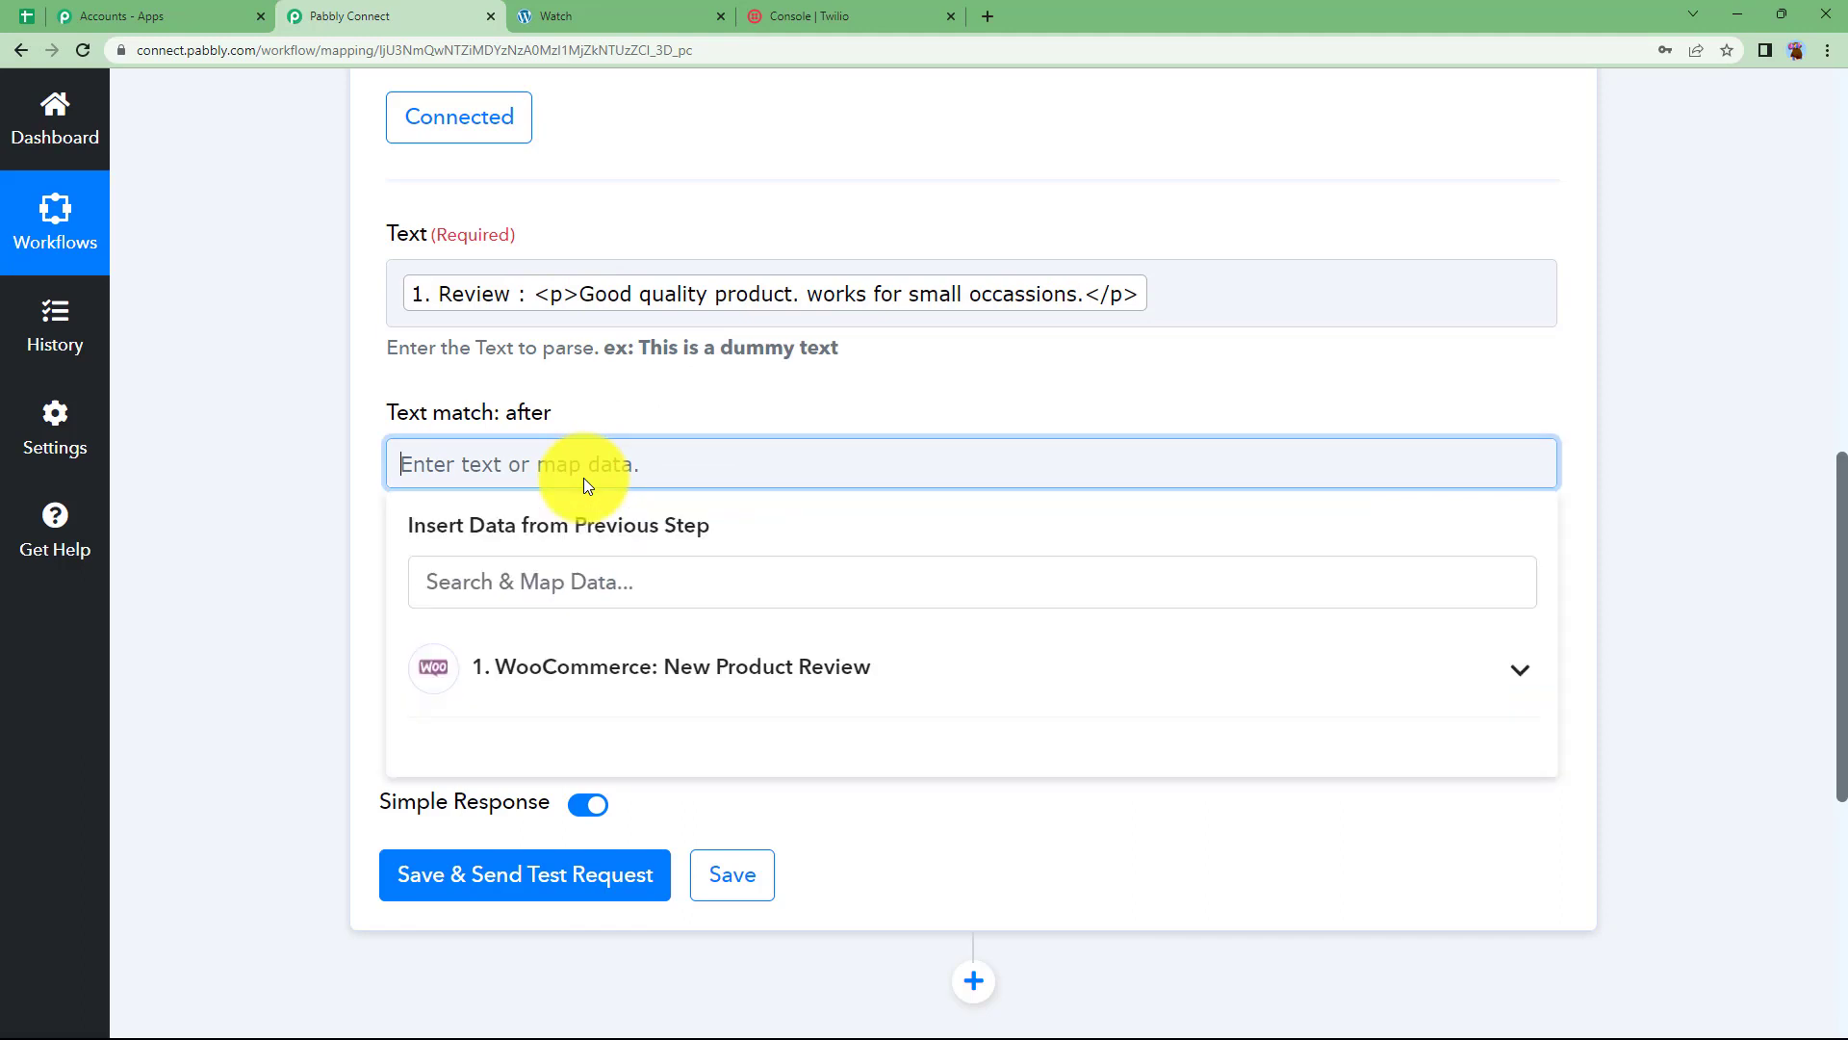
type("<p>")
left_click(376, 479)
Set the Text Parser's Text match: before value to </p>
left_click(464, 637)
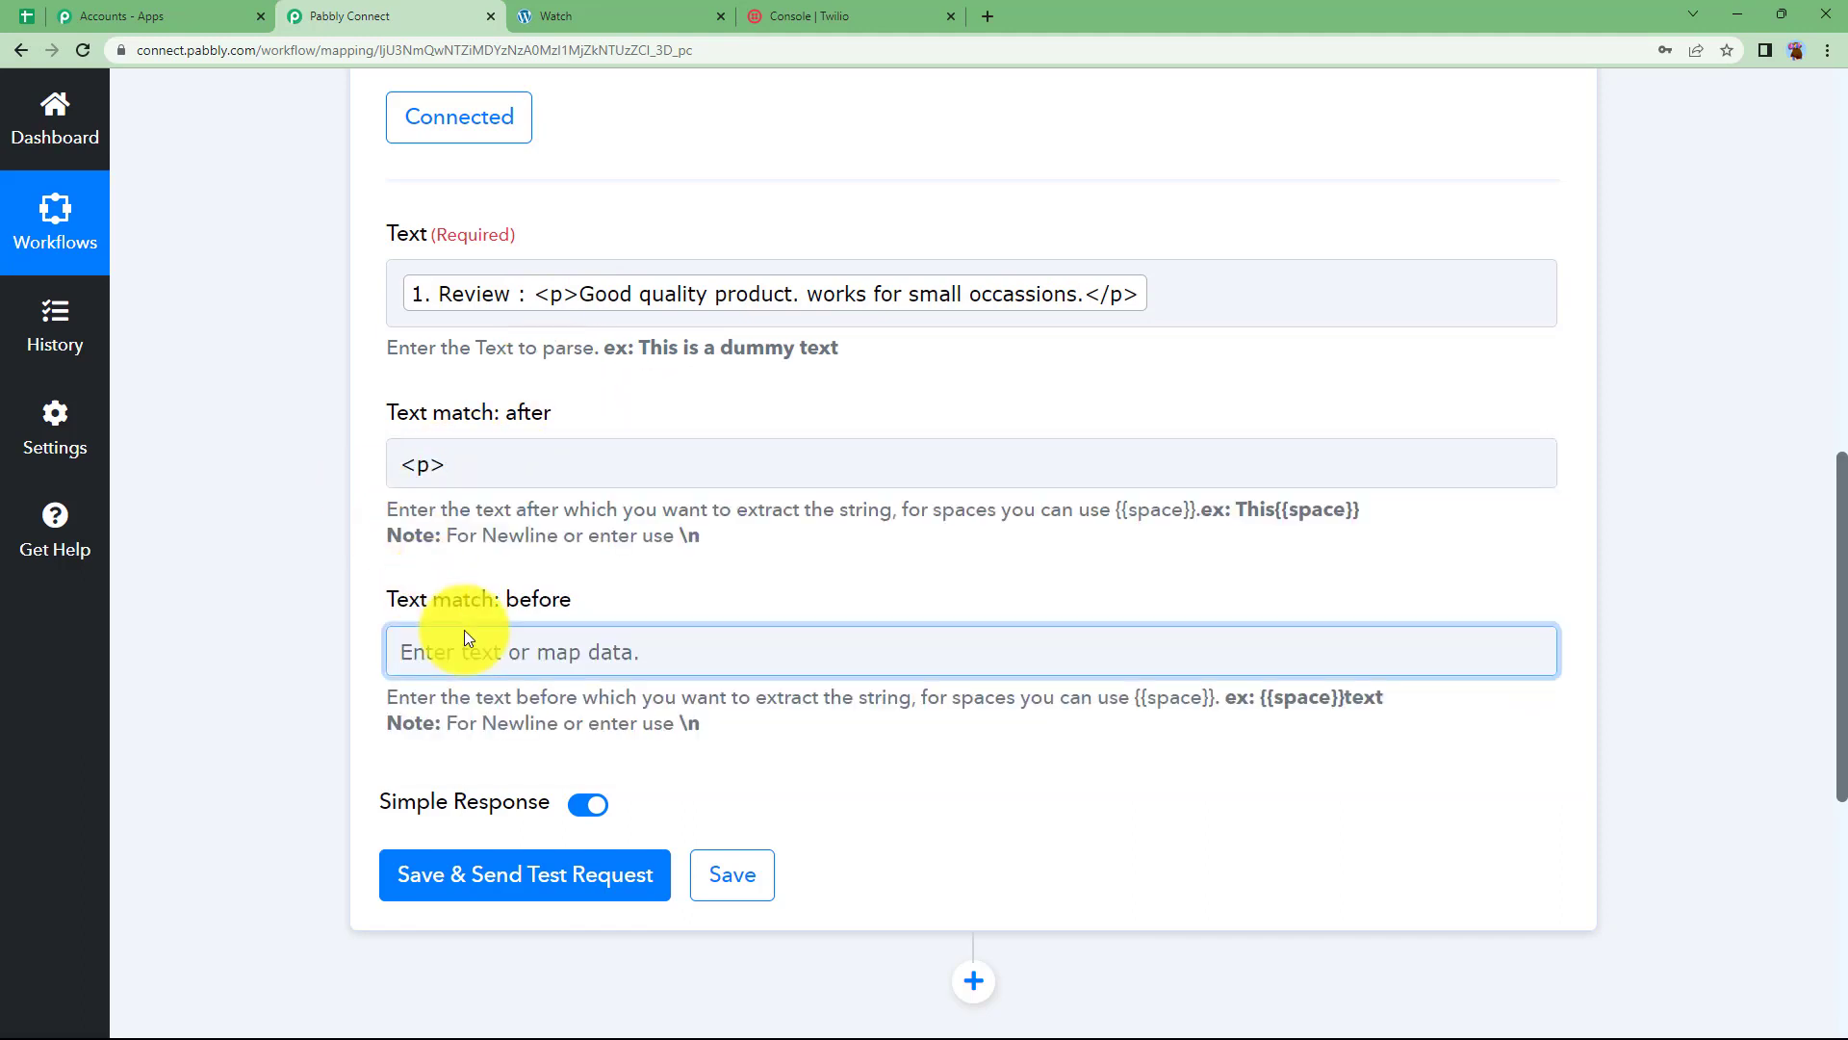
type("<")
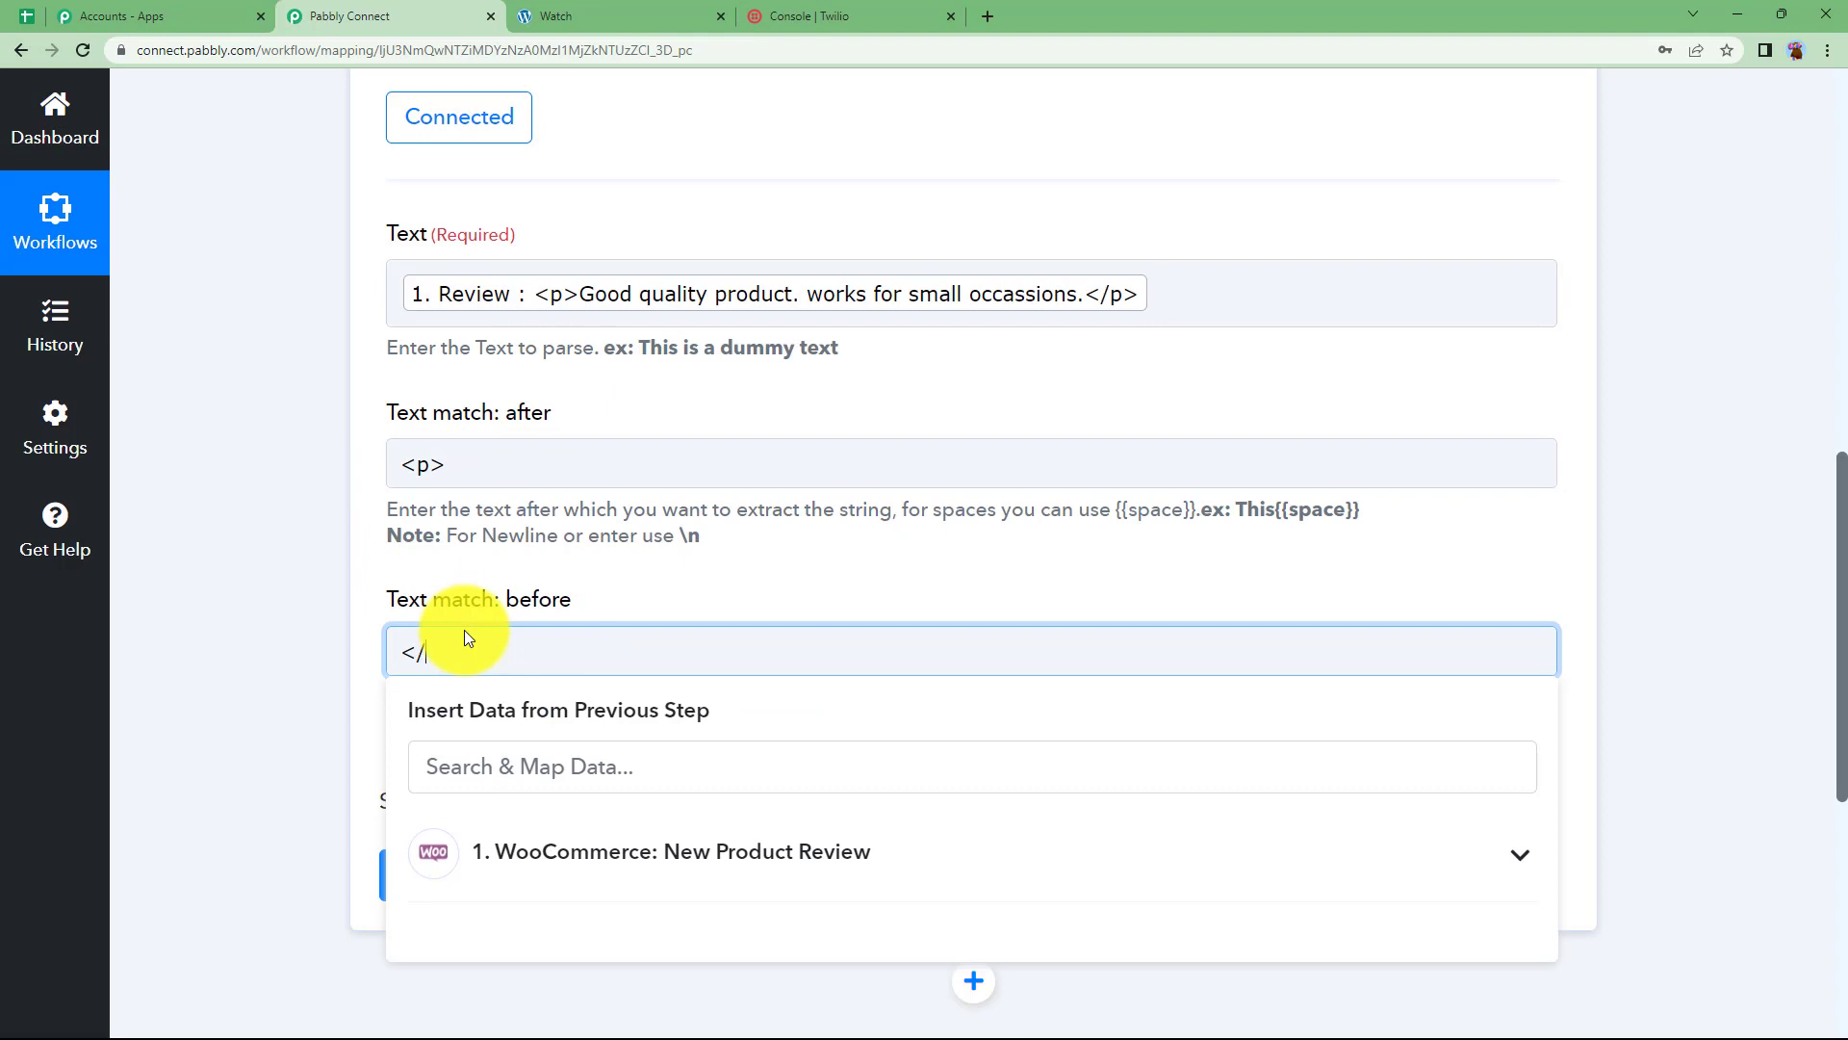
type("/p>")
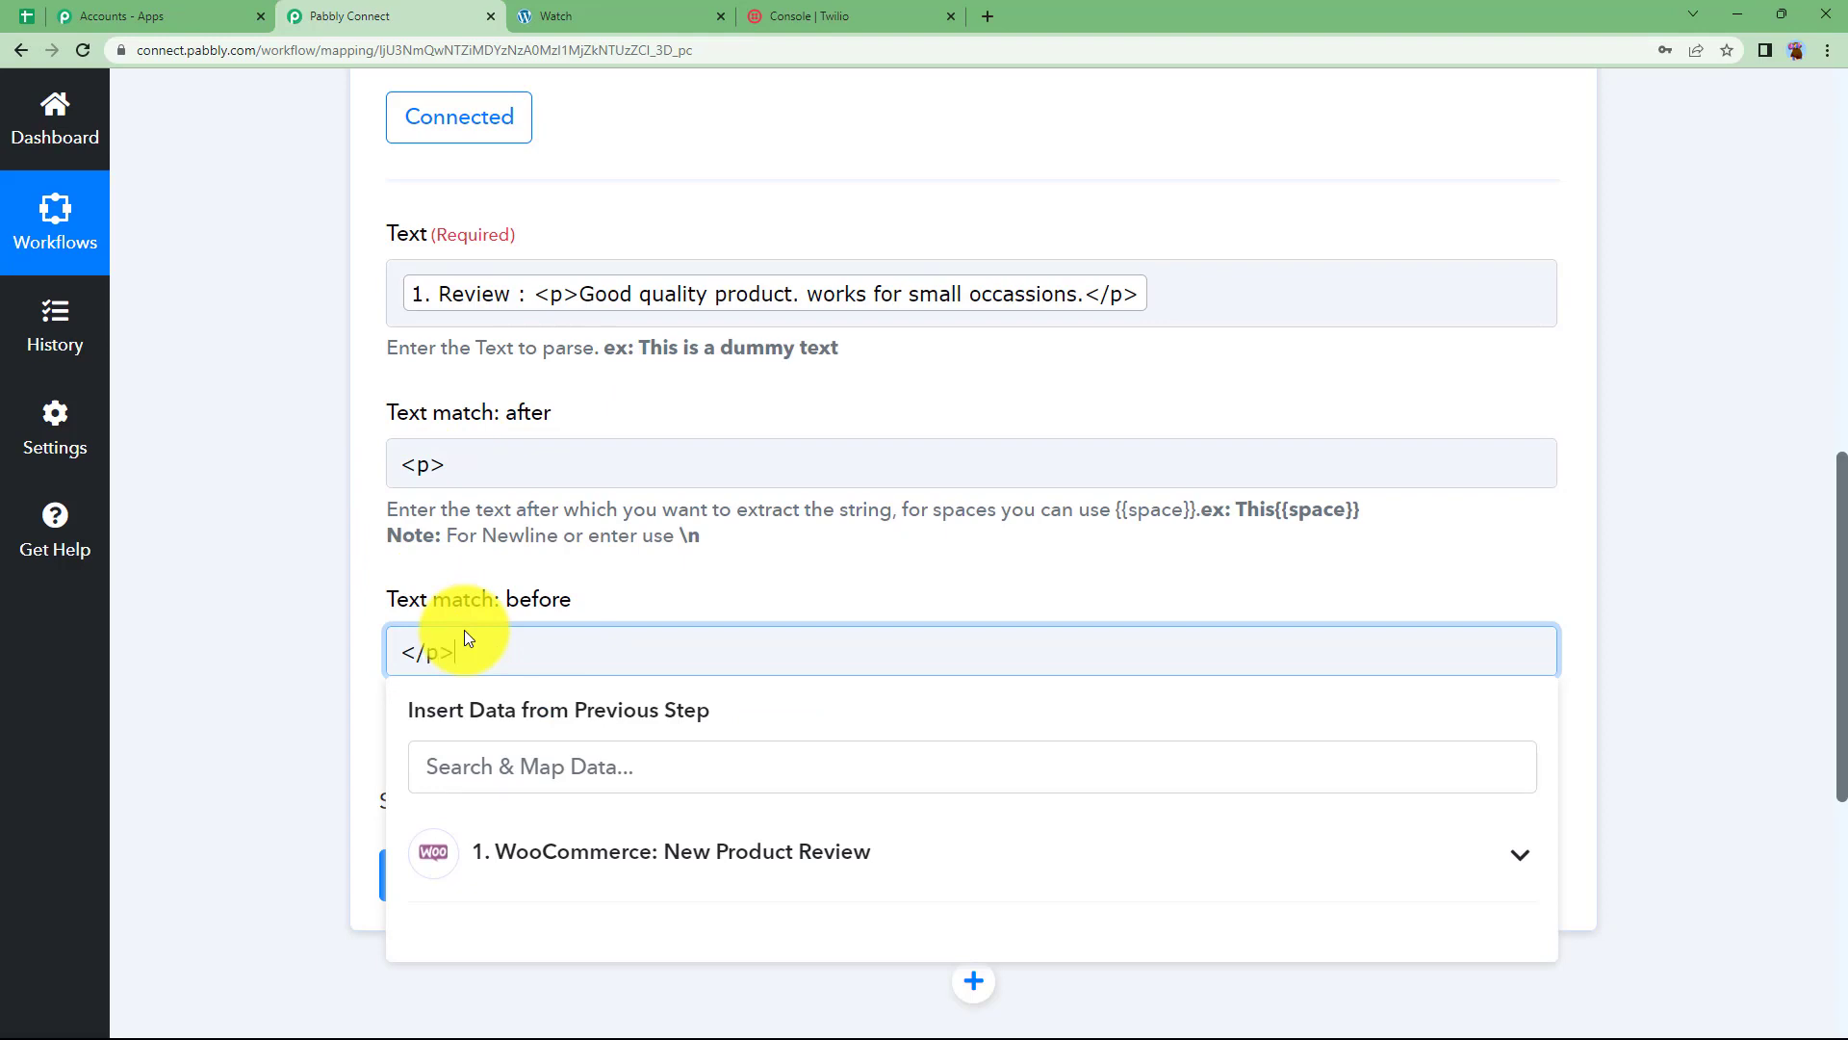
left_click(310, 687)
left_click(408, 465)
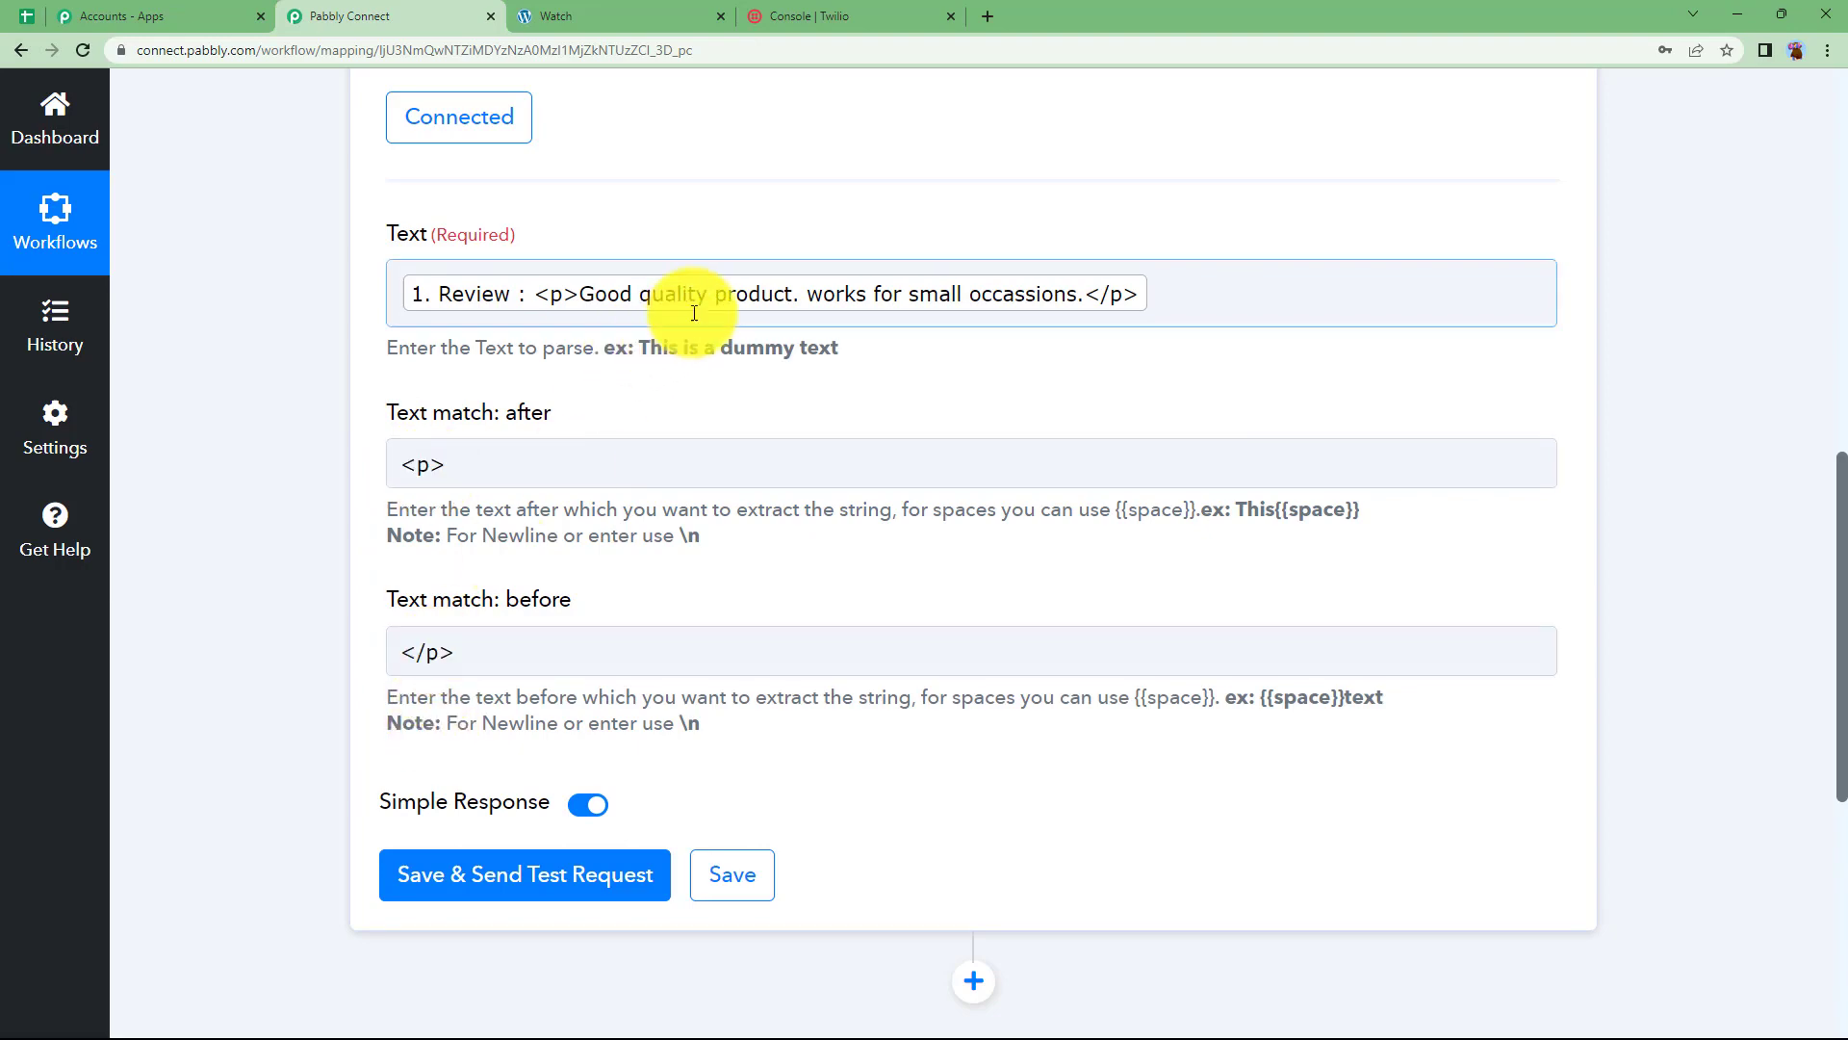
Save the Text Parser step with a test request and check the parsed review in the Result value
scroll(366, 706, "down", 3)
left_click(414, 595)
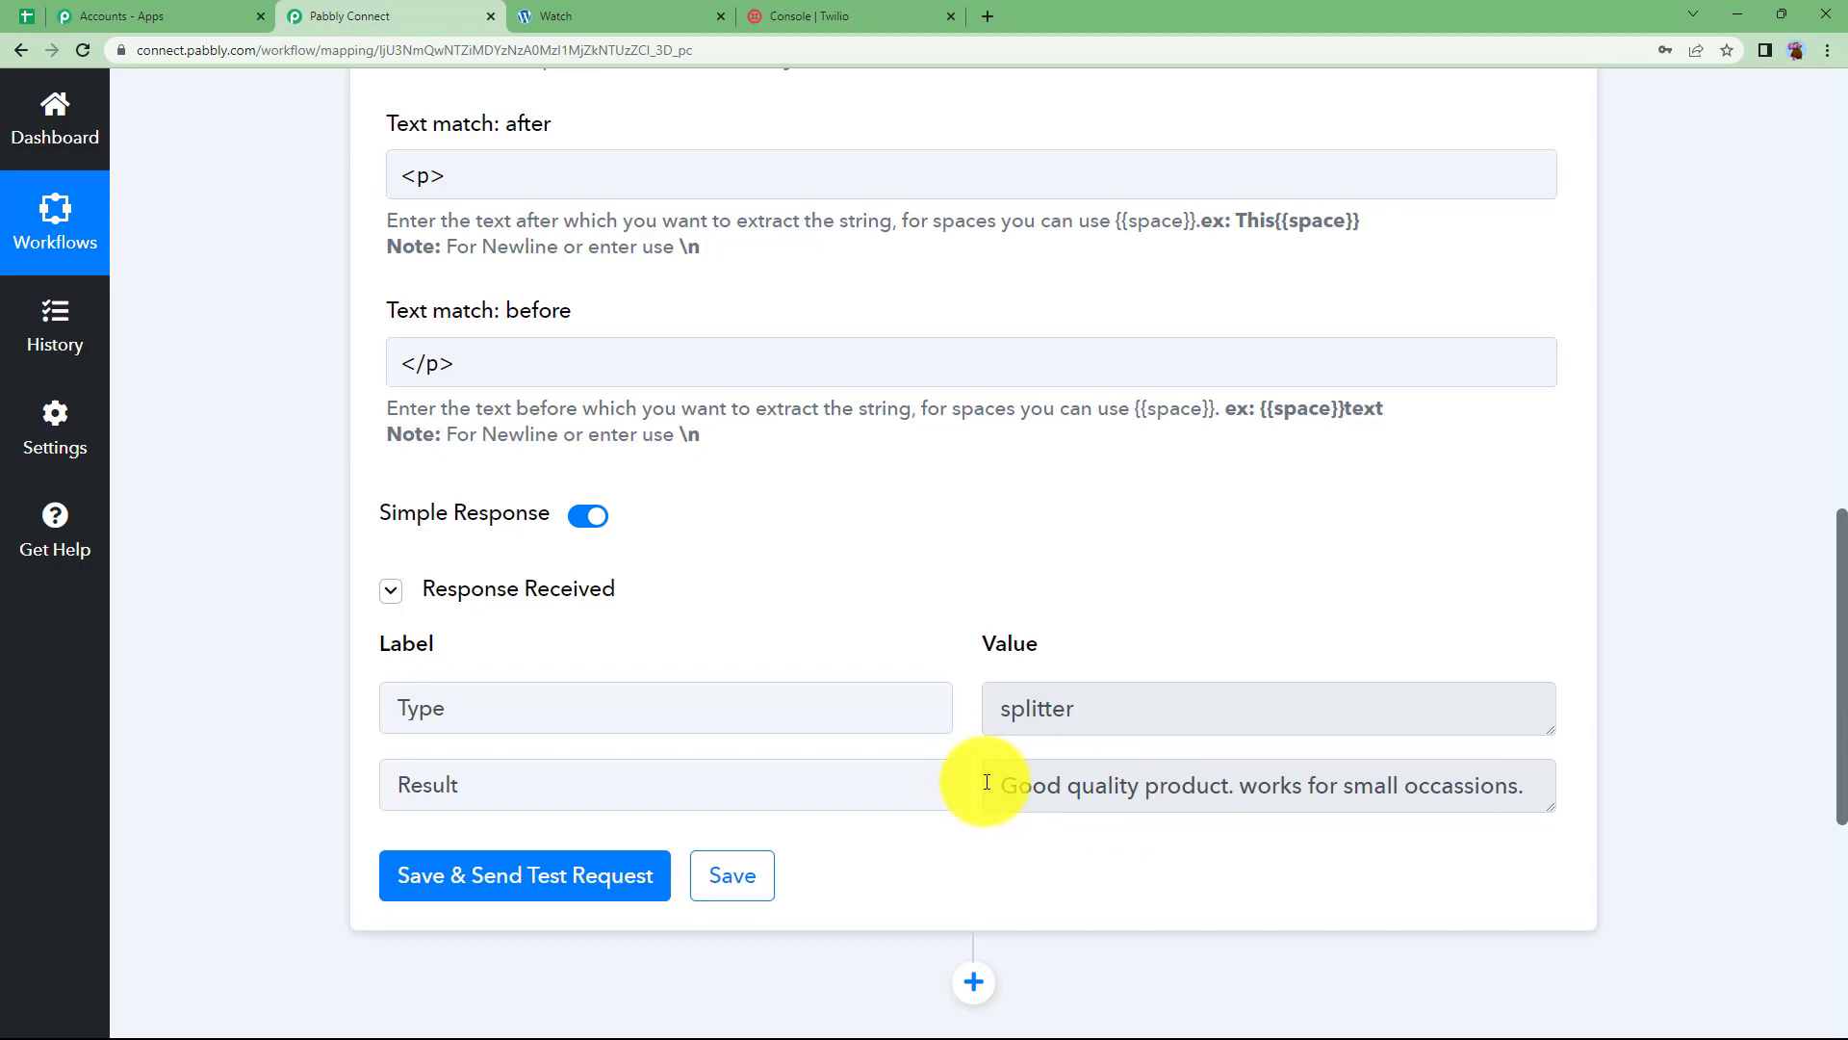
left_click_drag(991, 785, 1564, 799)
left_click(1198, 876)
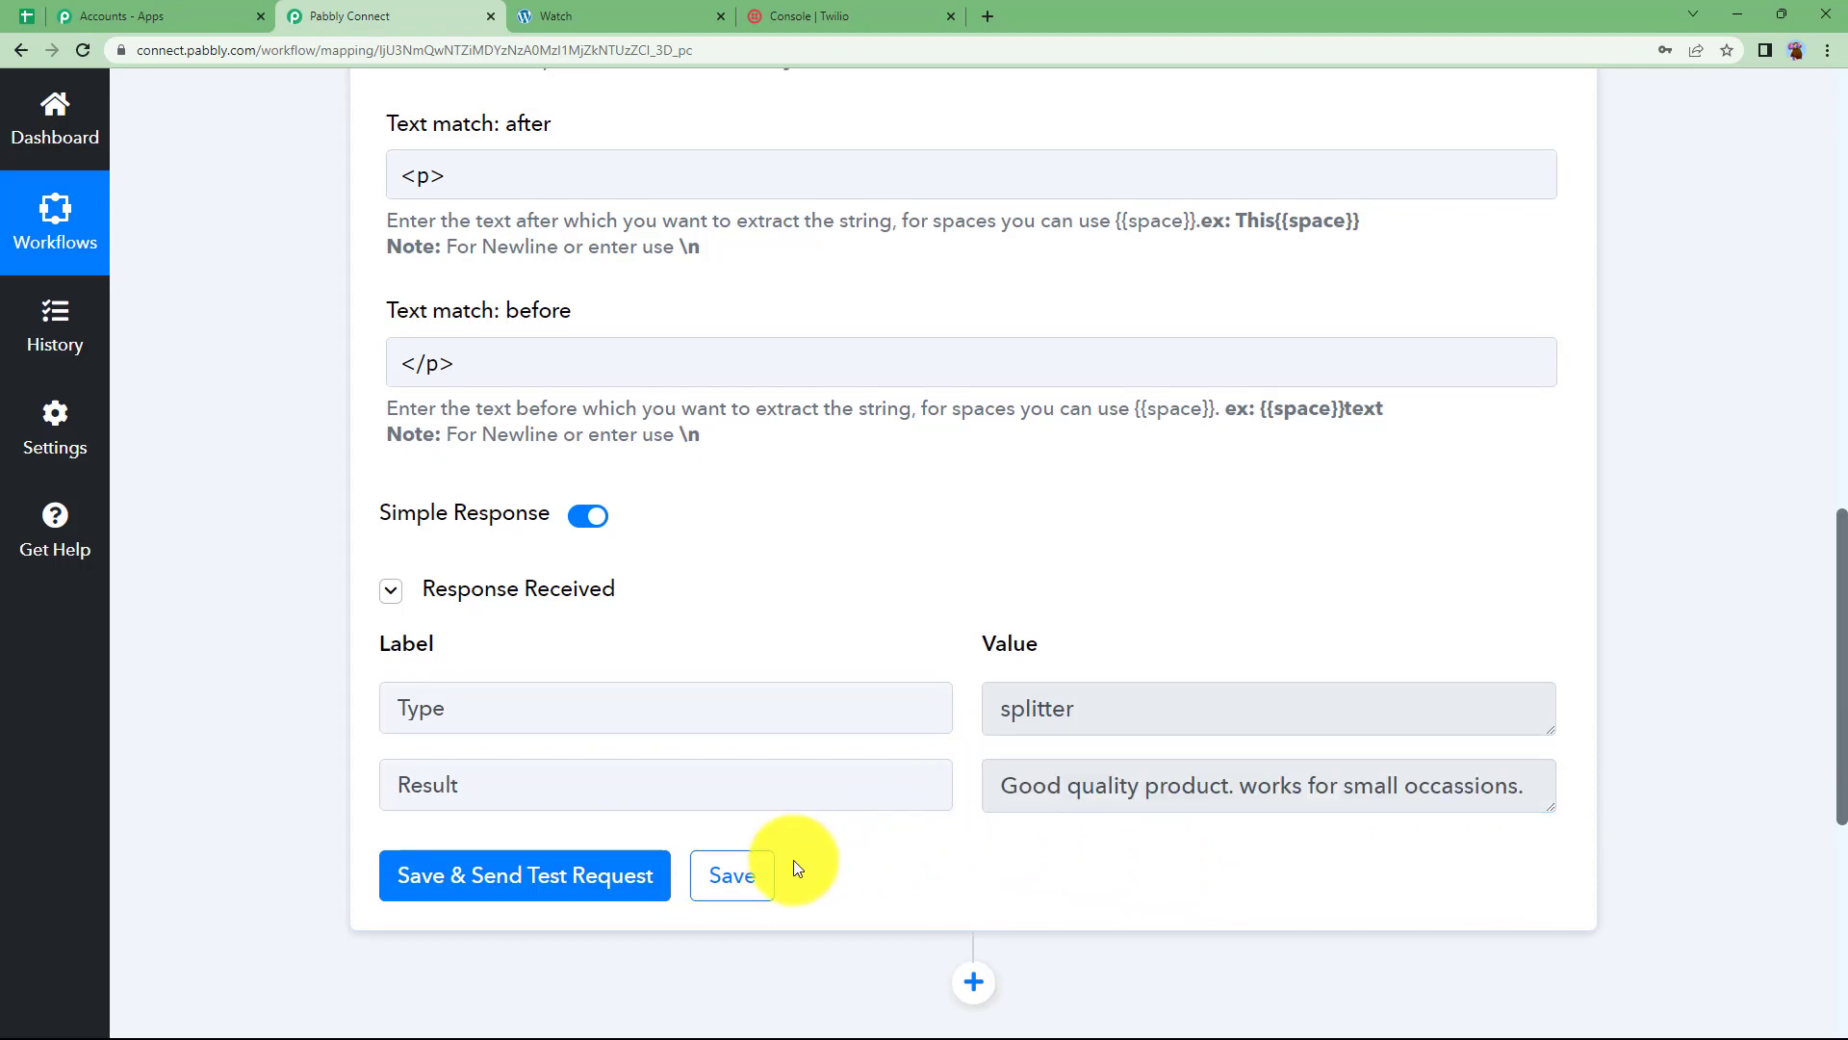
Collapse the Text Formatter step and add a third workflow step that uses the Twilio app
scroll(382, 599, "up", 6)
left_click(1043, 144)
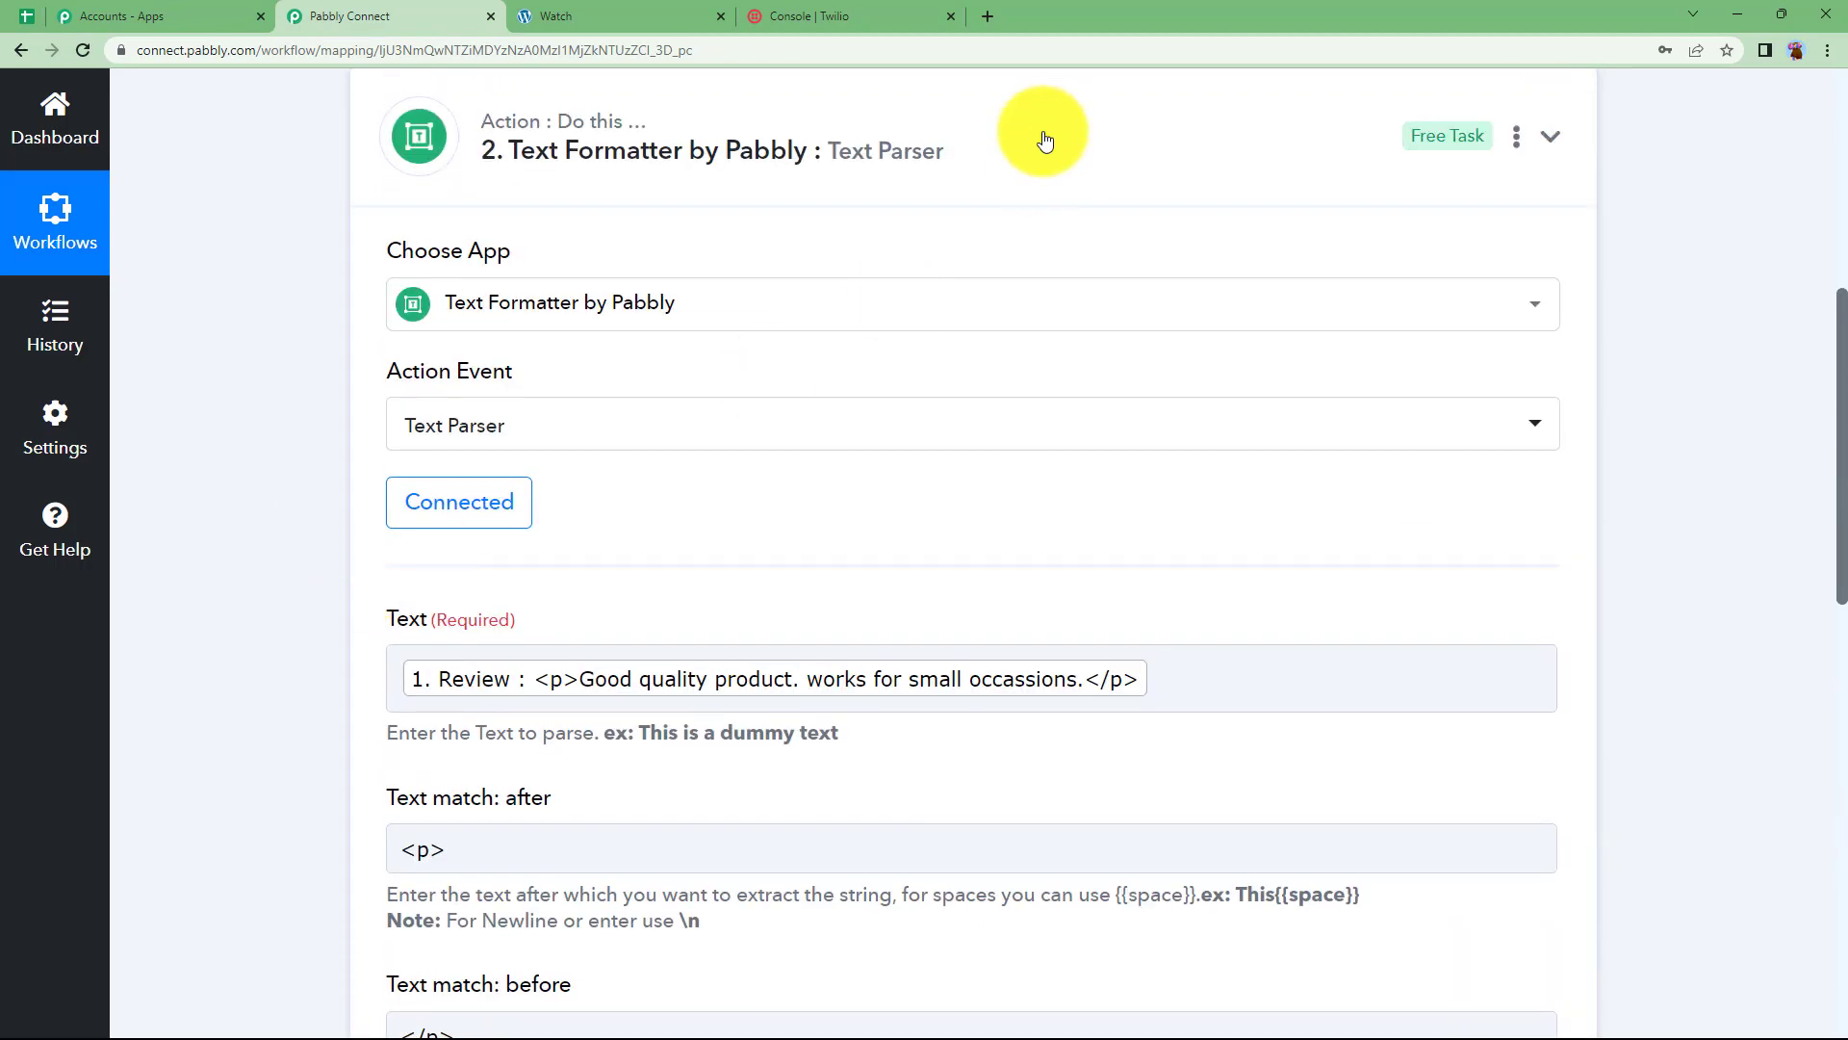
left_click(970, 331)
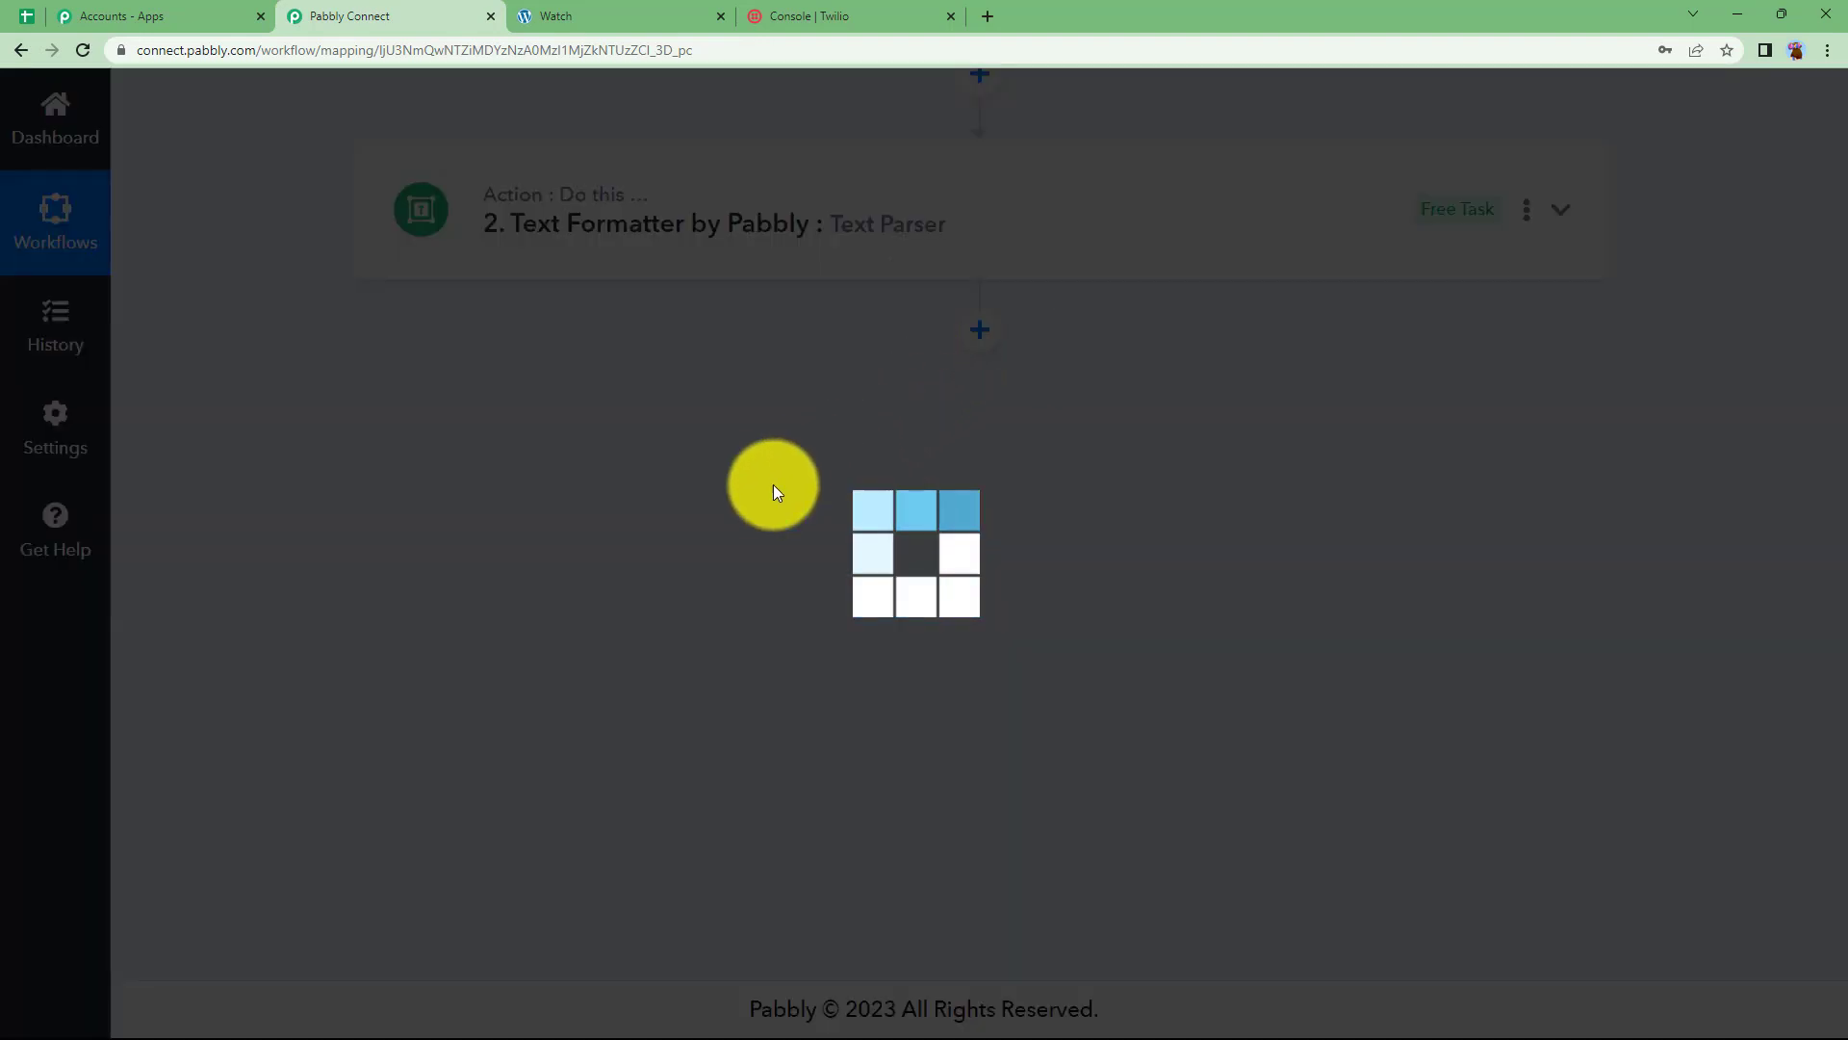
left_click(582, 633)
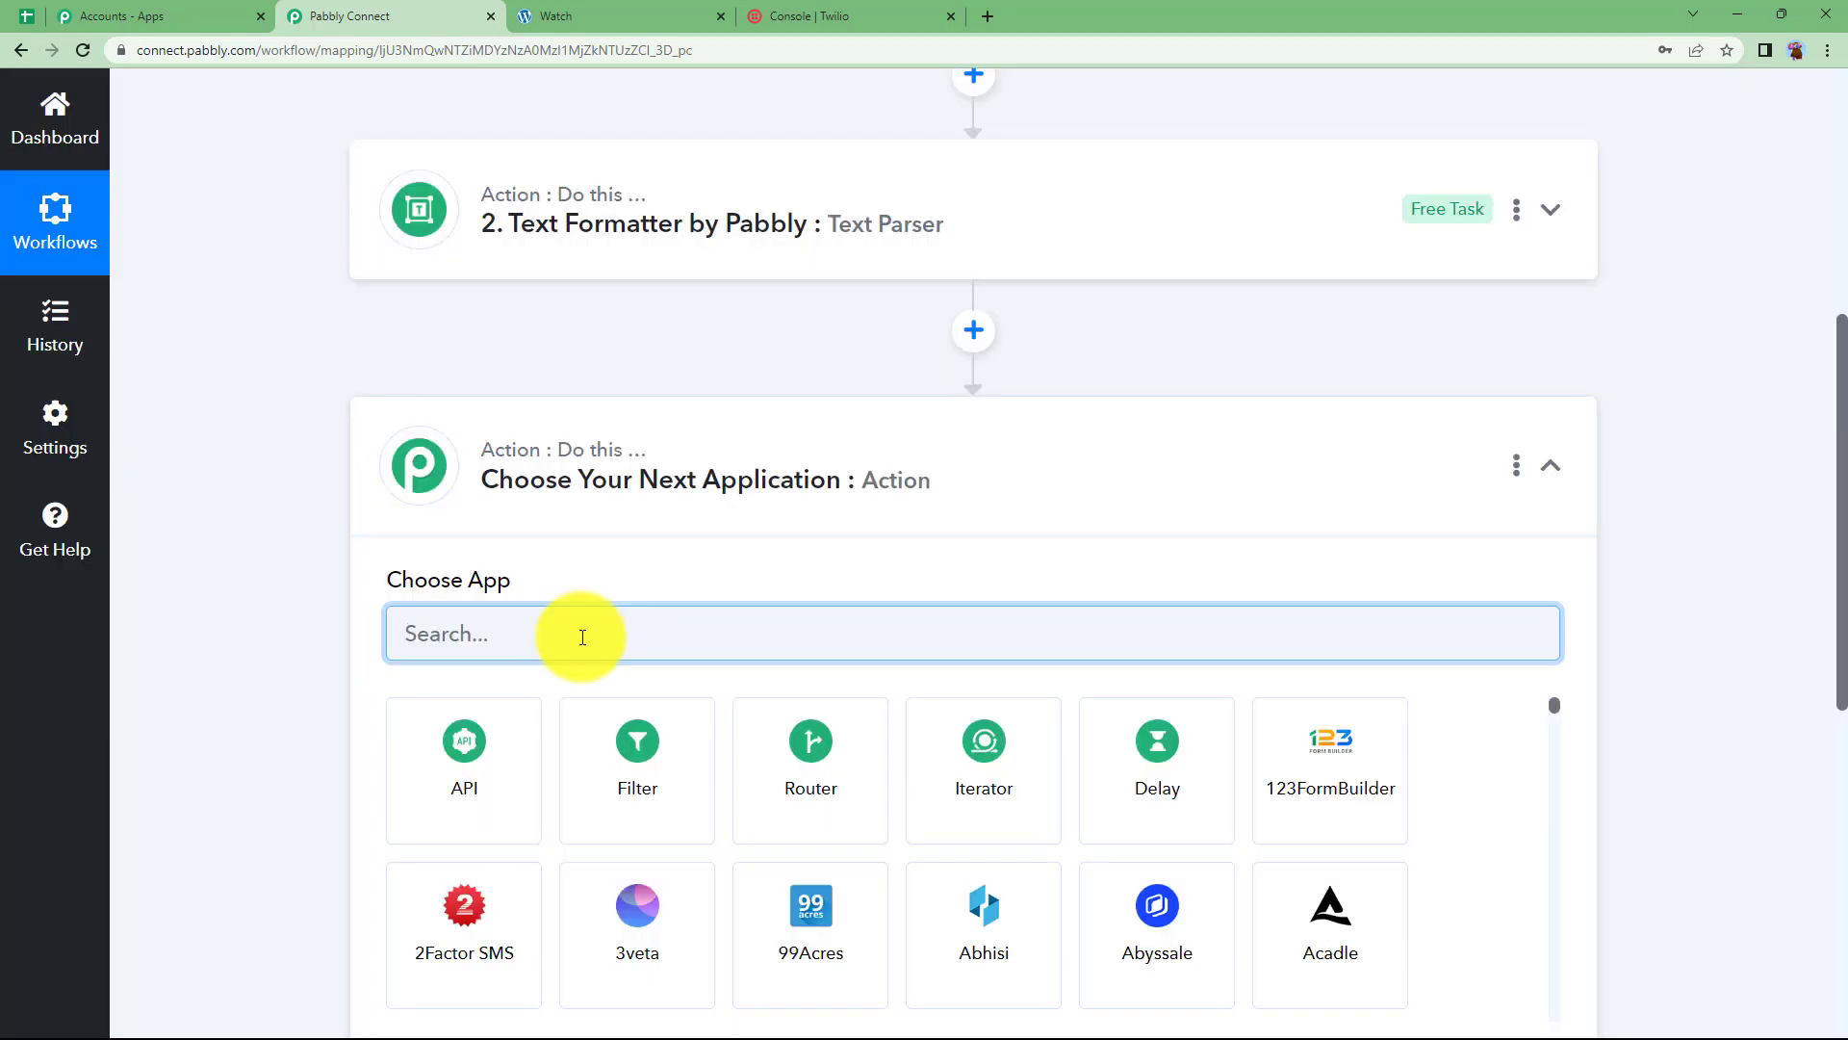
type("twili")
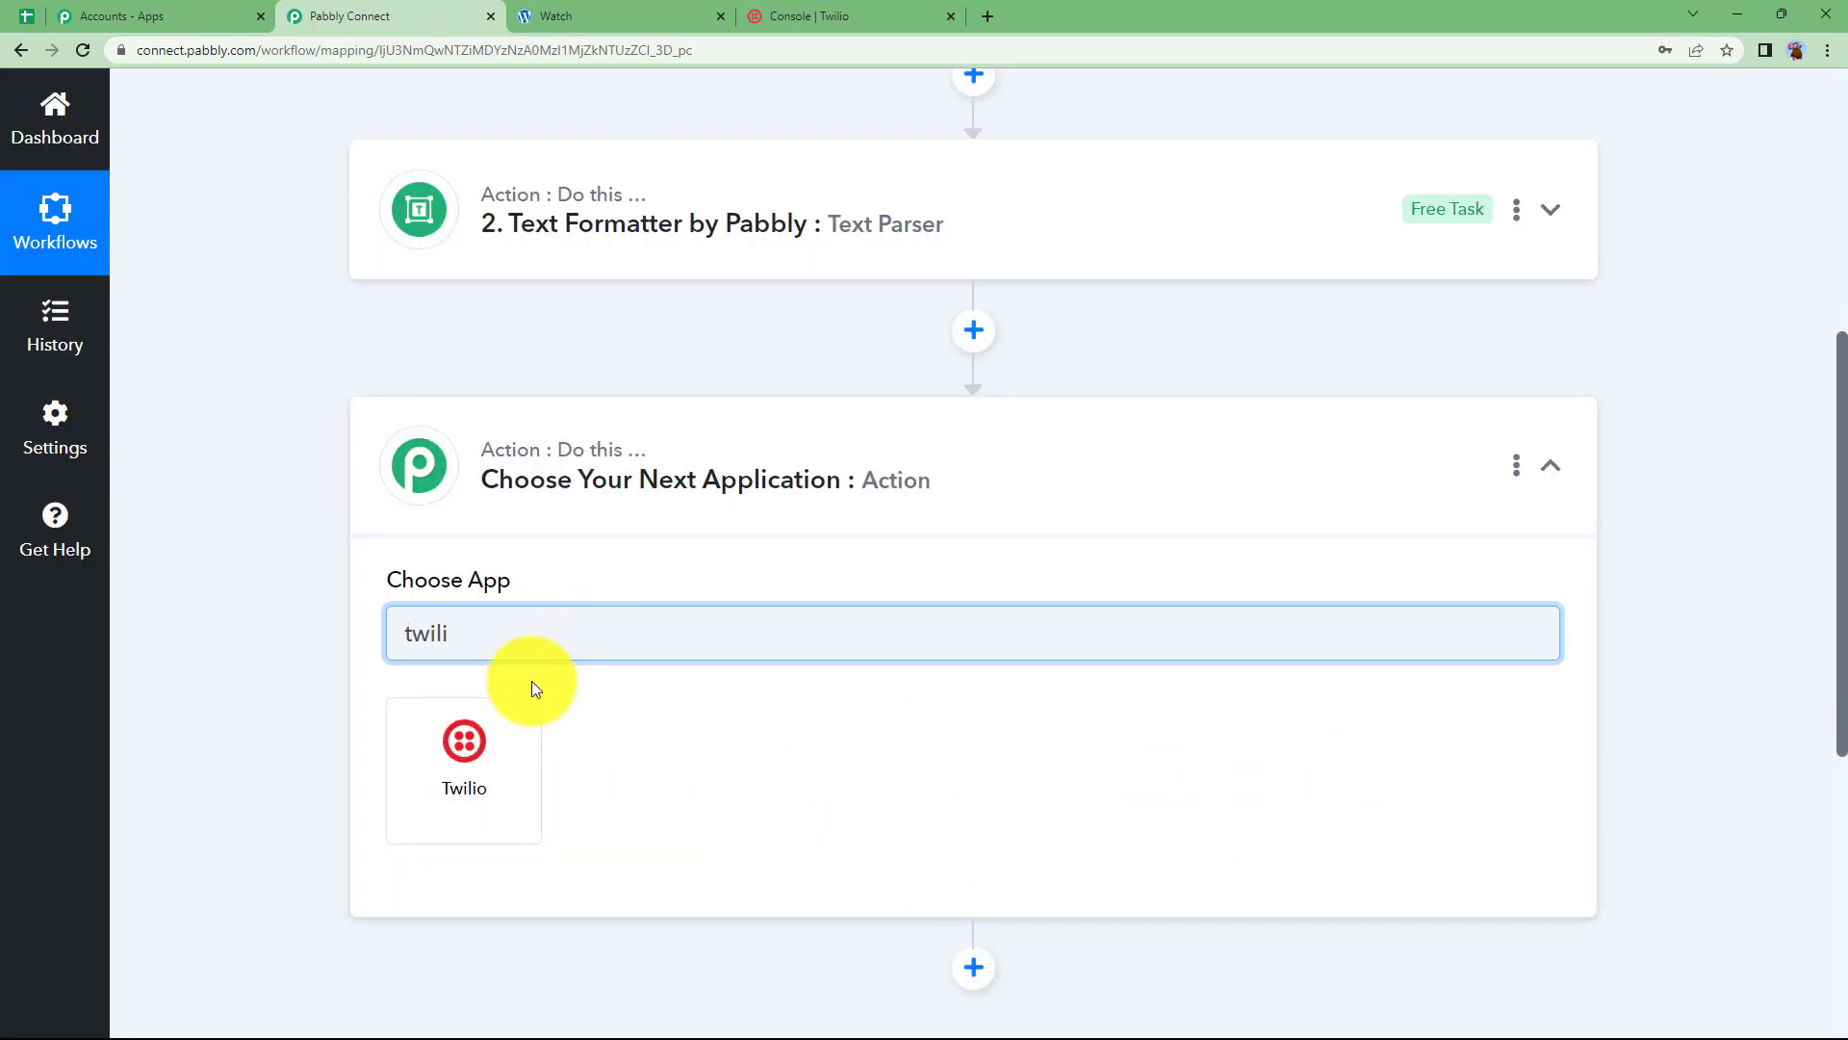
left_click(507, 729)
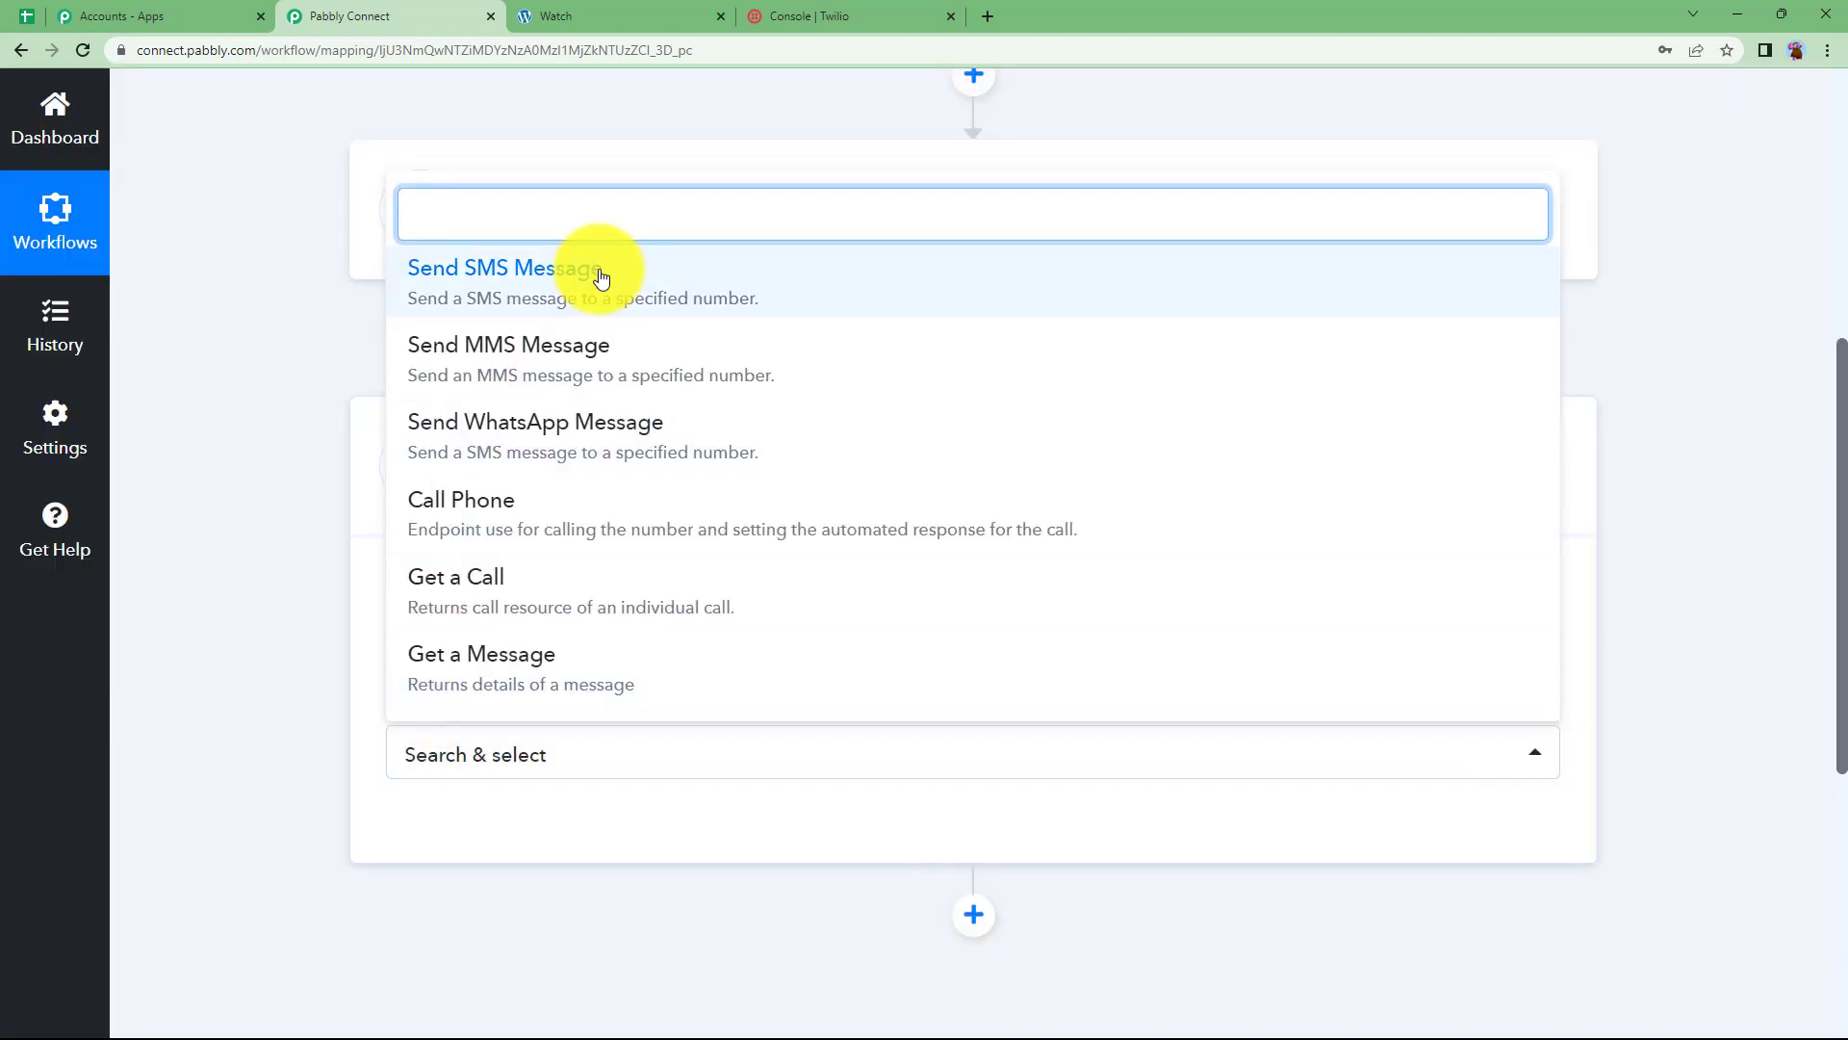
Set the Twilio action event to Send SMS Message and begin adding a new Twilio connection
left_click(601, 278)
left_click(481, 645)
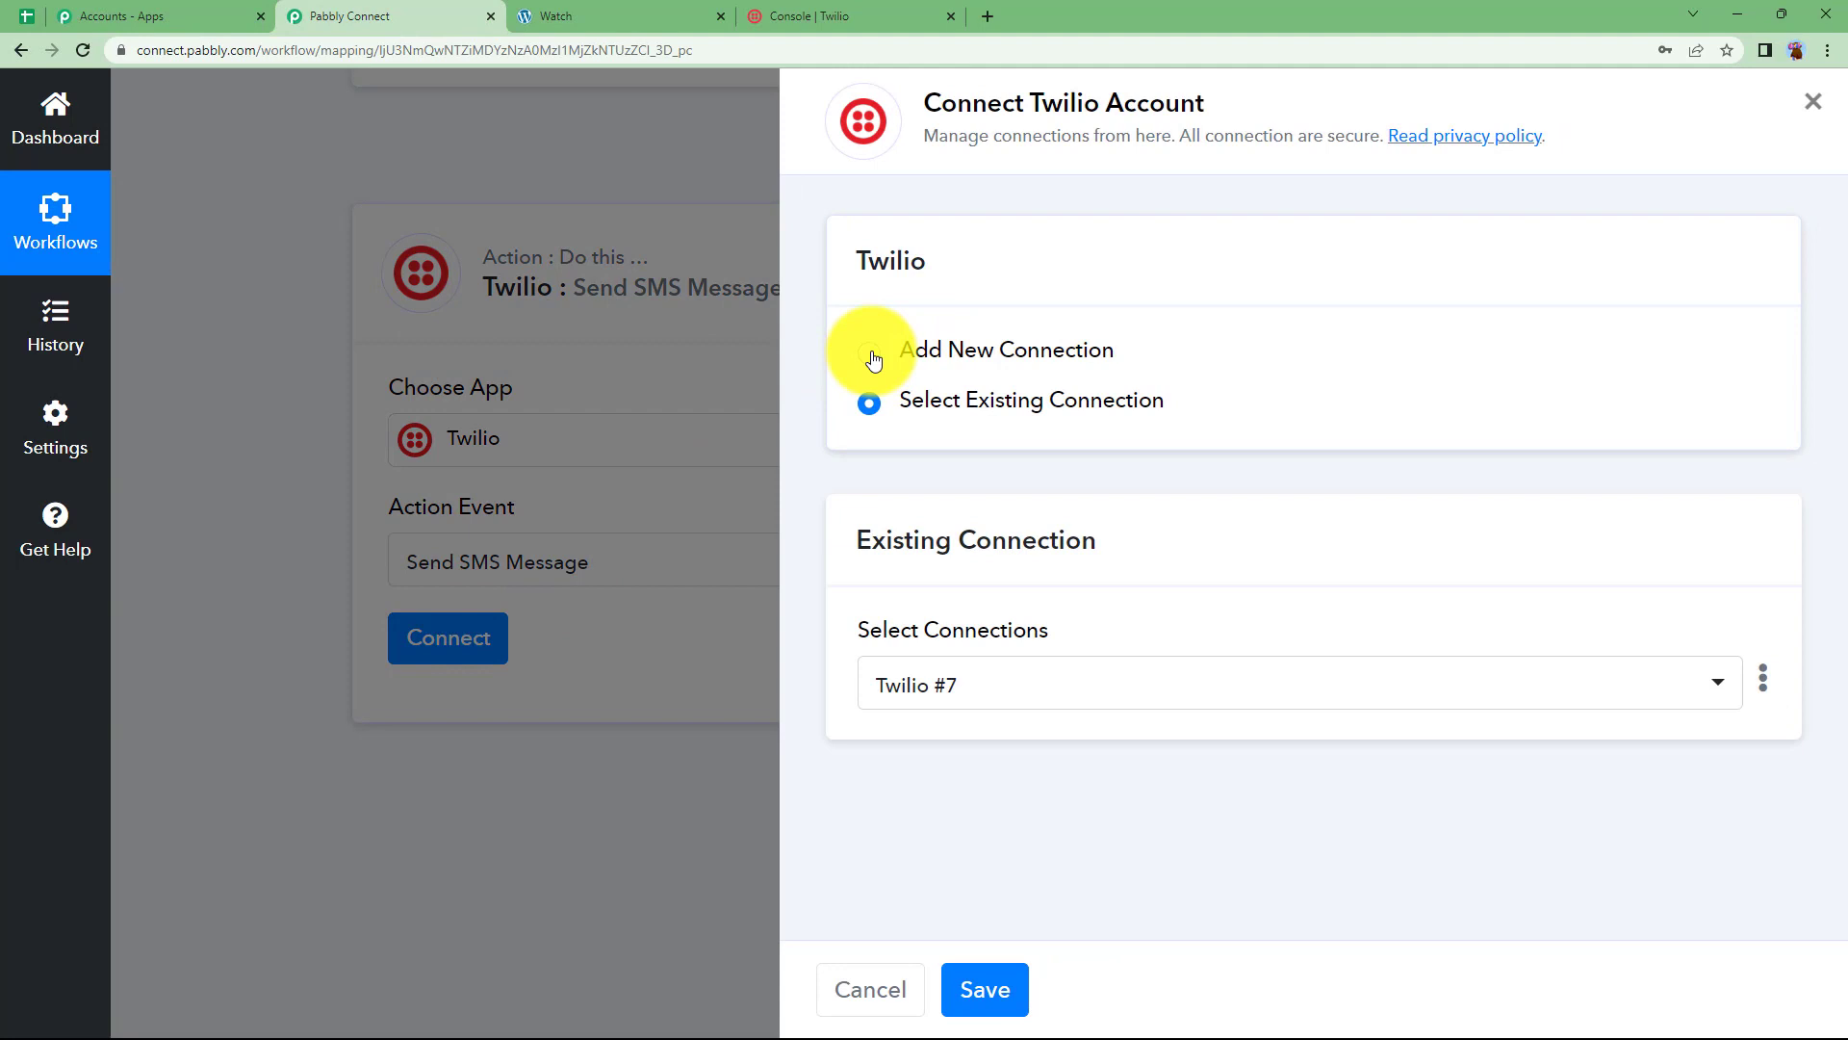
left_click(873, 359)
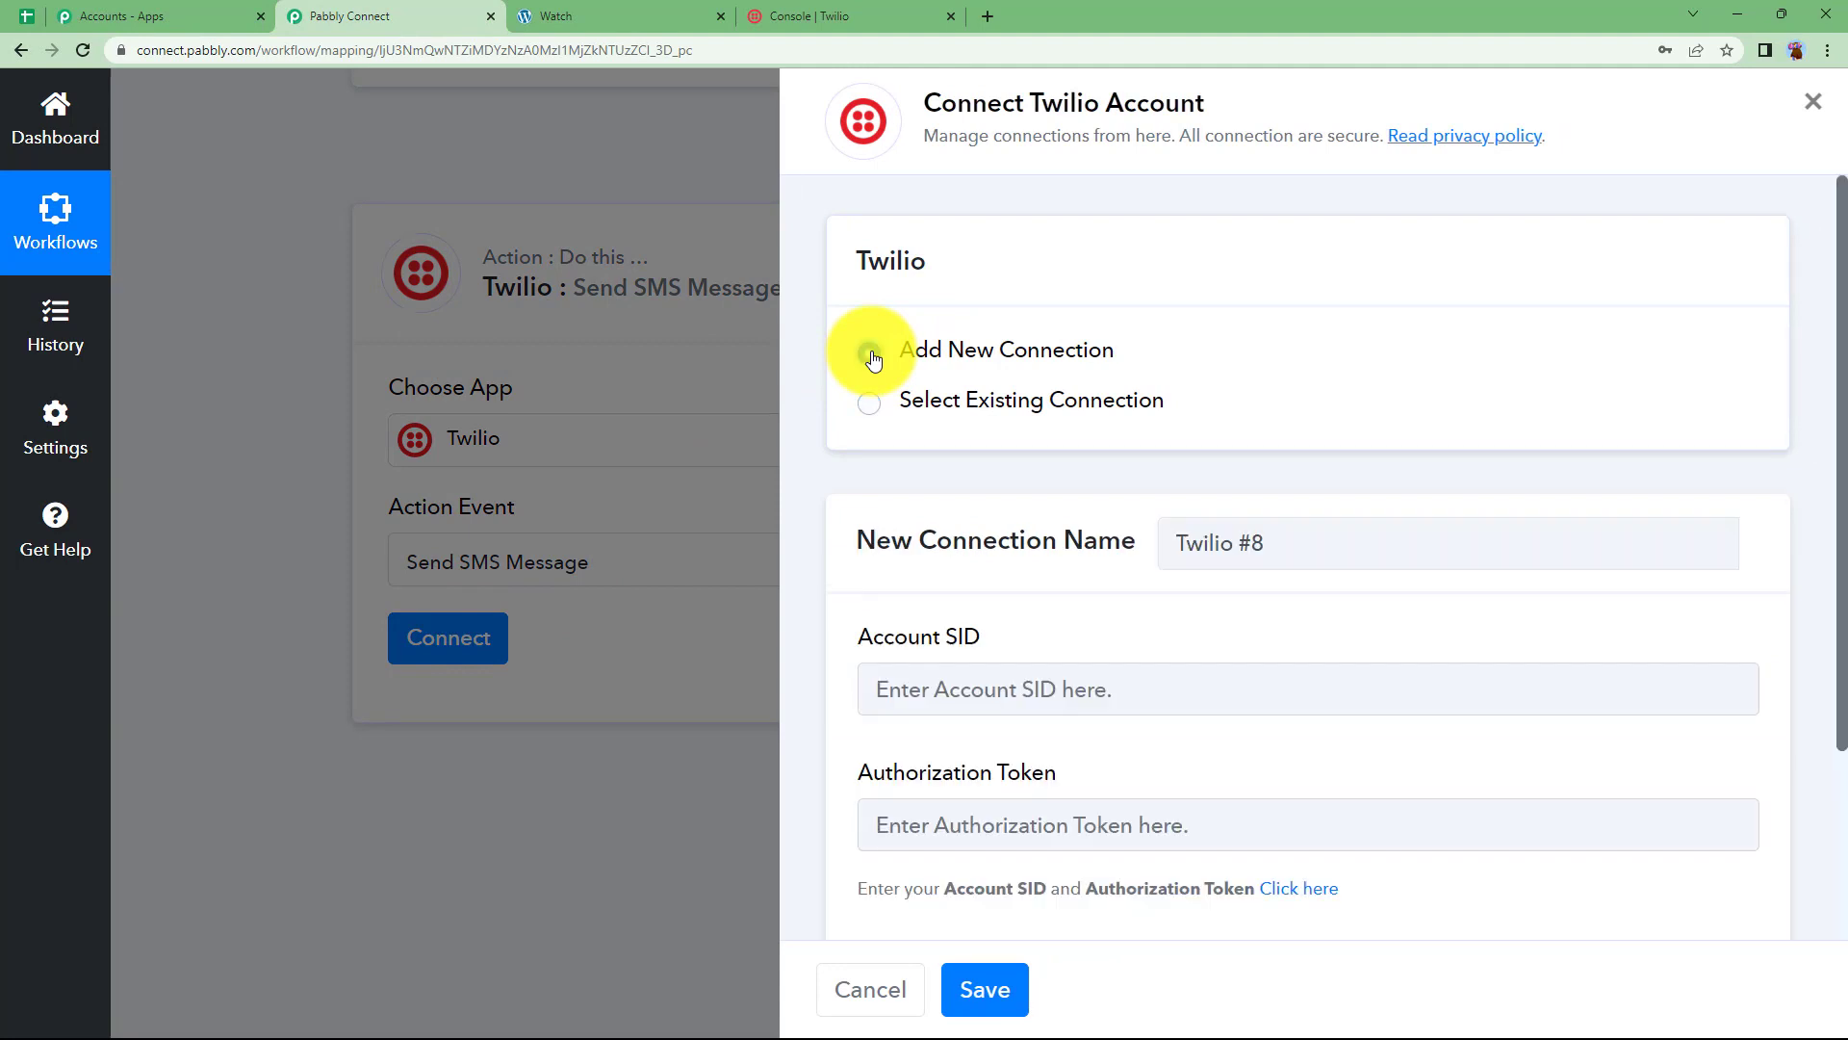
scroll(909, 635, "down", 3)
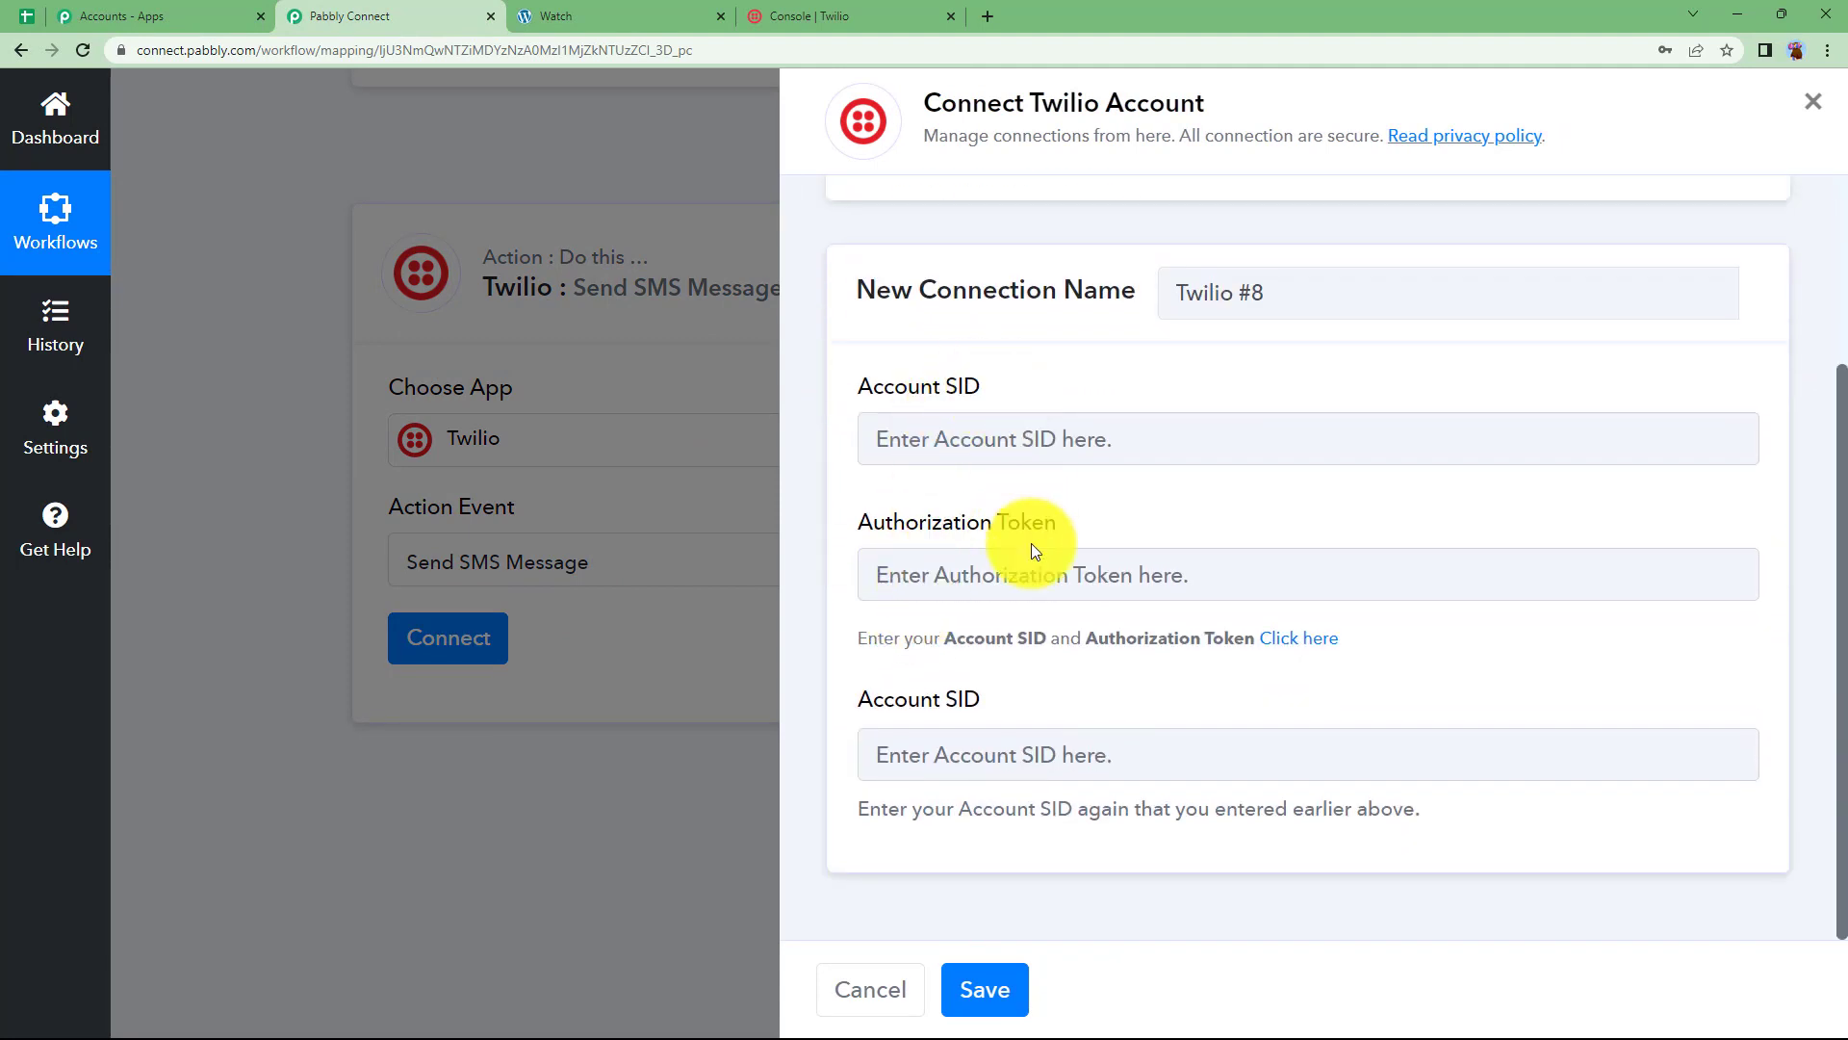
Copy the Account SID from the Twilio console and paste it into the first Account SID field in Pabbly Connect
left_click(882, 9)
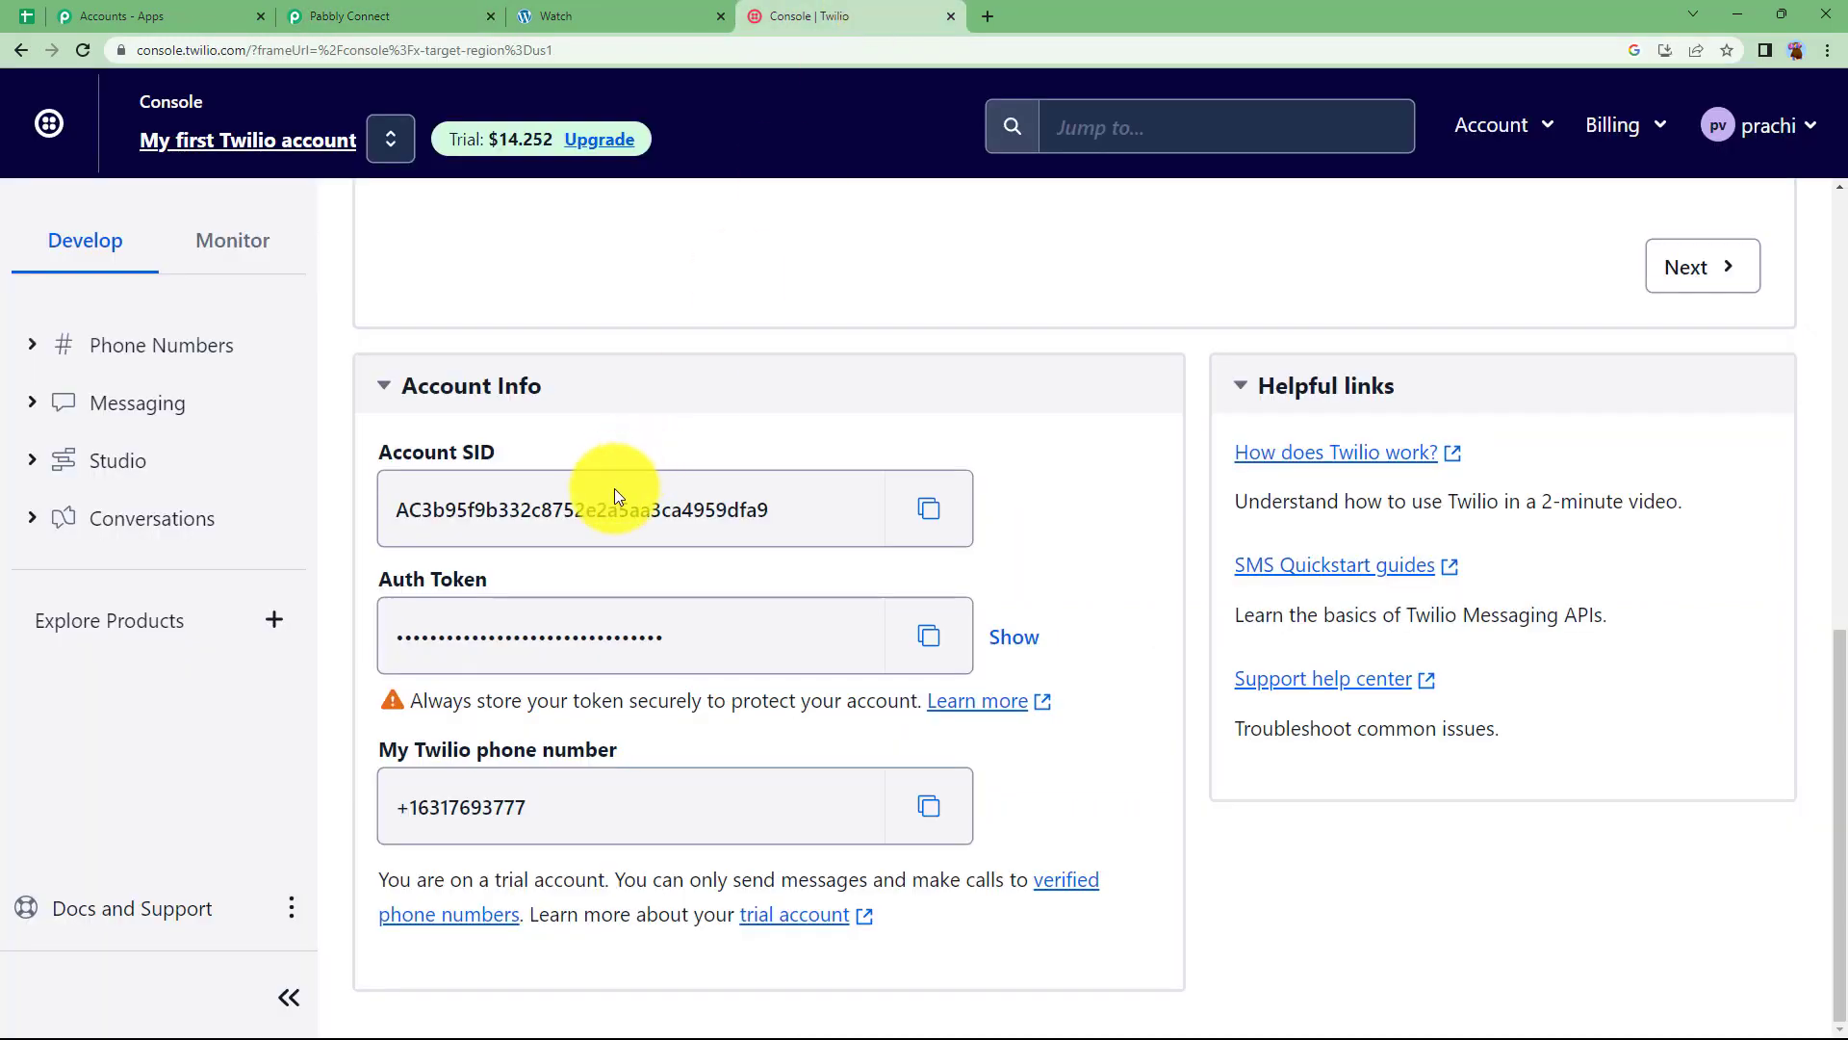
scroll(643, 525, "up", 10)
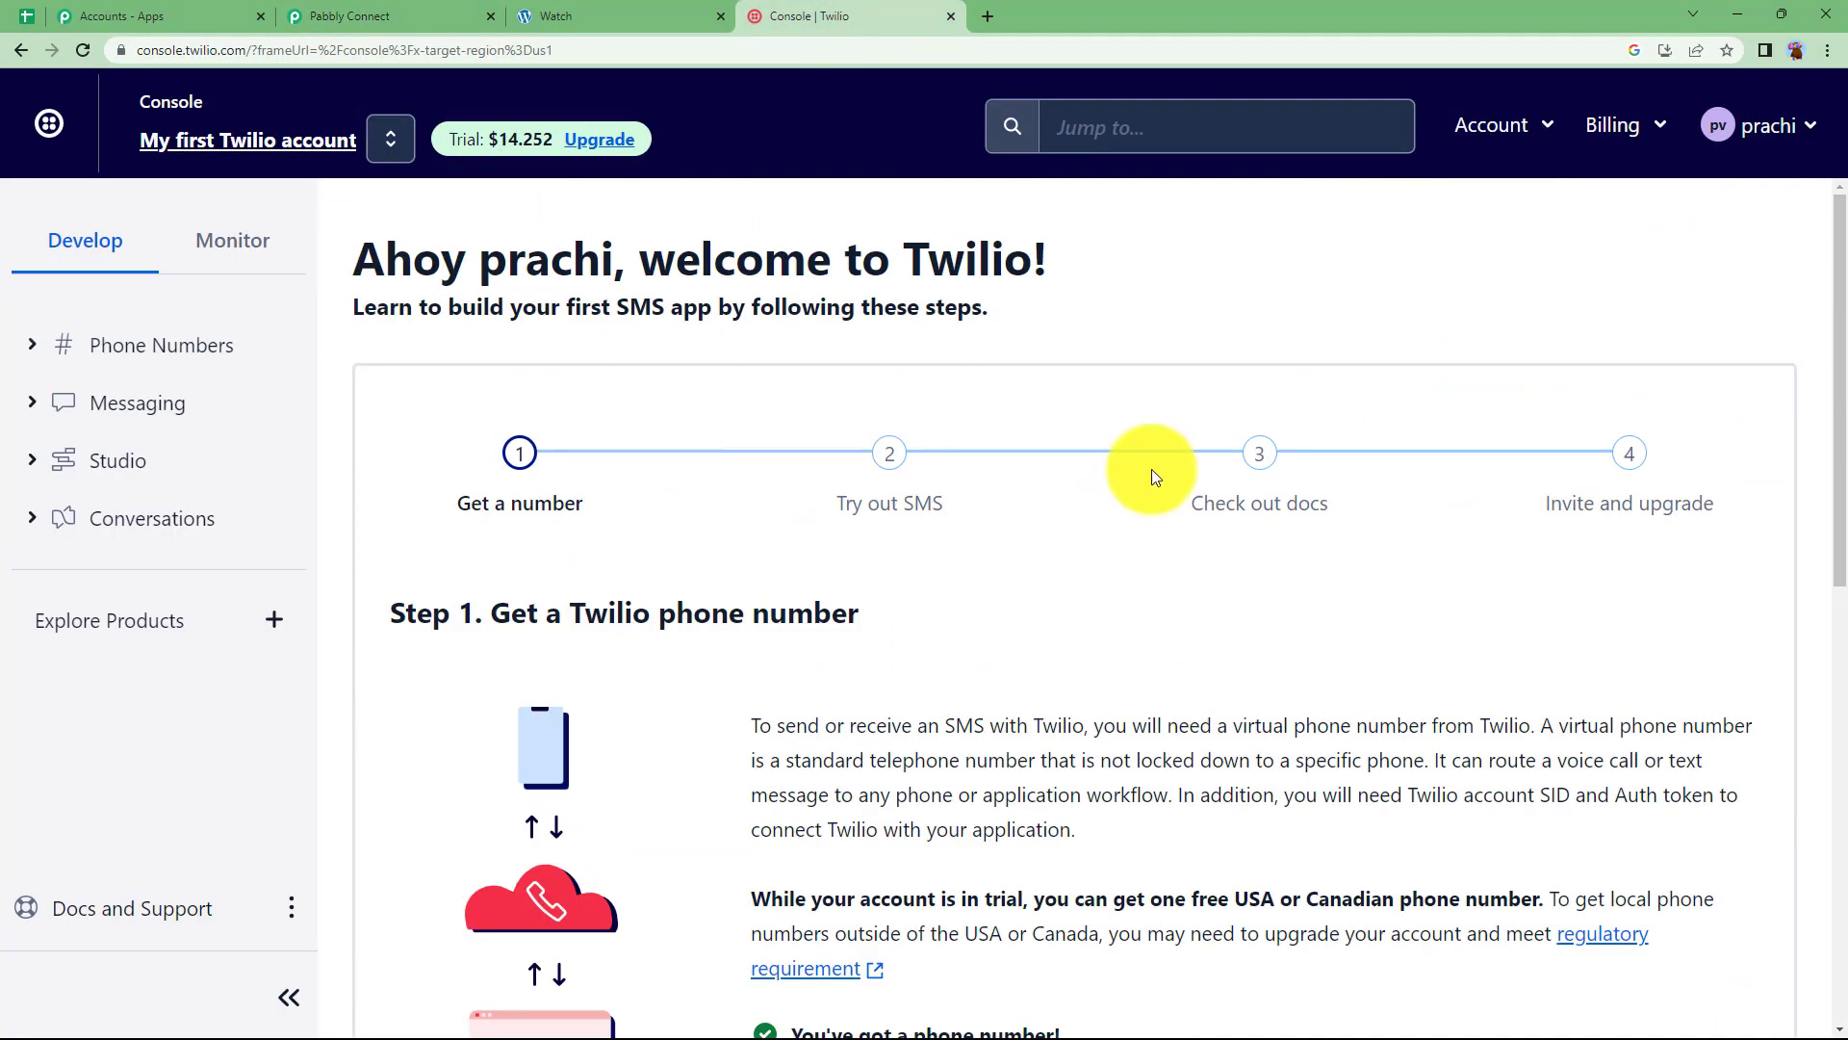
scroll(663, 662, "down", 10)
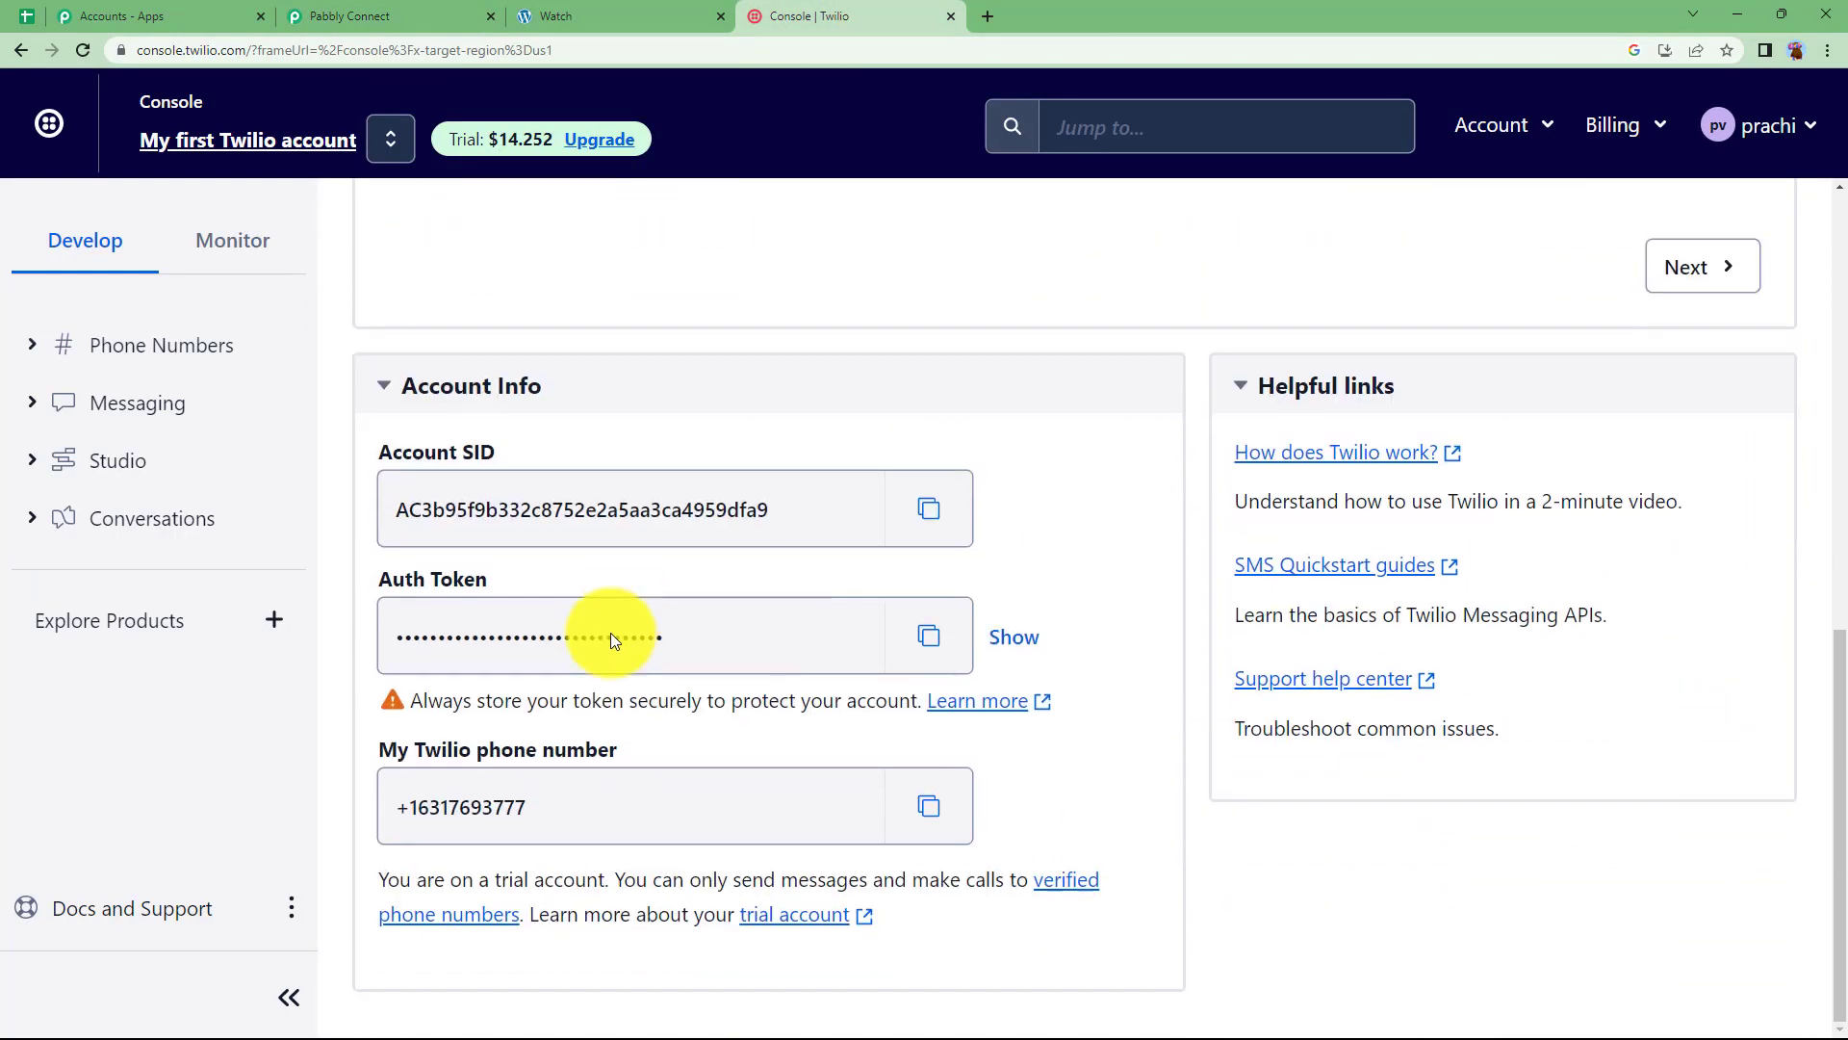
left_click(929, 510)
left_click(611, 16)
left_click(439, 10)
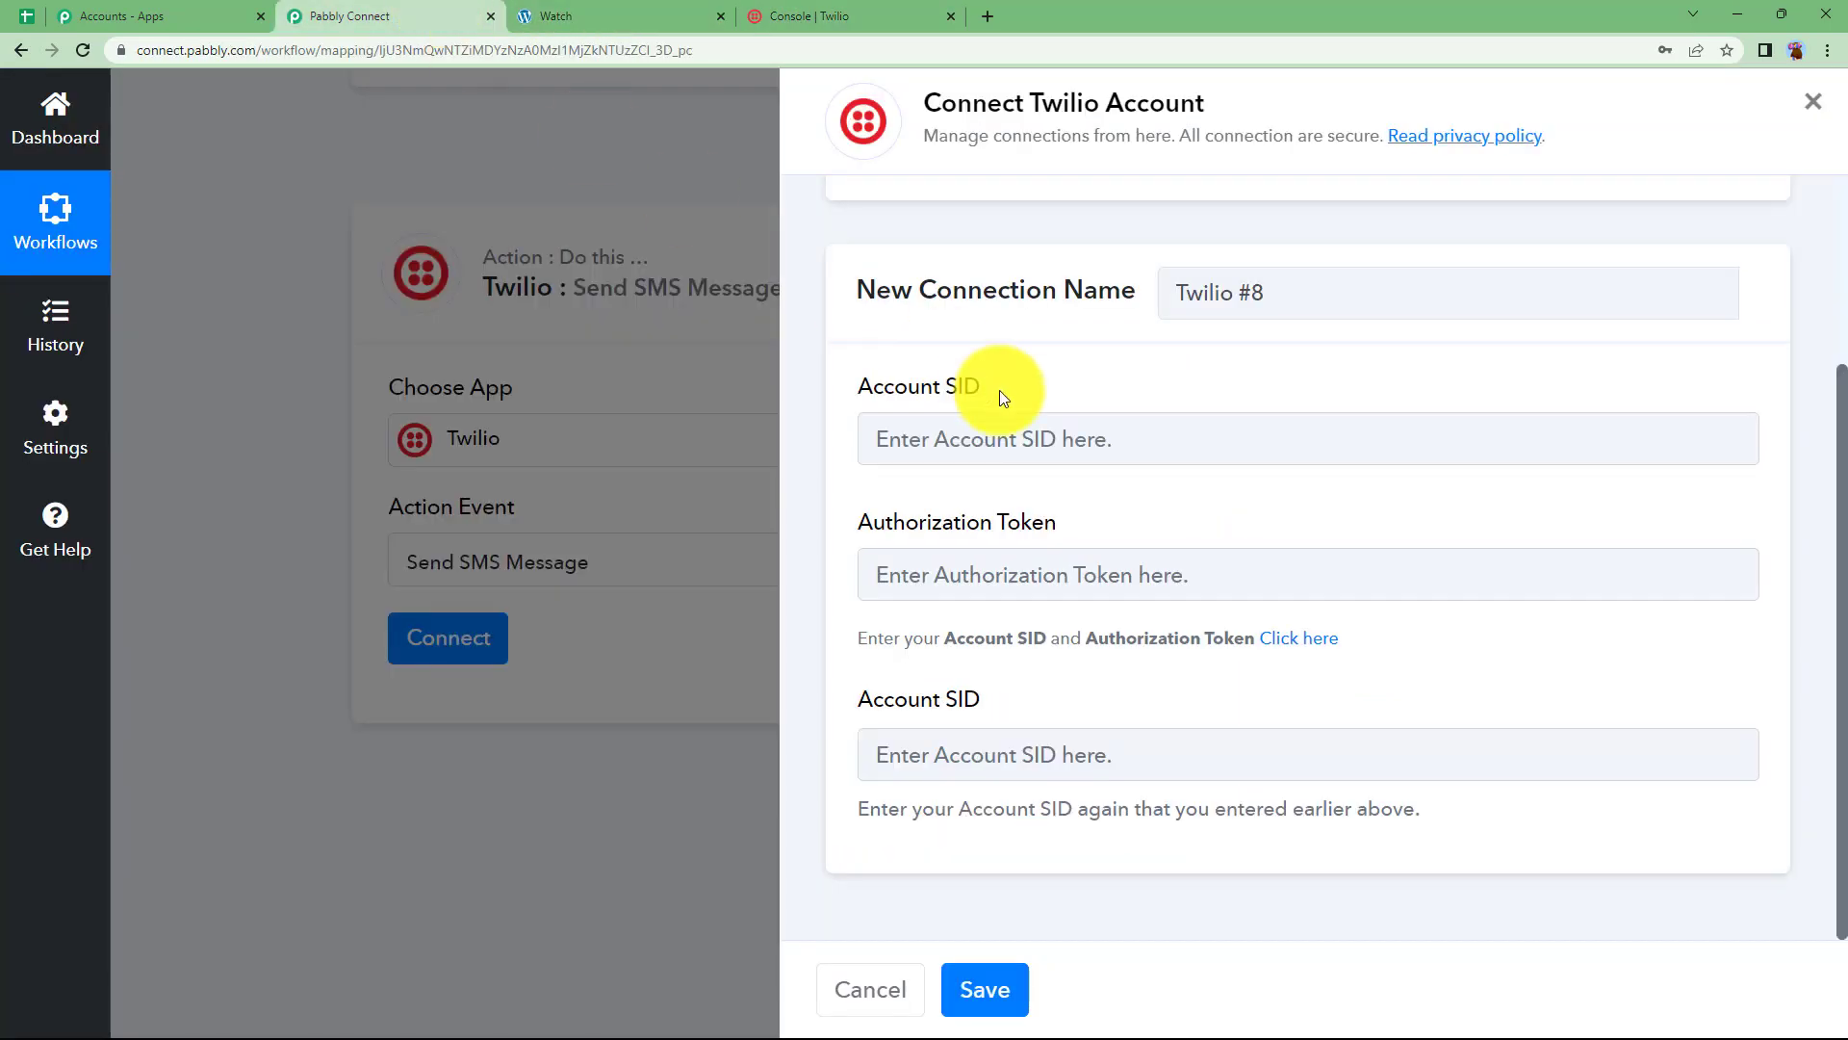
left_click(1004, 433)
key("ctrl+v")
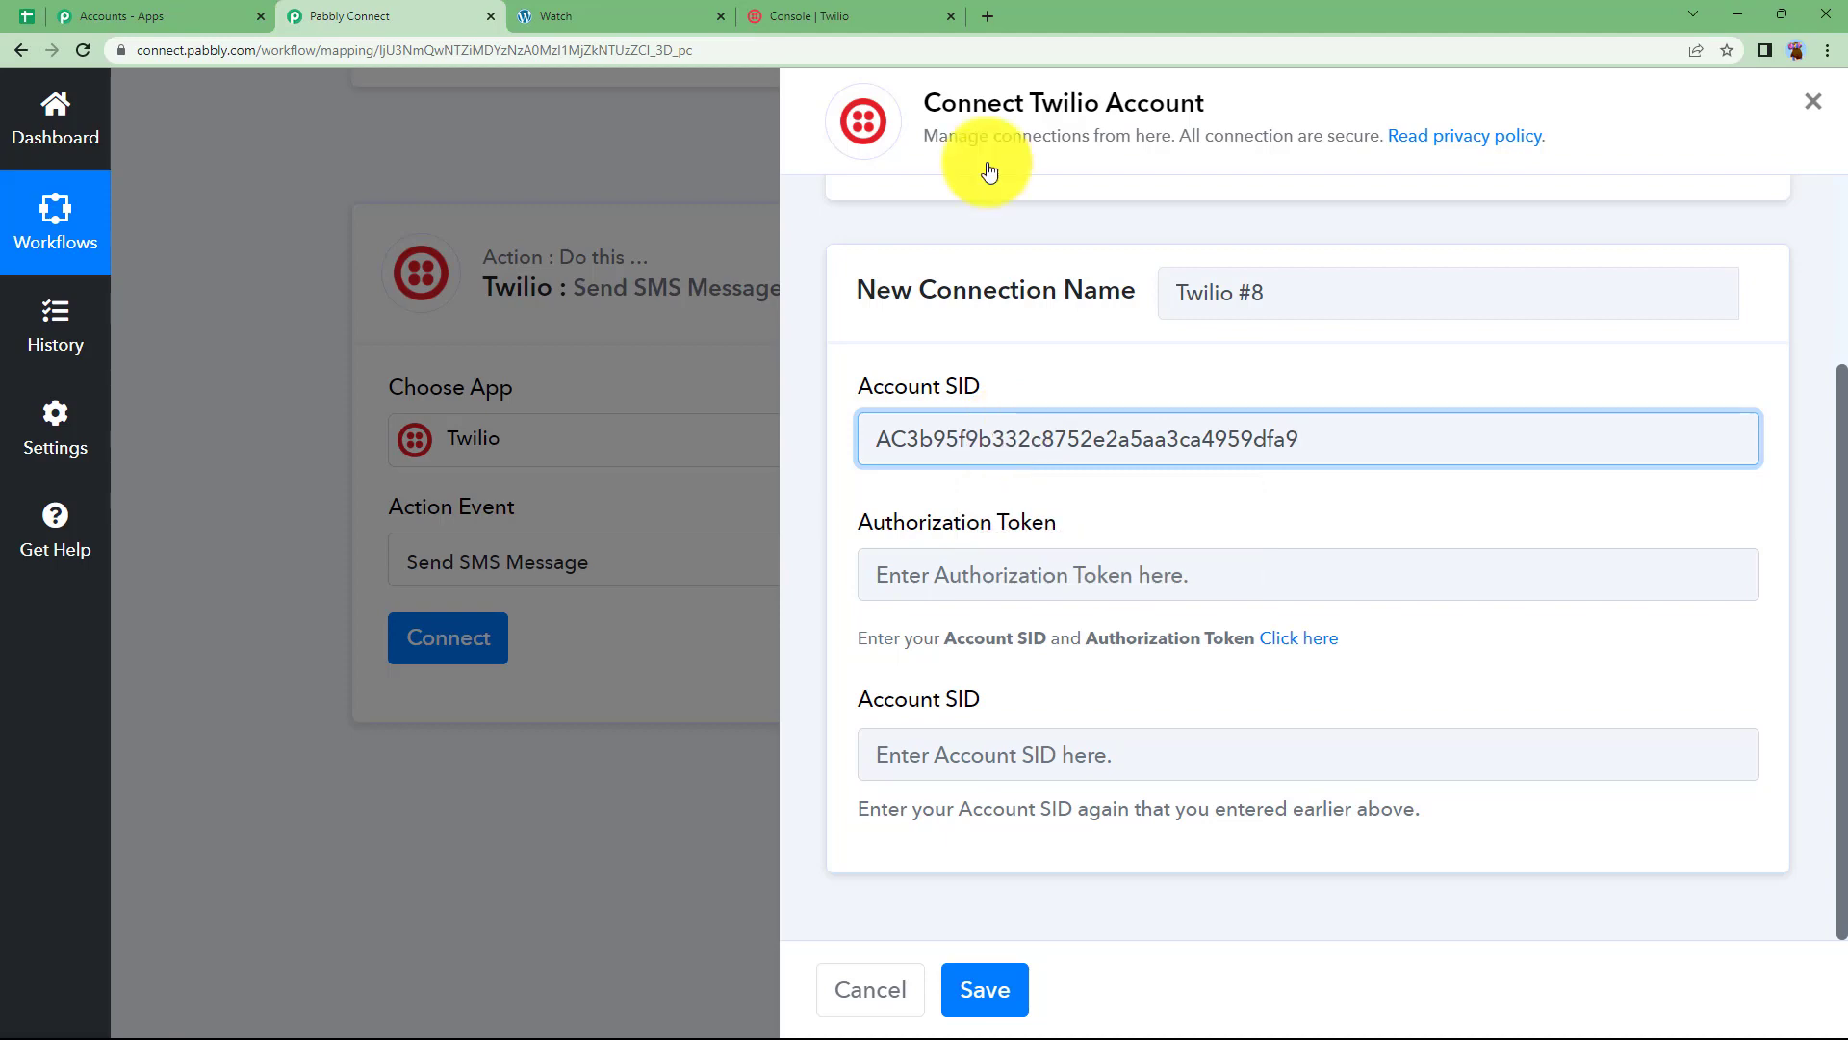
Enter the same Account SID again in the second Account SID field of the new Twilio connection
left_click(845, 14)
left_click(410, 15)
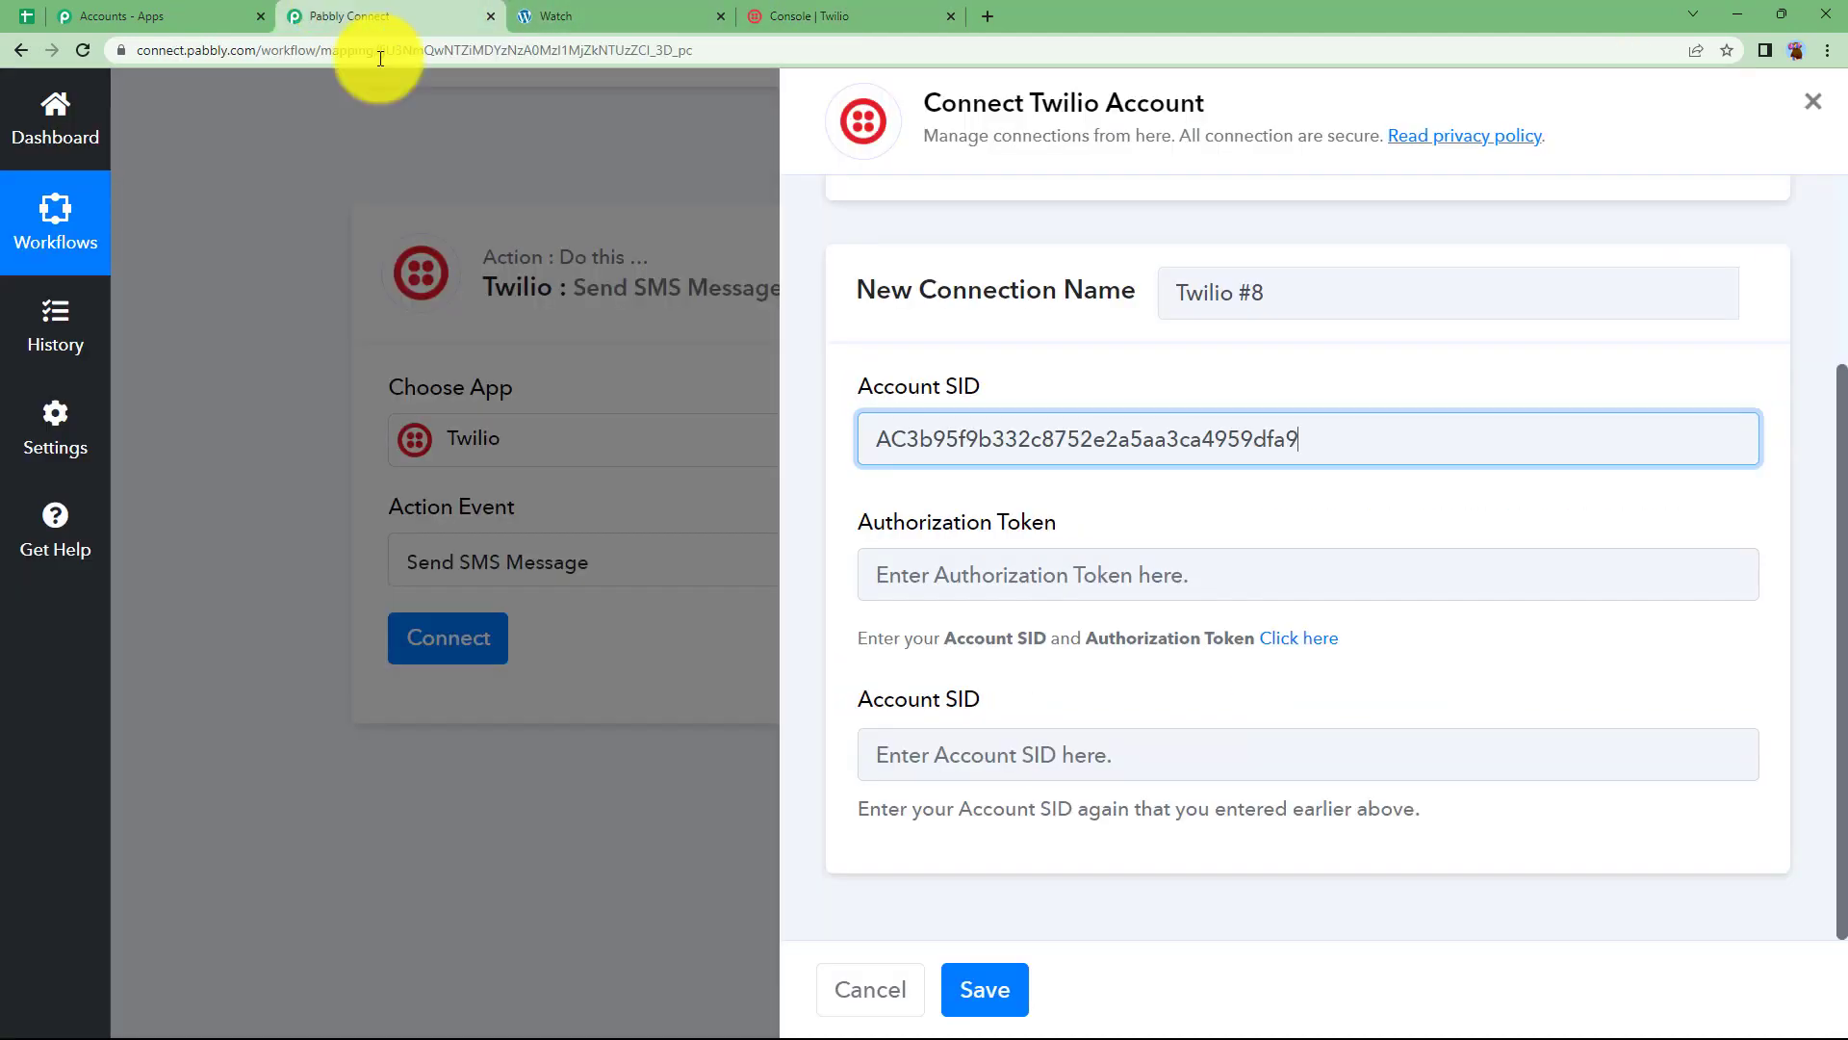
left_click(977, 761)
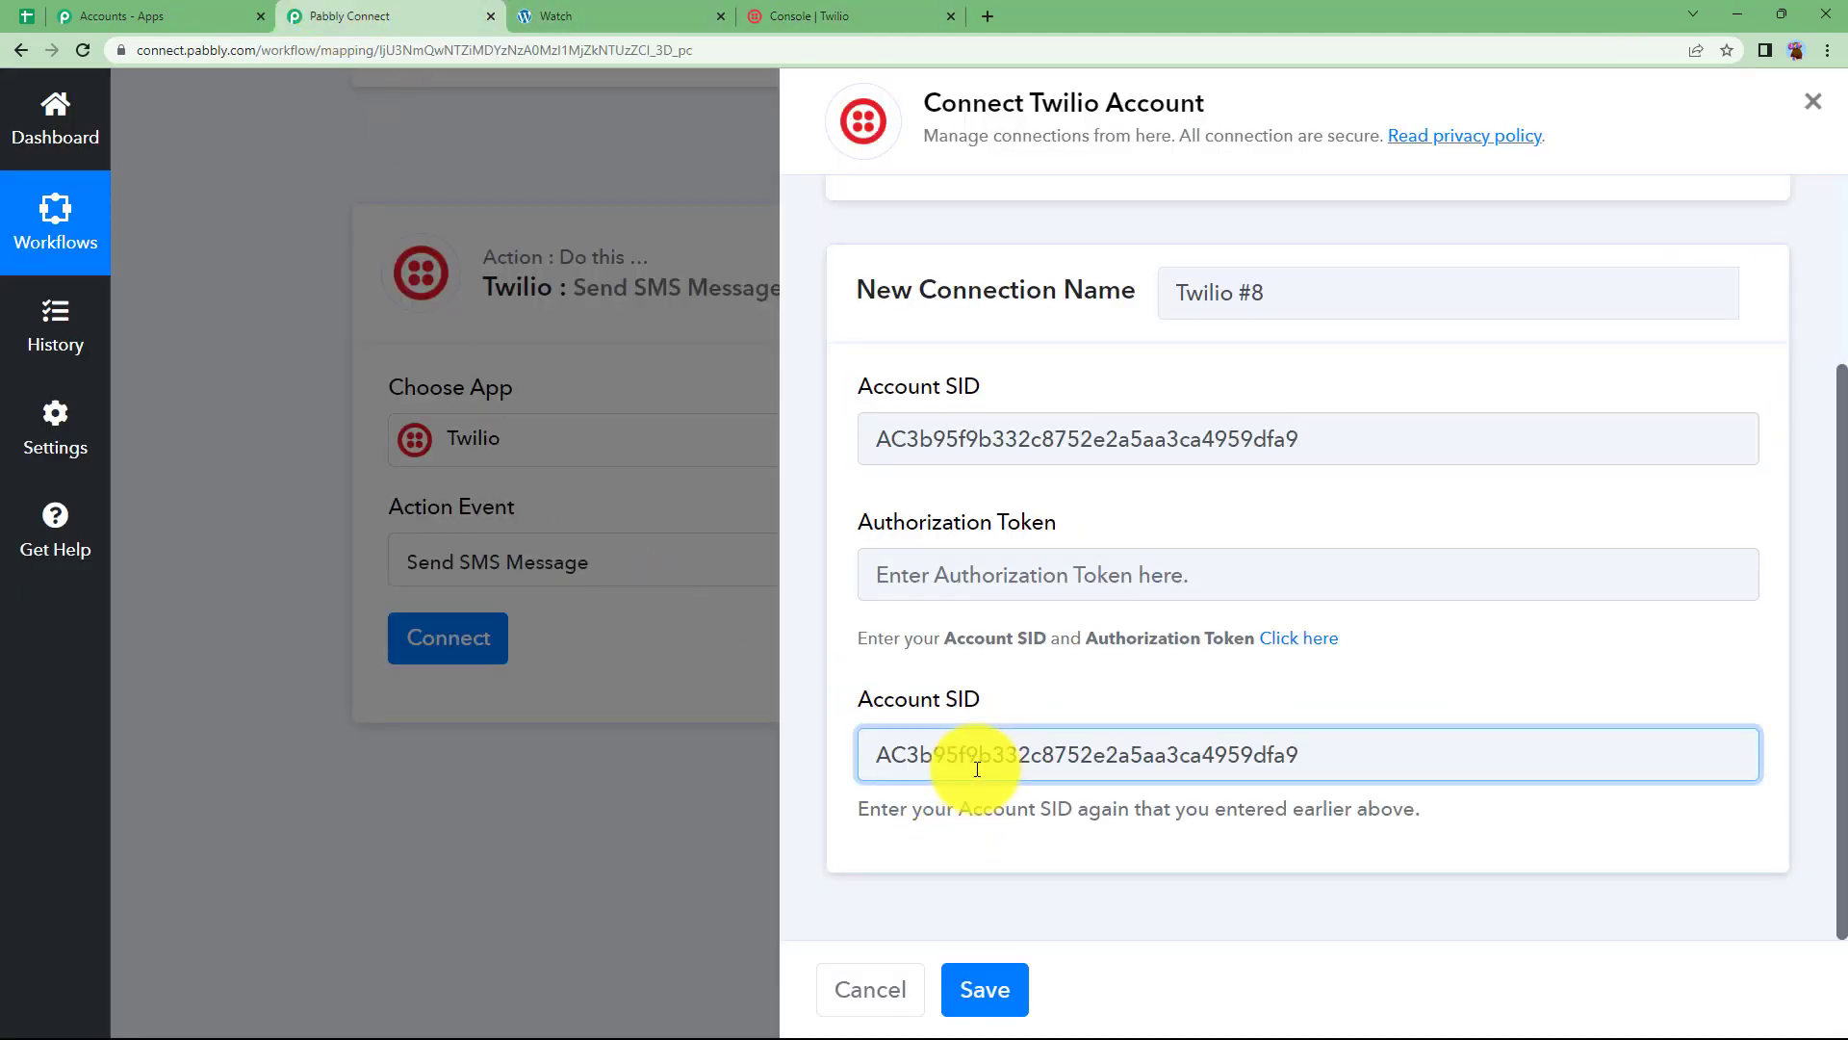
Copy the Auth Token from the Twilio console, paste it into the Authorization Token field in Pabbly Connect, and save the connection
left_click(1076, 579)
left_click(770, 14)
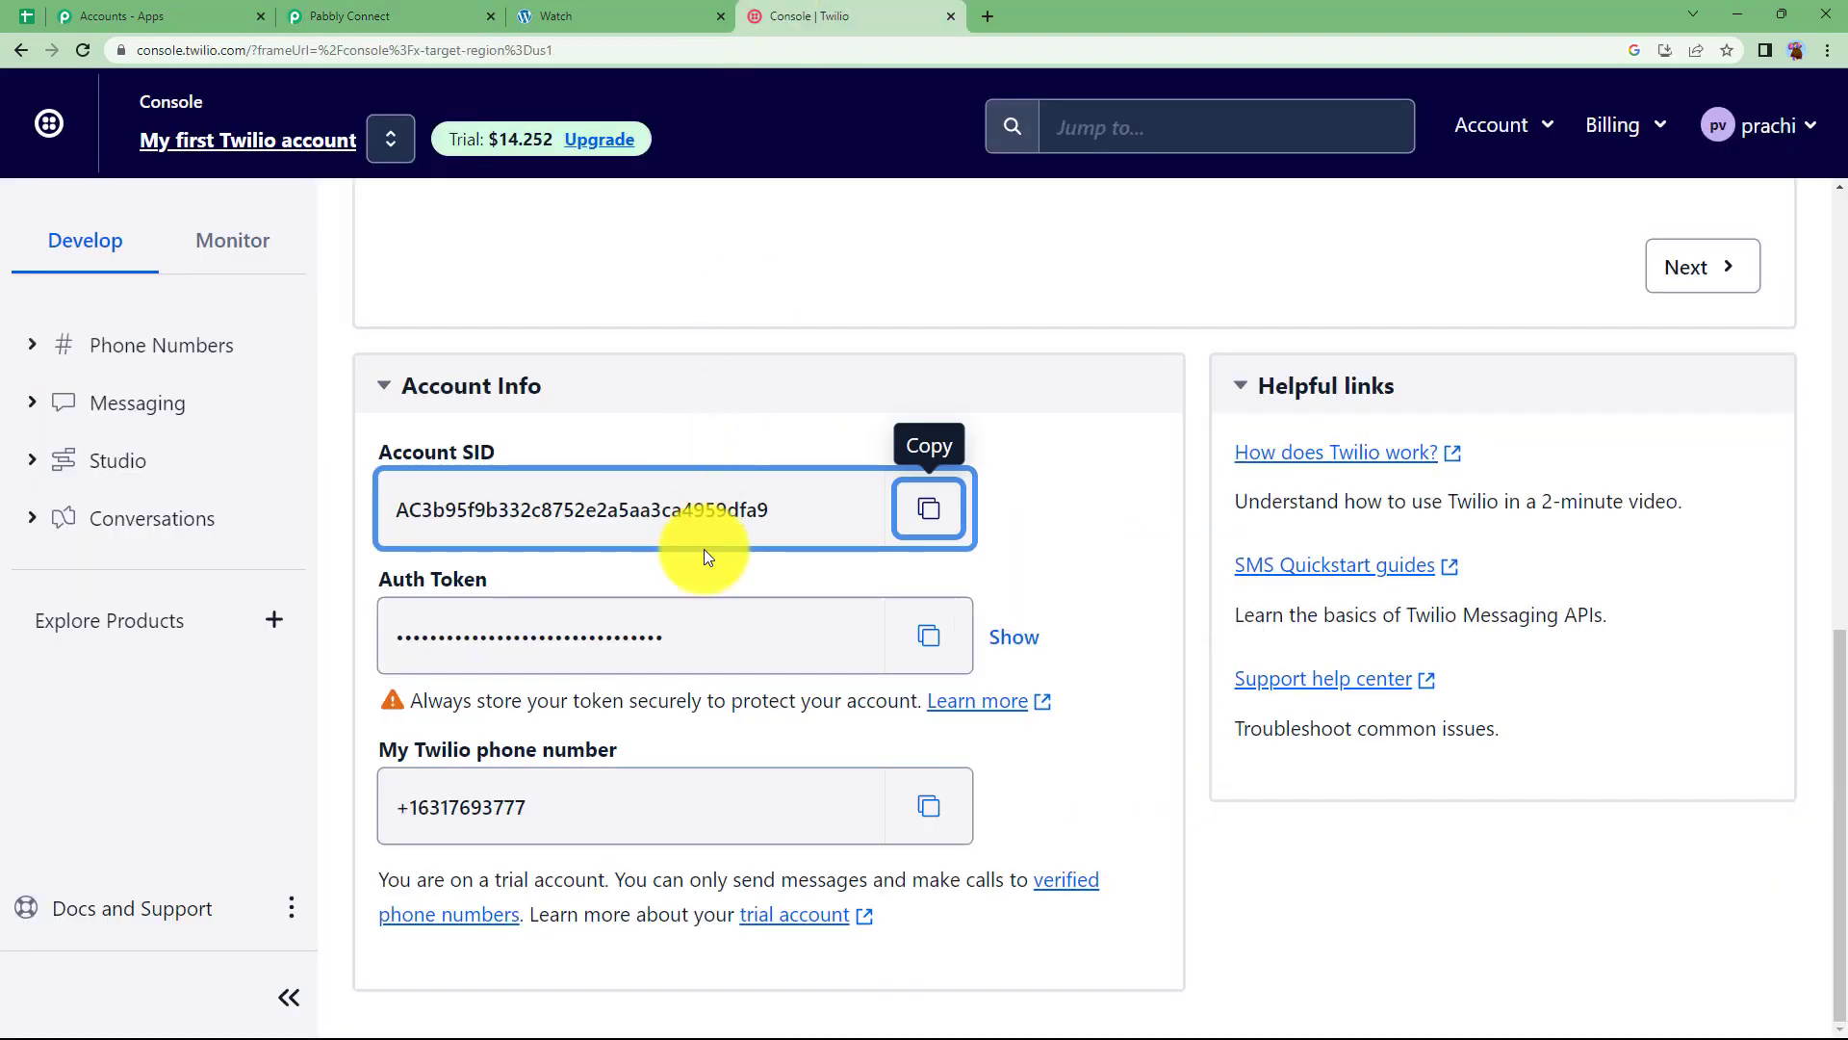
left_click(932, 654)
left_click(467, 16)
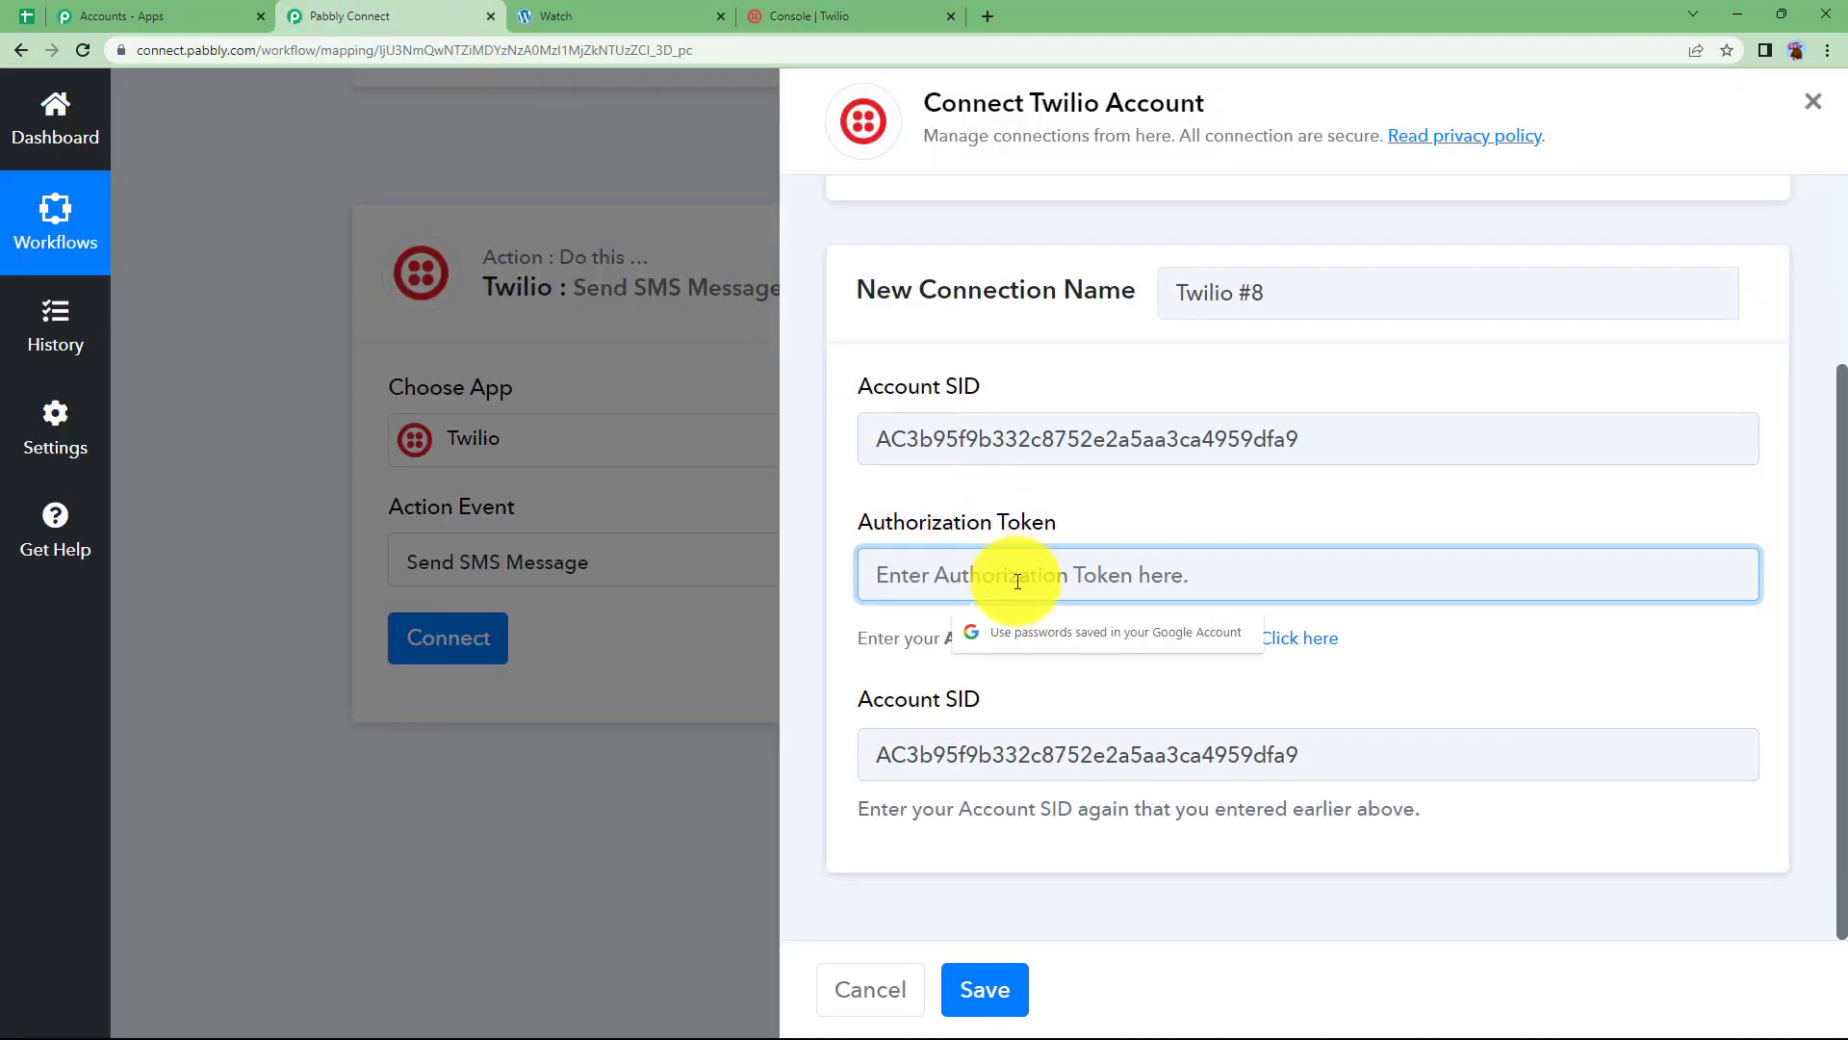
key("ctrl+v")
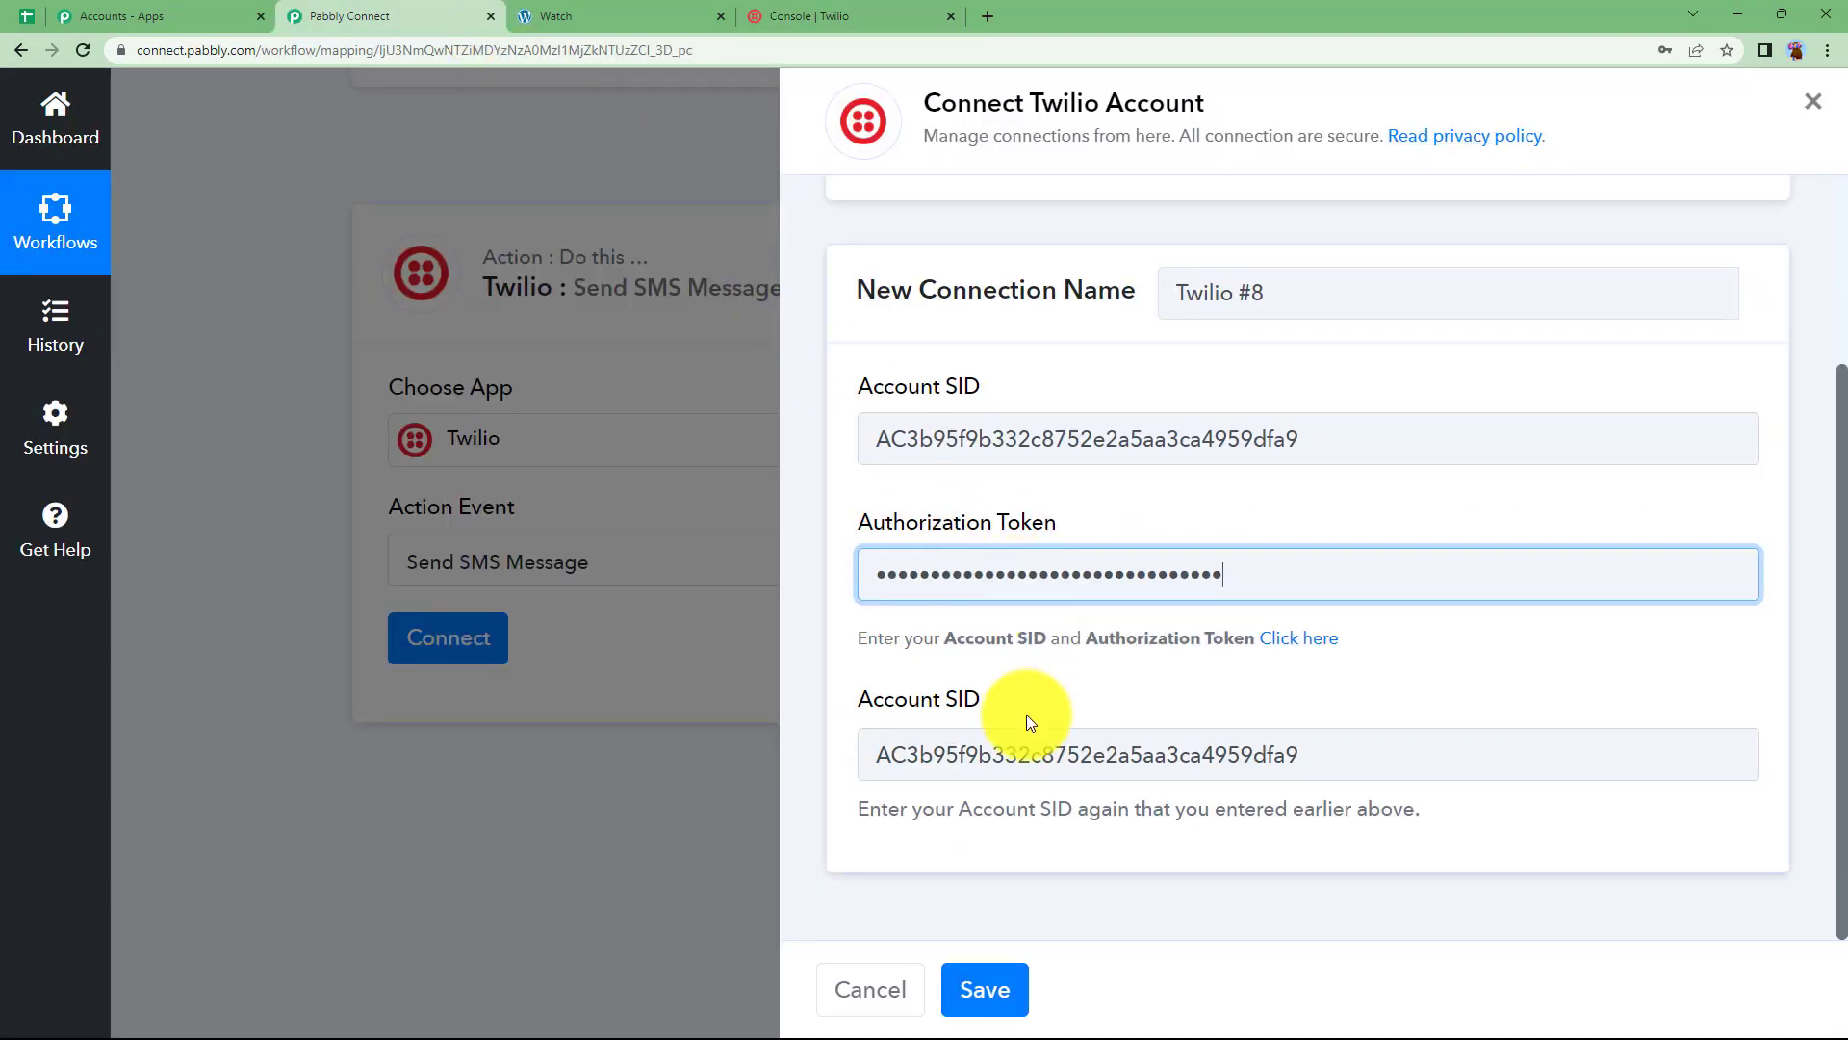
left_click(985, 984)
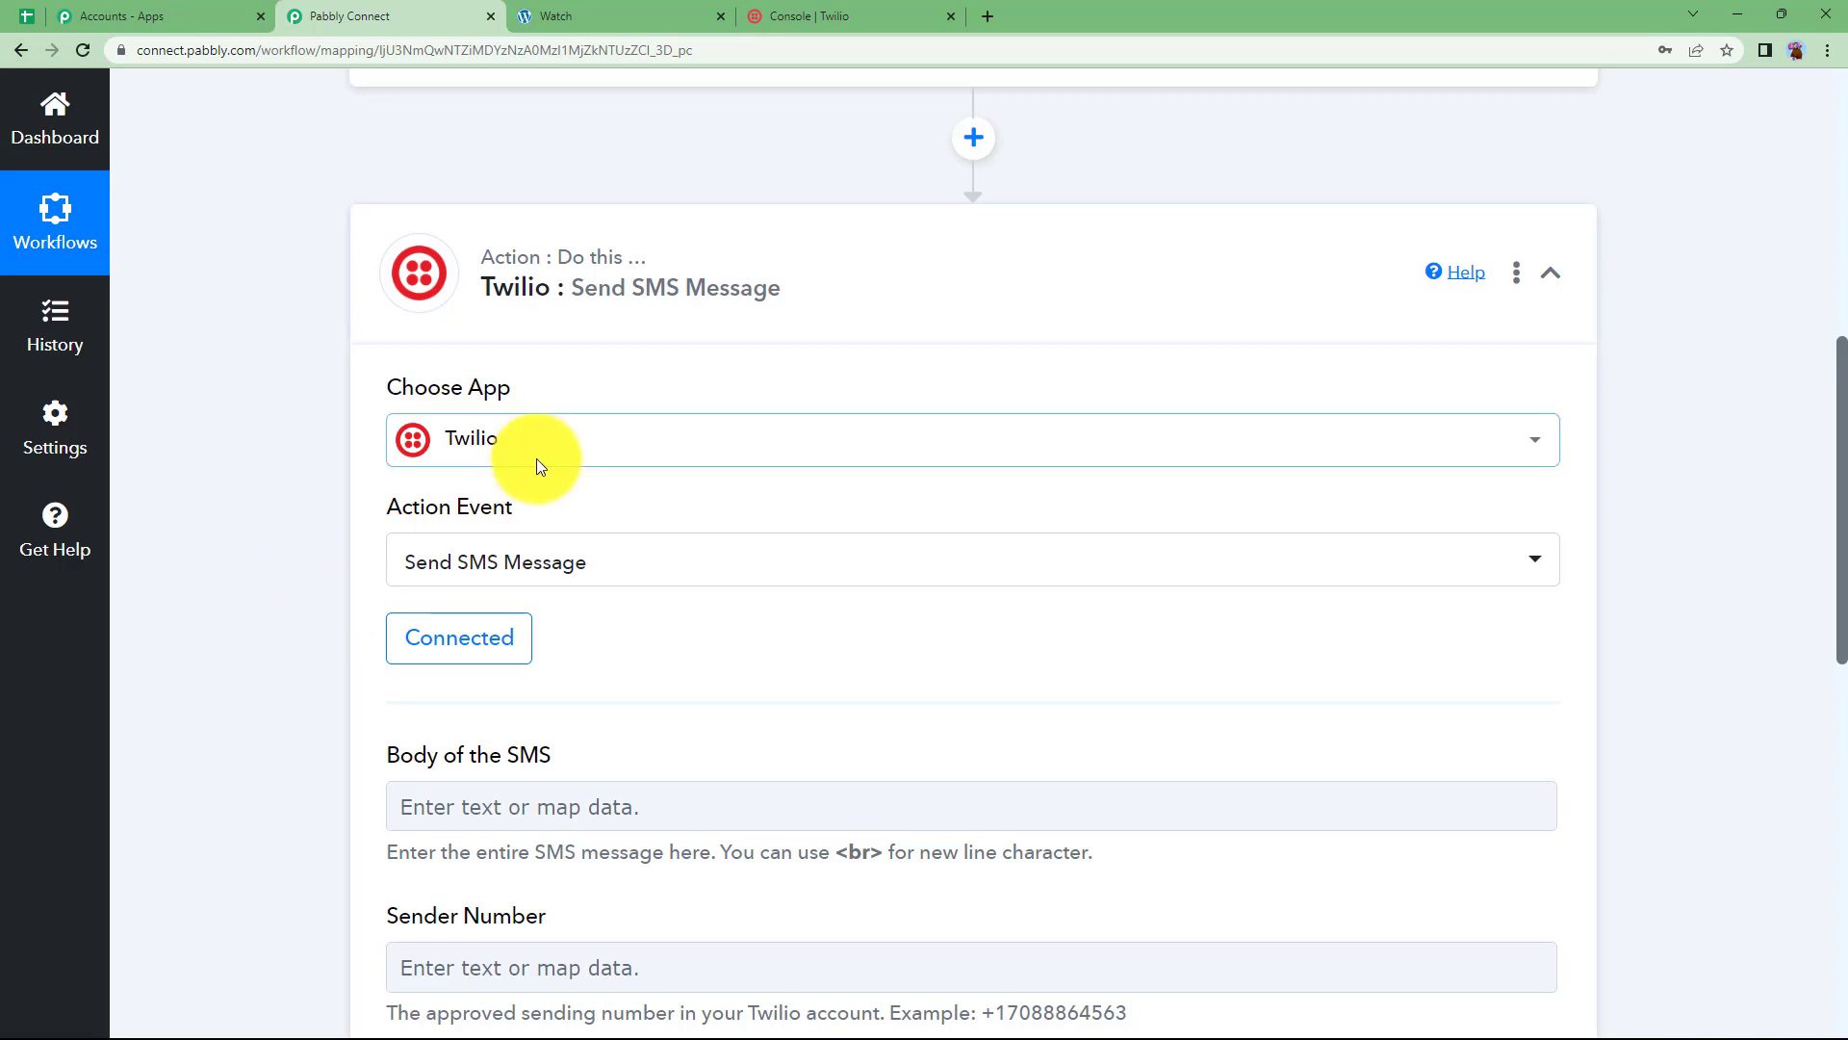
Begin the Body of the SMS with "Hello, You have recieved a new review on your product, "
scroll(433, 527, "down", 3)
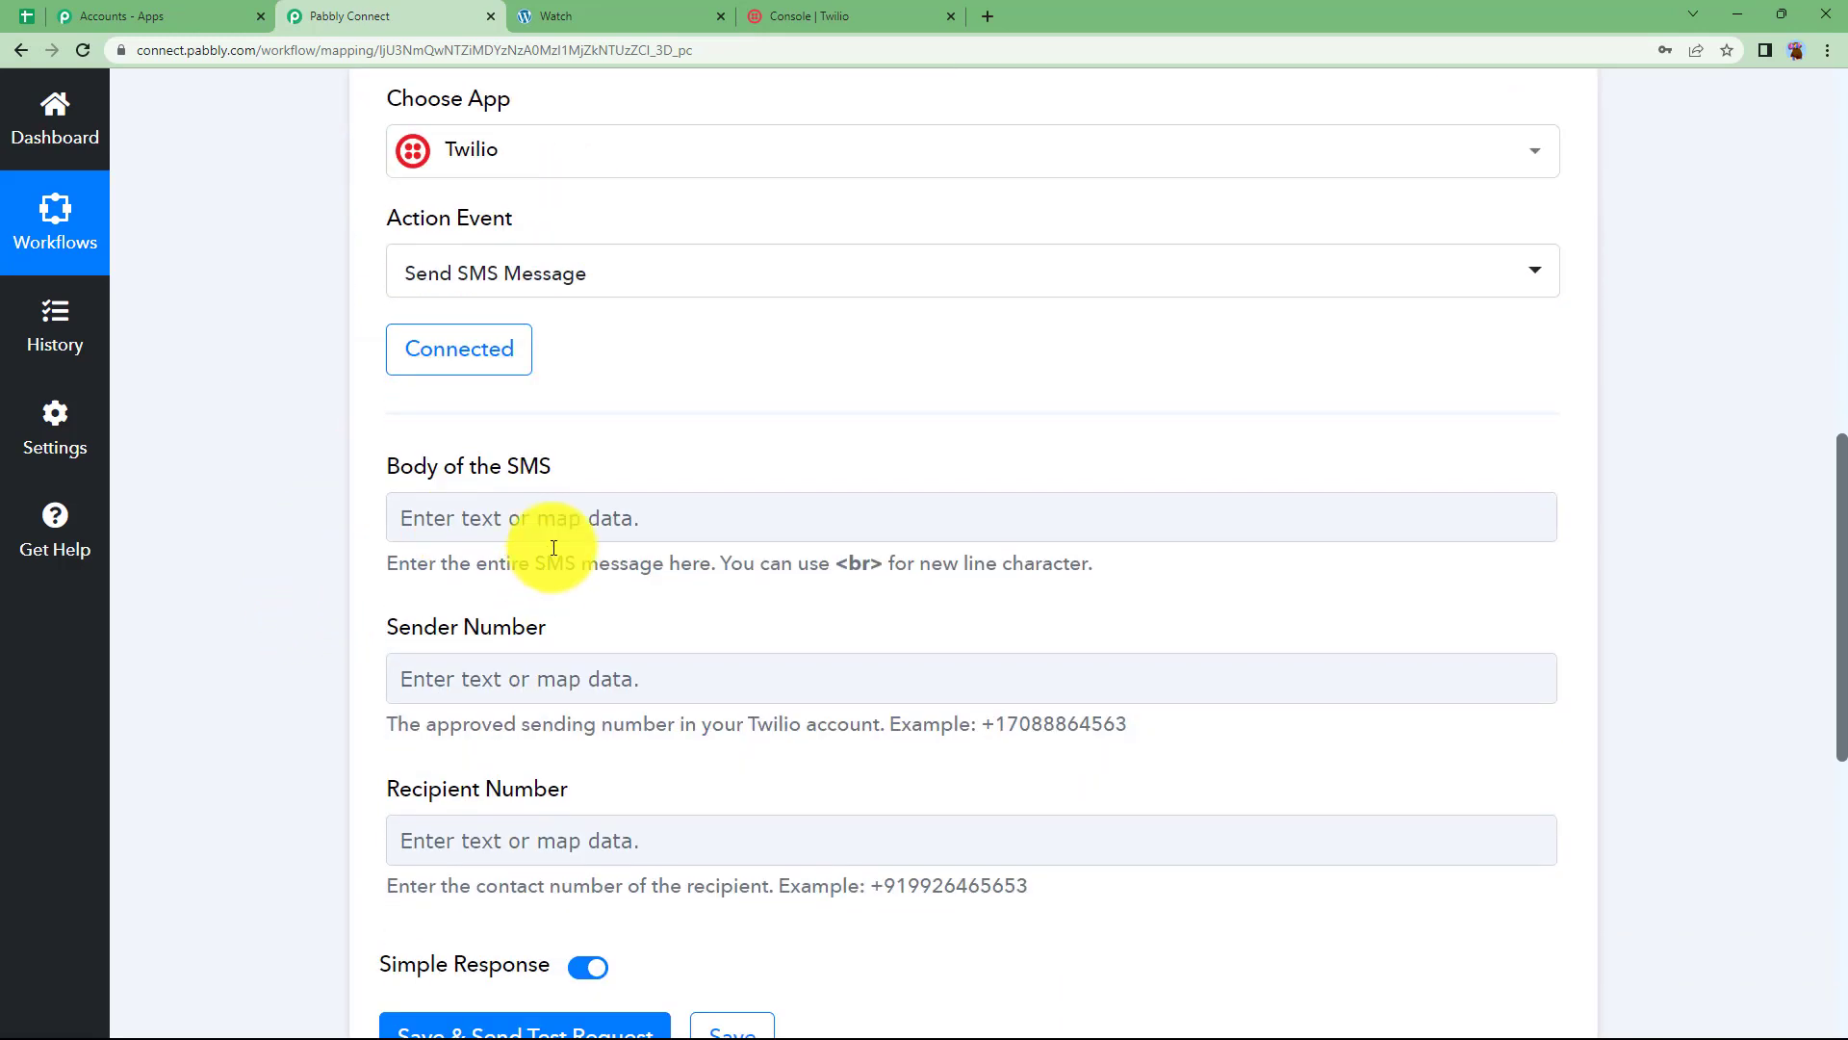
left_click(562, 510)
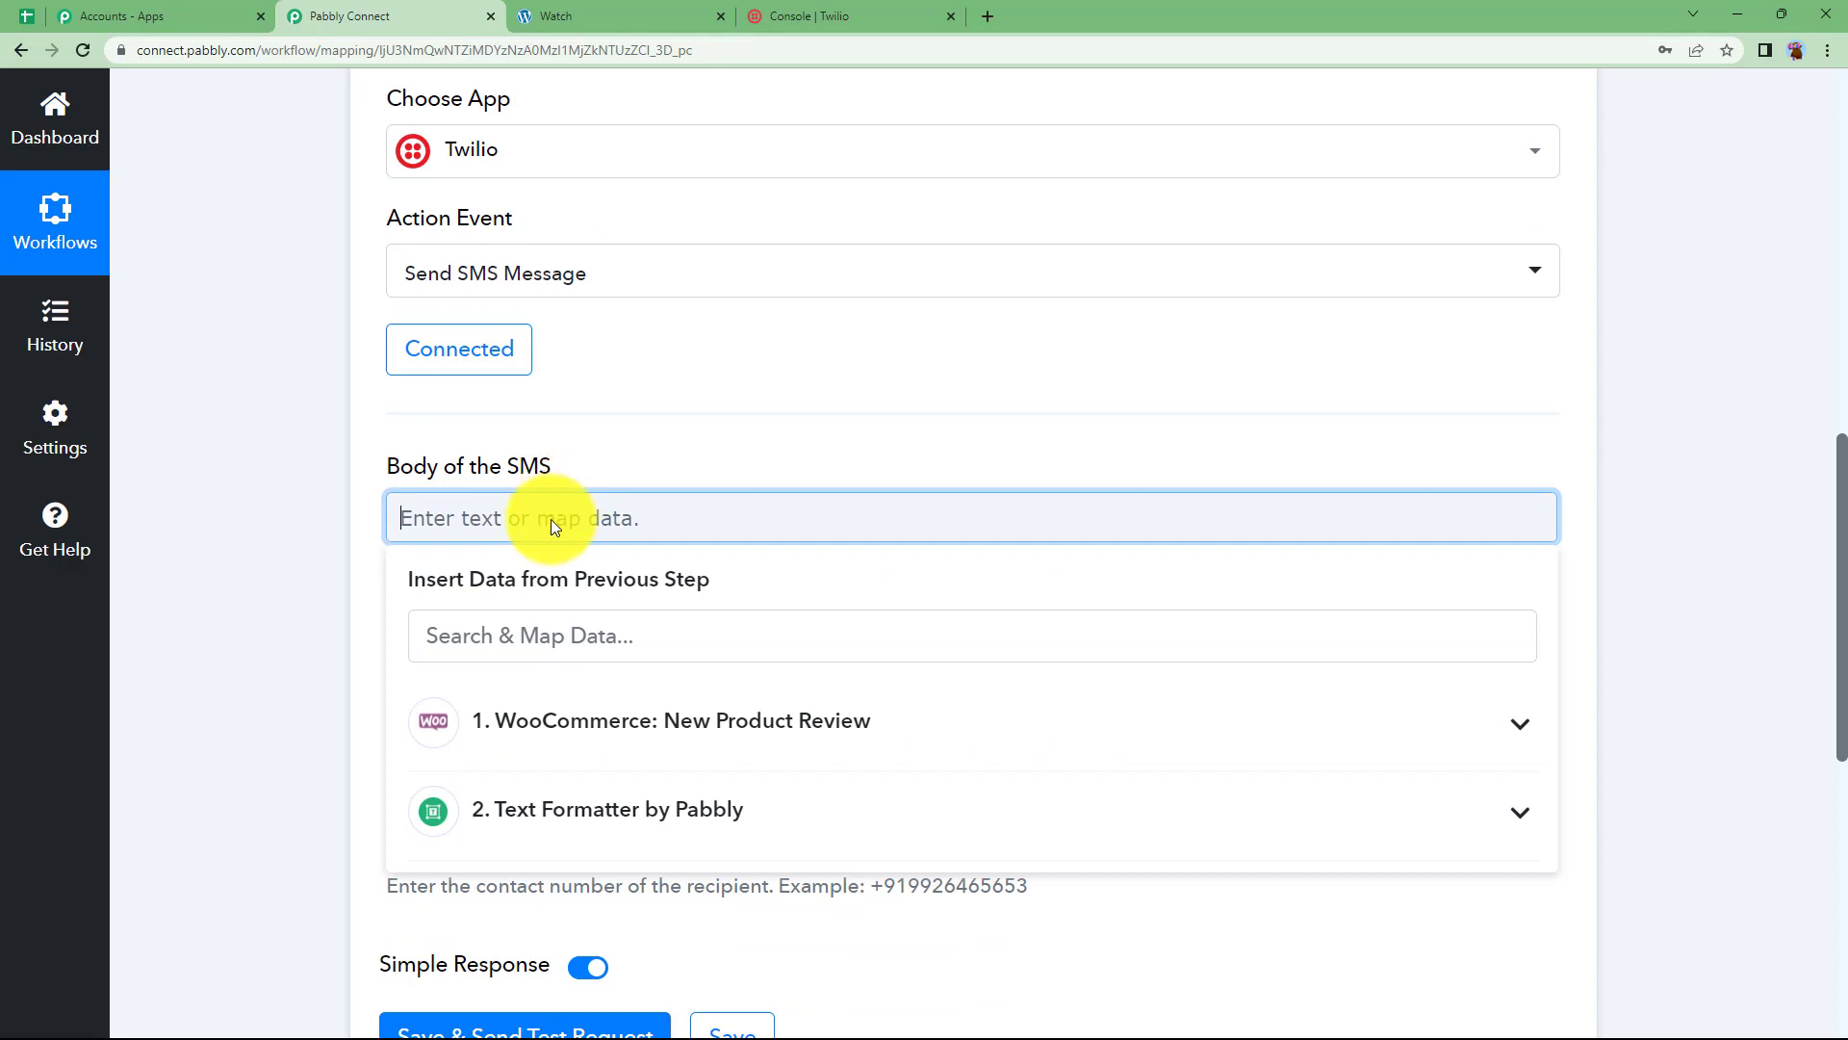
type("Hello")
key("ctrl+v")
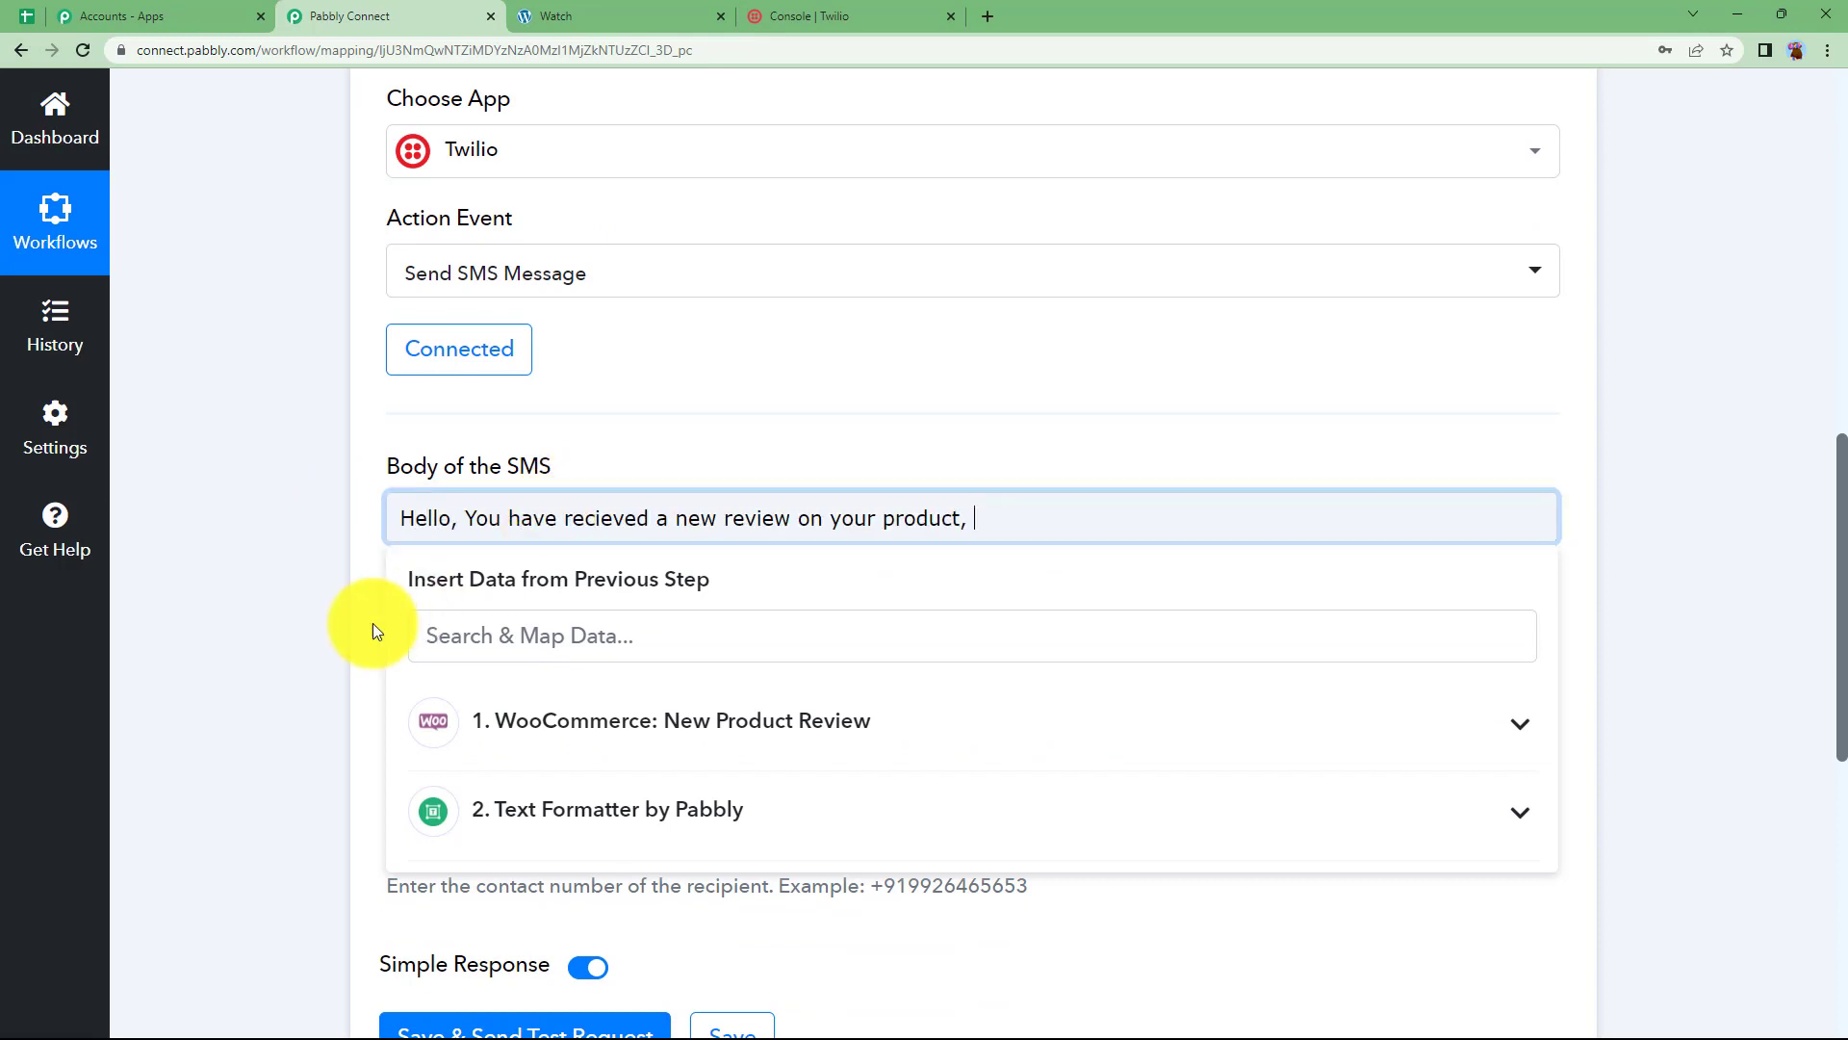
Append the Product Name from the WooCommerce New Product Review trigger to the SMS body, followed by a full stop and a line break
left_click(771, 744)
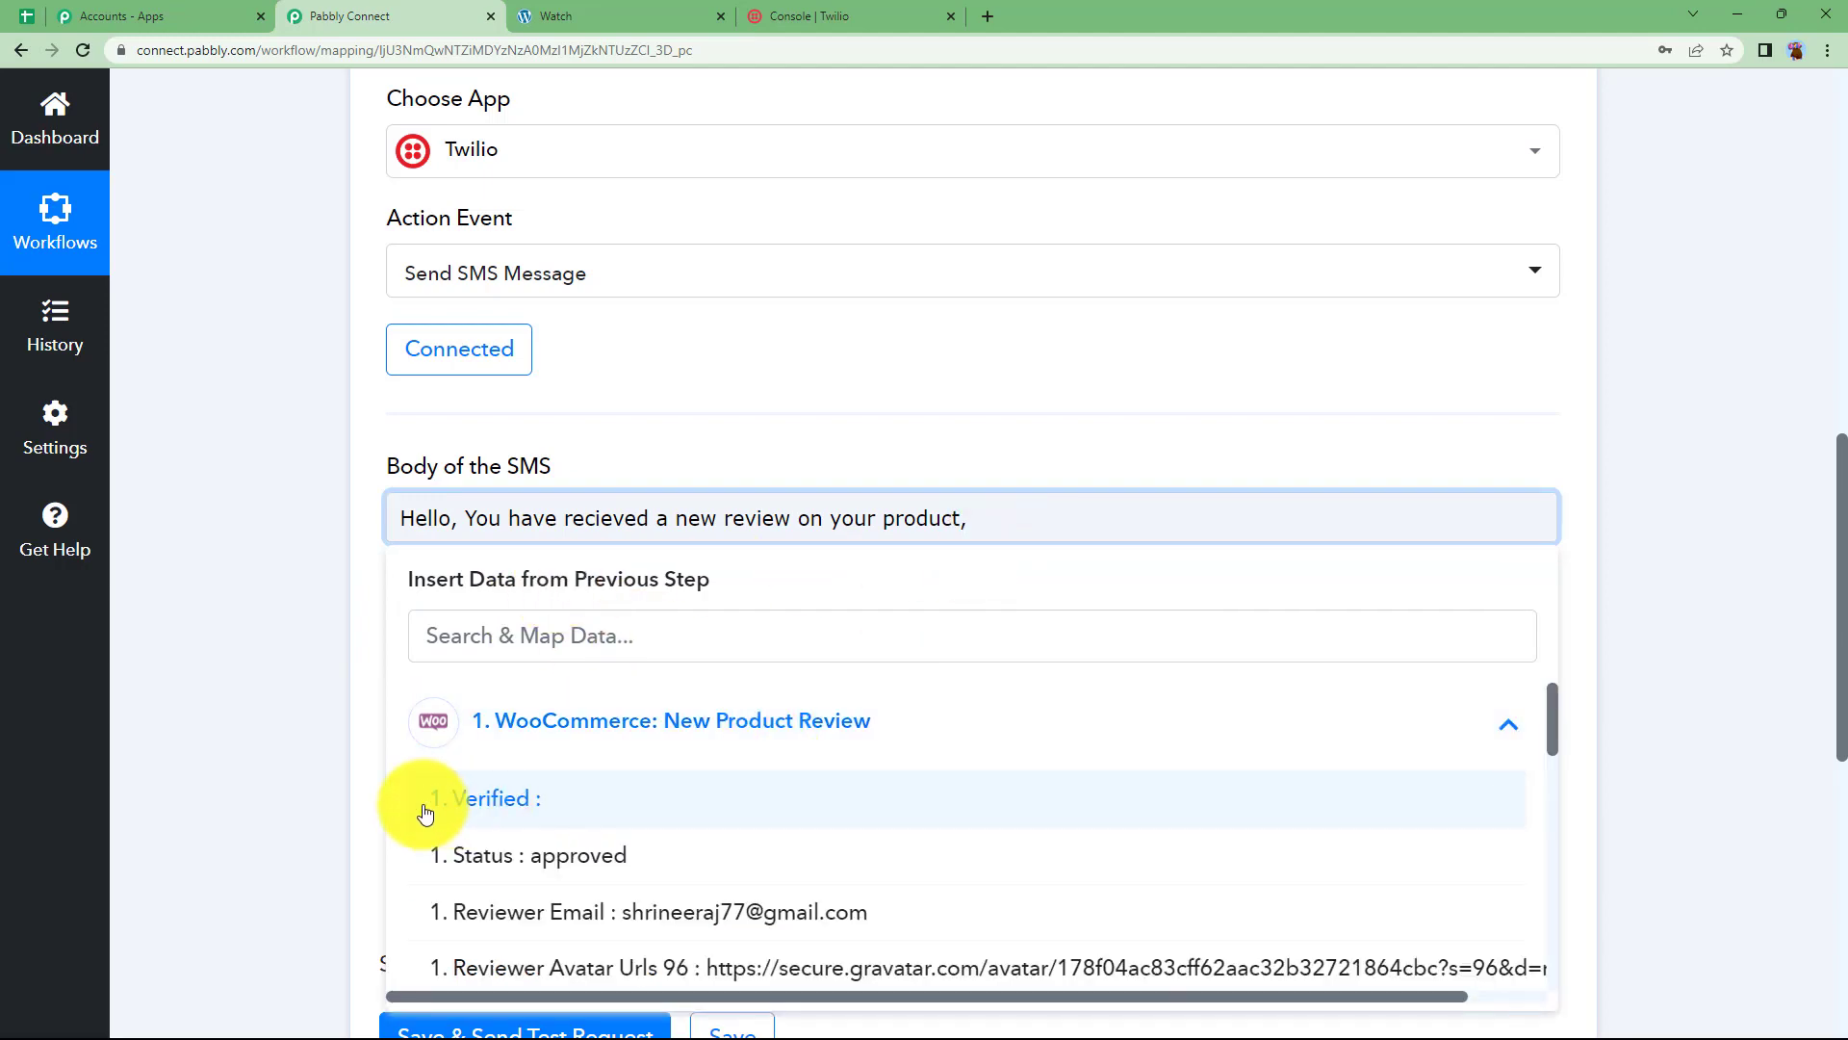
scroll(442, 784, "down", 5)
scroll(766, 667, "down", 2)
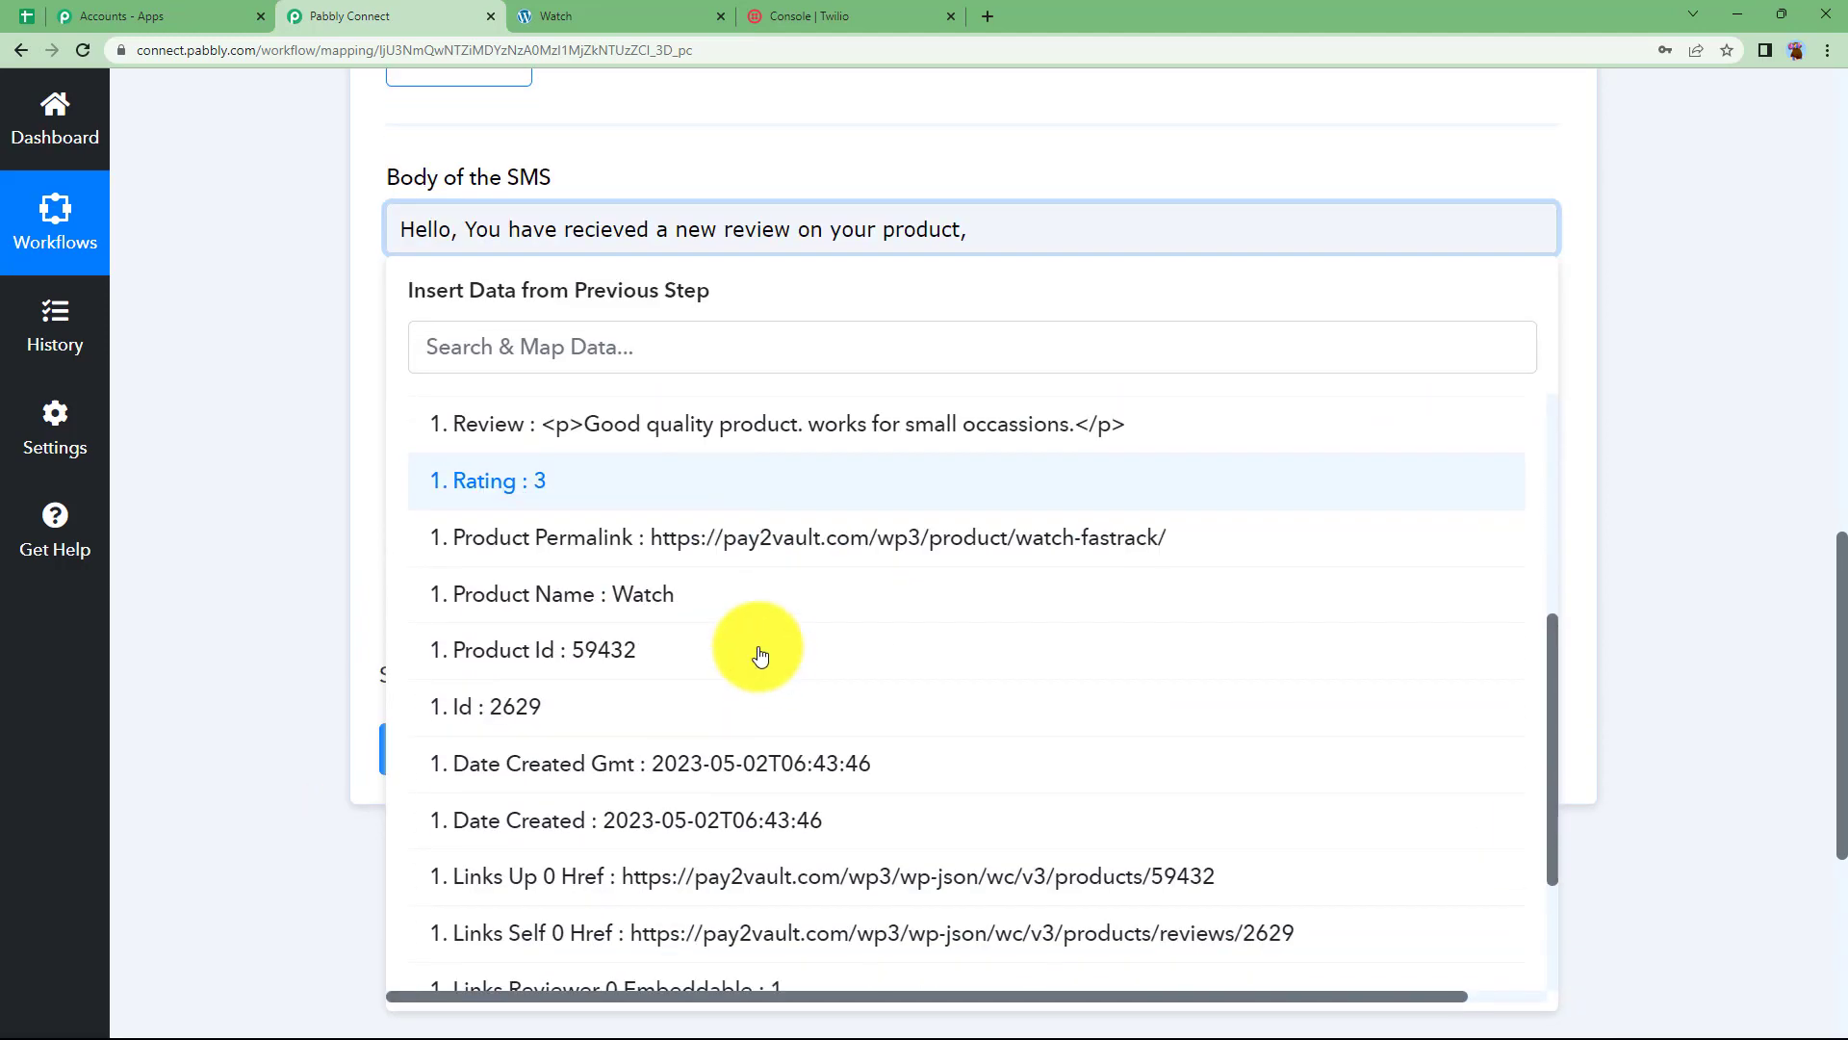
left_click(744, 595)
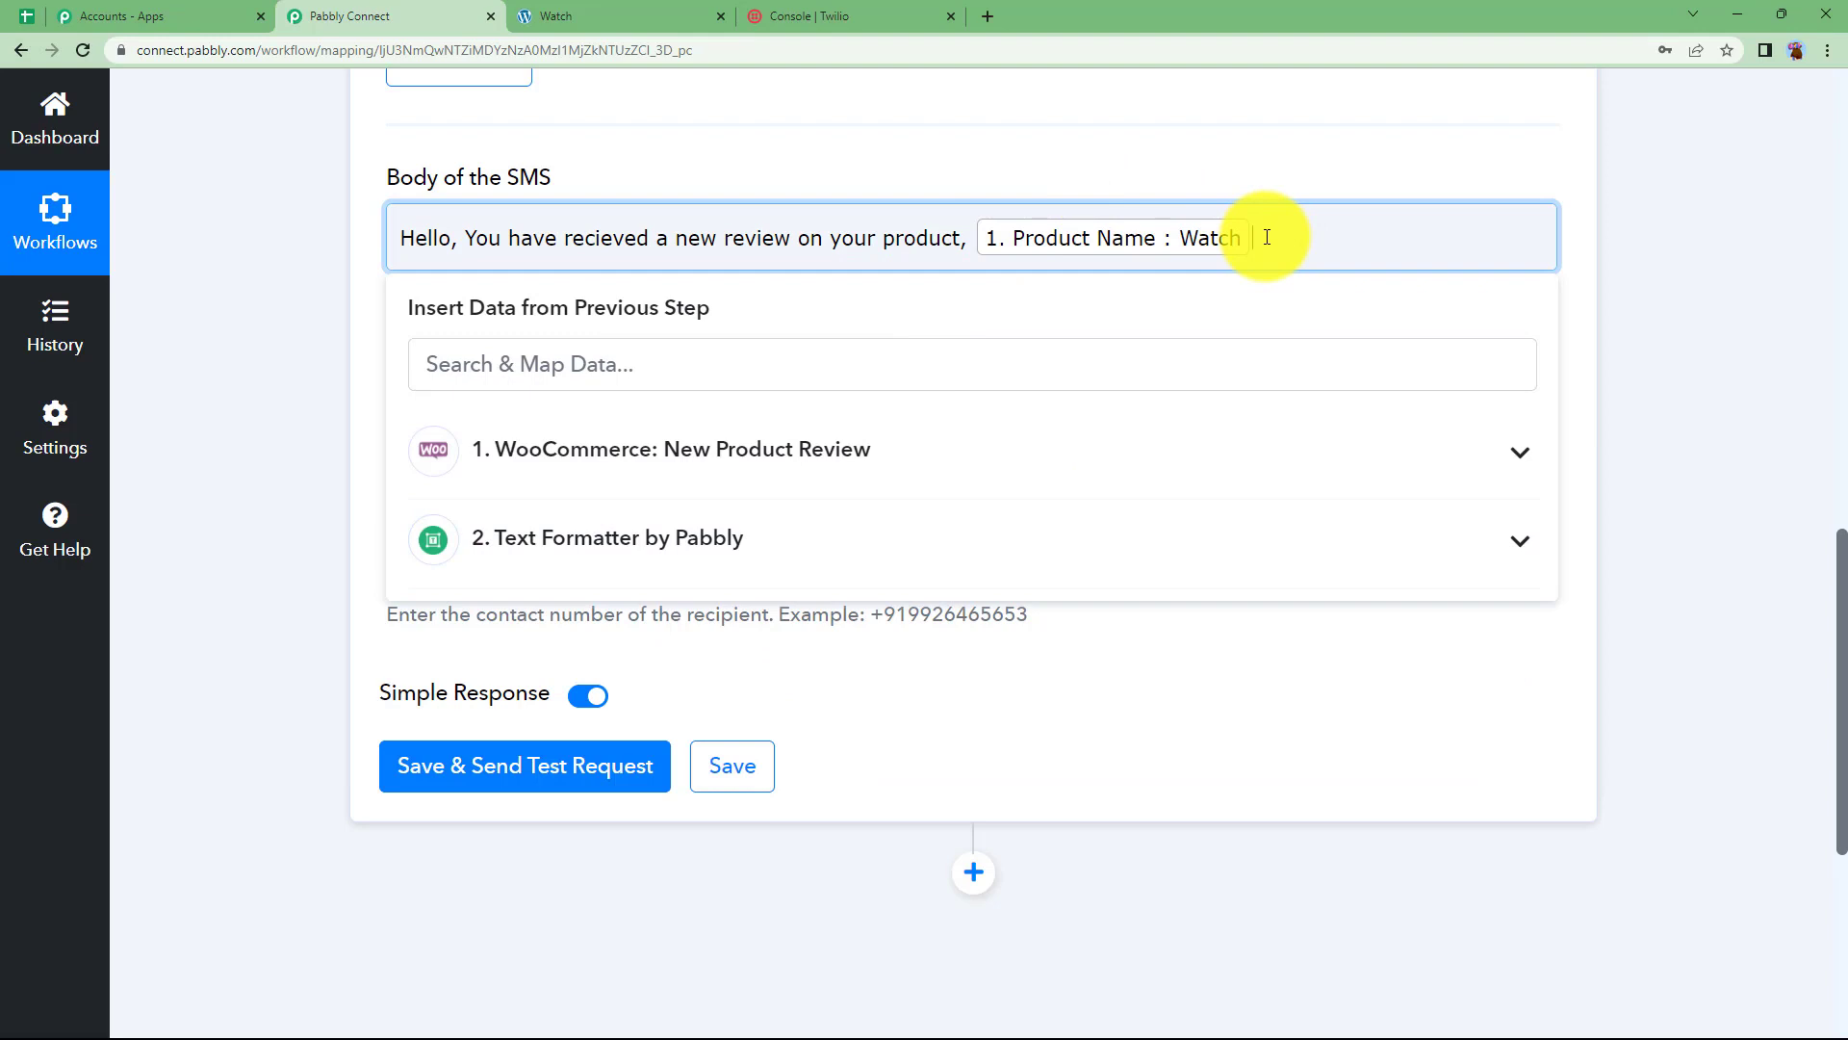
key("Return")
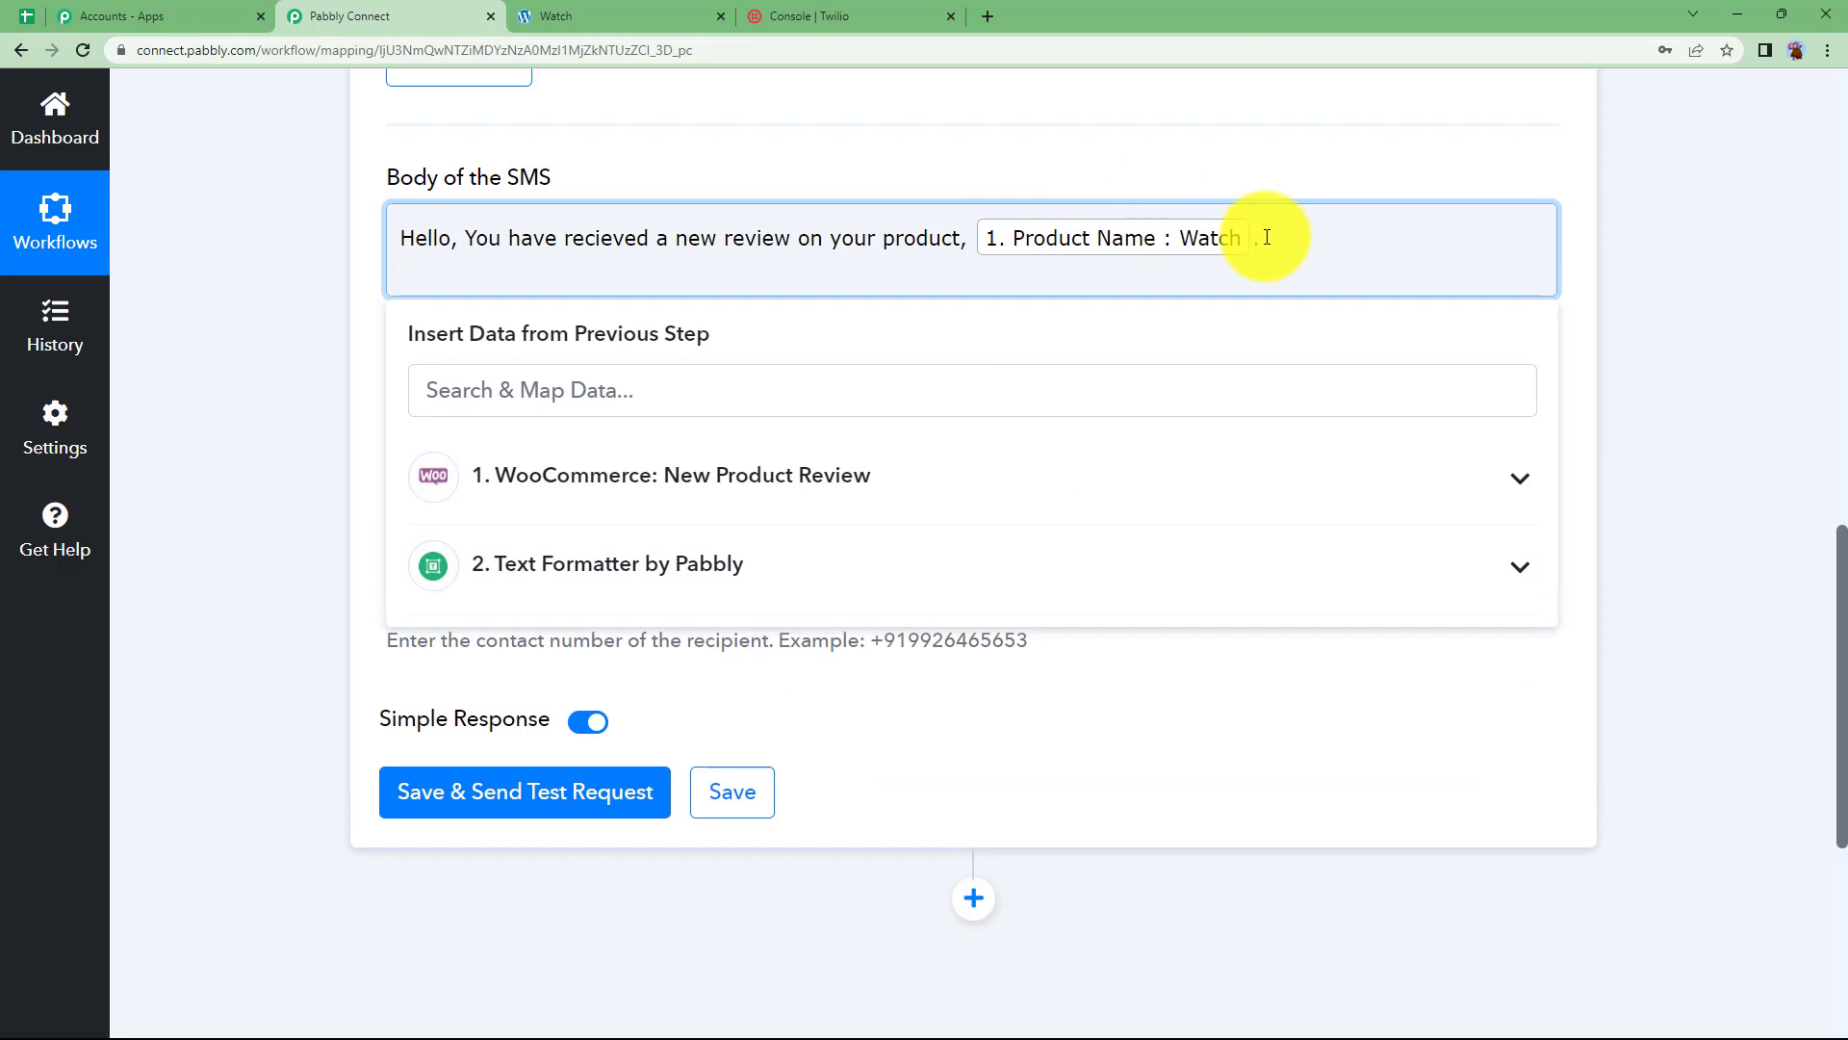
Add "Review:" on the second line of the SMS body, followed by the mapped Result from the Text Formatter step
type("Review:")
left_click(1059, 477)
left_click(619, 478)
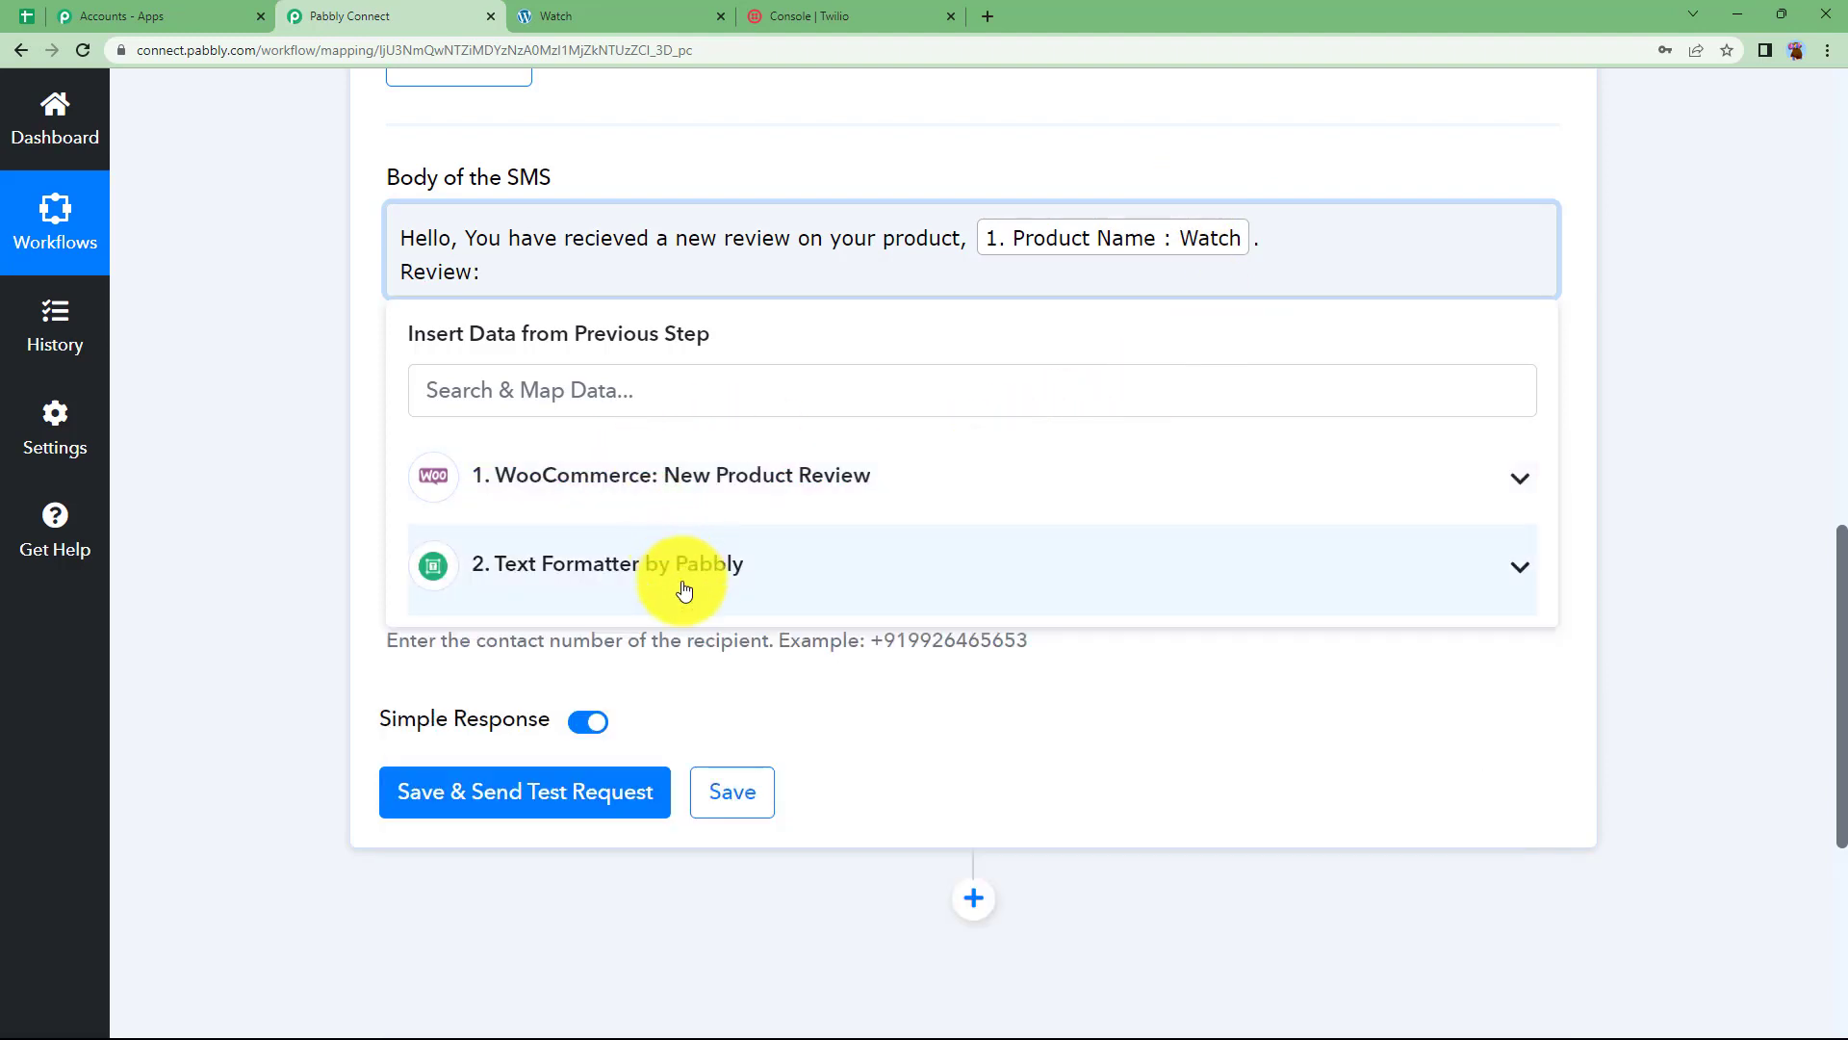
left_click(683, 590)
left_click(661, 734)
left_click(1067, 274)
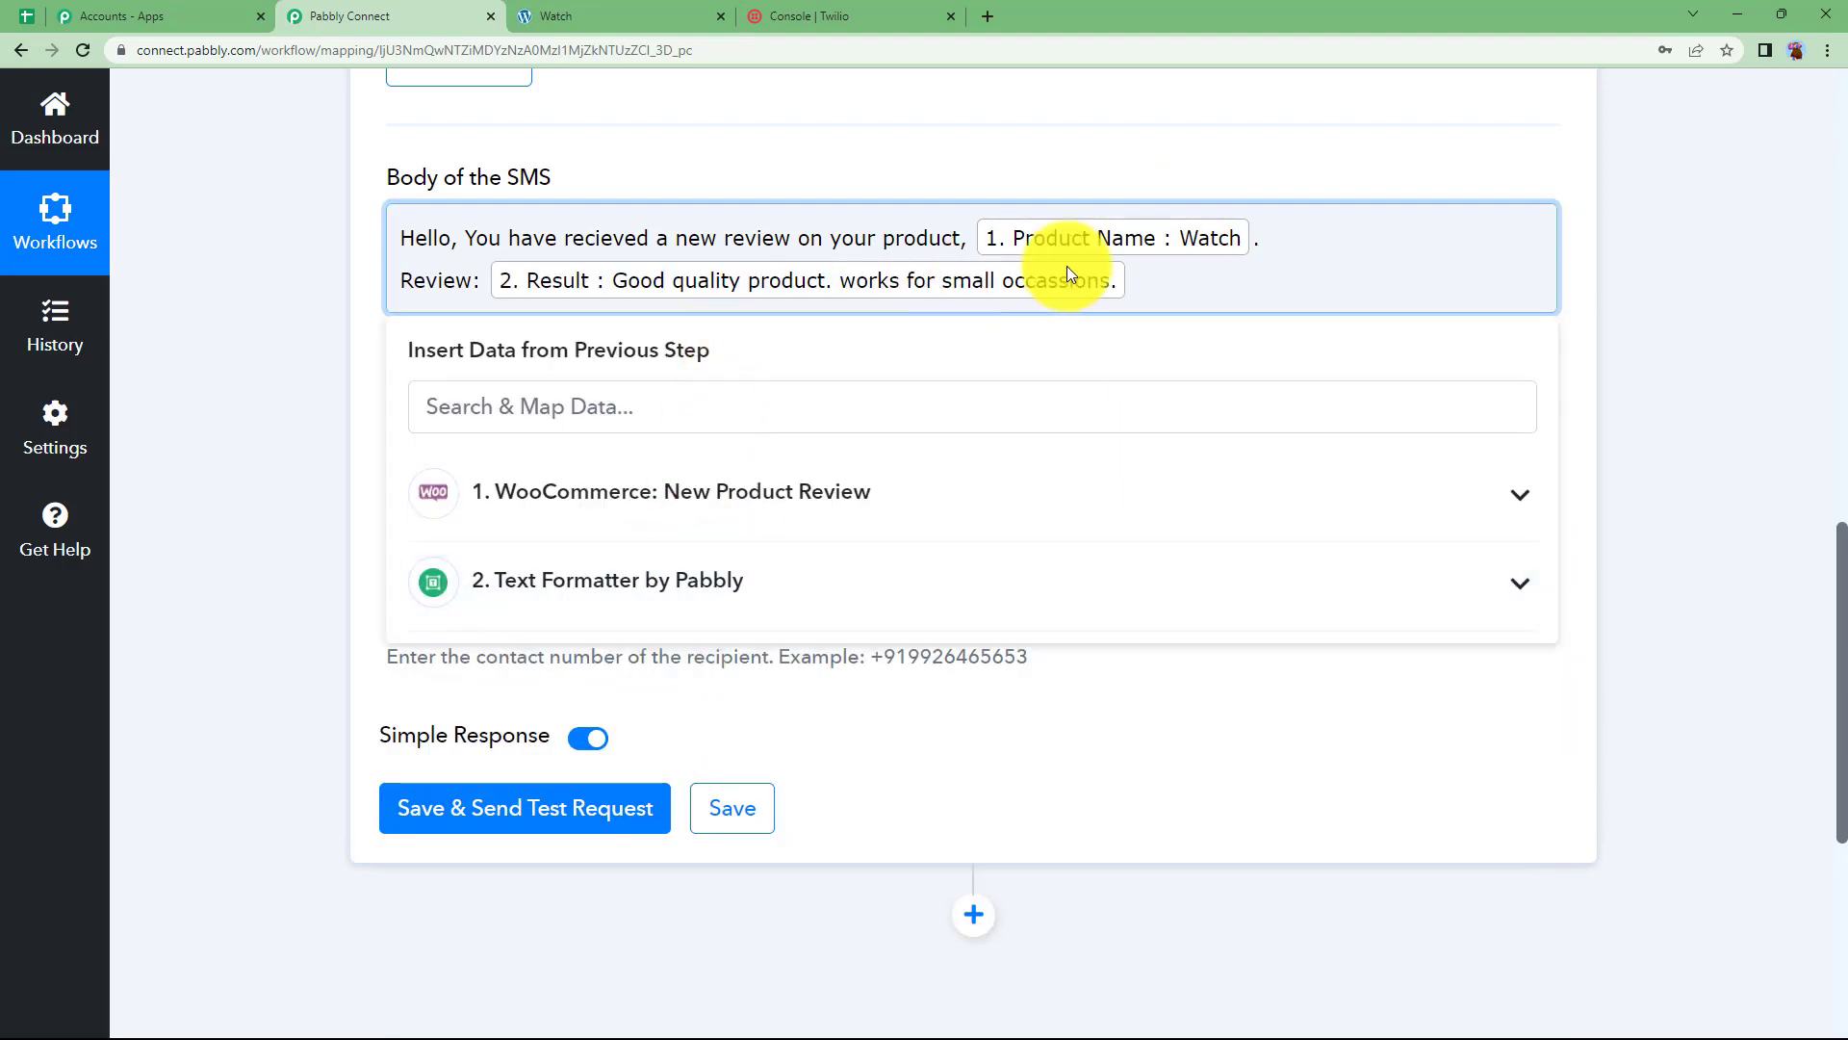
left_click(285, 422)
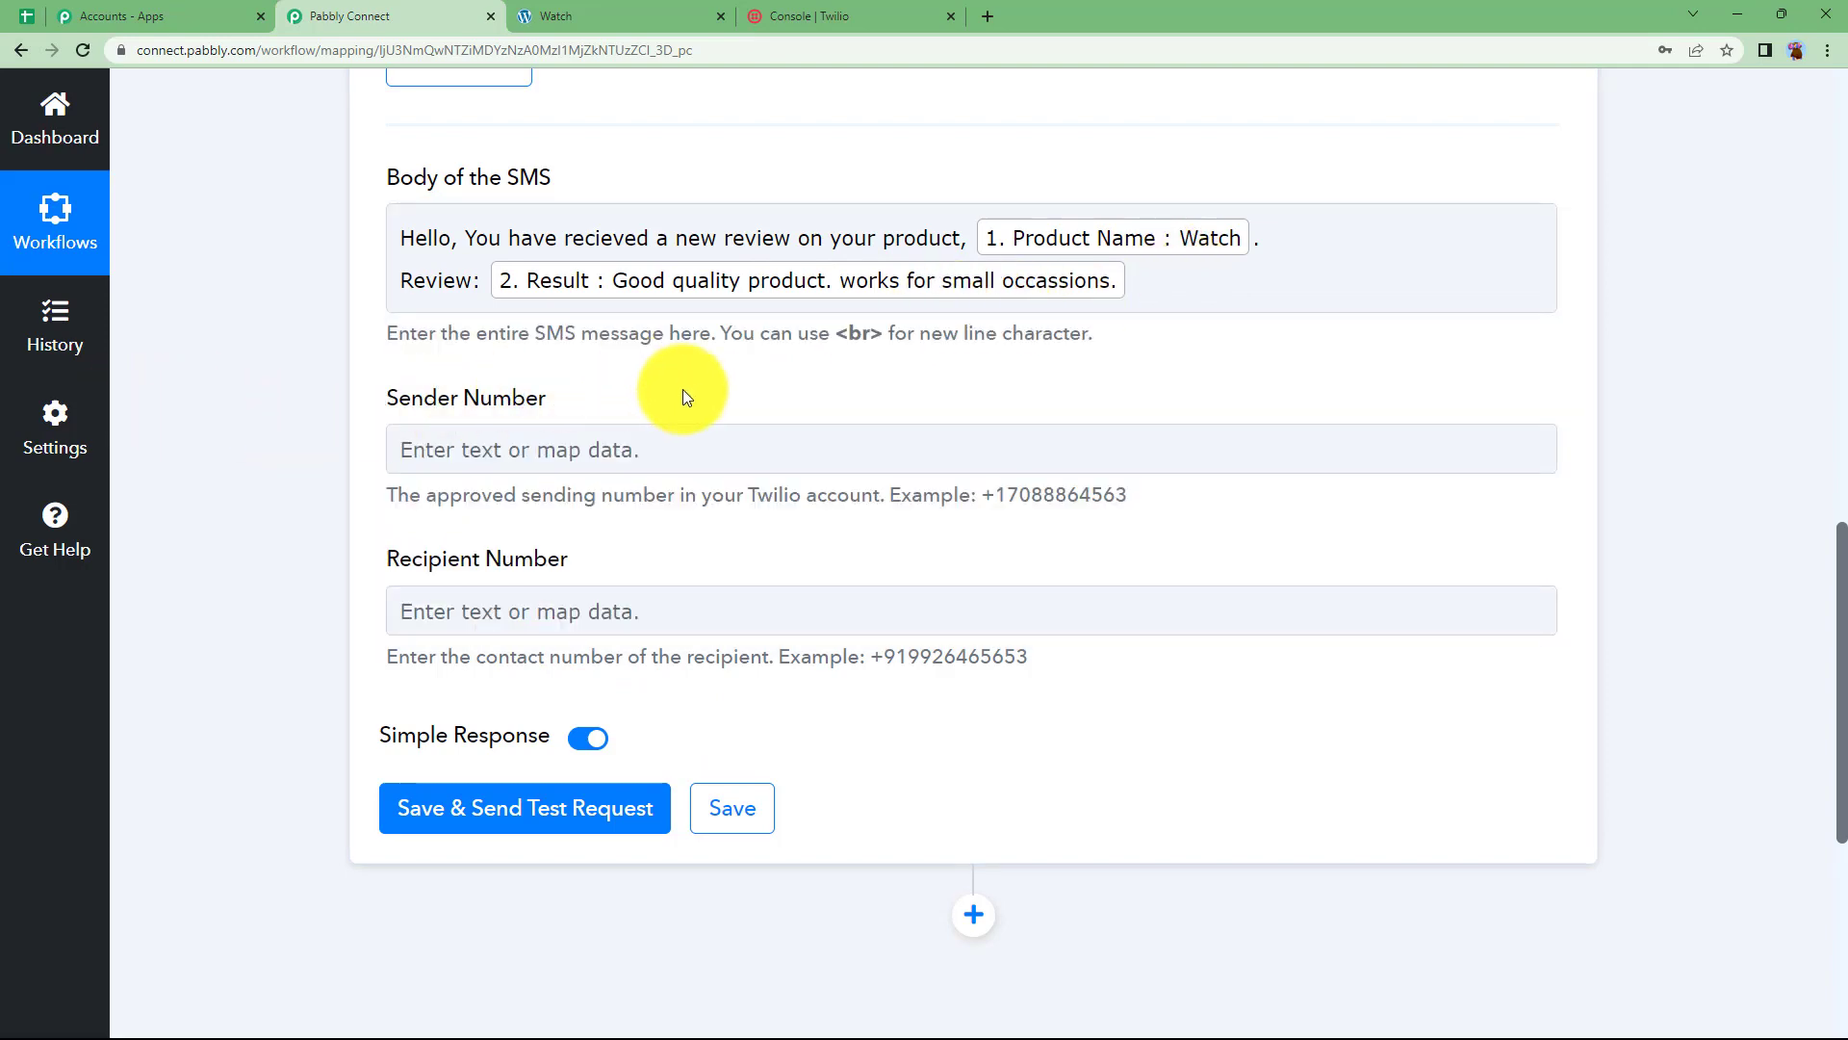
Copy the Twilio phone number from the Twilio console and paste it as the Sender Number in Pabbly Connect
left_click(424, 452)
left_click(927, 12)
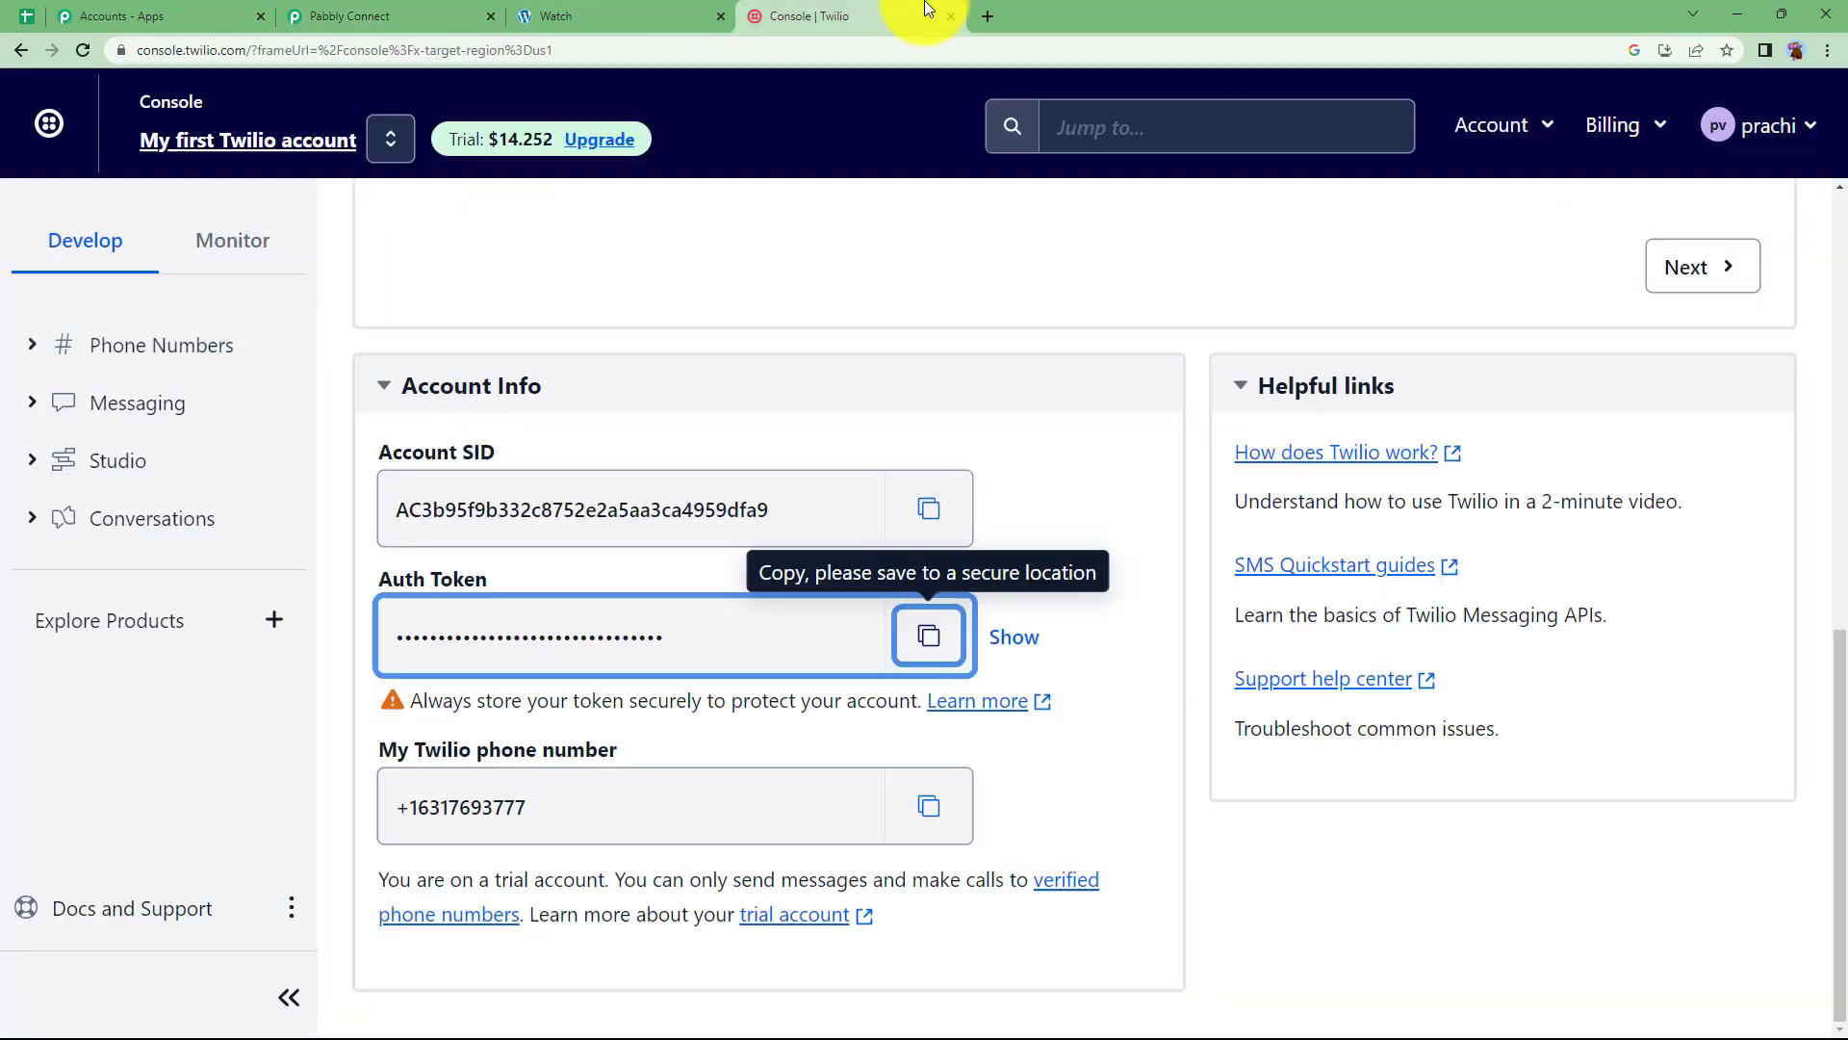
left_click(928, 805)
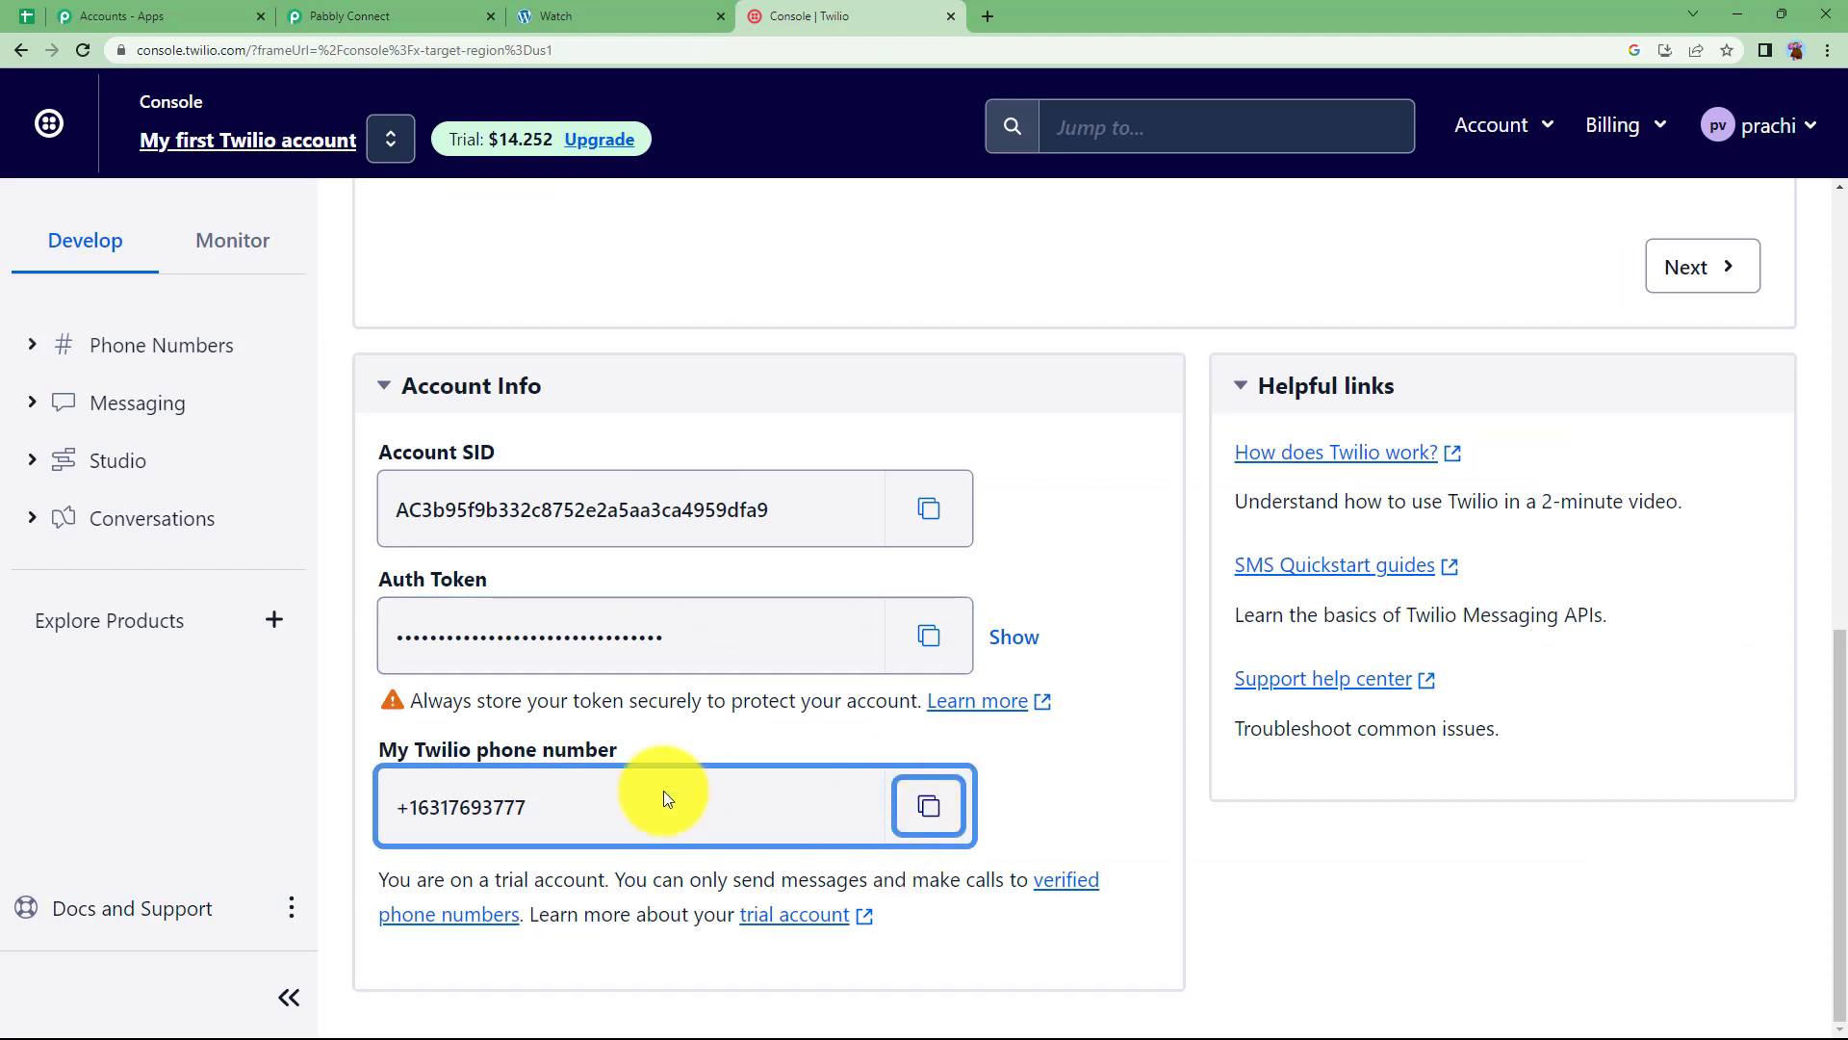
left_click(368, 8)
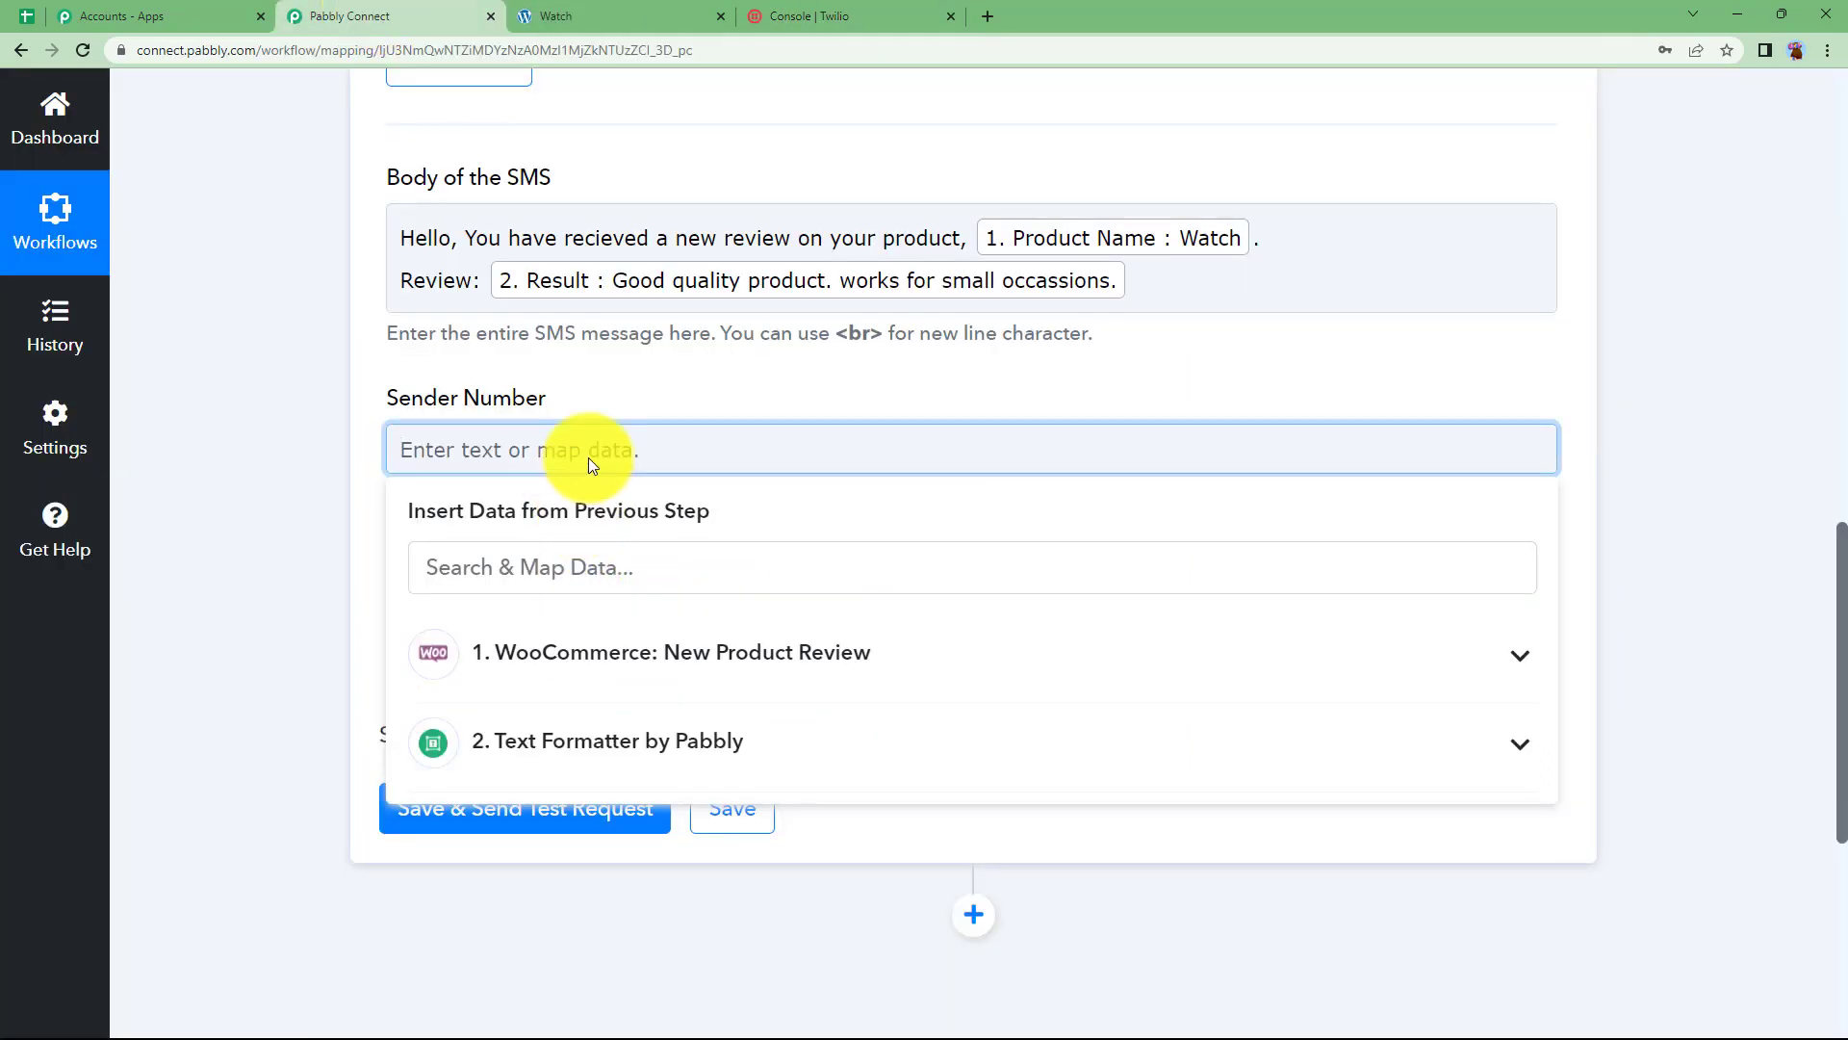
key("ctrl+v")
left_click(337, 376)
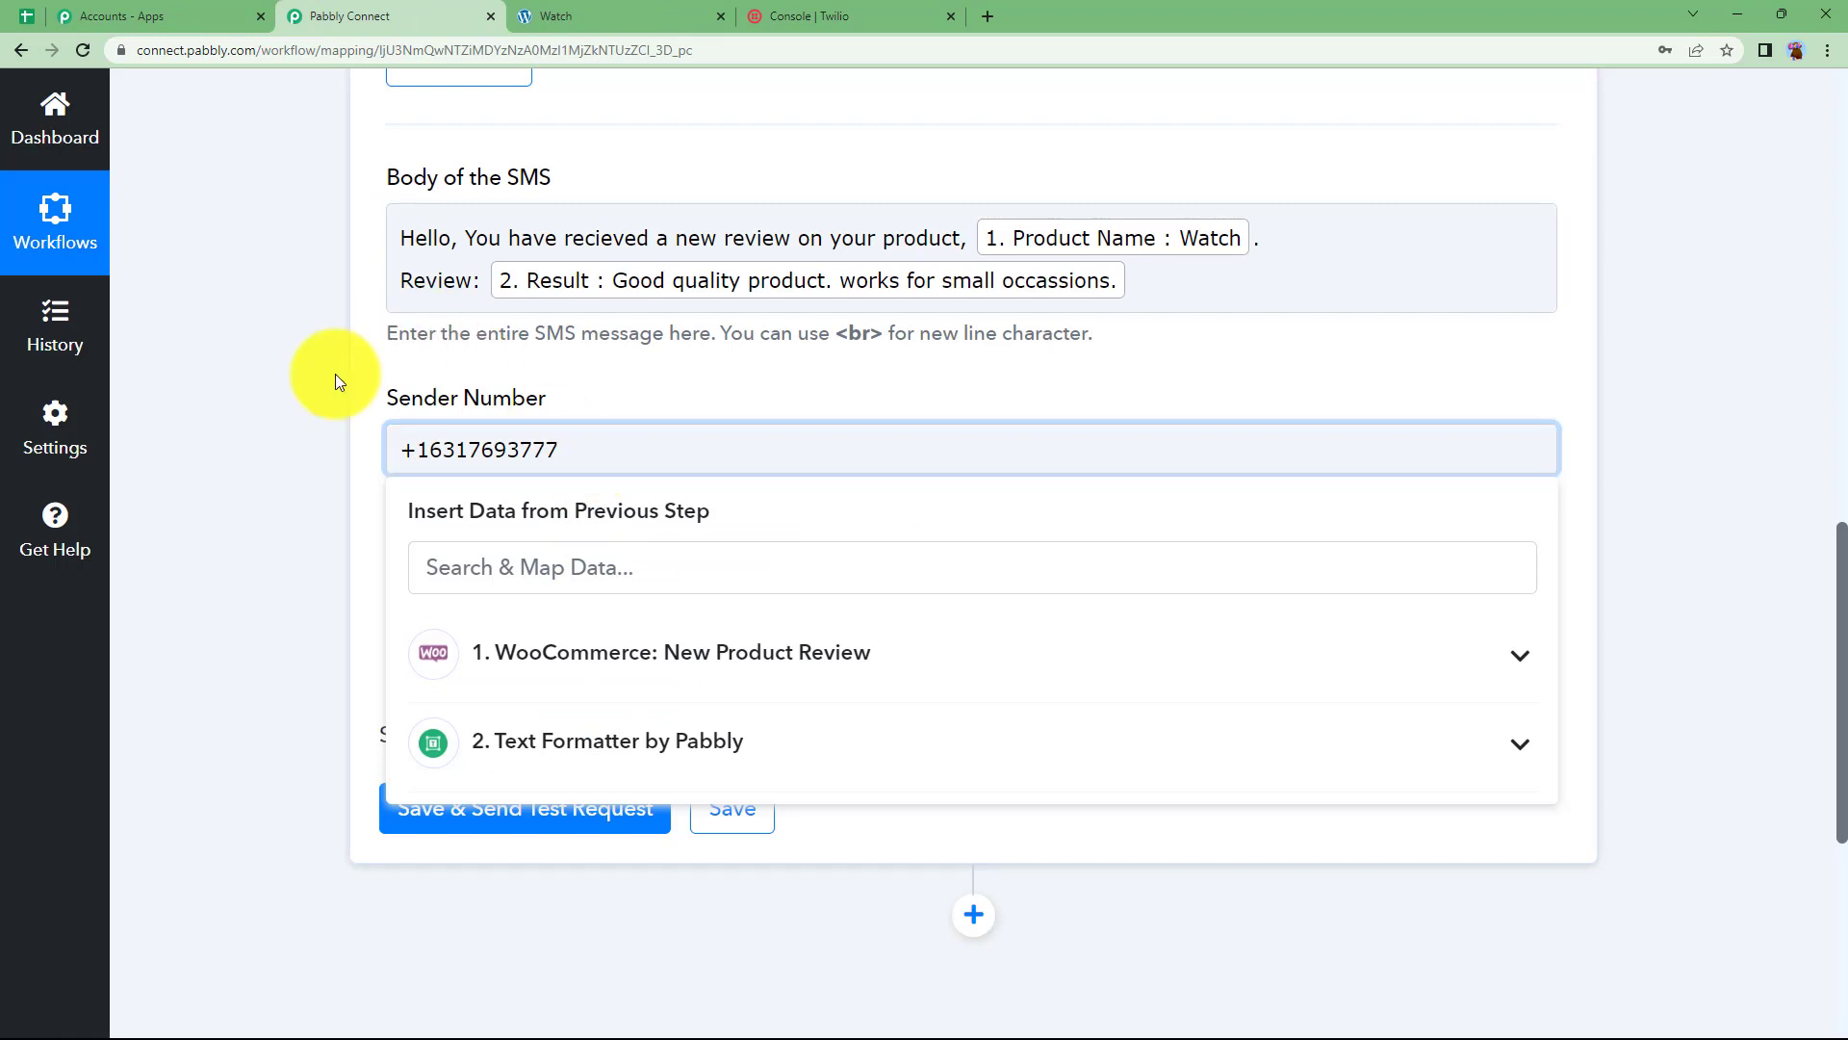
left_click(451, 452)
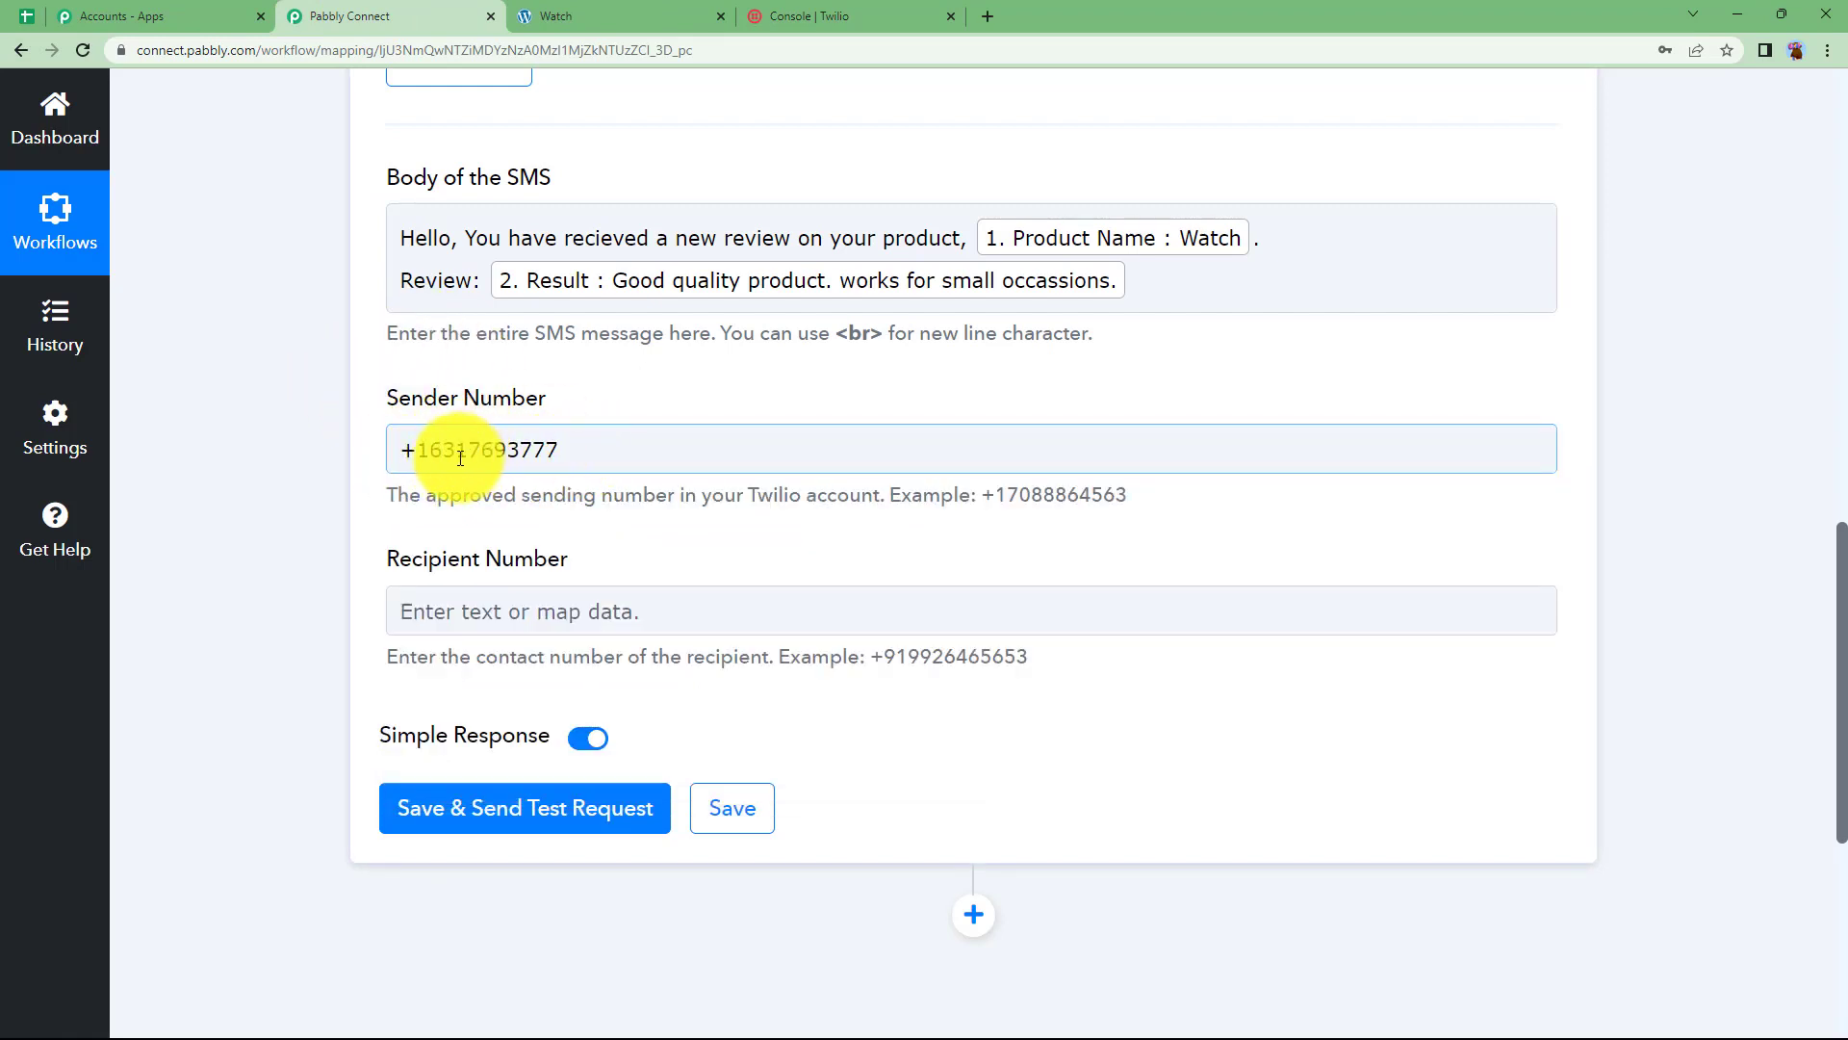
left_click(455, 484)
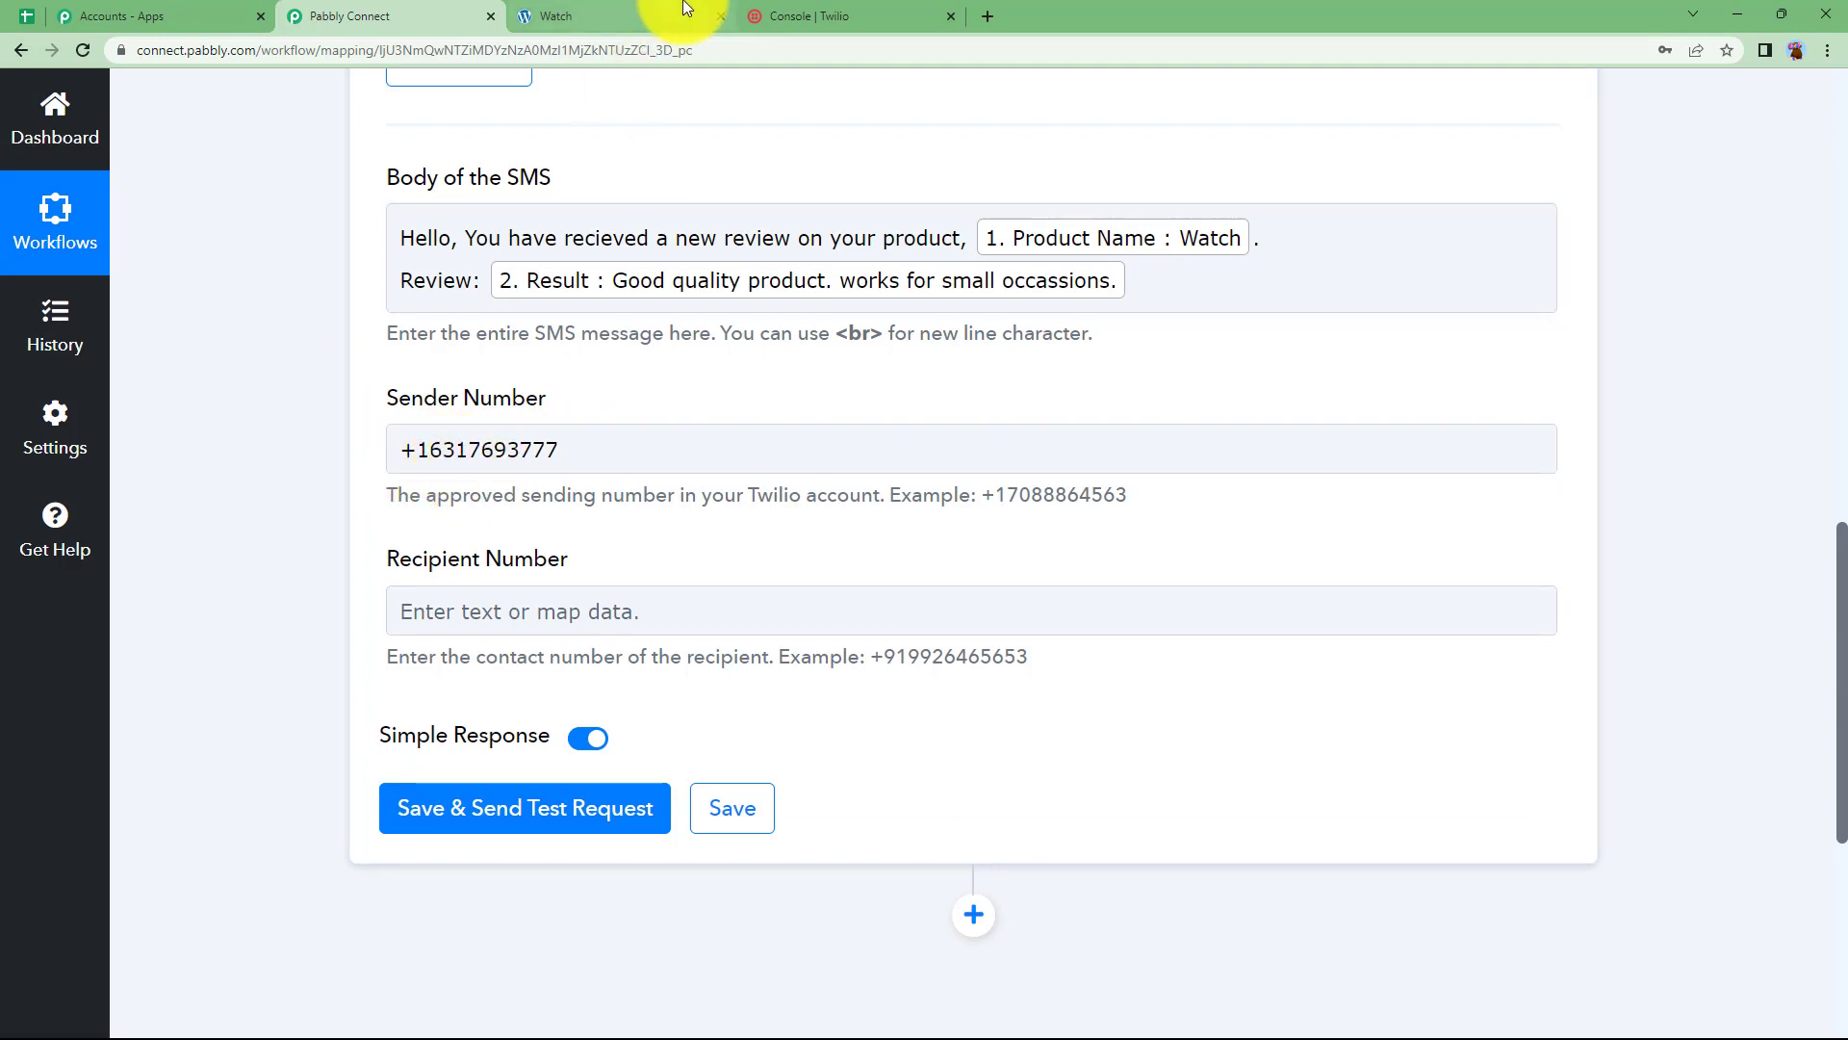
left_click(558, 601)
left_click(363, 695)
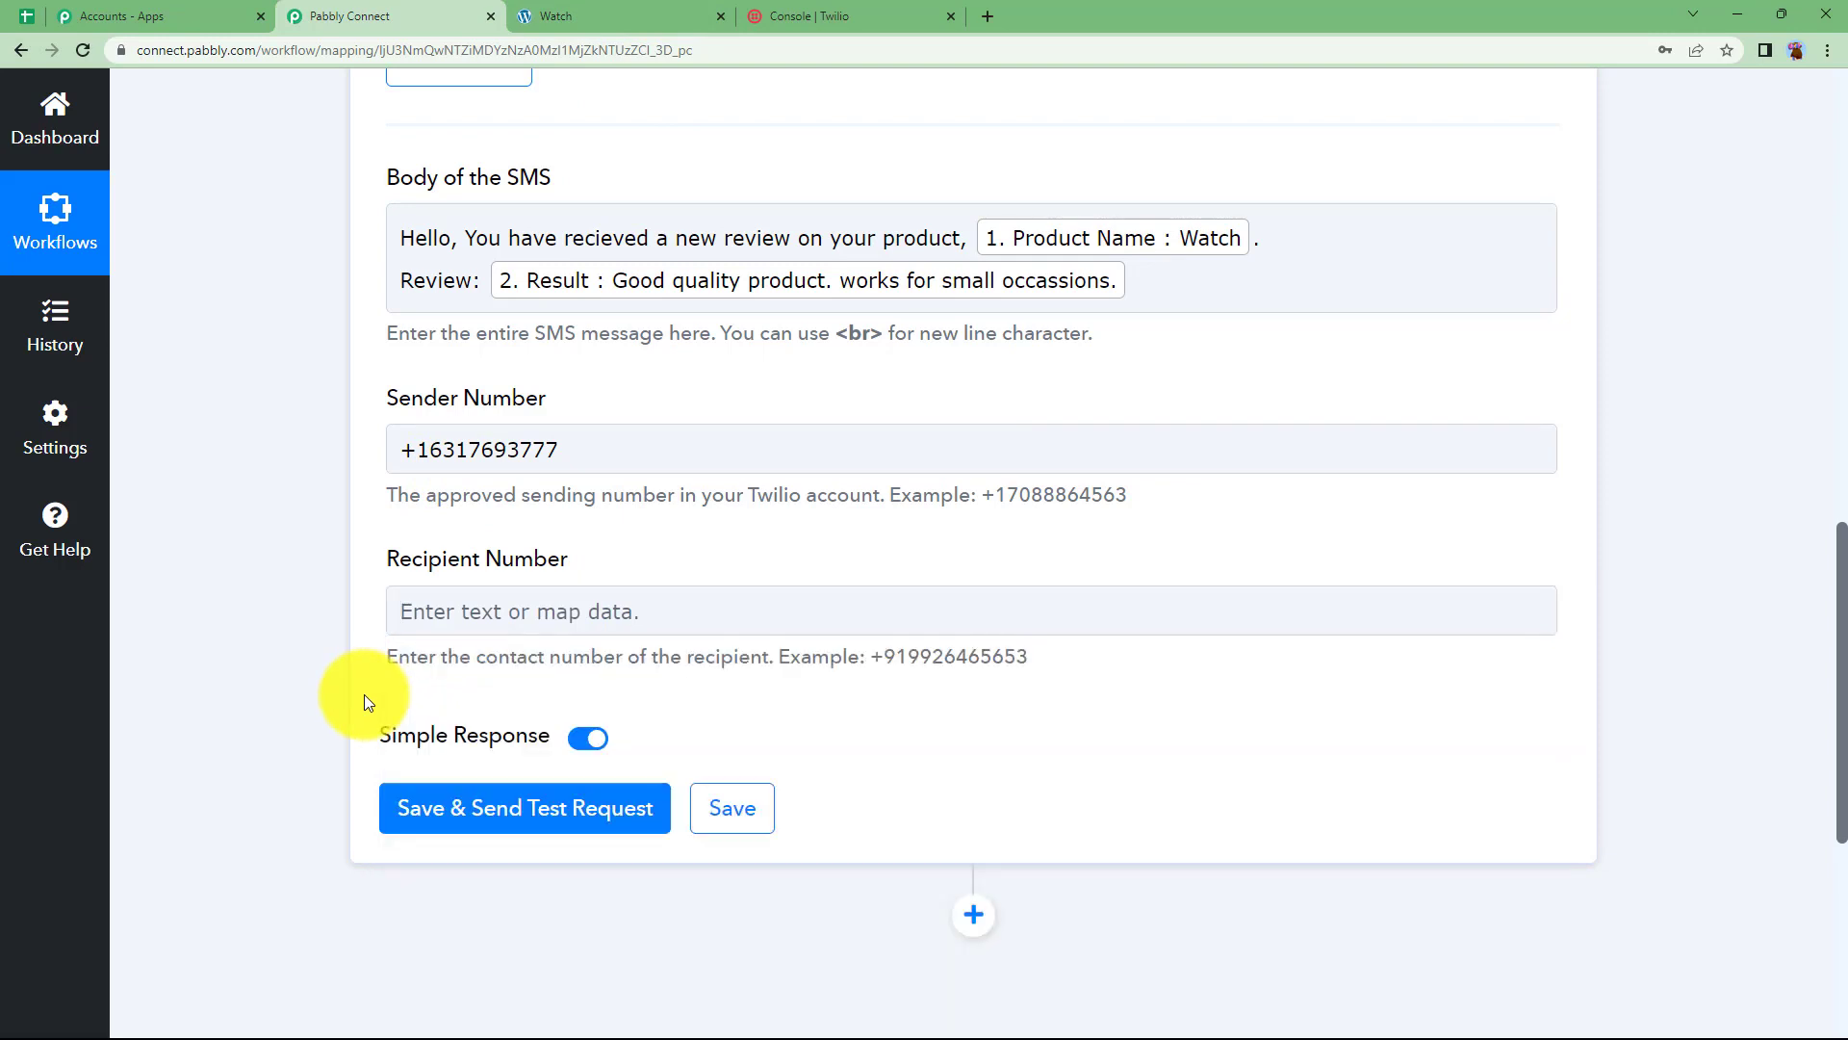
left_click(447, 603)
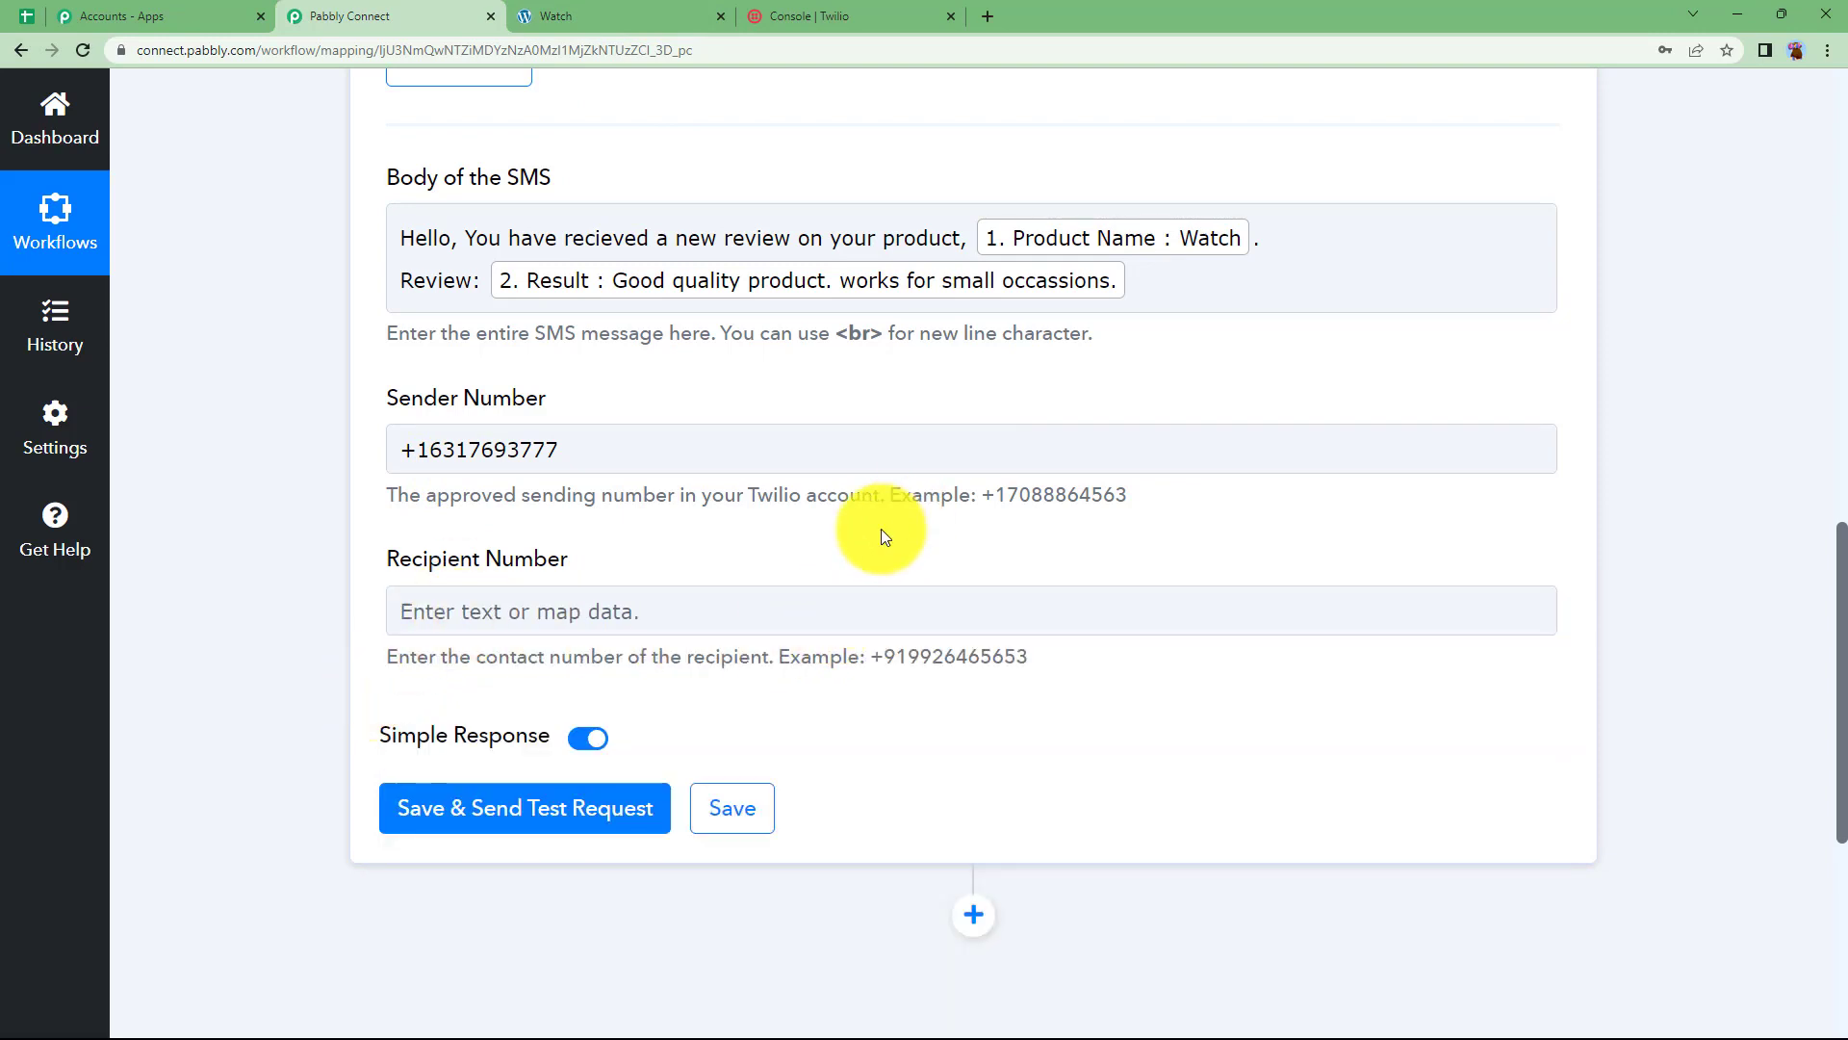
left_click(1163, 244)
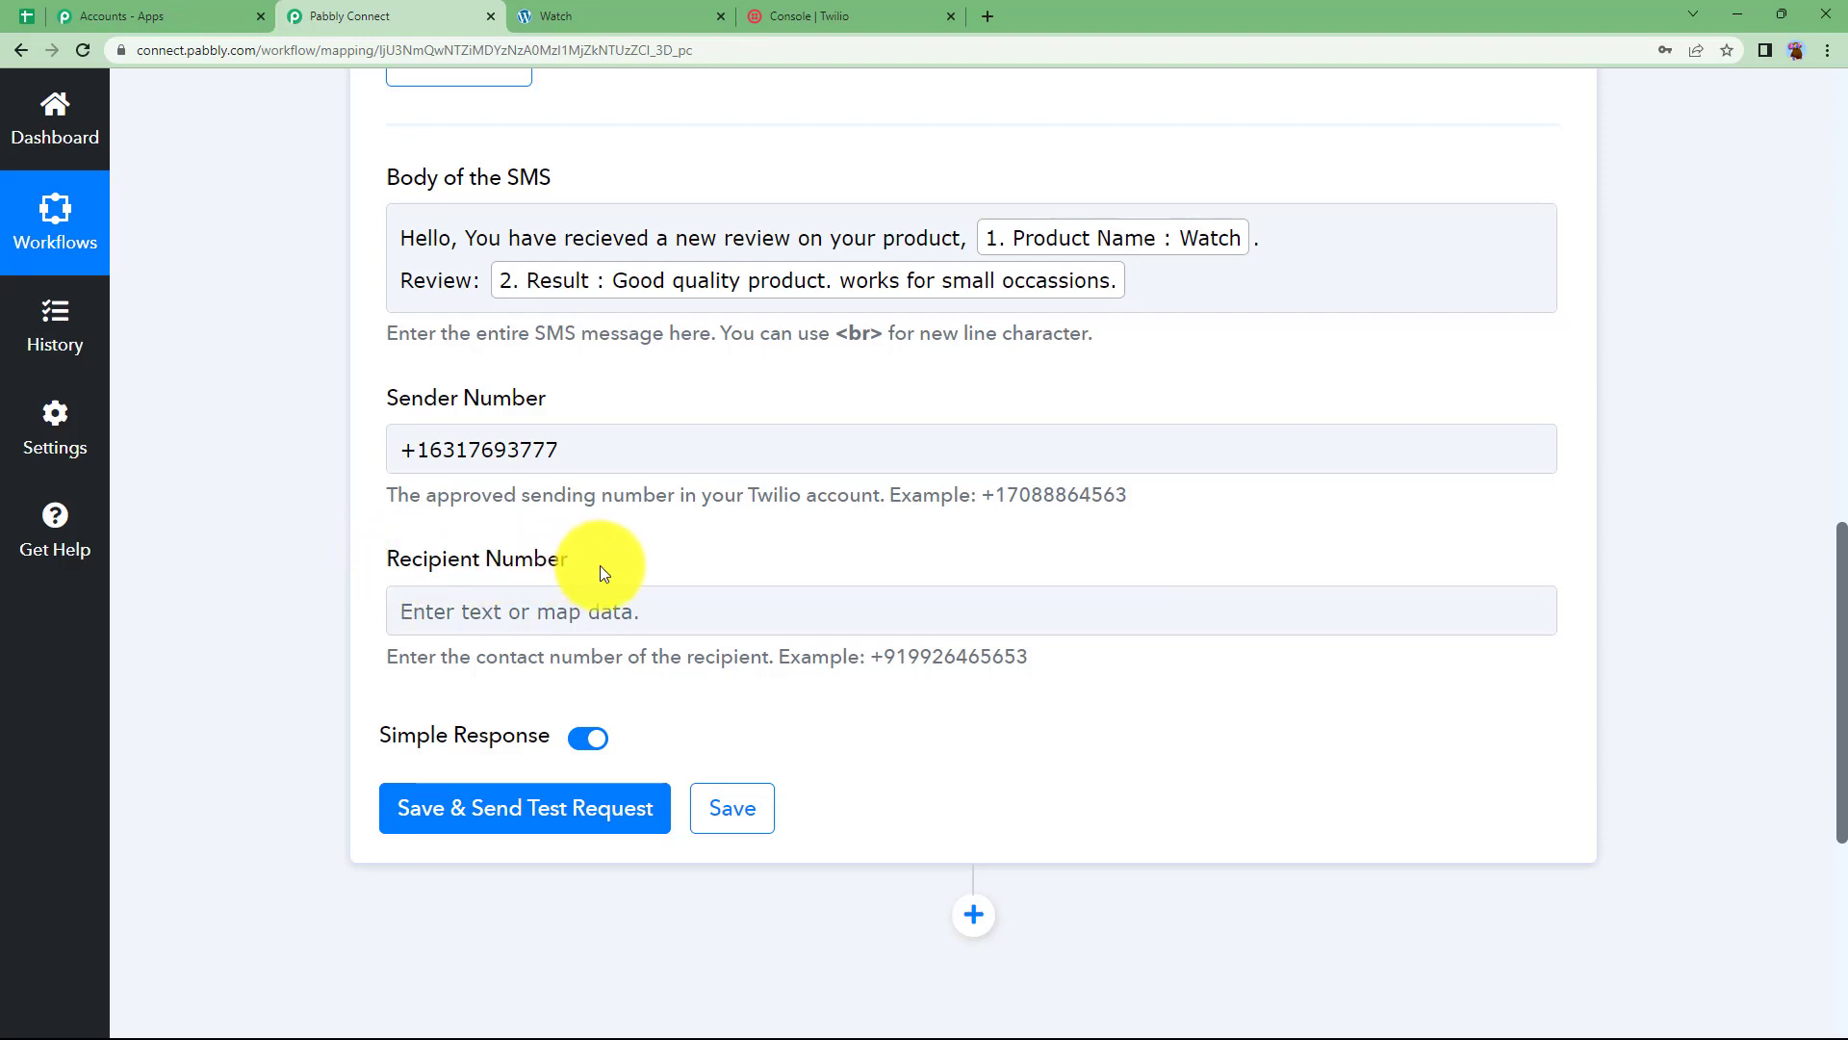
Enter the recipient's phone number with country code as the Recipient Number, then save the Twilio action and send a test request
left_click(609, 607)
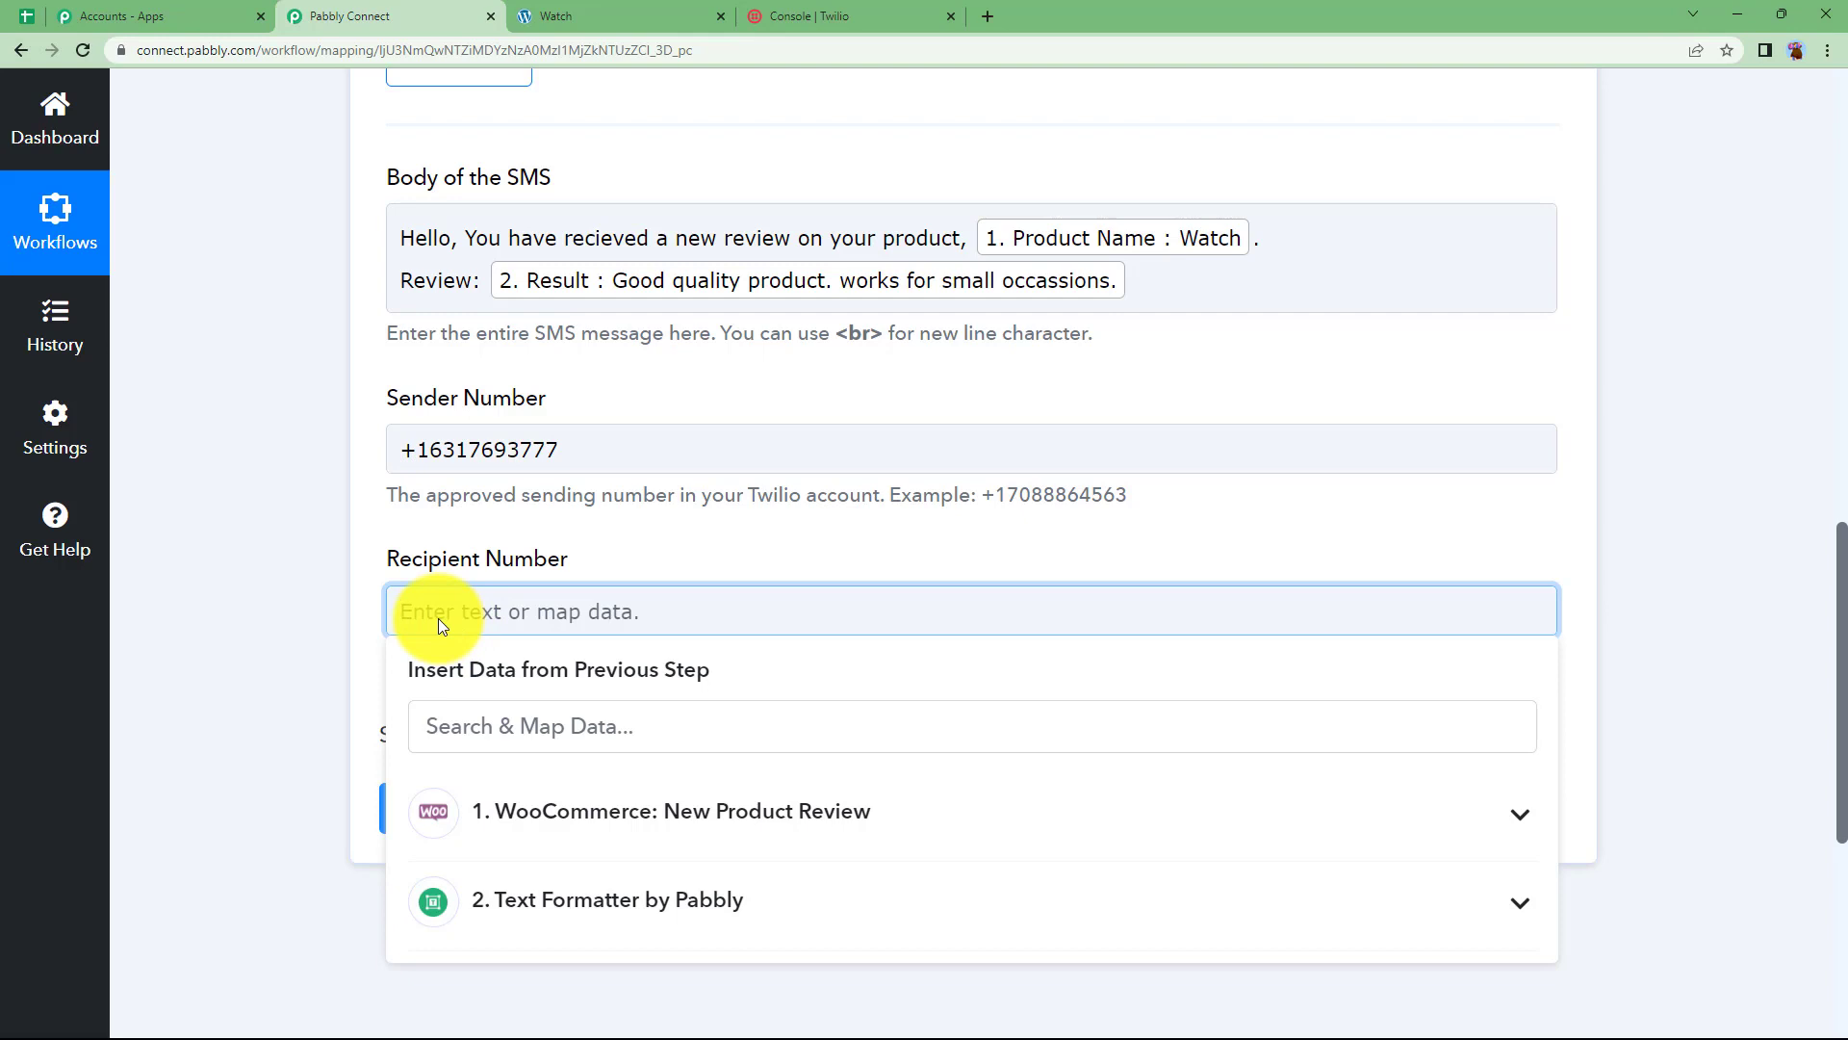
type("+")
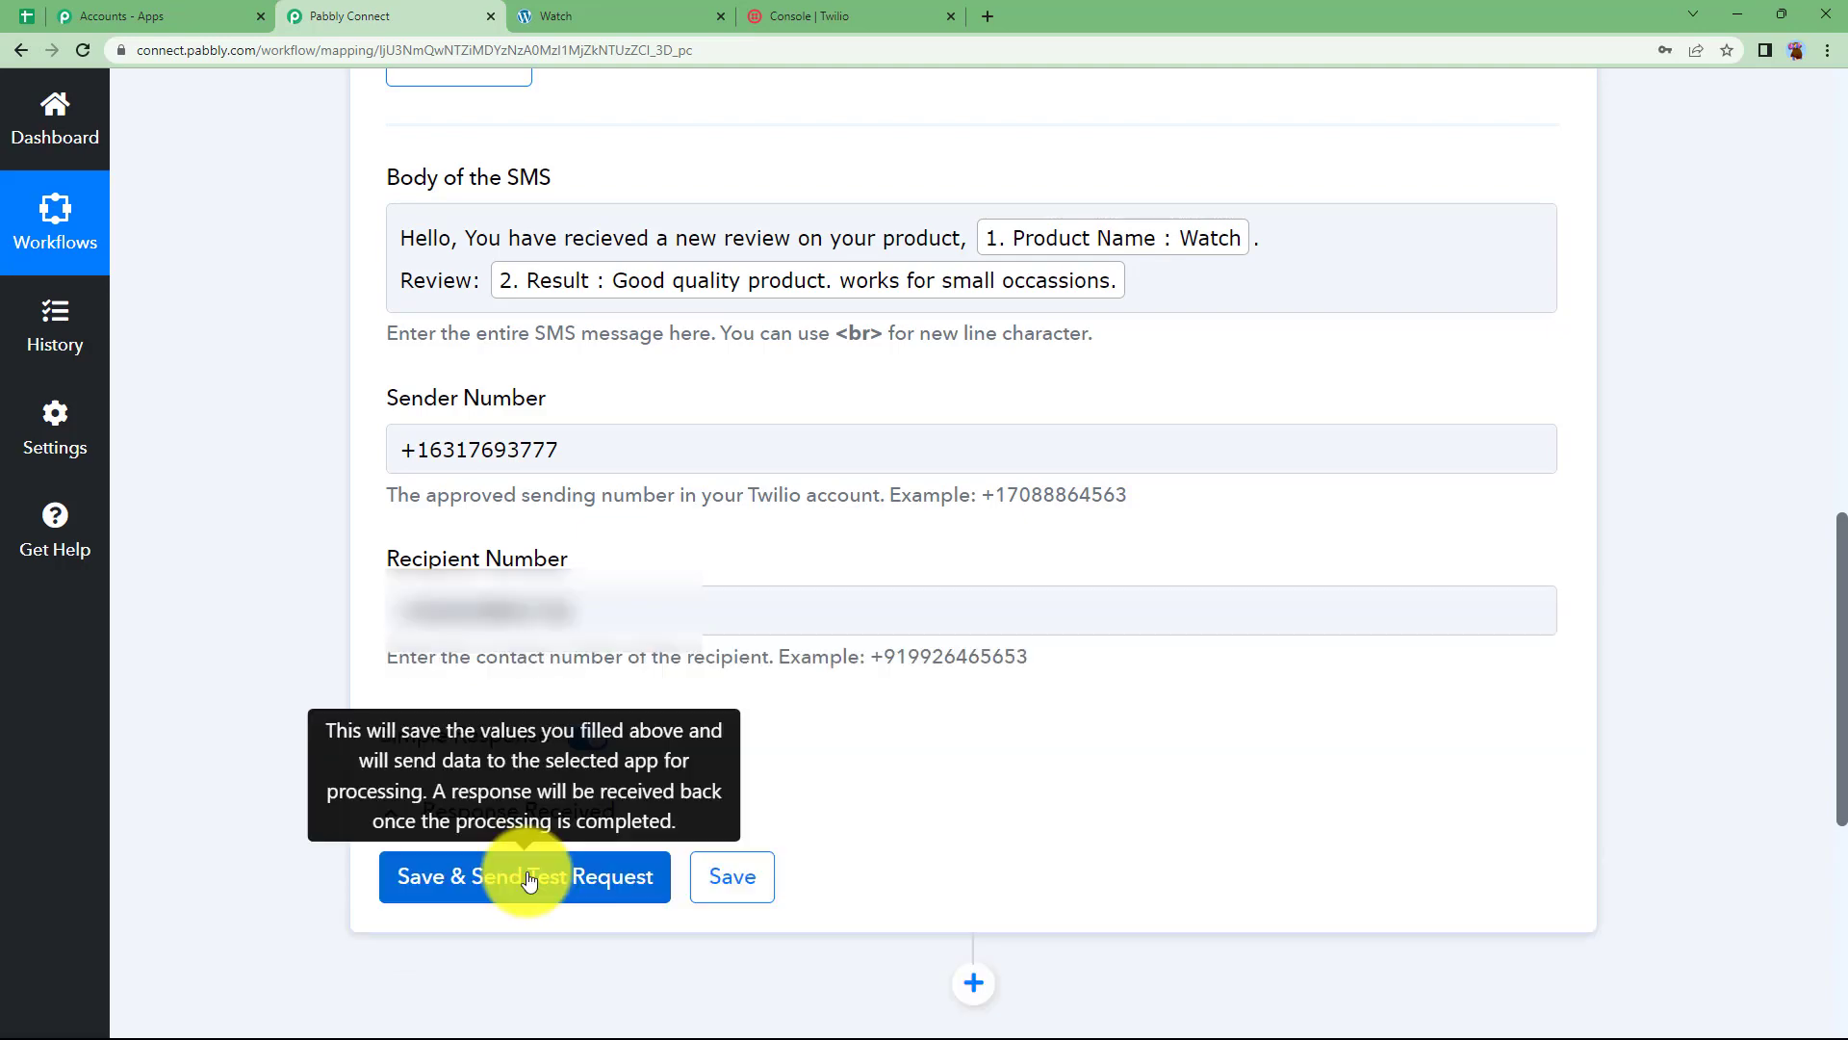
left_click(530, 876)
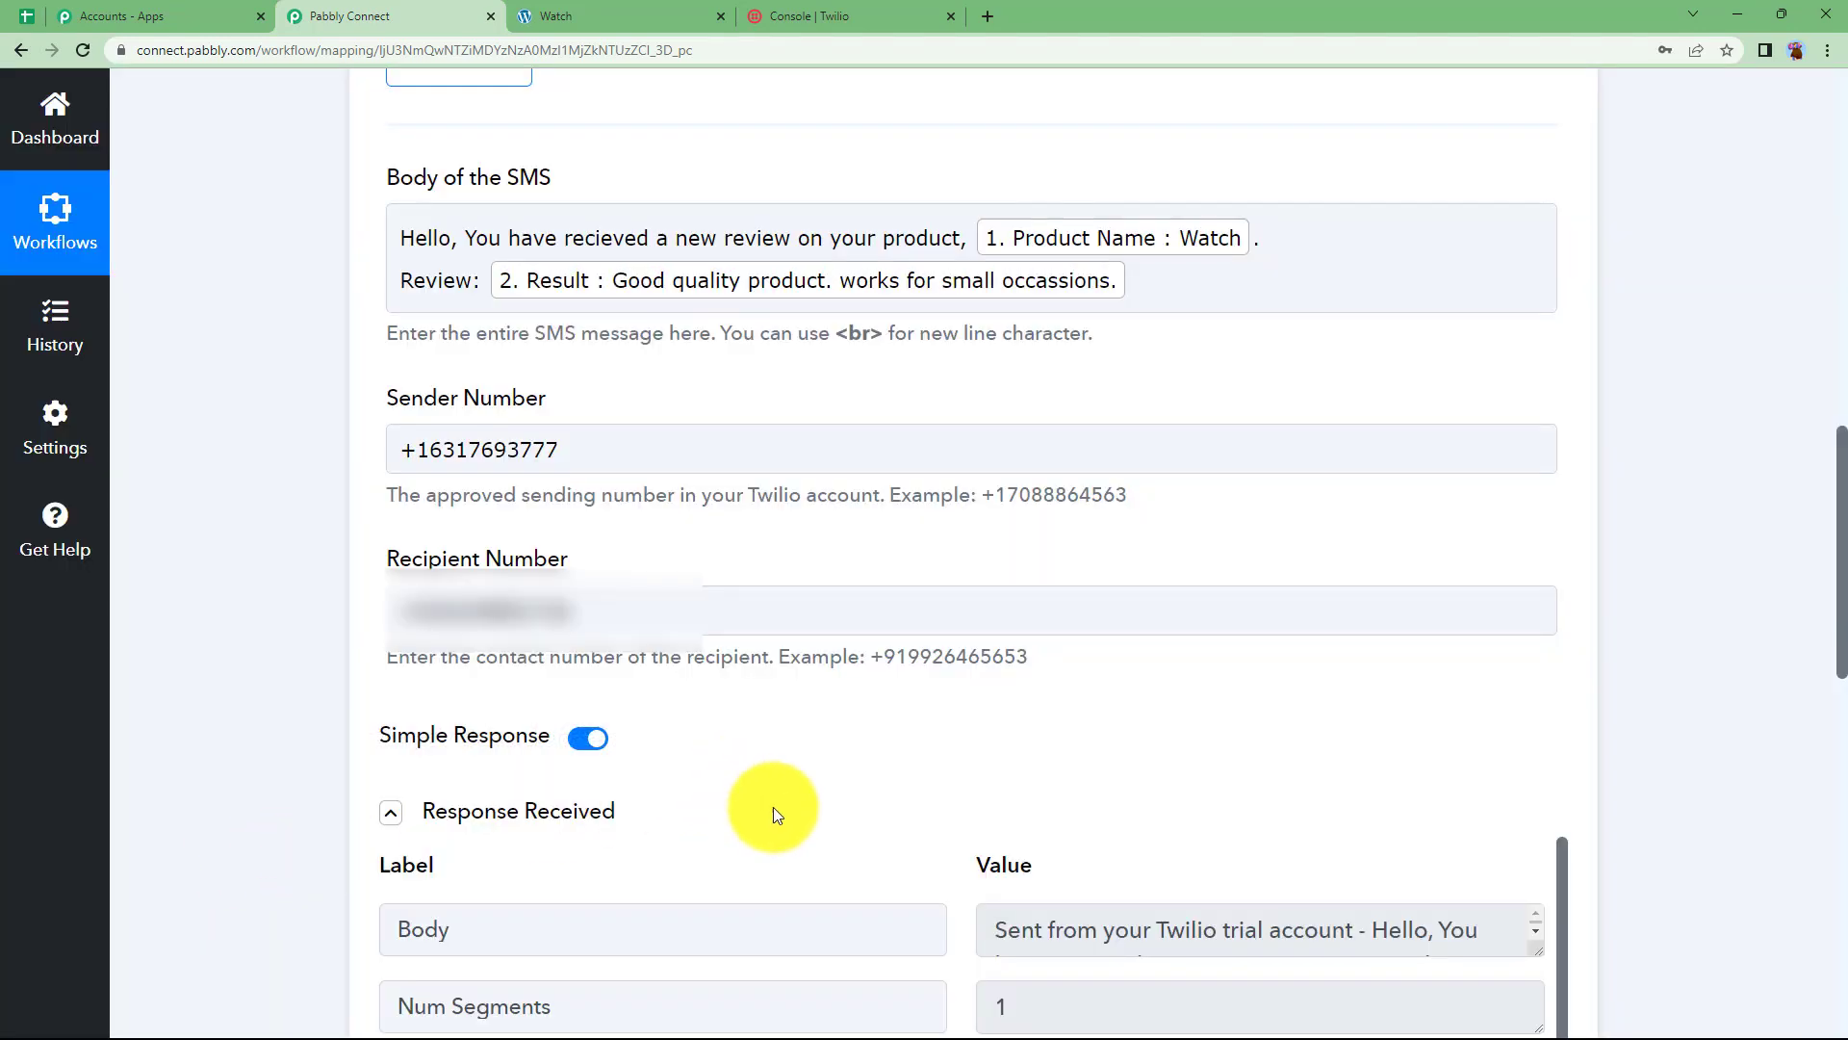
Examine the full message body in the Twilio test response and compare it with the phone screenshot of the received SMS
scroll(849, 797, "down", 7)
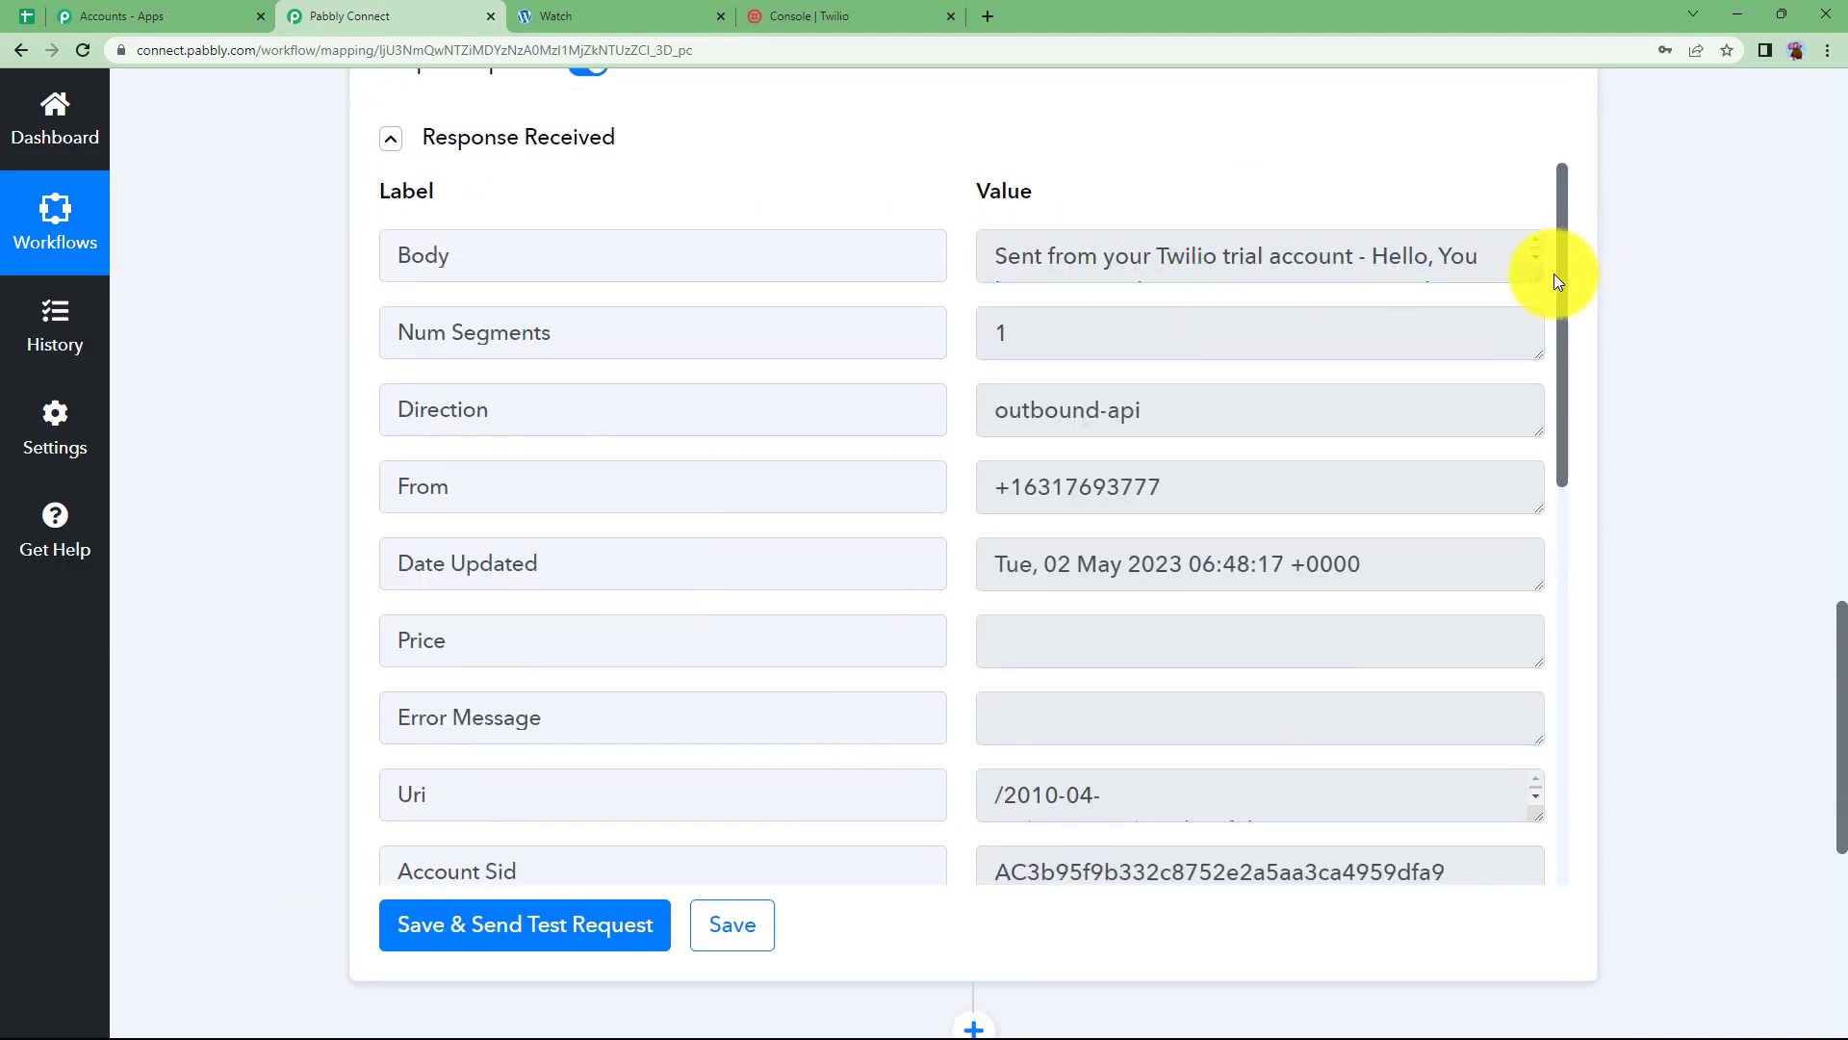
left_click_drag(1530, 279, 1532, 434)
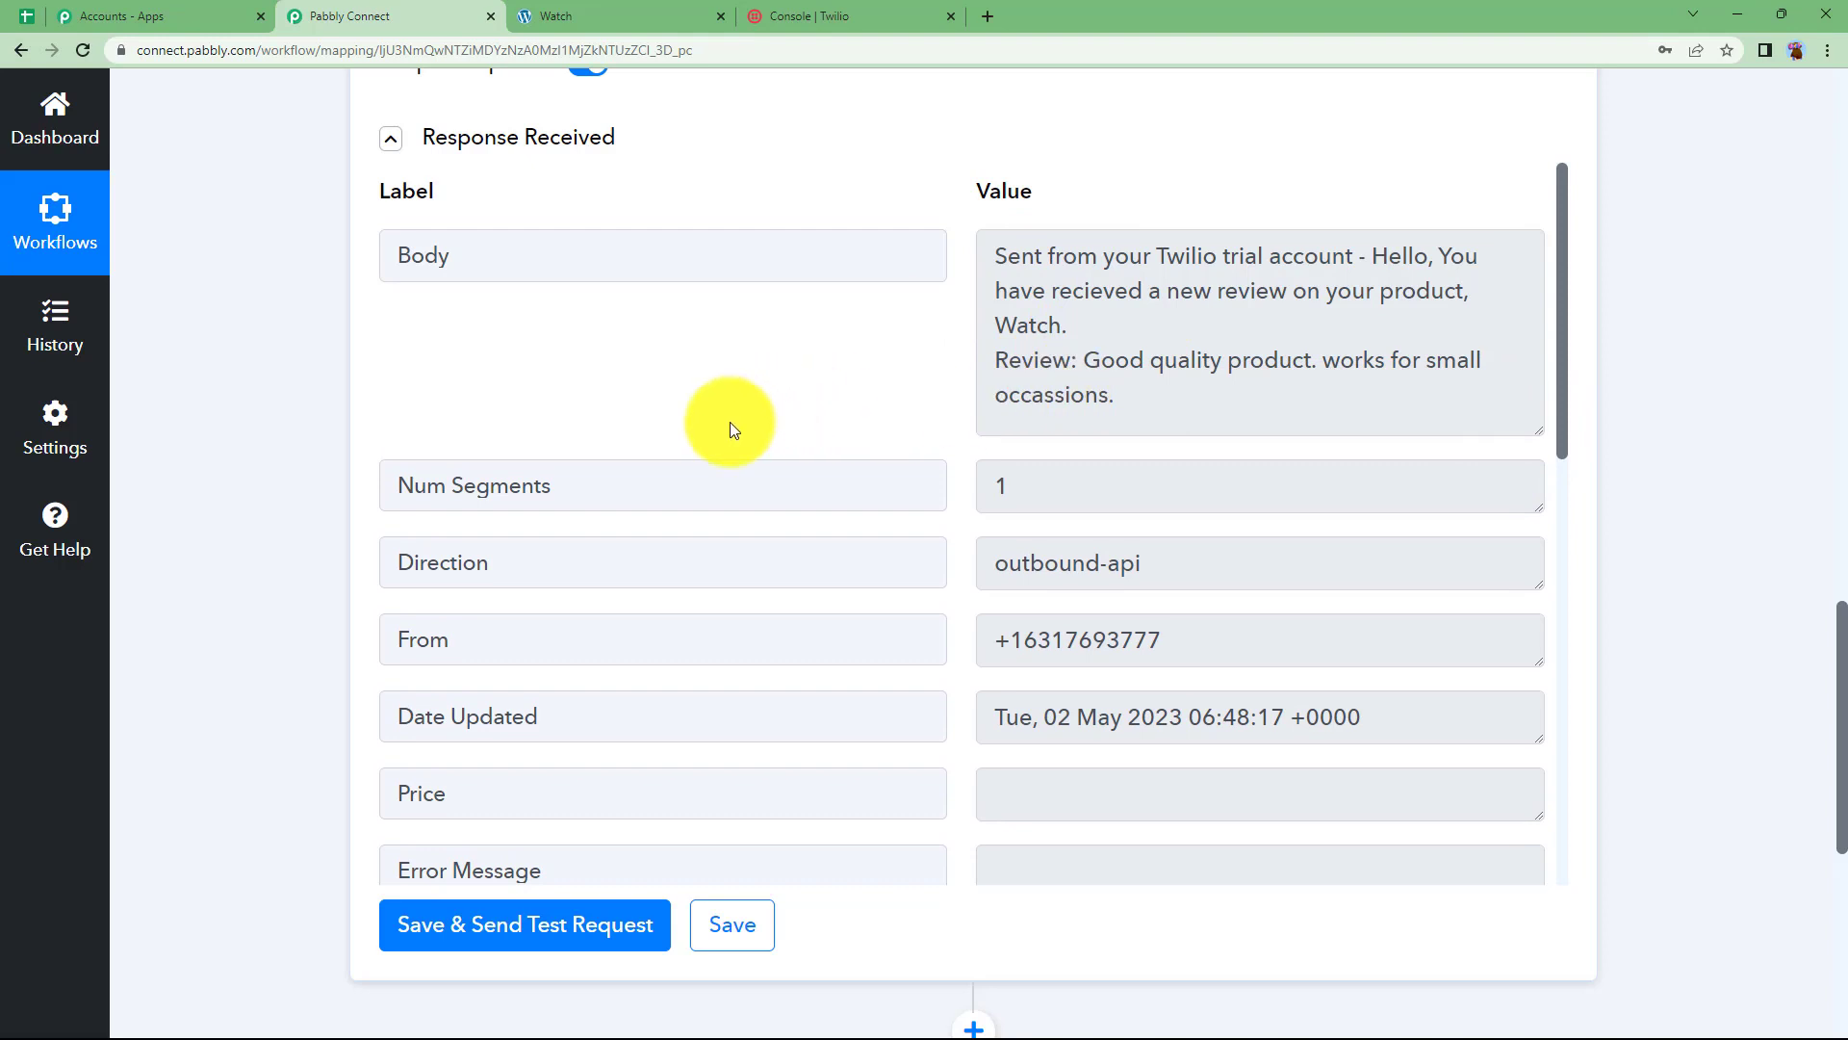
key("alt+Tab")
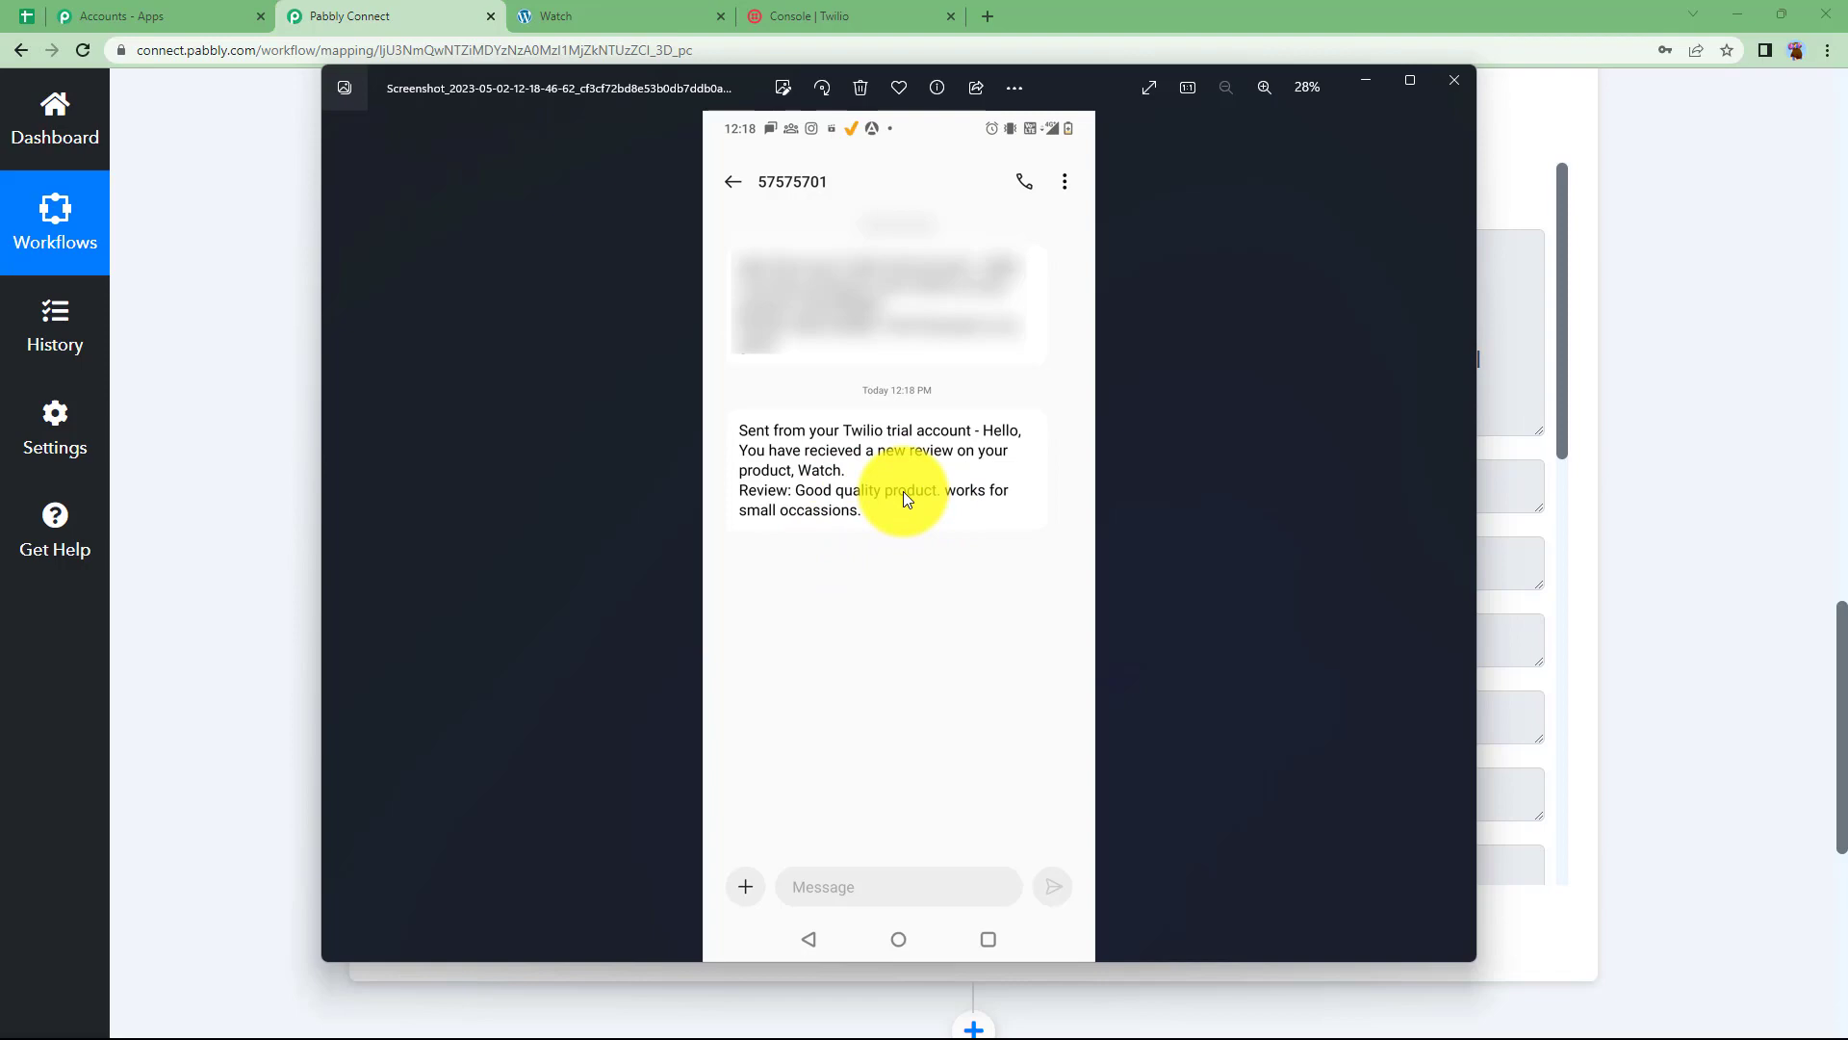
left_click(1665, 121)
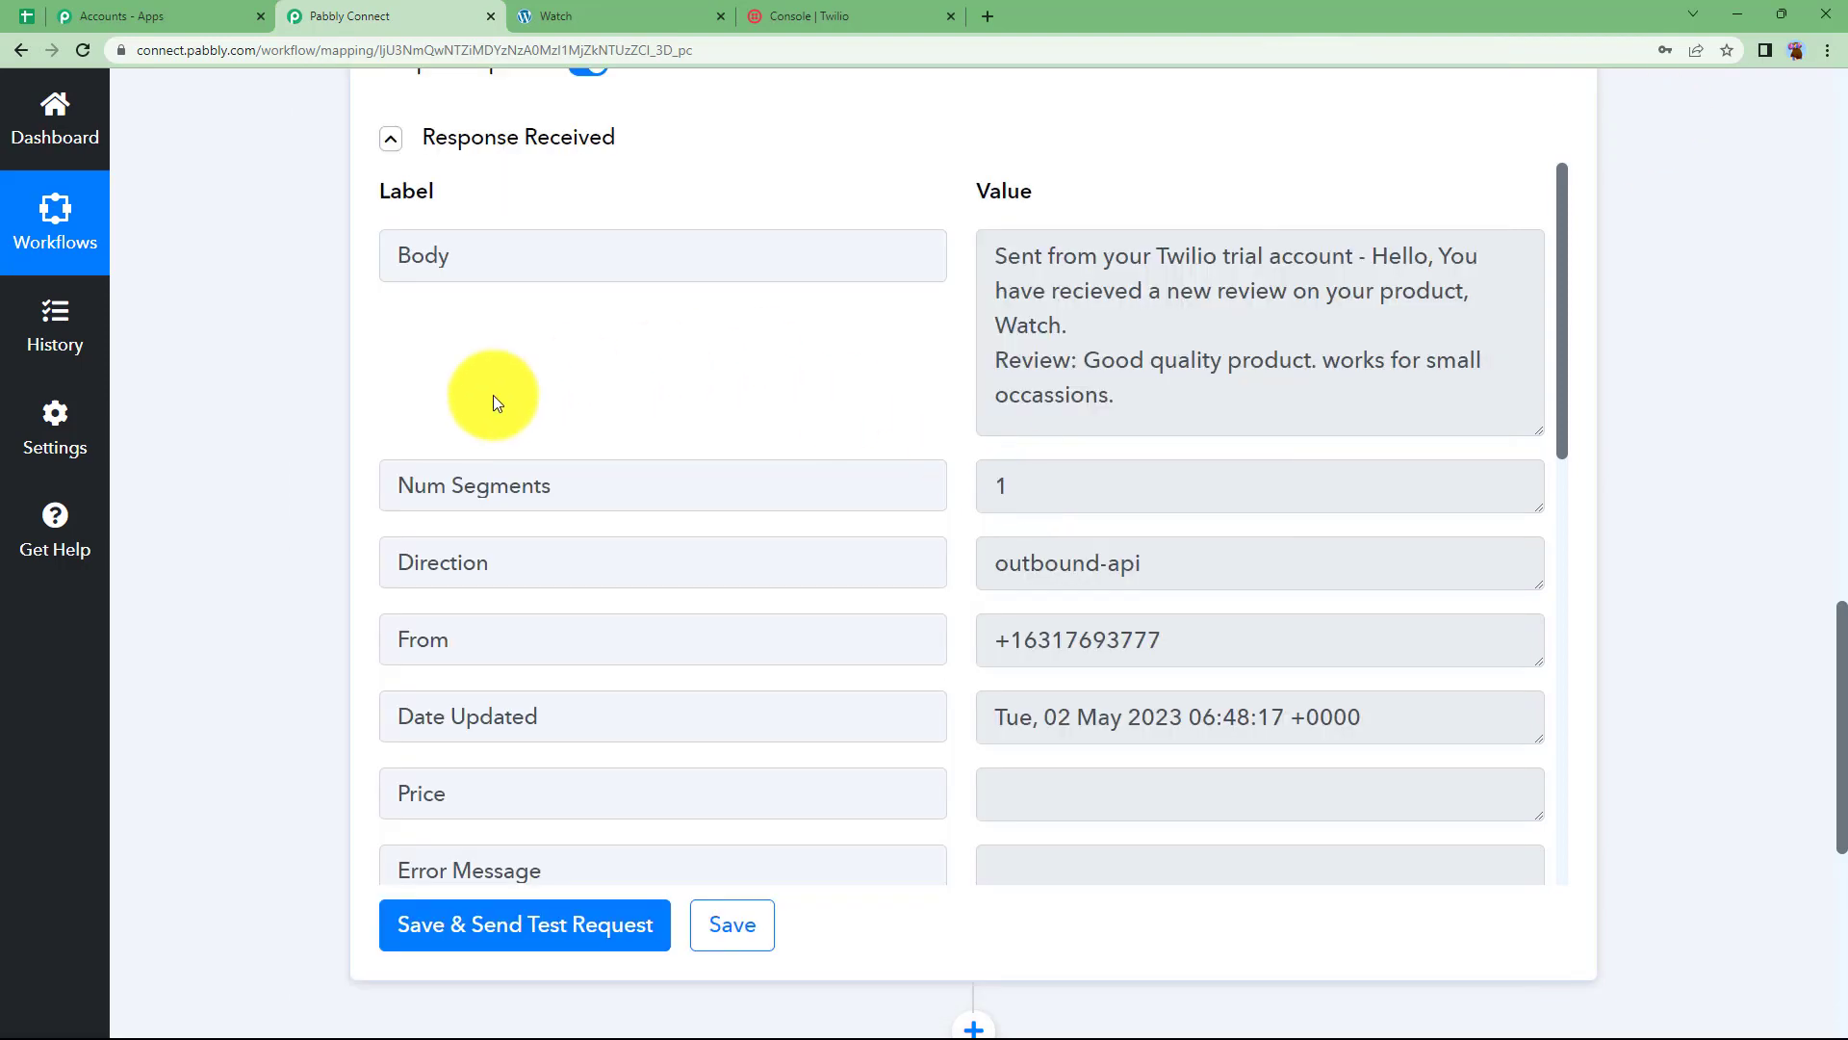
Collapse the Twilio Send SMS Message step and return to the overview of the whole workflow
scroll(339, 430, "up", 15)
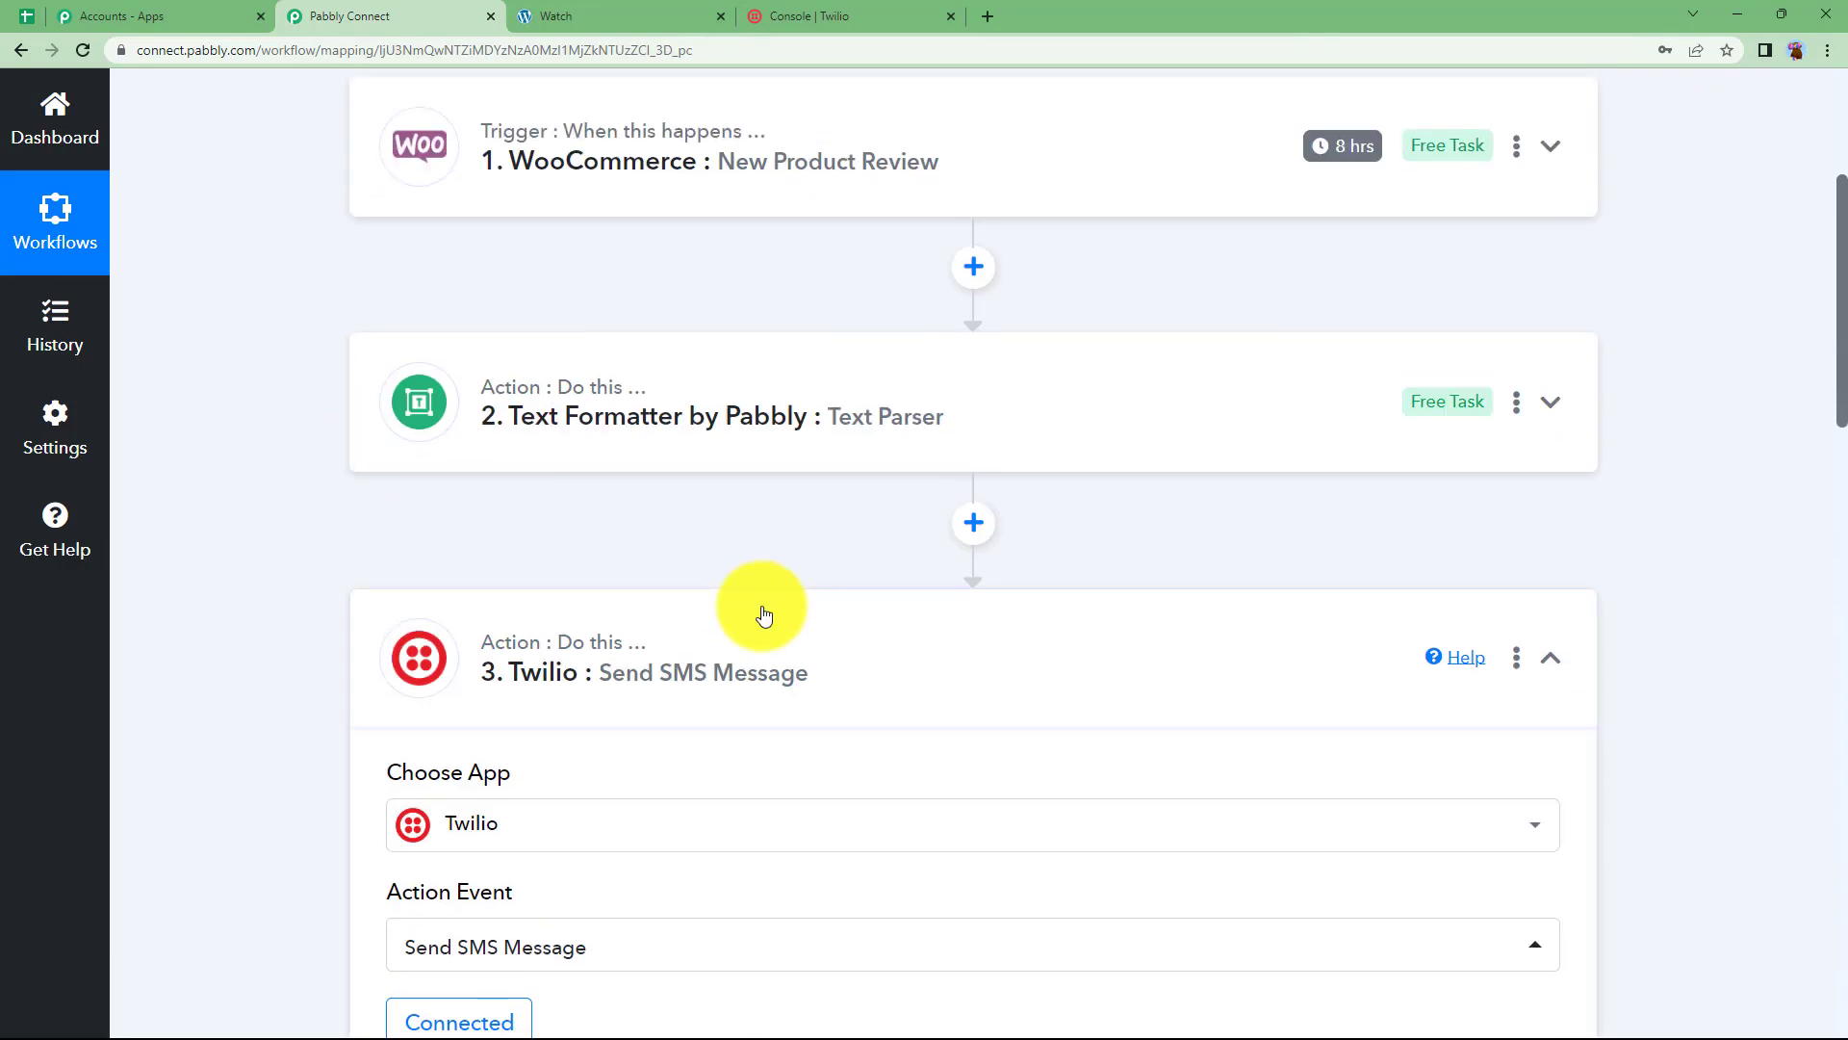
left_click(755, 611)
scroll(409, 605, "up", 2)
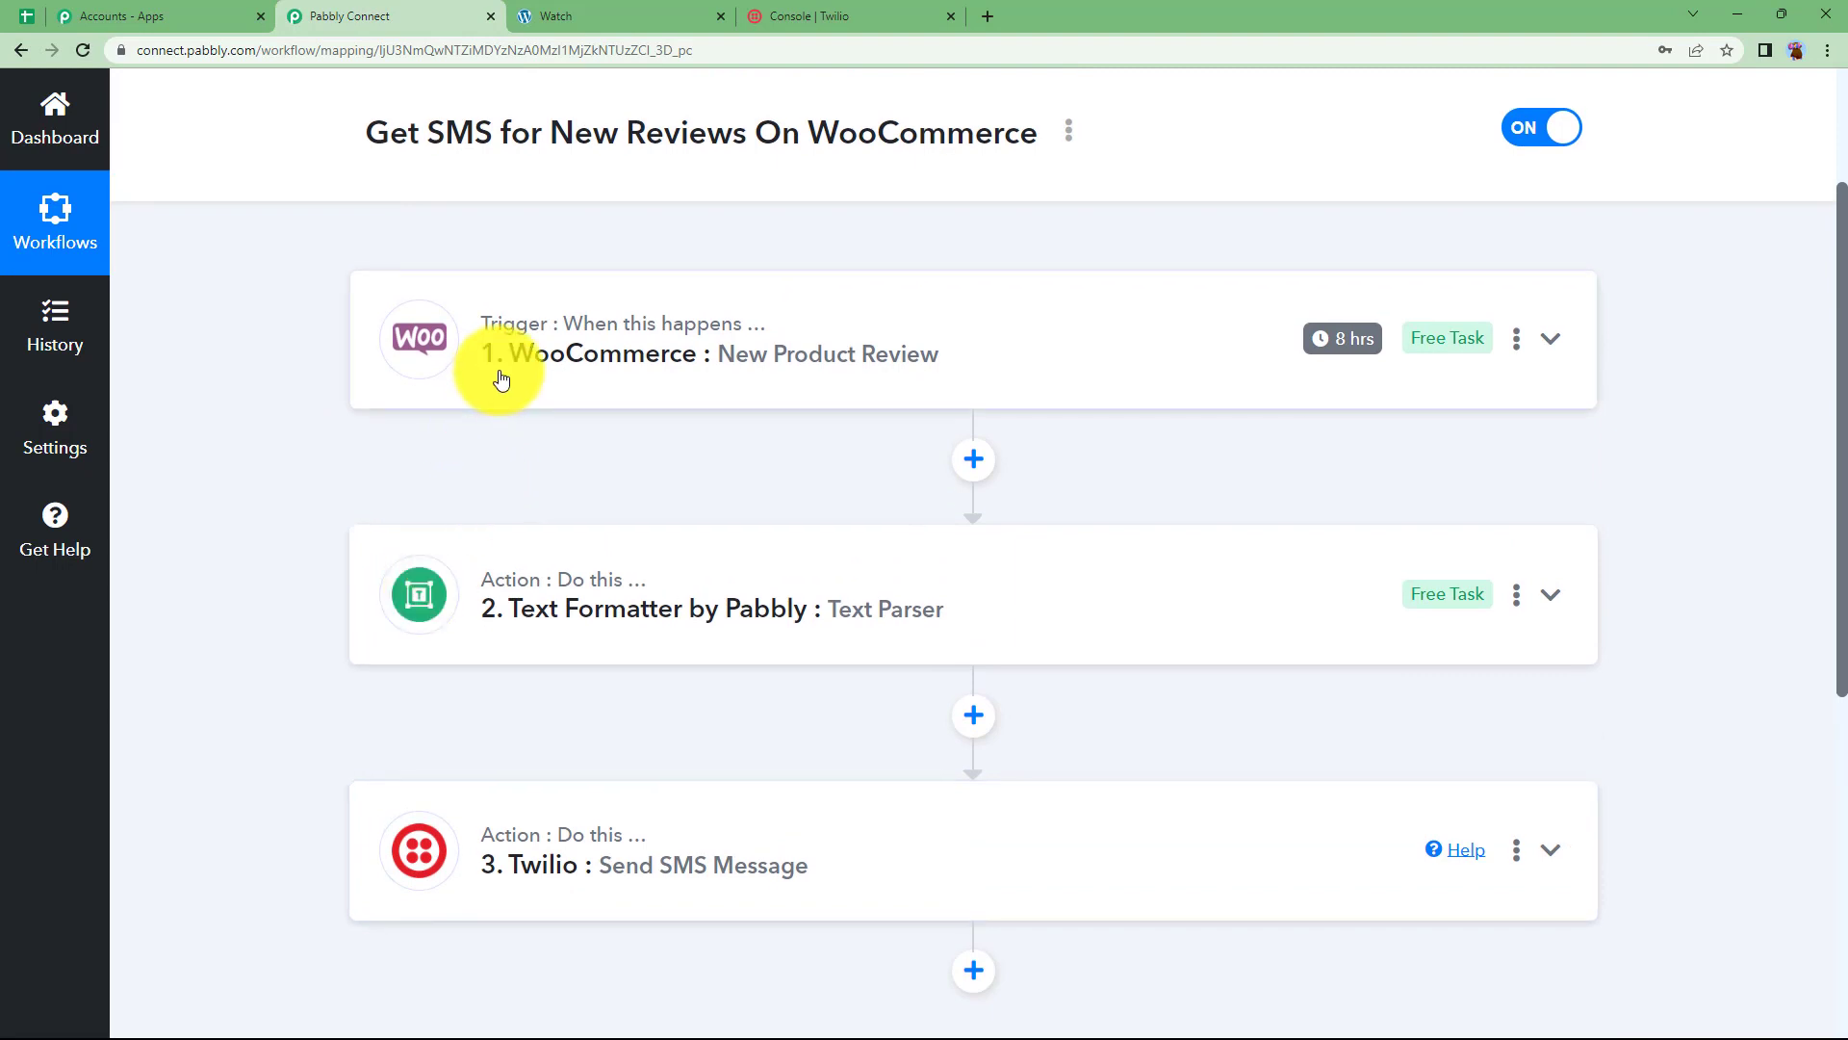